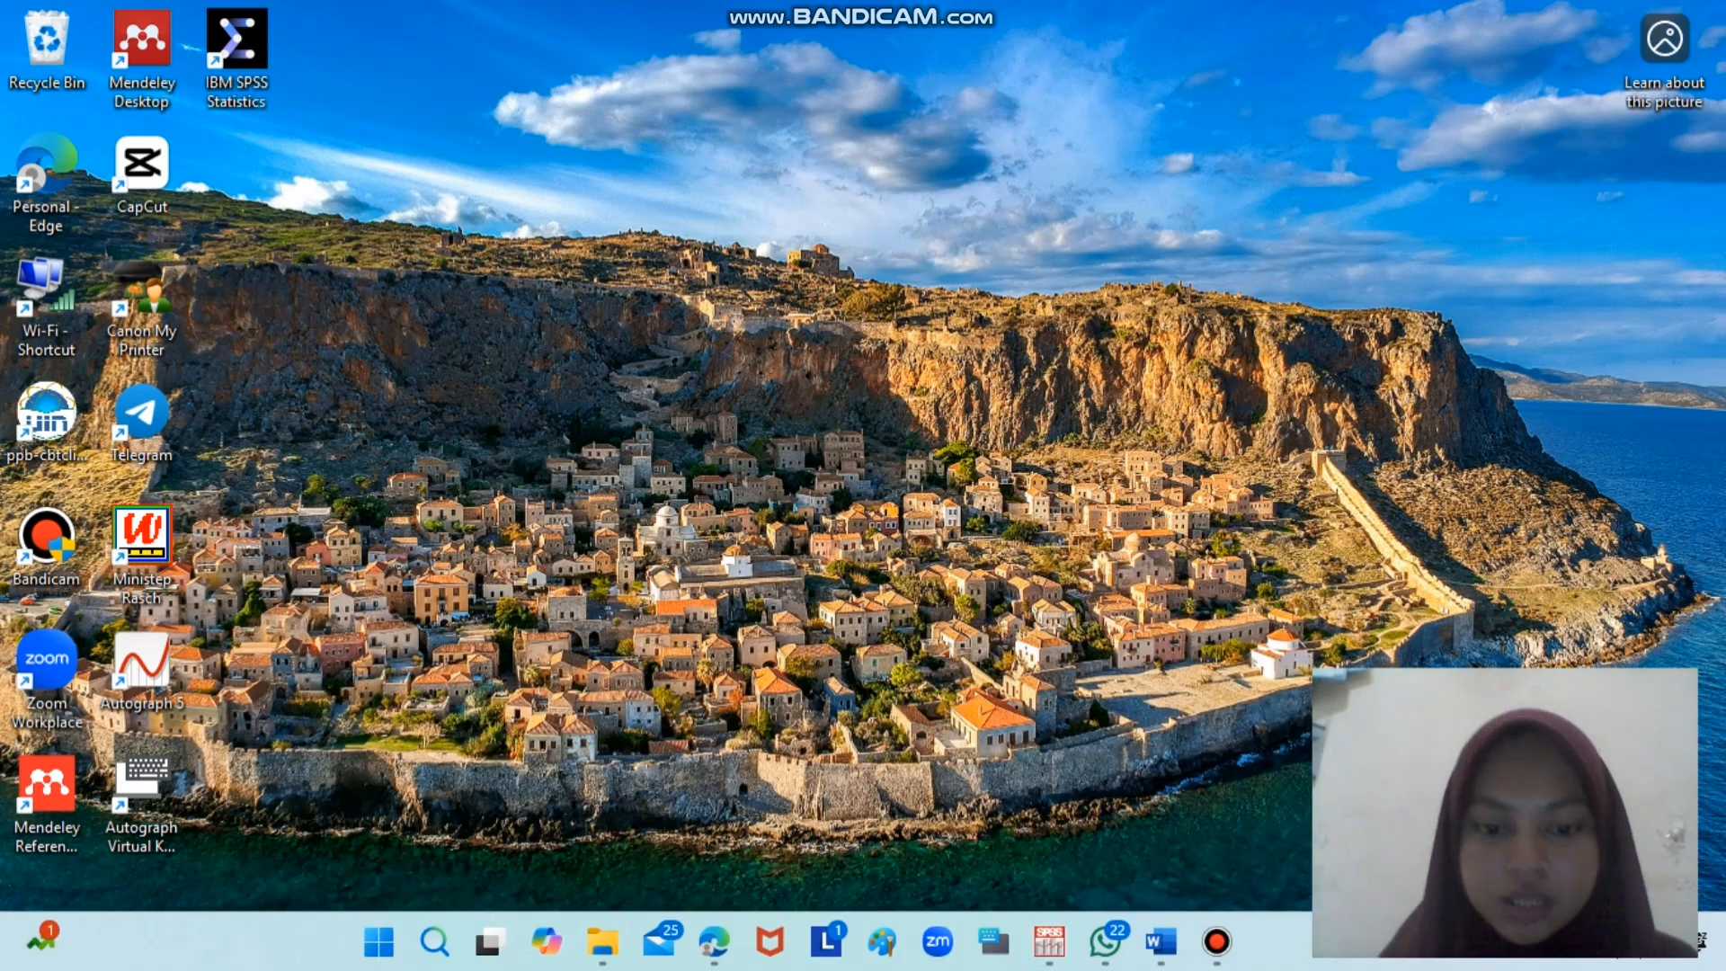
- Switch to the thesis PDF in Edge and go to its title page
mouse_move(714, 942)
click(724, 762)
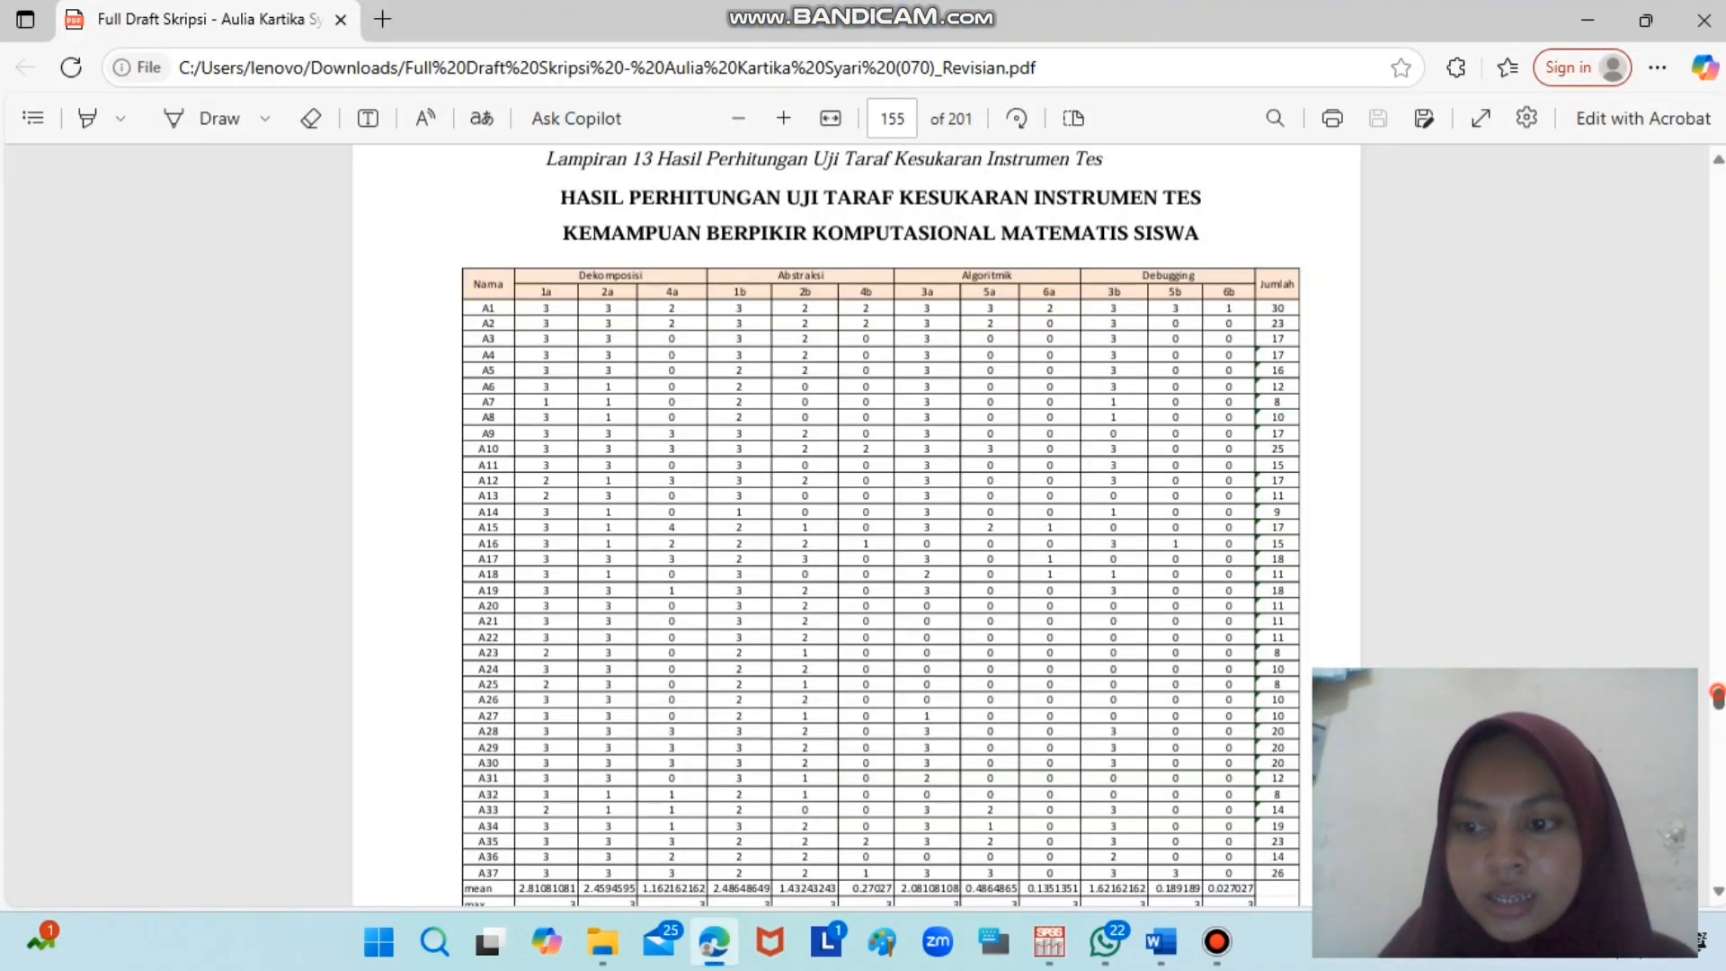
drag(1718, 699, 1718, 185)
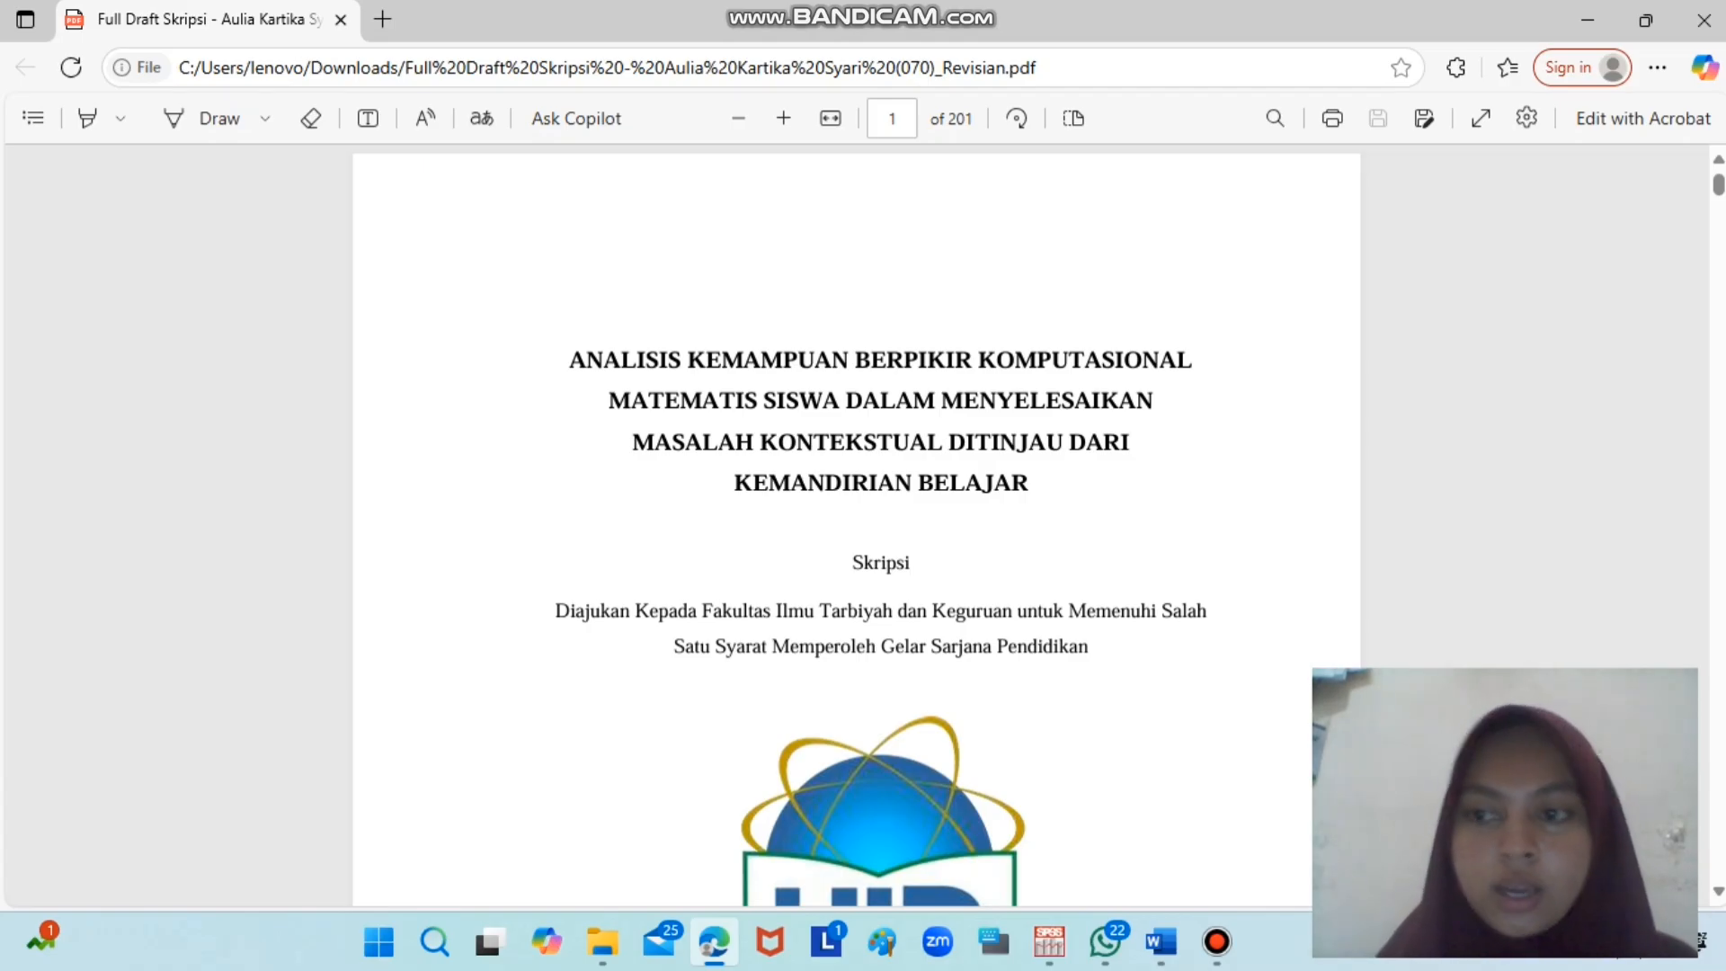
- Examine the thesis appendices on the test instrument's validity, including the SPSS procedure and the Lampiran 11 recapitulation table
drag(1719, 185, 1719, 687)
scroll(856, 526, down, 8)
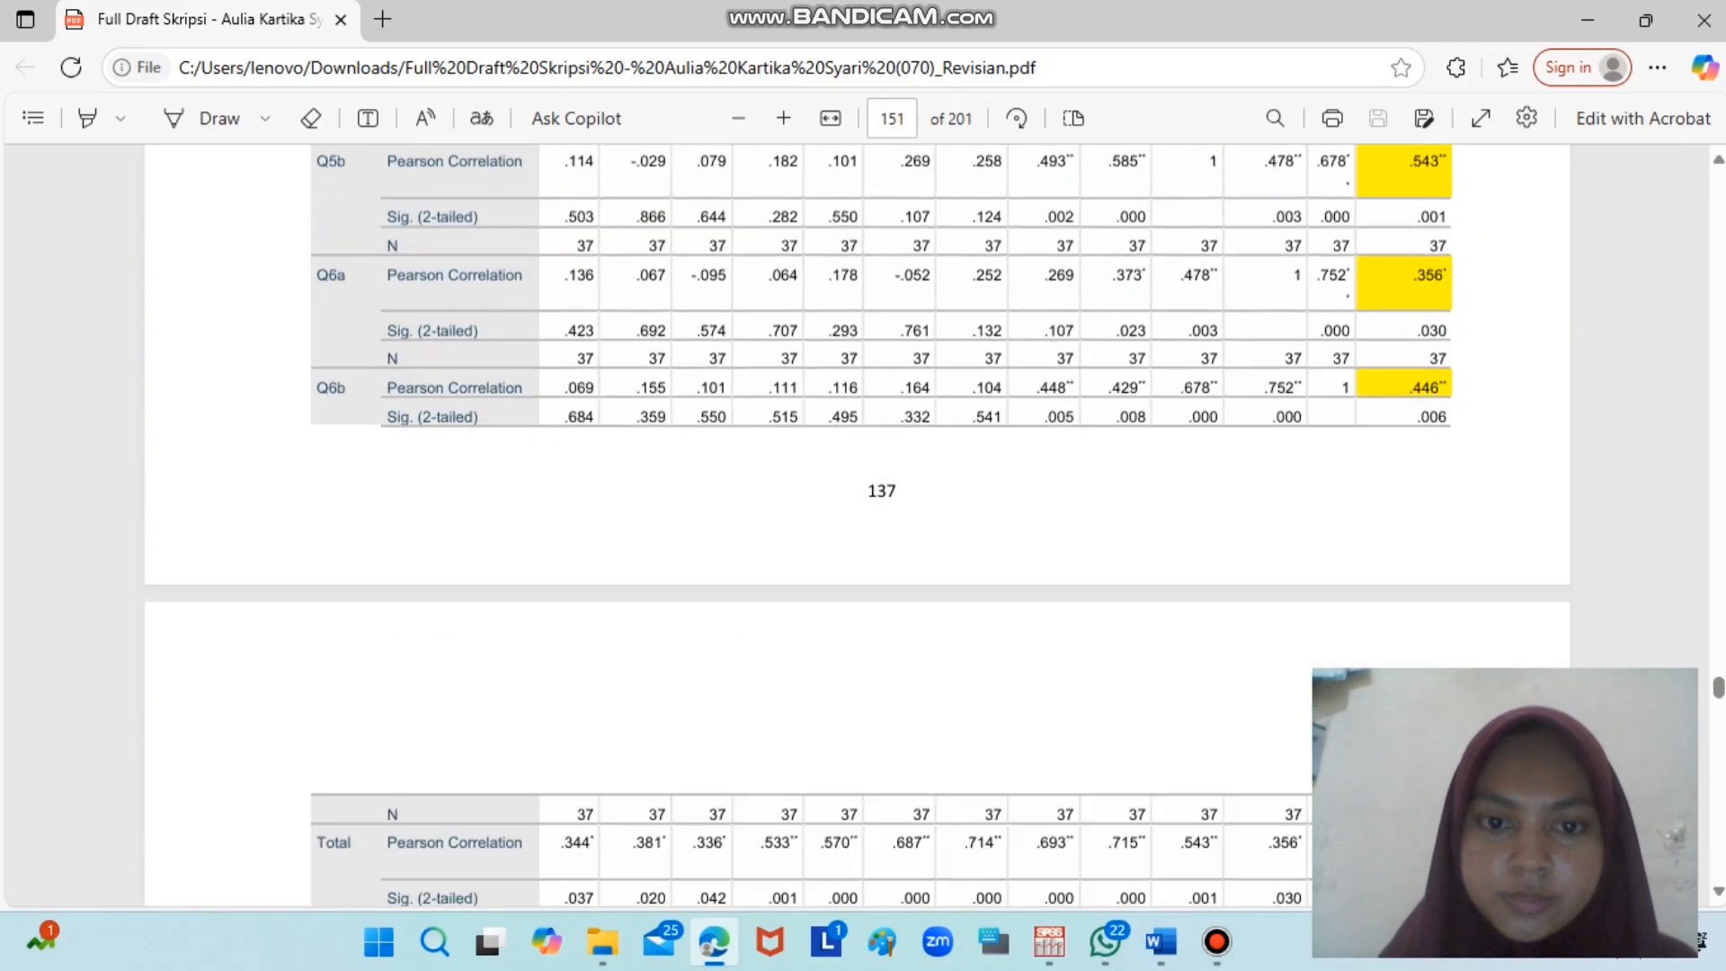
scroll(856, 526, down, 8)
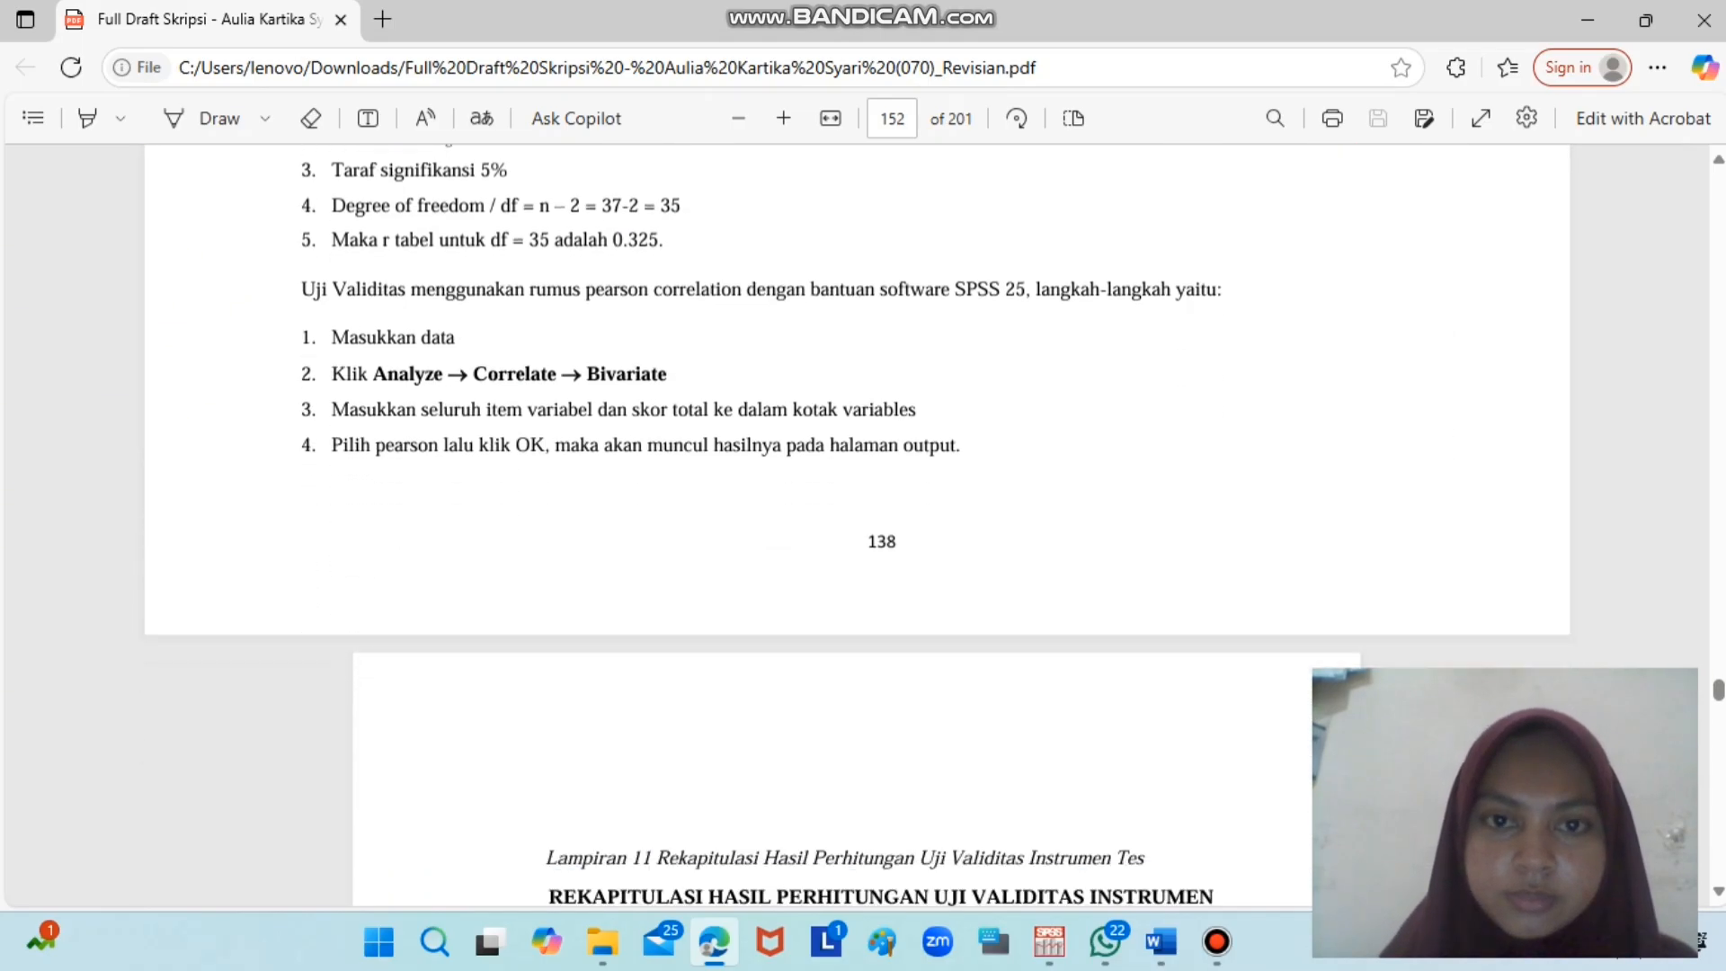
scroll(856, 526, down, 6)
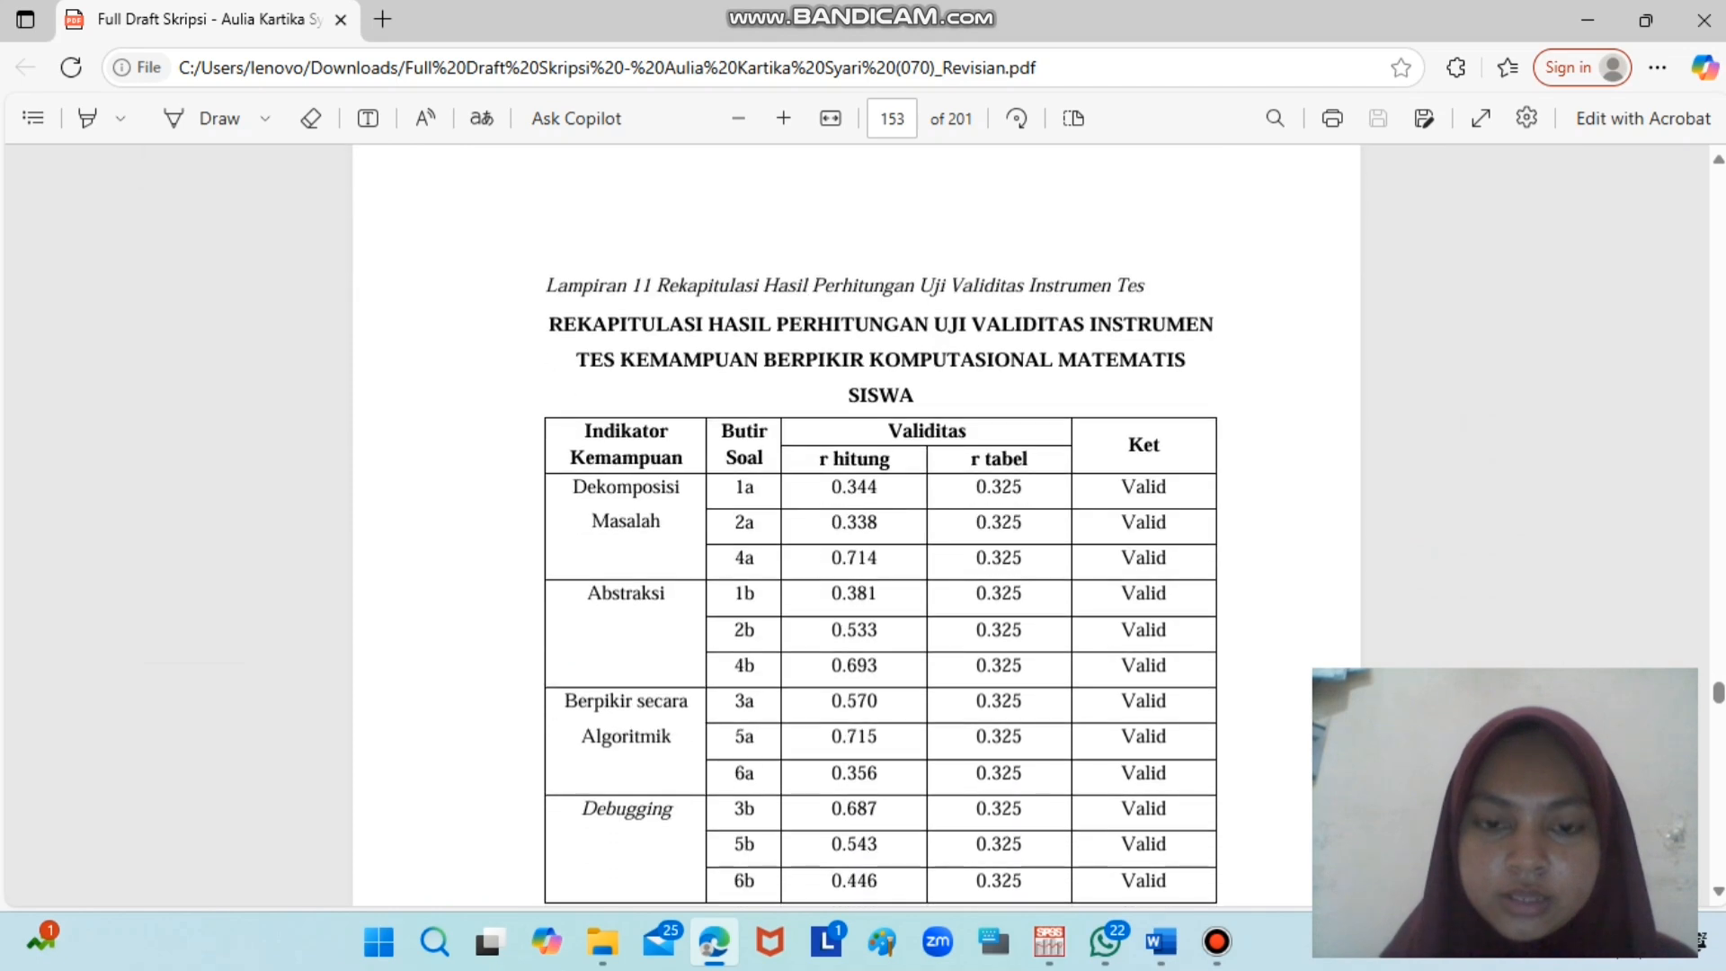
scroll(857, 525, down, 3)
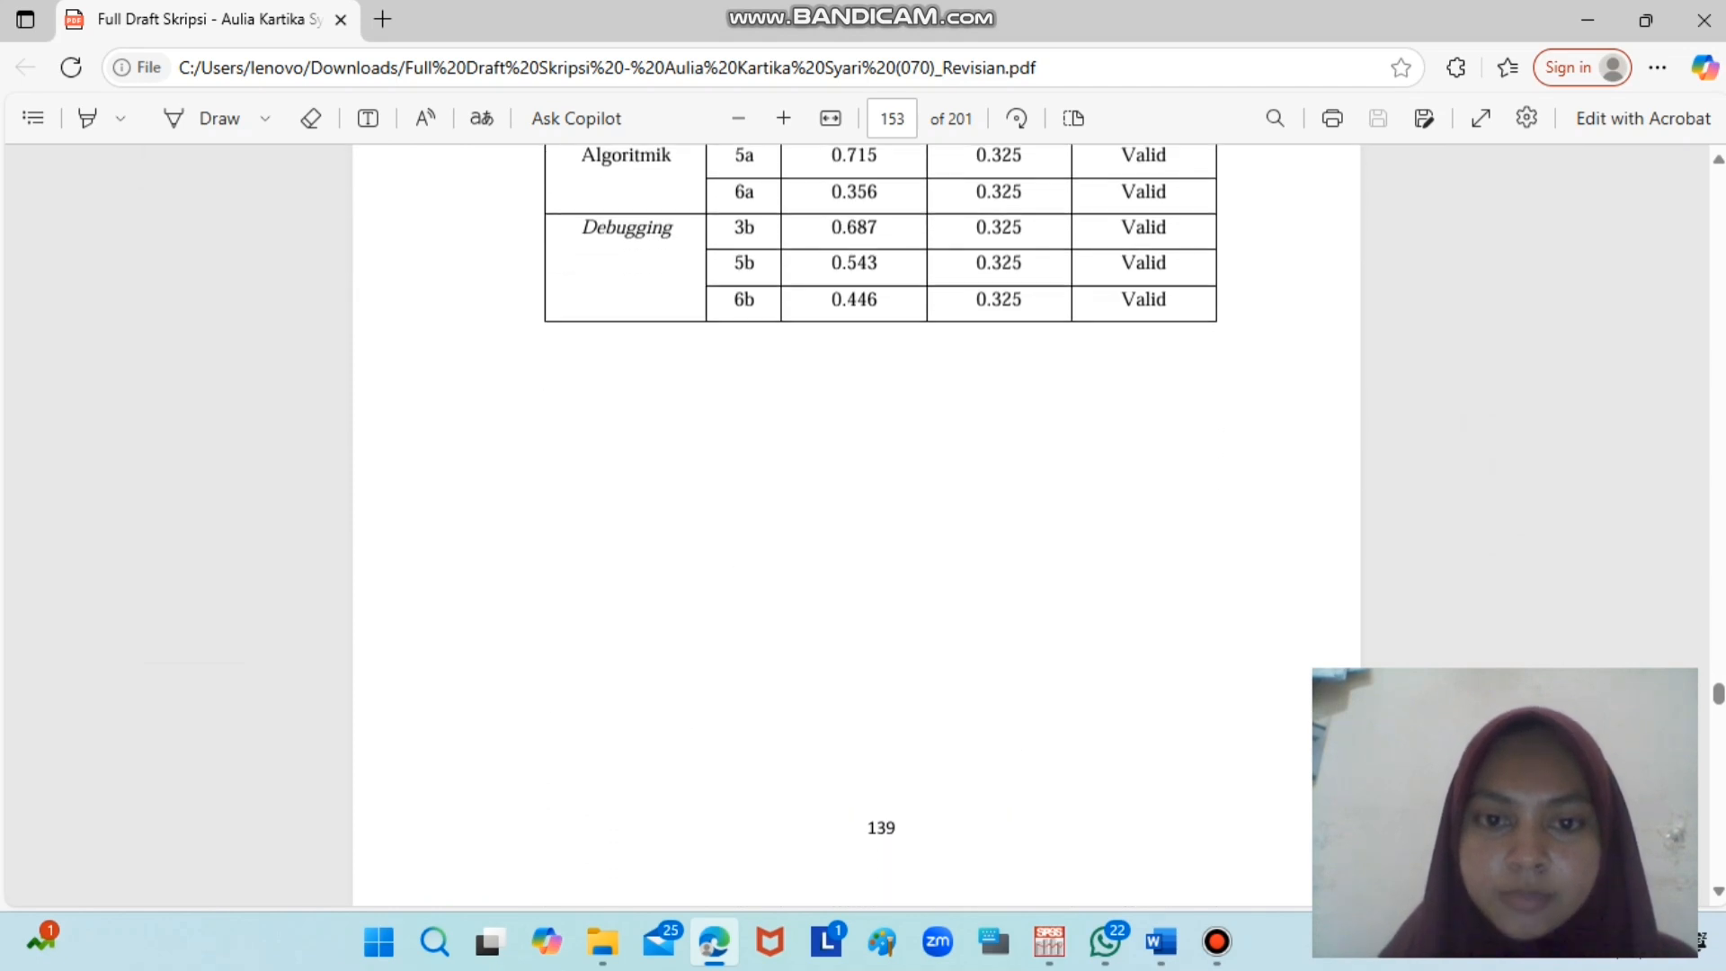
scroll(856, 526, down, 4)
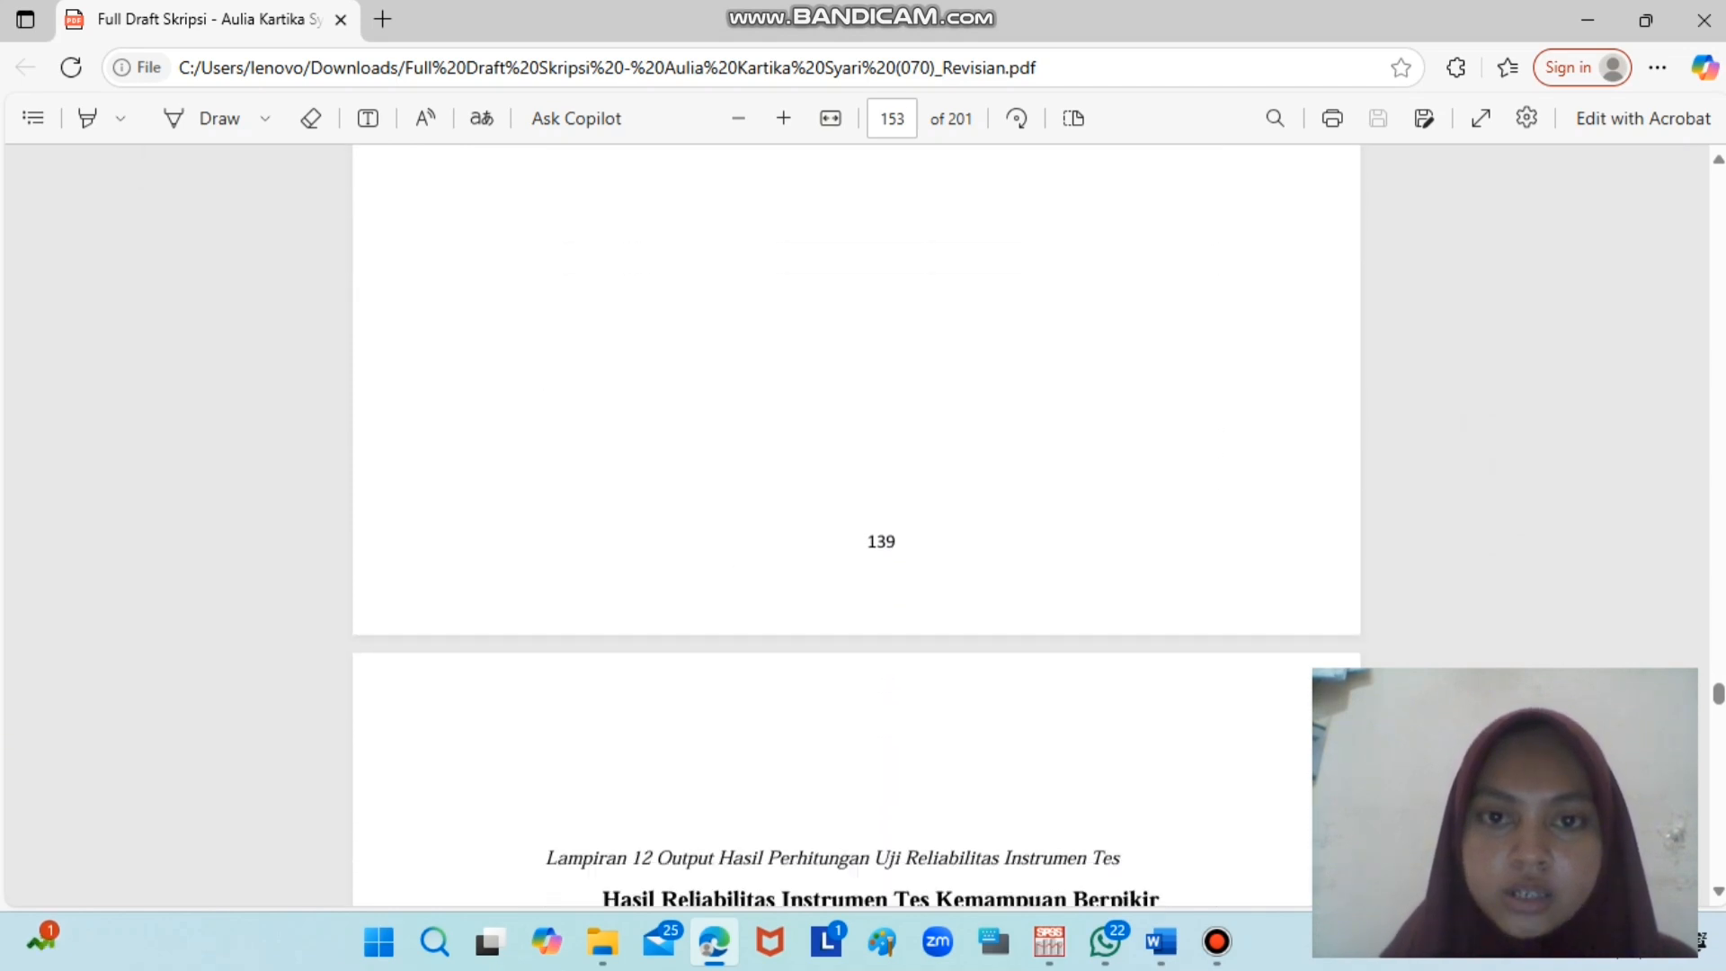
- Examine the Lampiran 12 reliability output and the listed SPSS steps for the Cronbach's Alpha test
scroll(857, 602, down, 2)
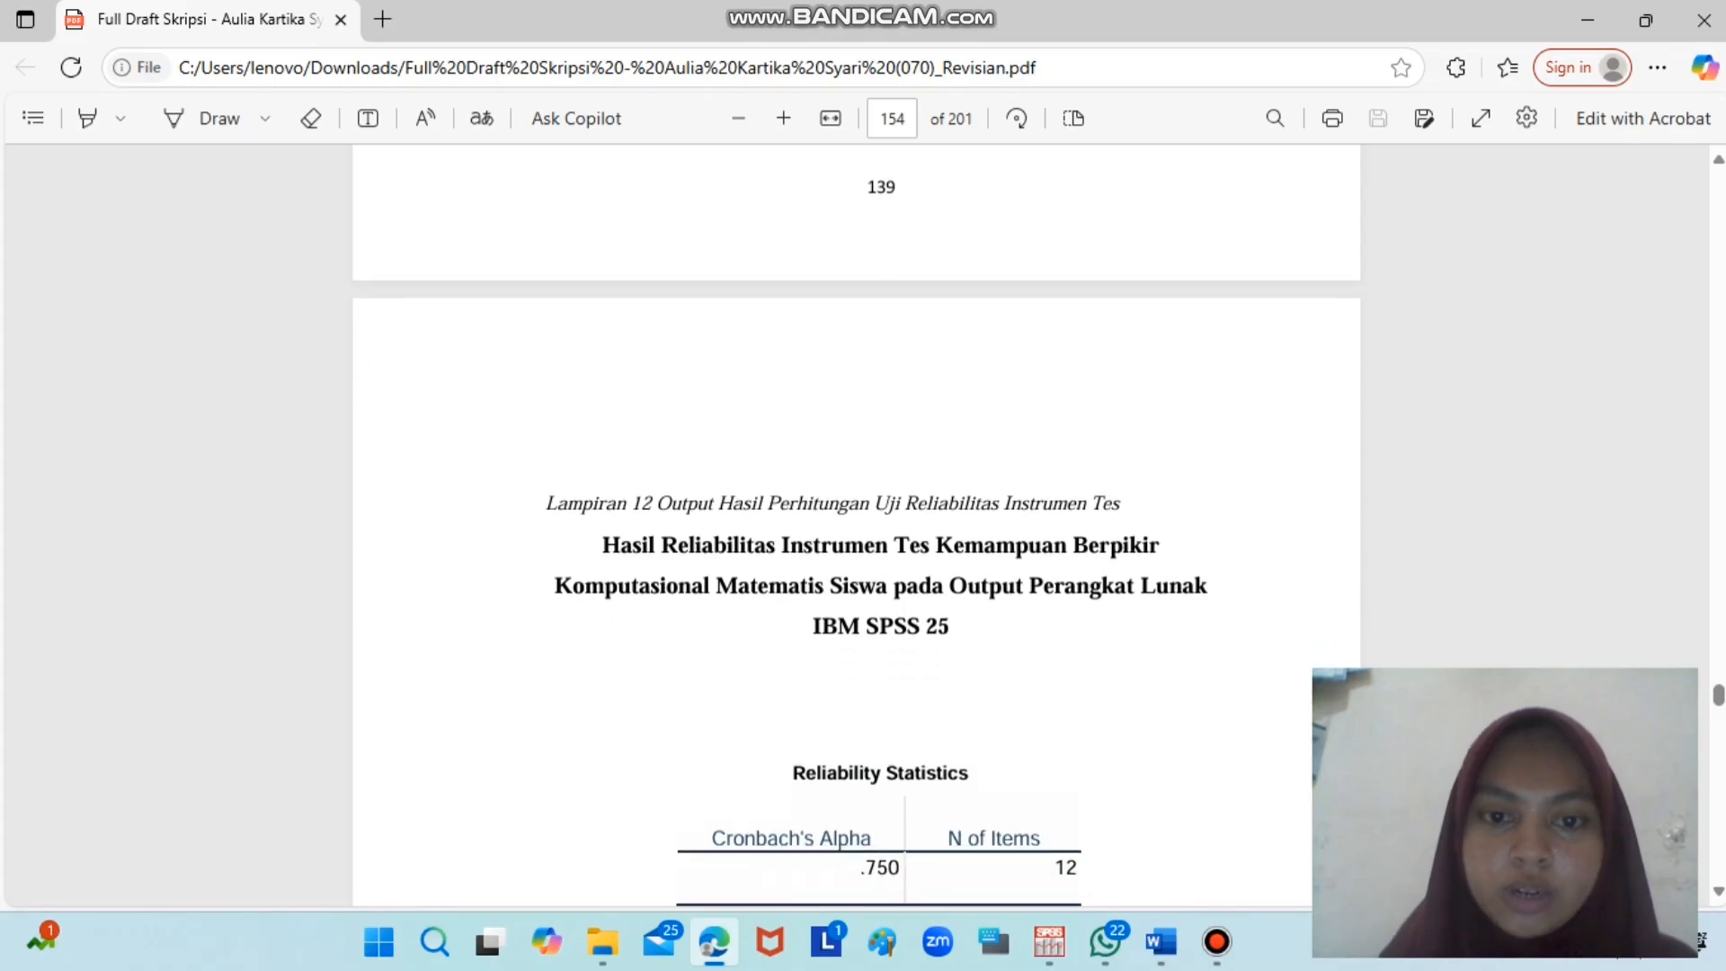
scroll(857, 525, down, 2)
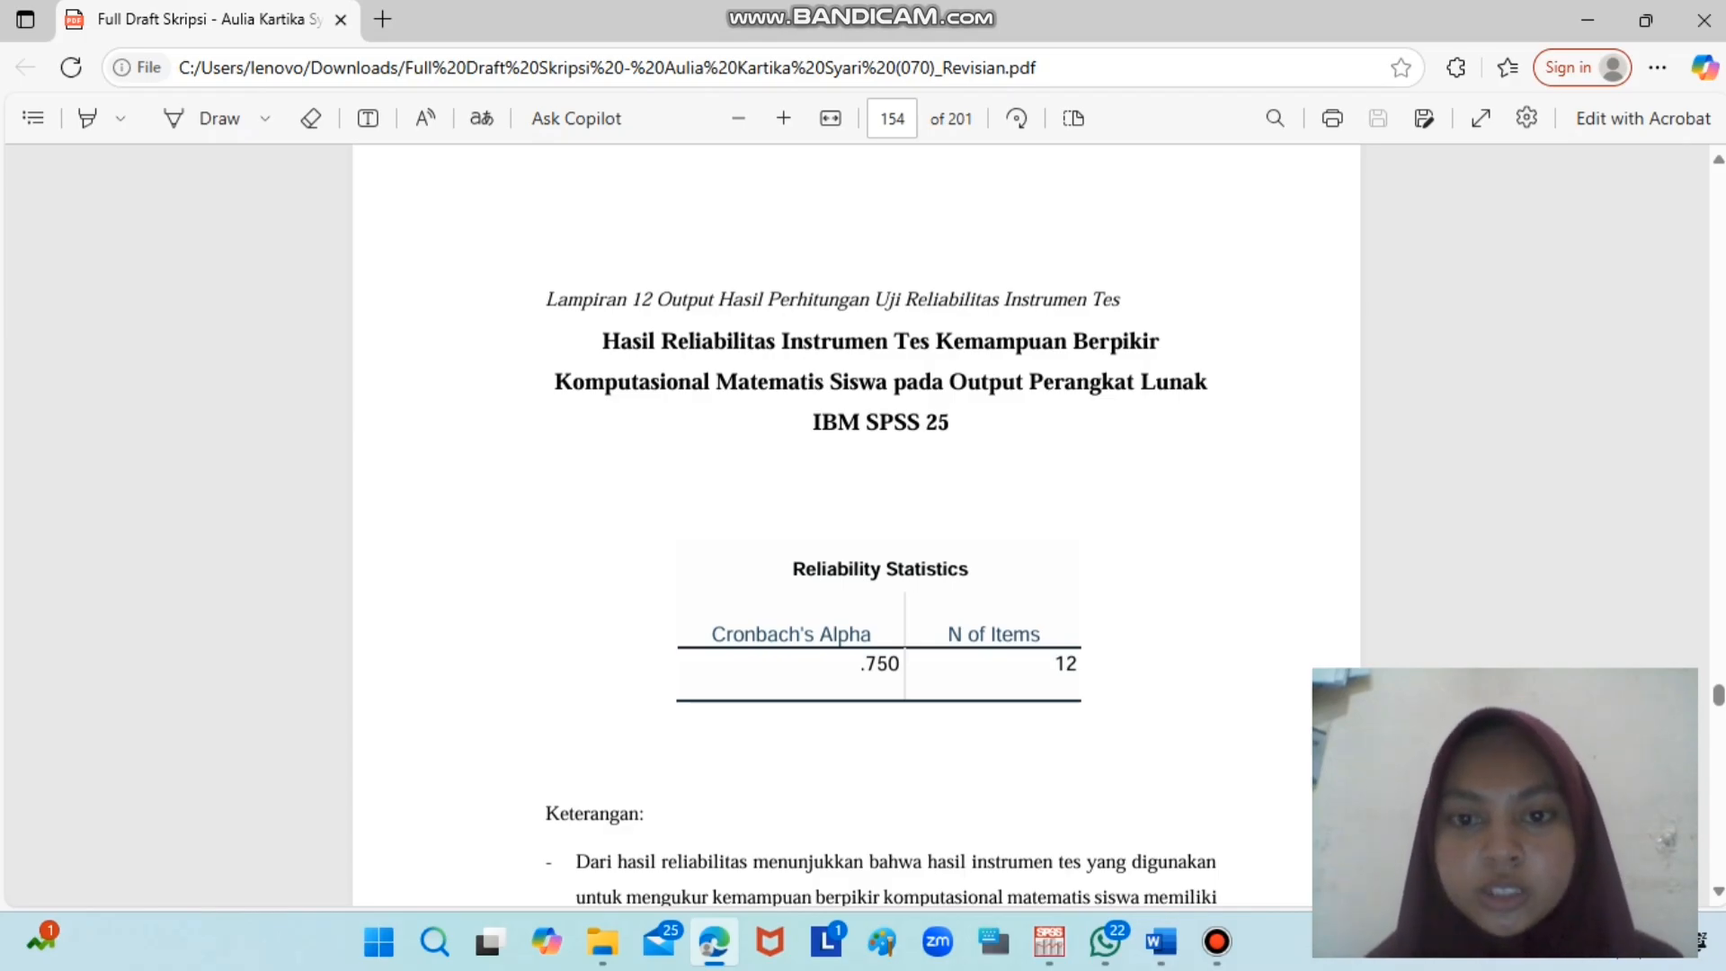
scroll(856, 526, down, 2)
scroll(880, 526, down, 1)
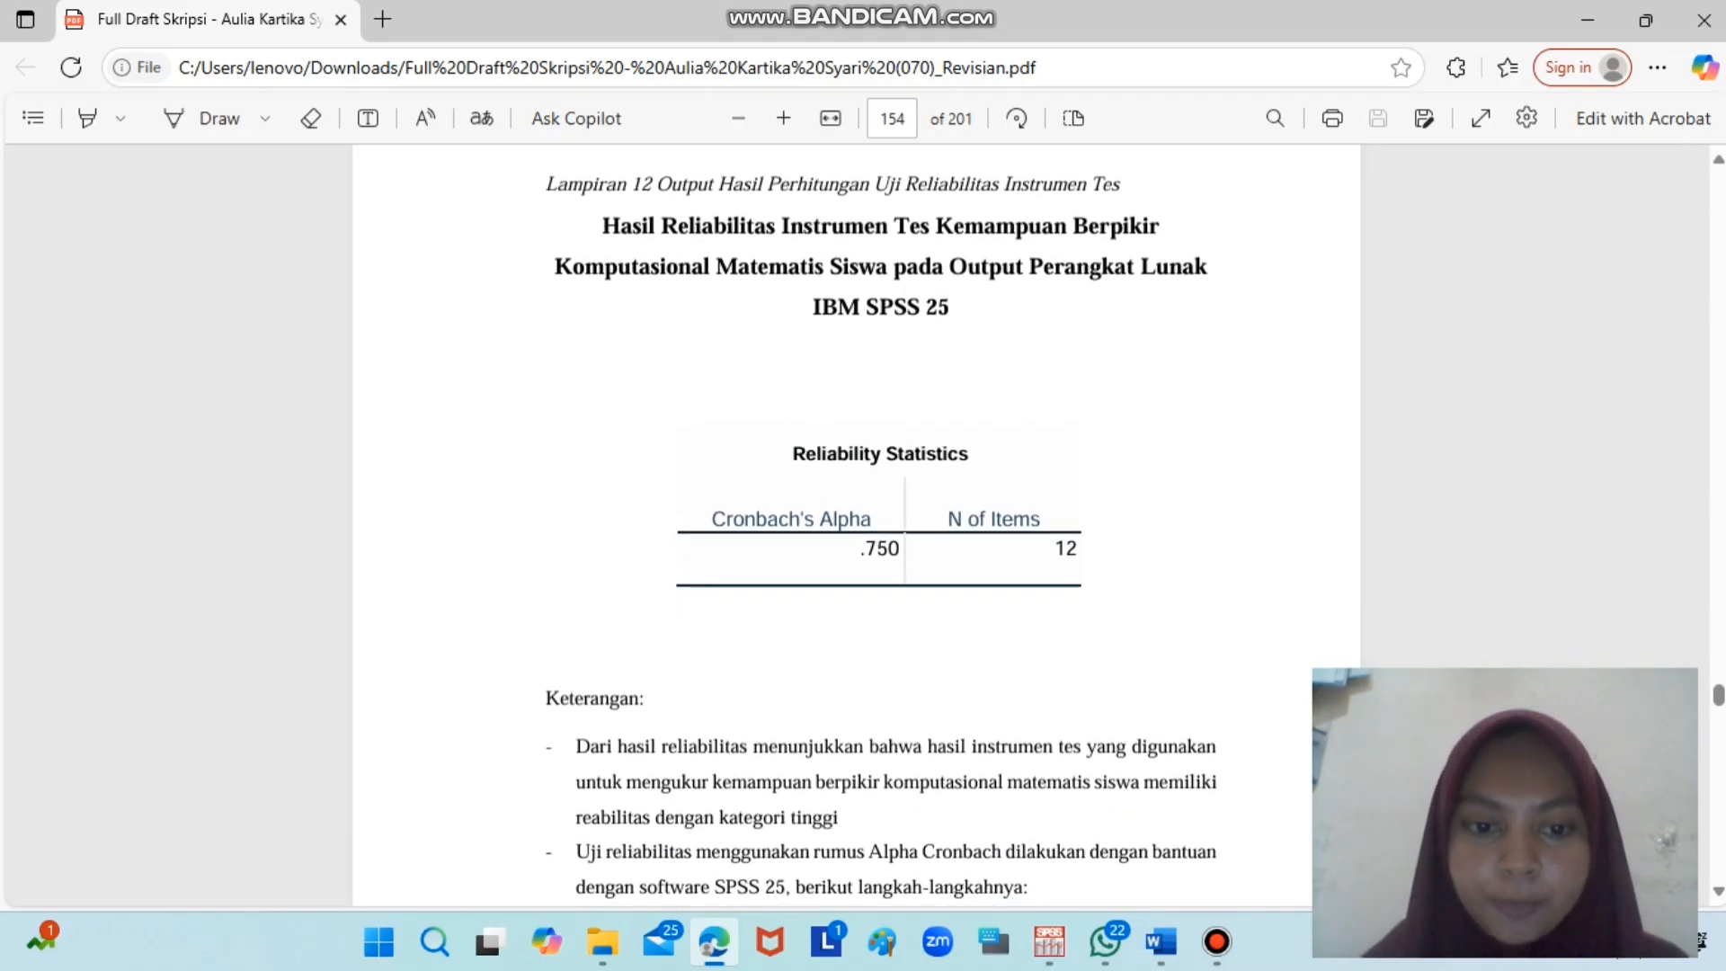
scroll(880, 526, down, 1)
scroll(880, 525, down, 10)
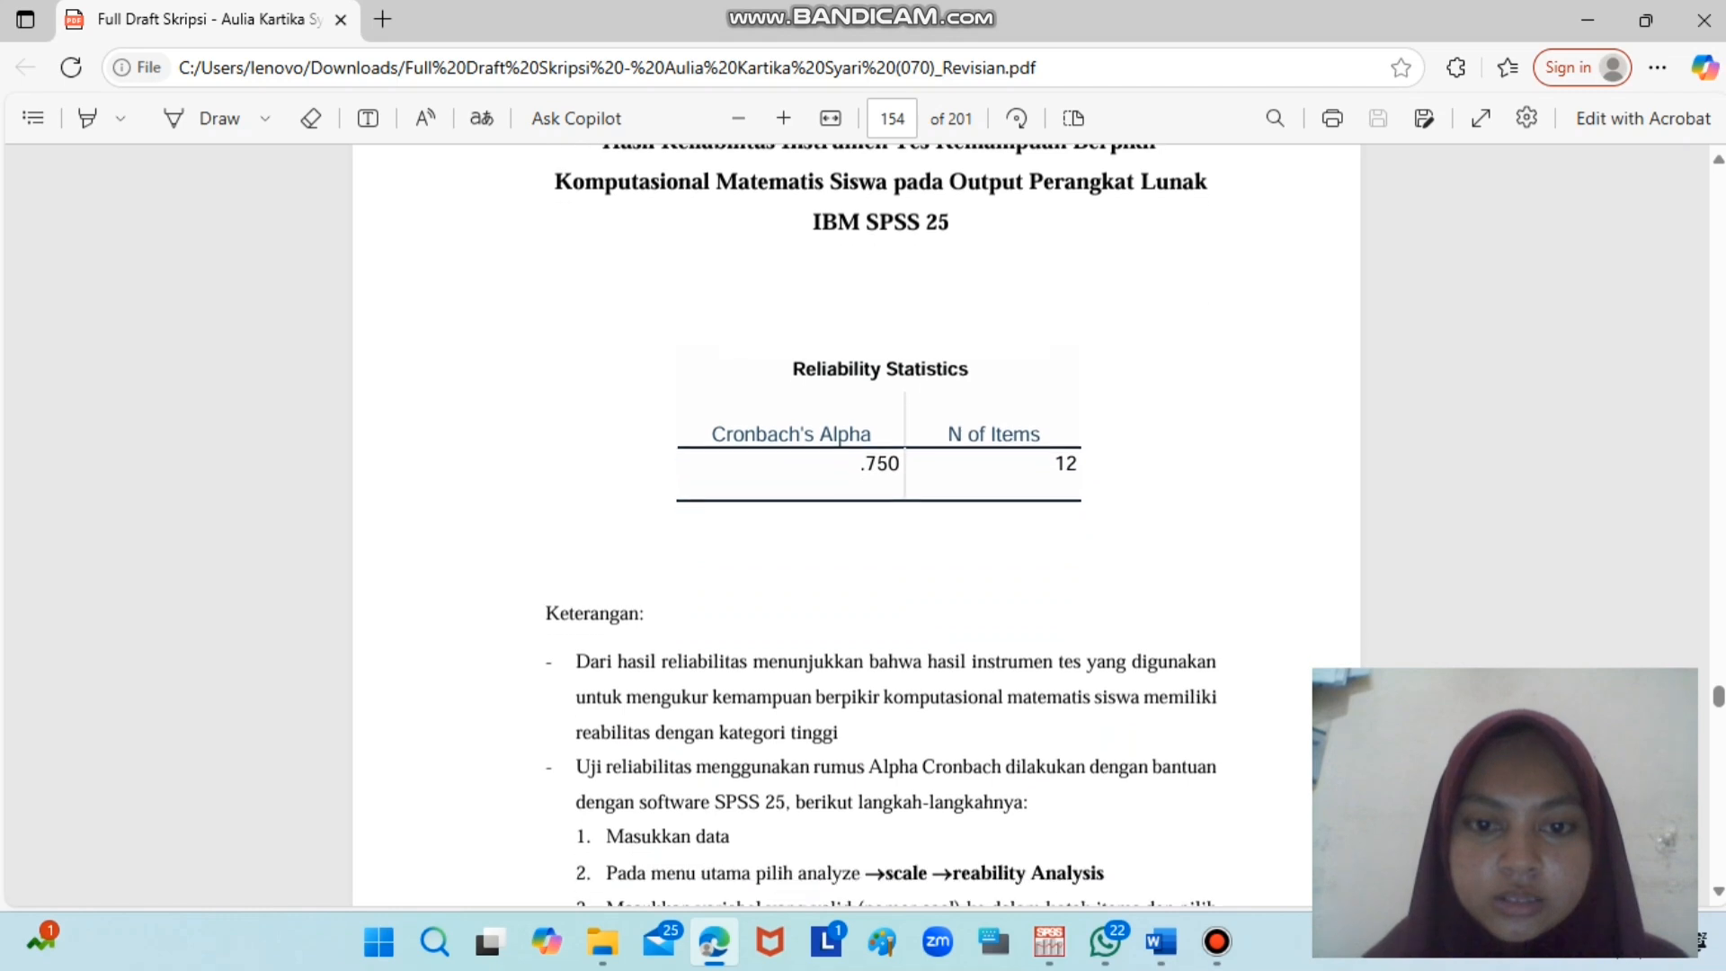
scroll(880, 525, down, 16)
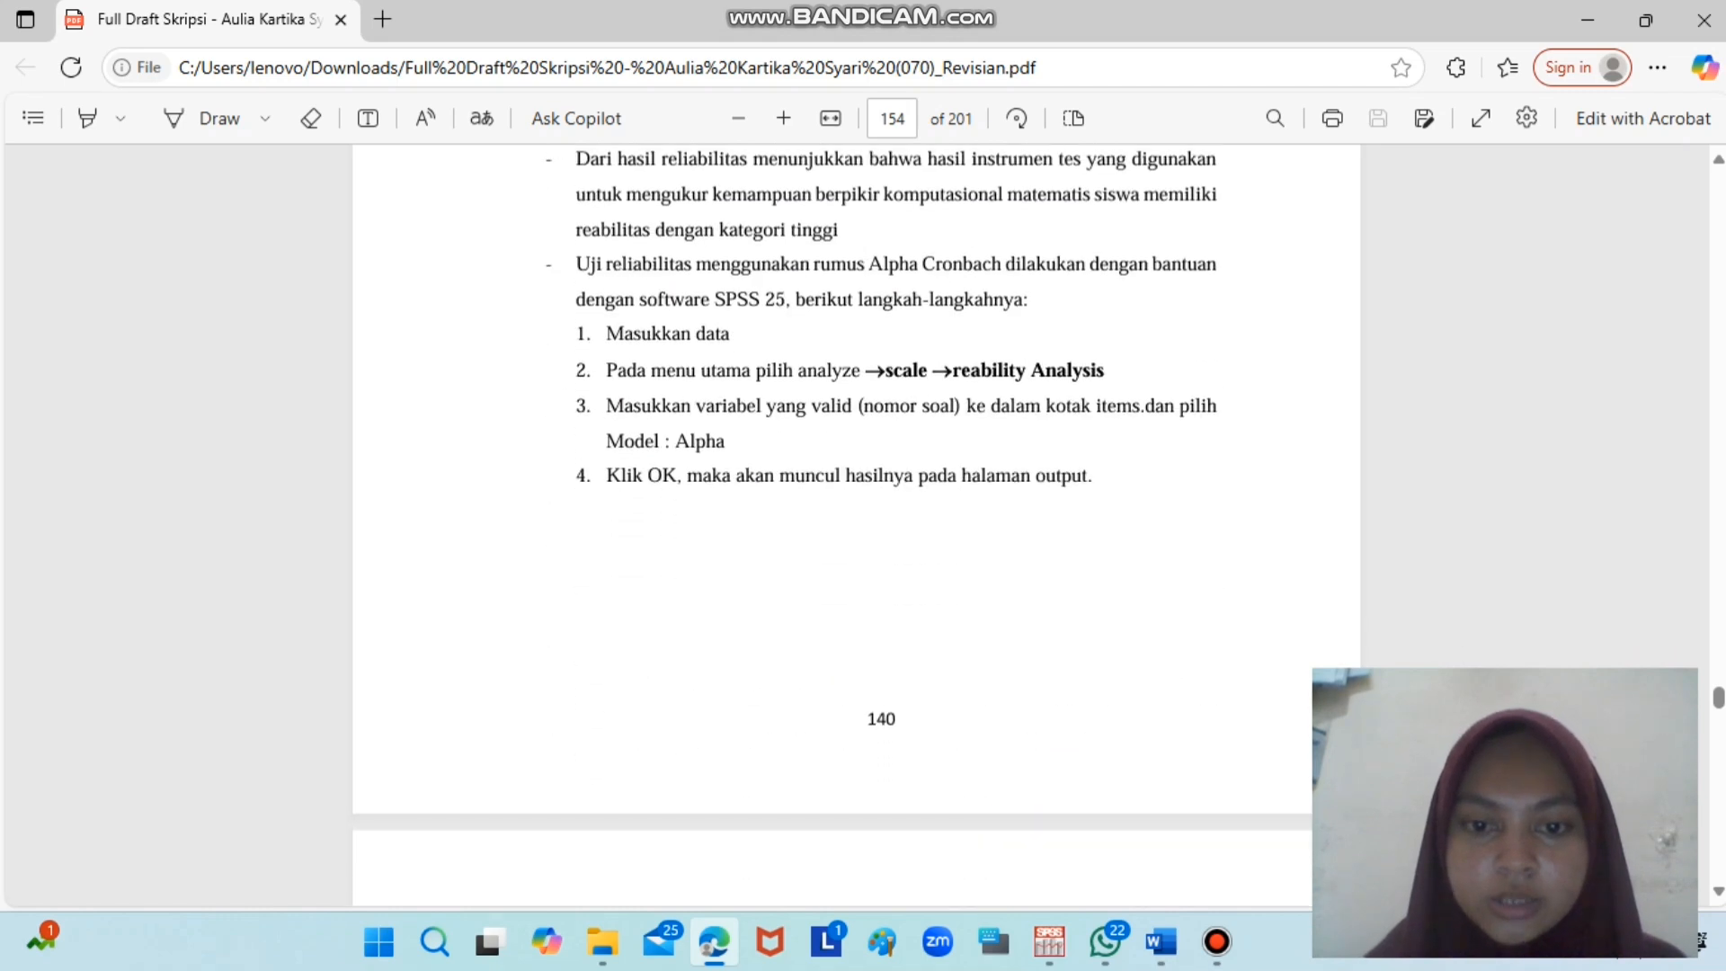
- View the Lampiran 13 table of student scores per question item on page 155
scroll(880, 525, down, 4)
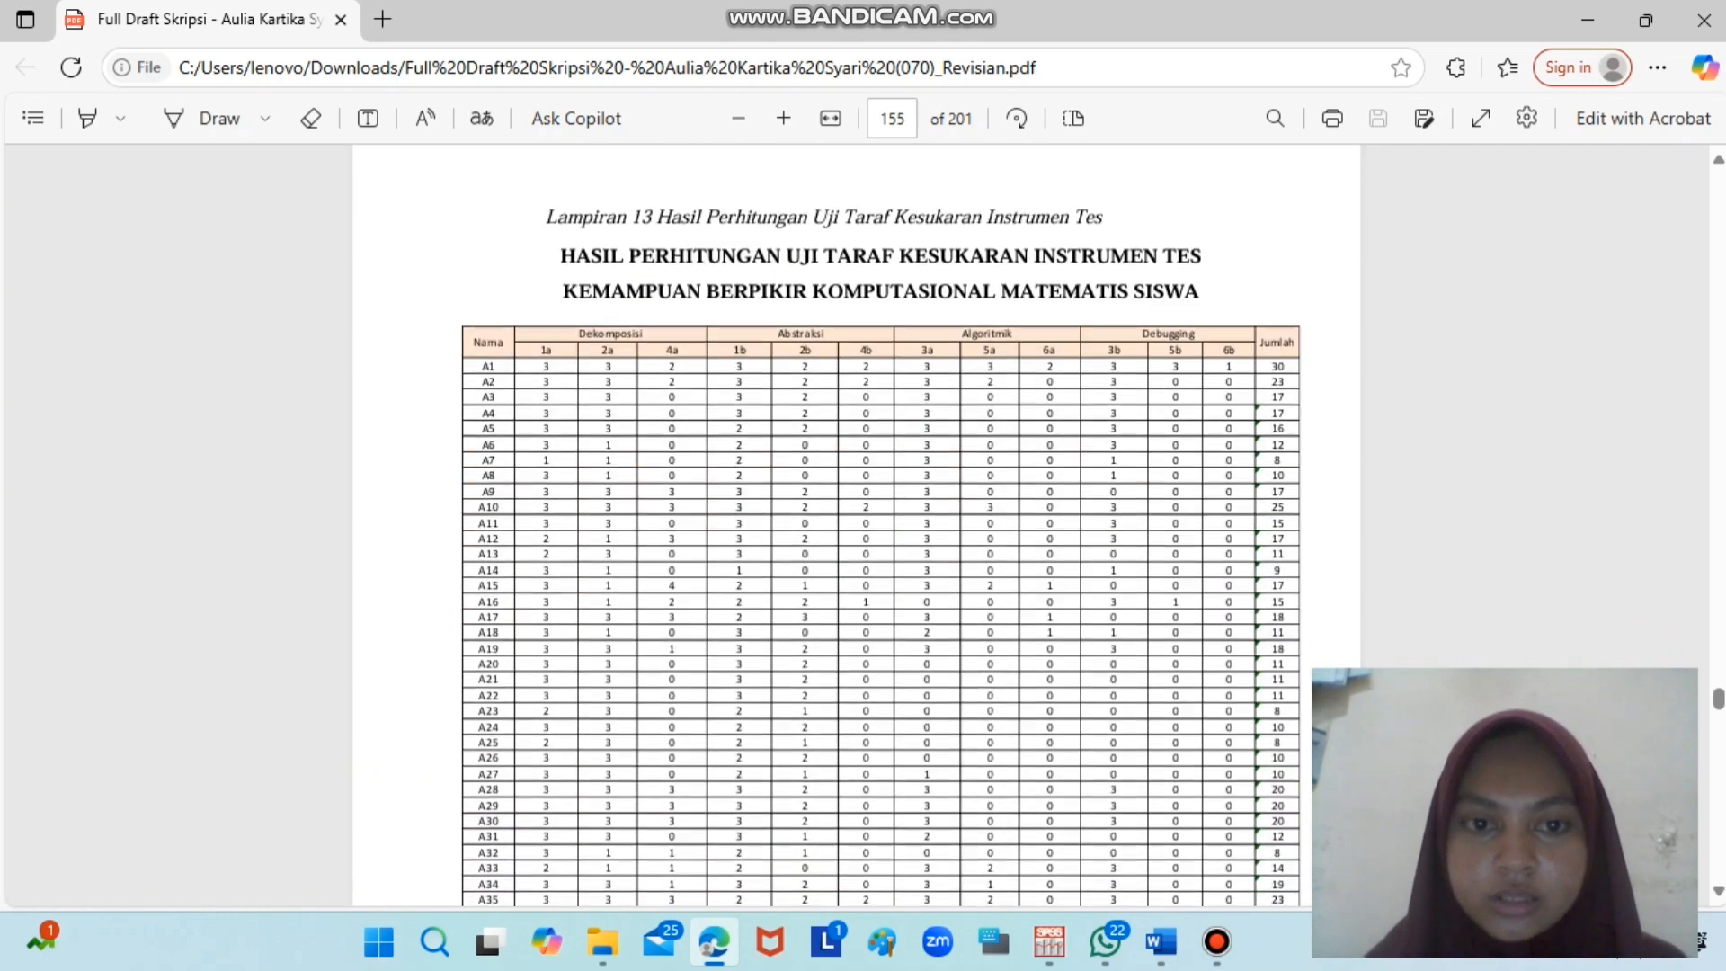
scroll(880, 526, down, 1)
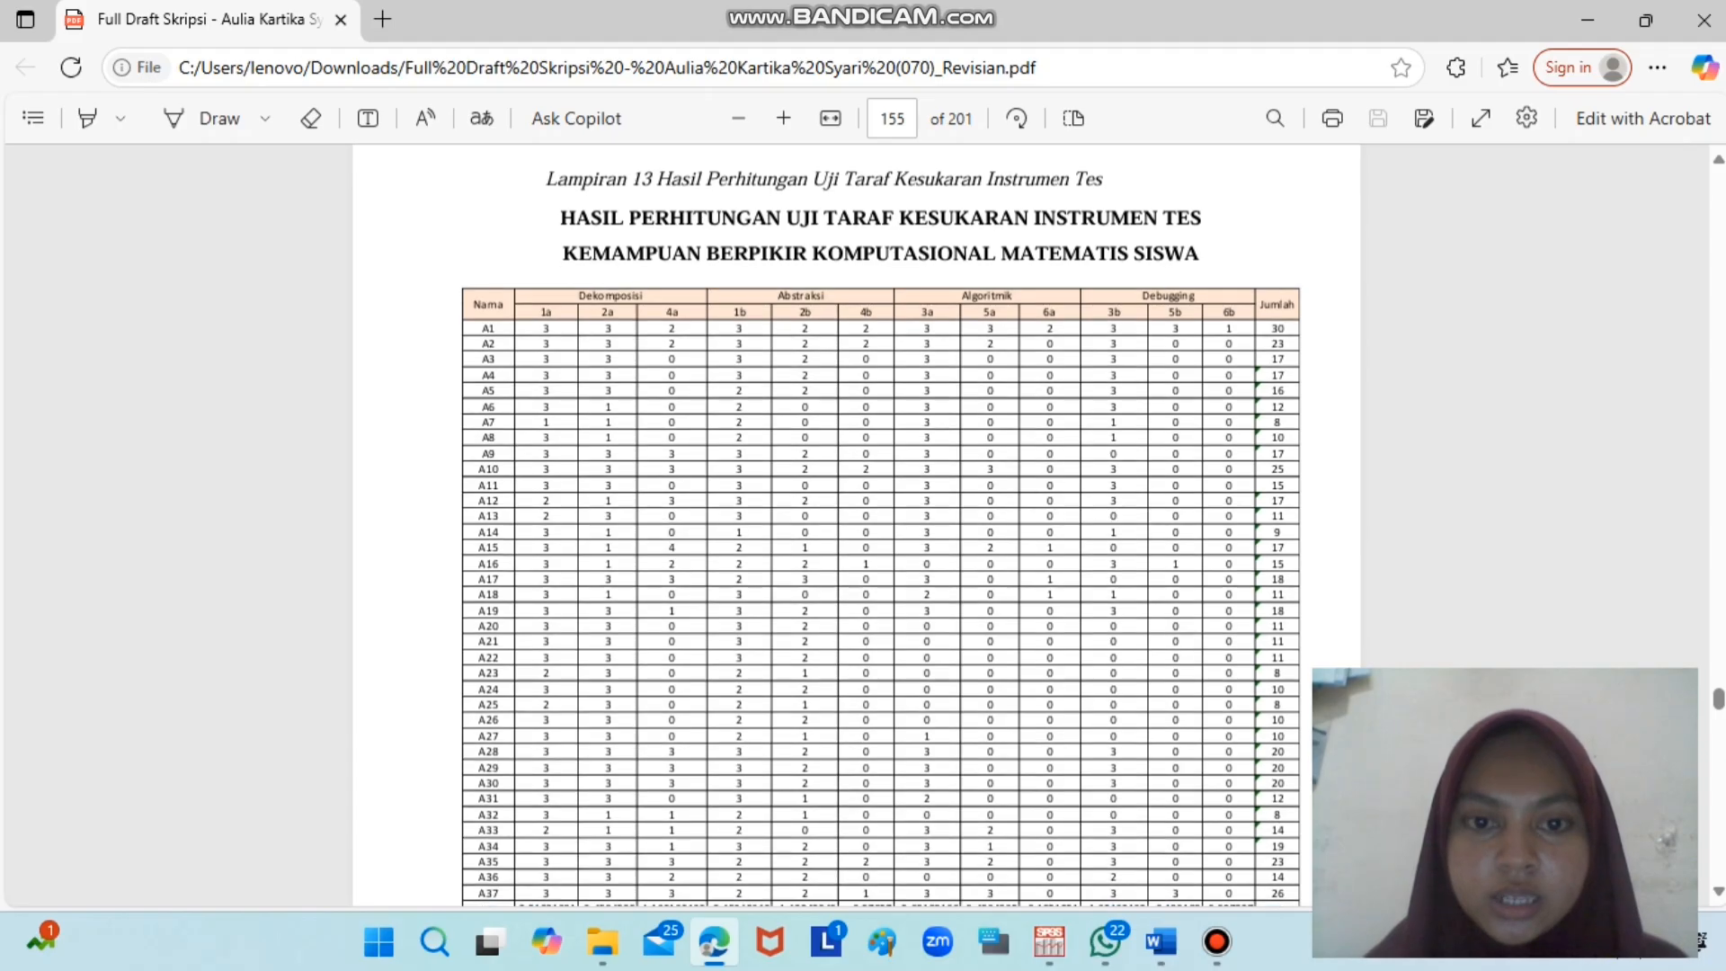
scroll(880, 525, down, 1)
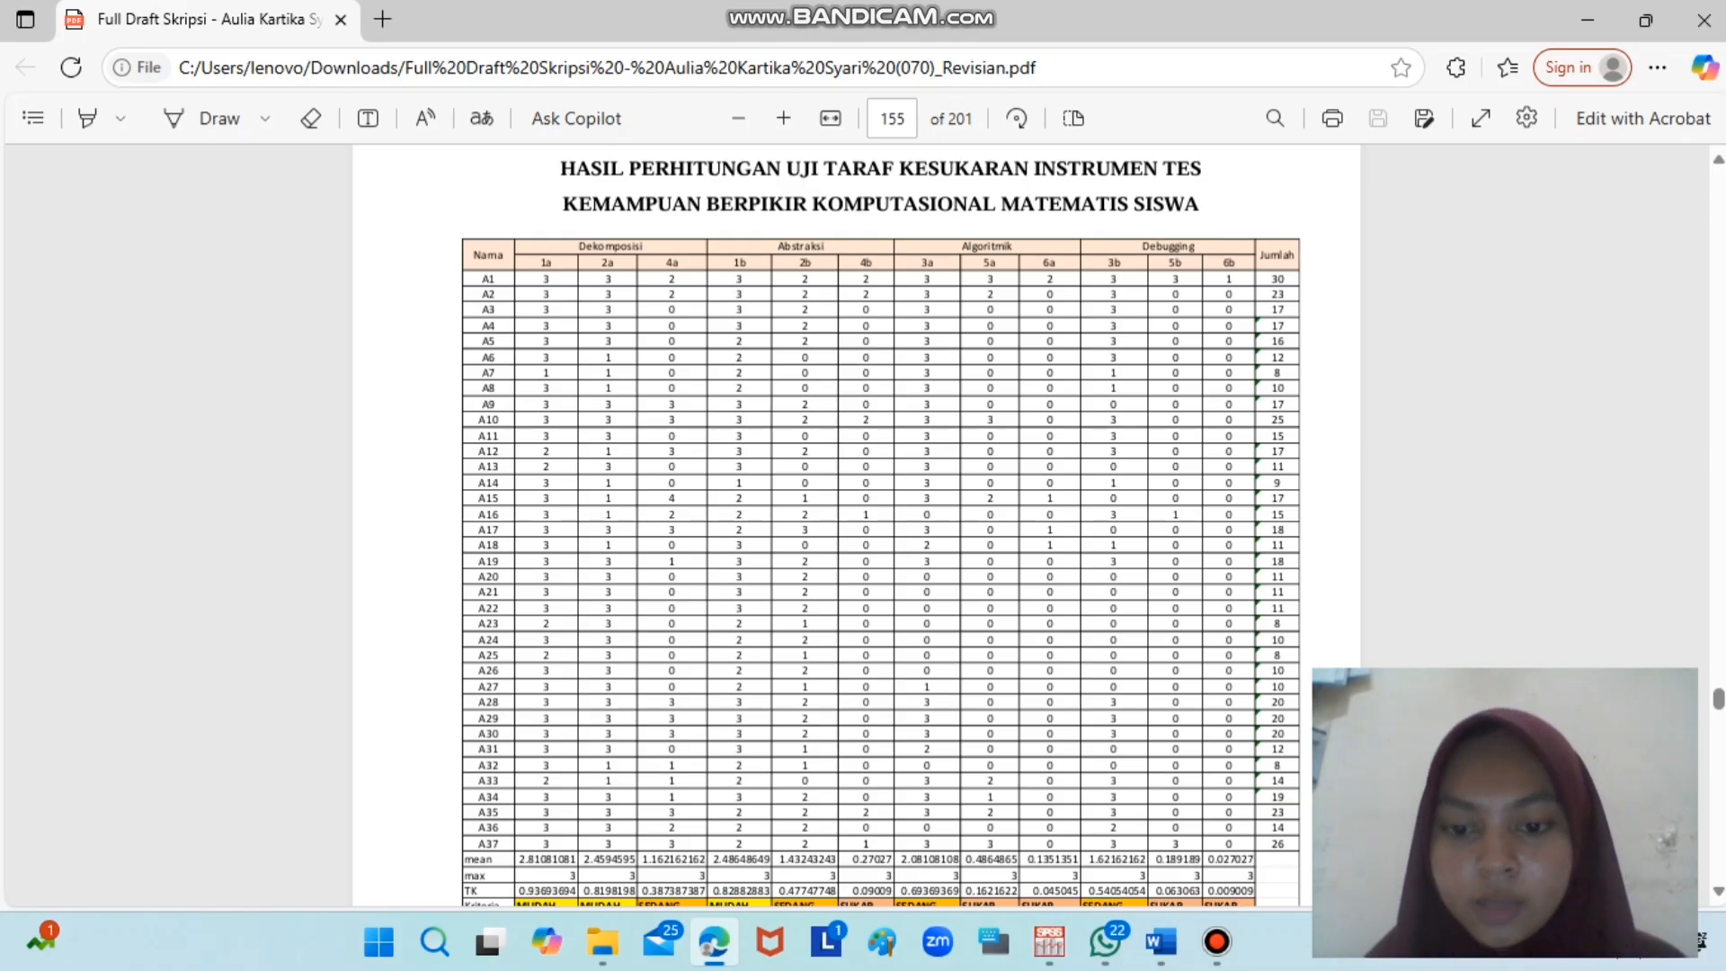
- Switch to the SPSS dataset "data validitas dan reliabilitas kbkm" and display its variable definitions
mouse_move(1049, 941)
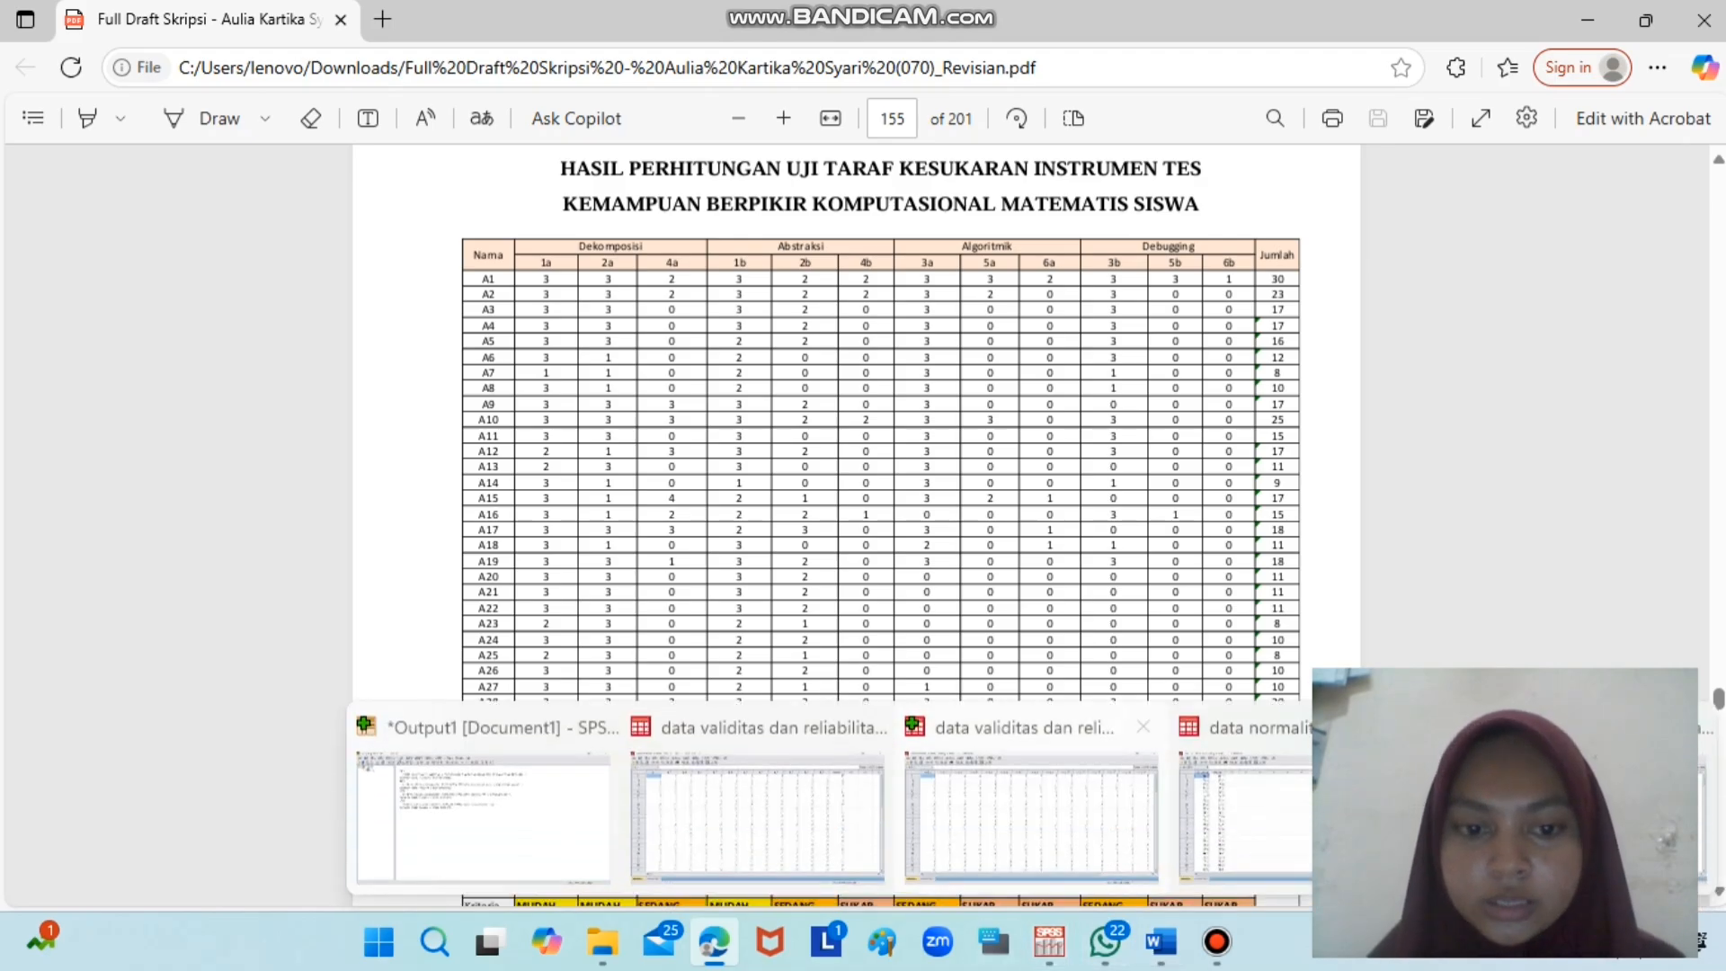
mouse_move(755, 809)
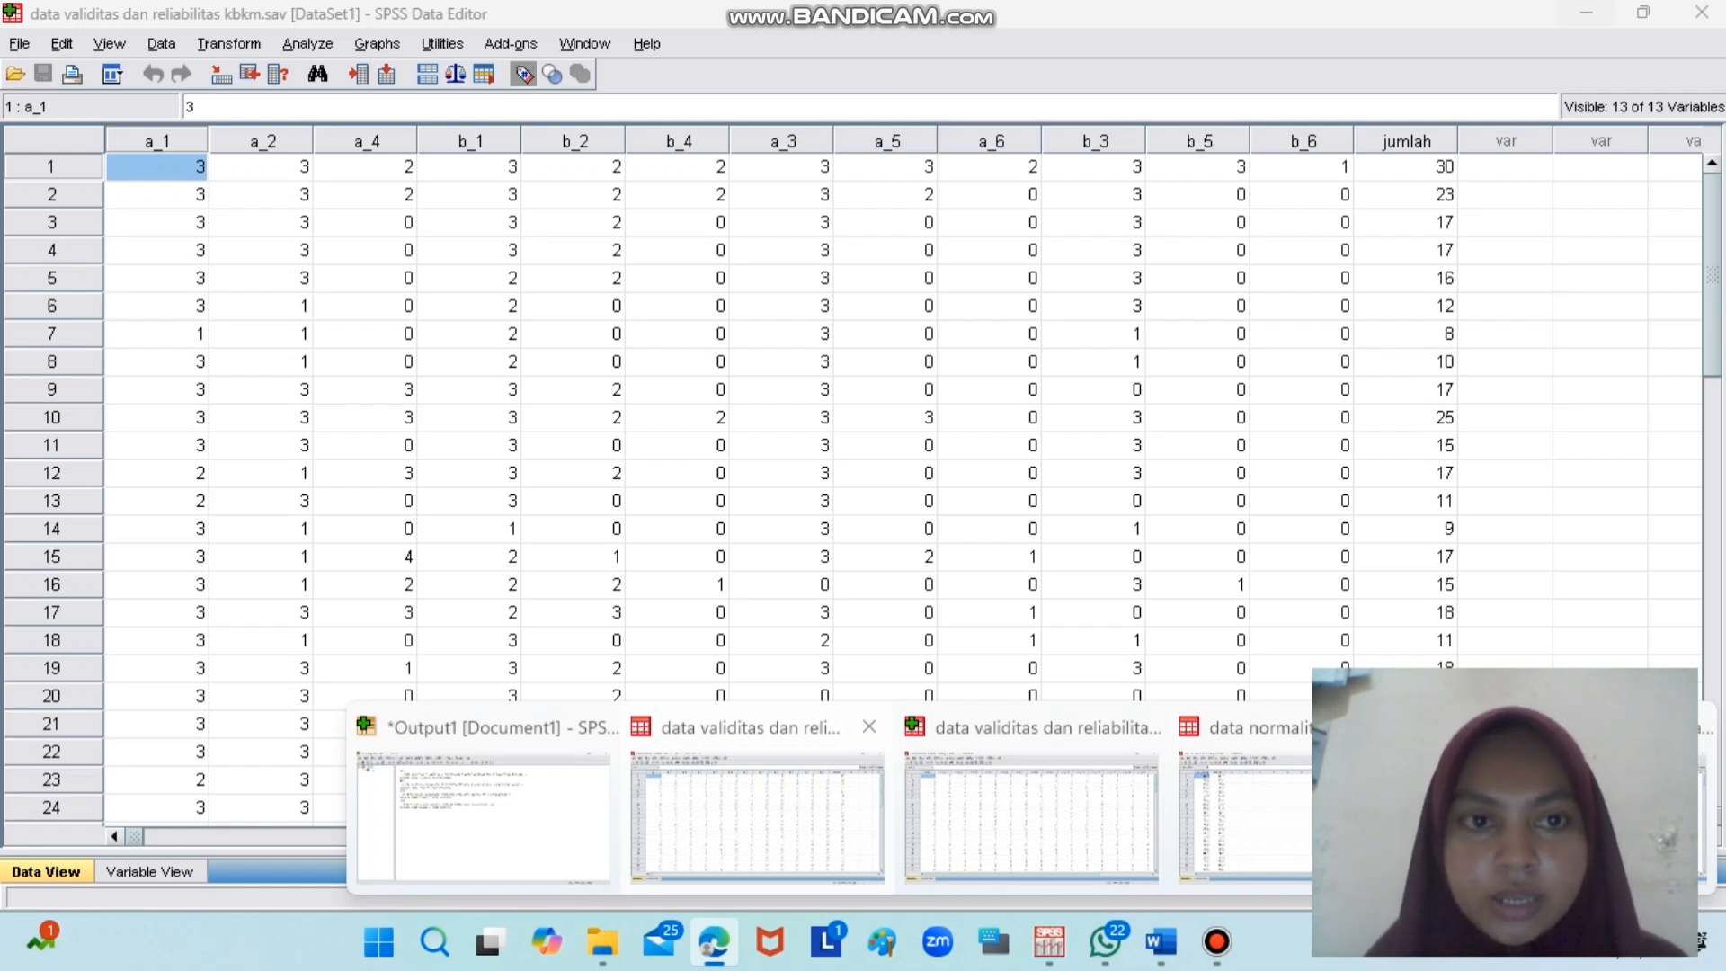
click(814, 820)
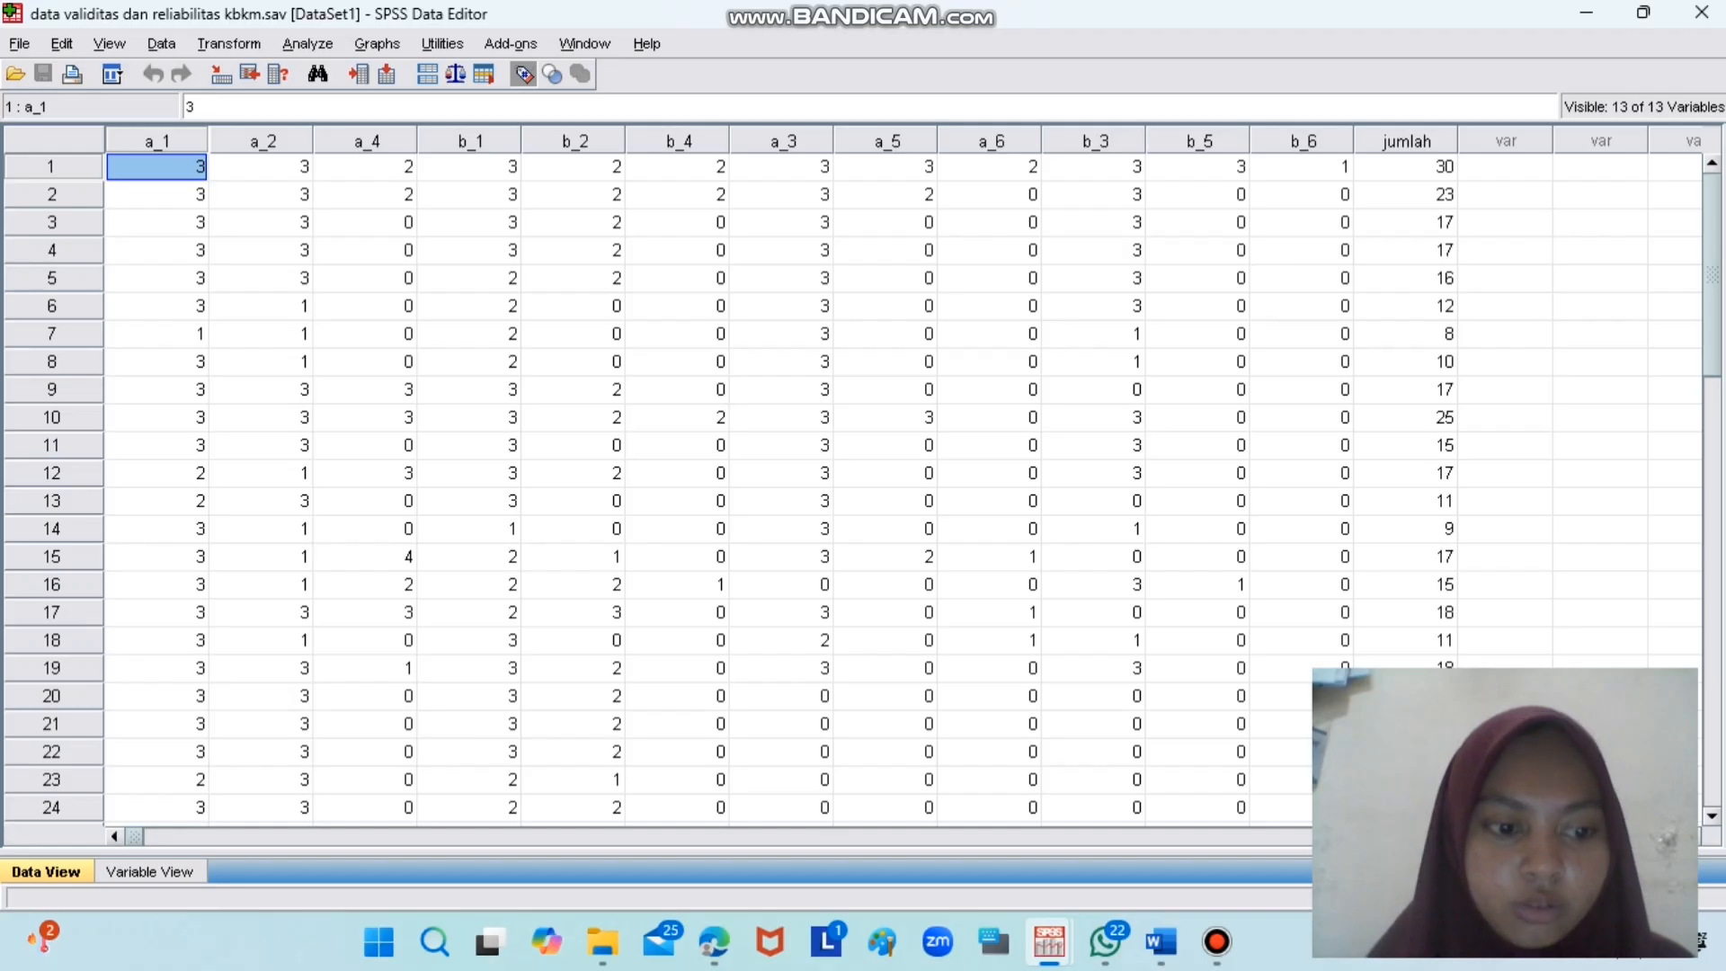
click(134, 871)
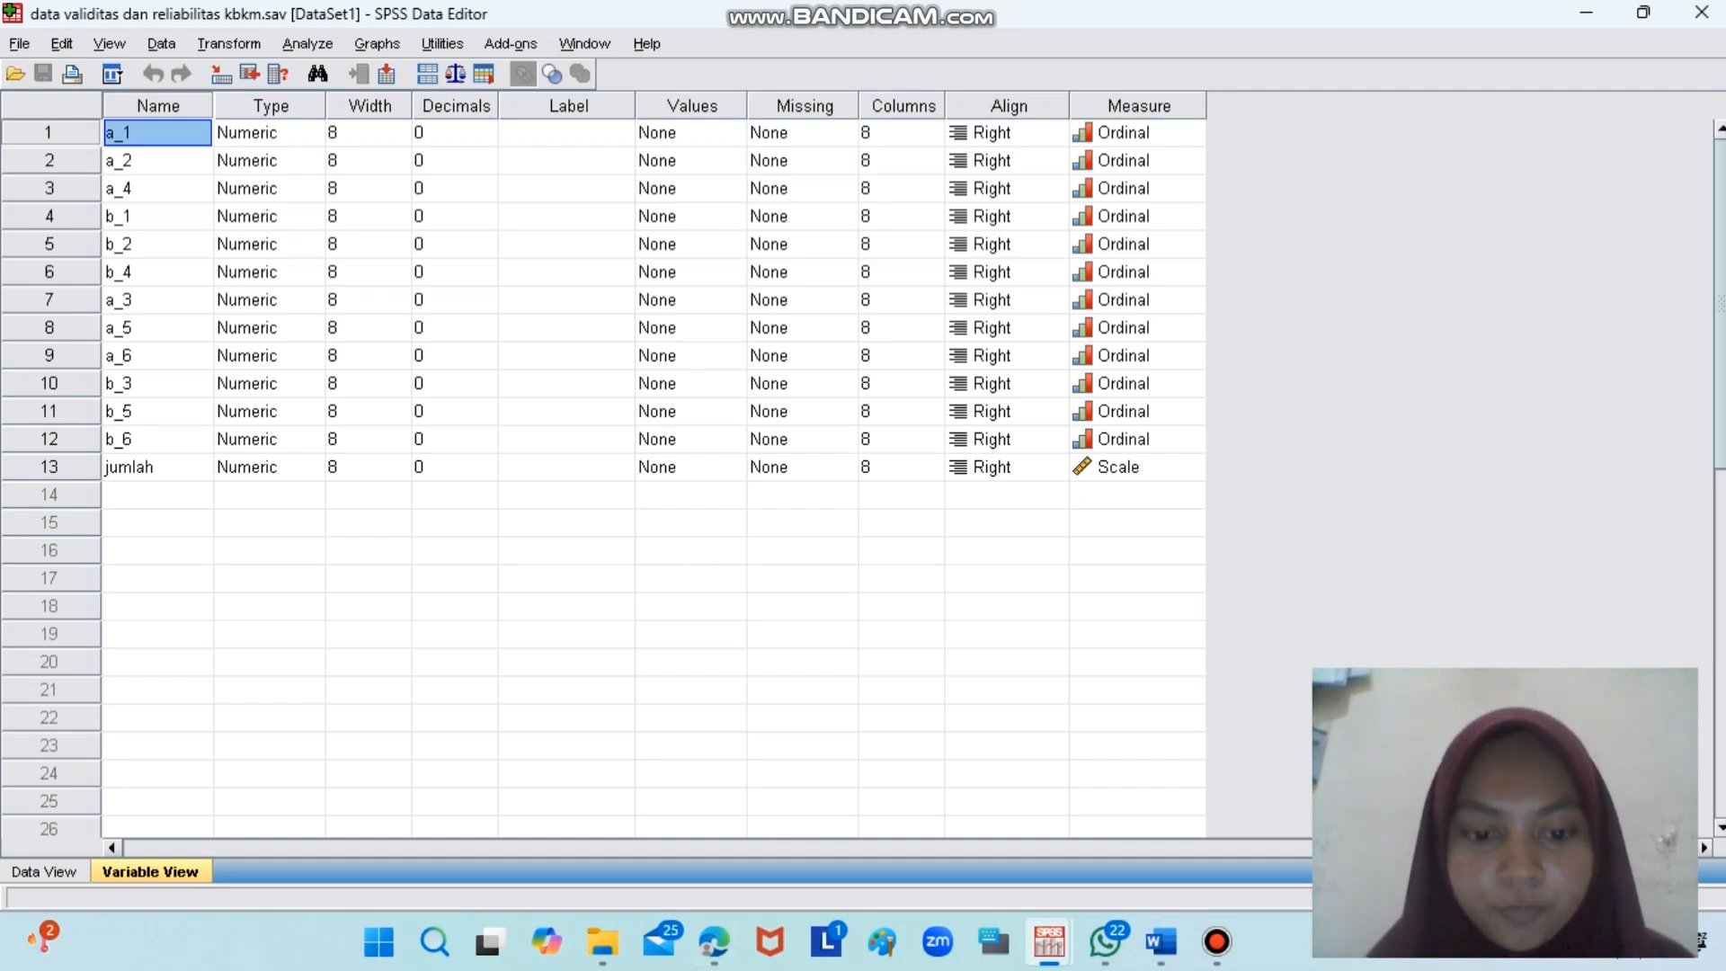
- Check the score table in the thesis PDF and return to the variable definitions of the SPSS validity dataset
mouse_move(715, 941)
click(732, 794)
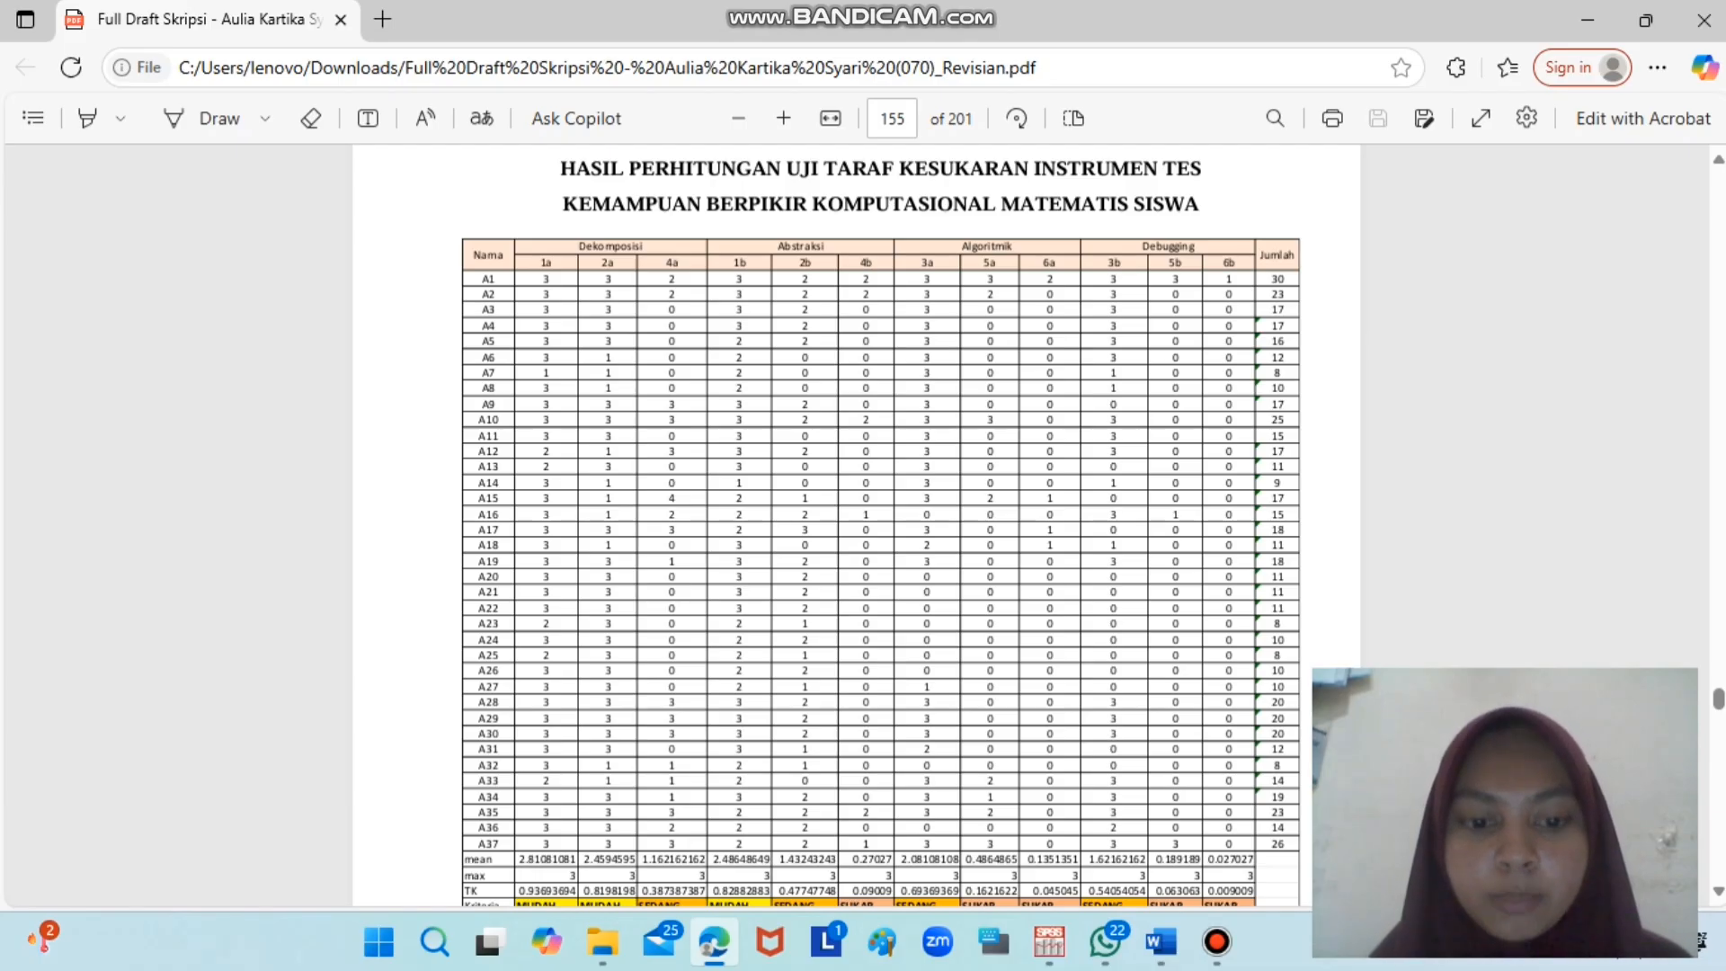
mouse_move(1050, 941)
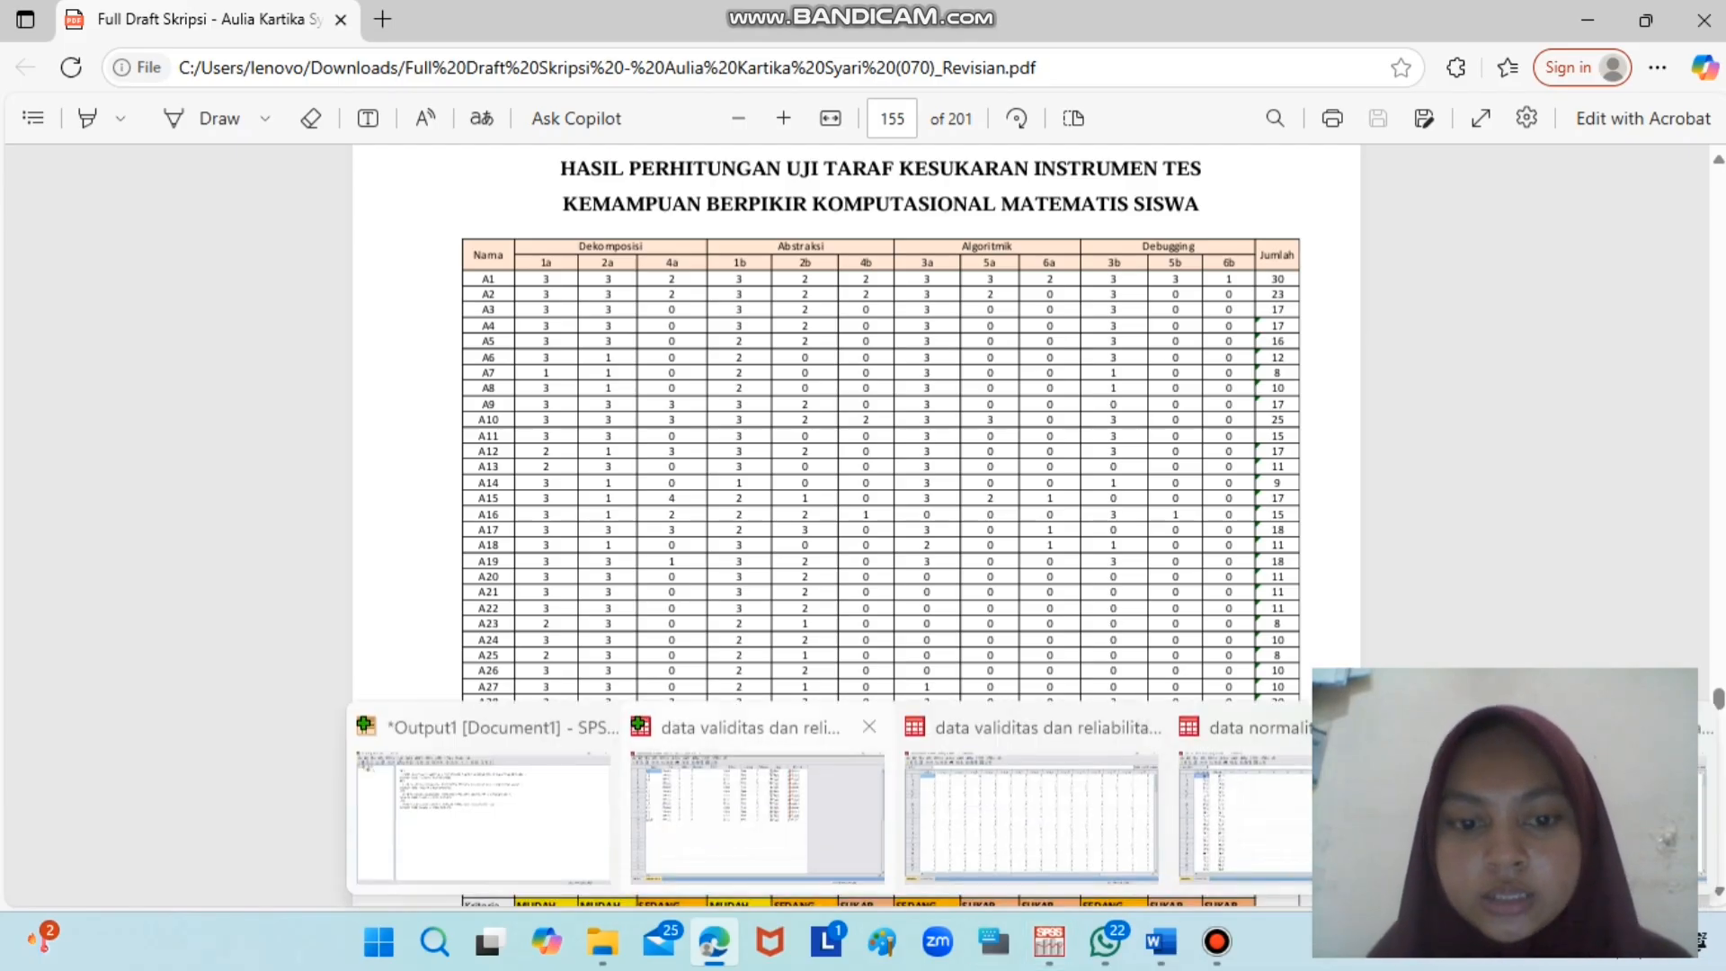
click(791, 793)
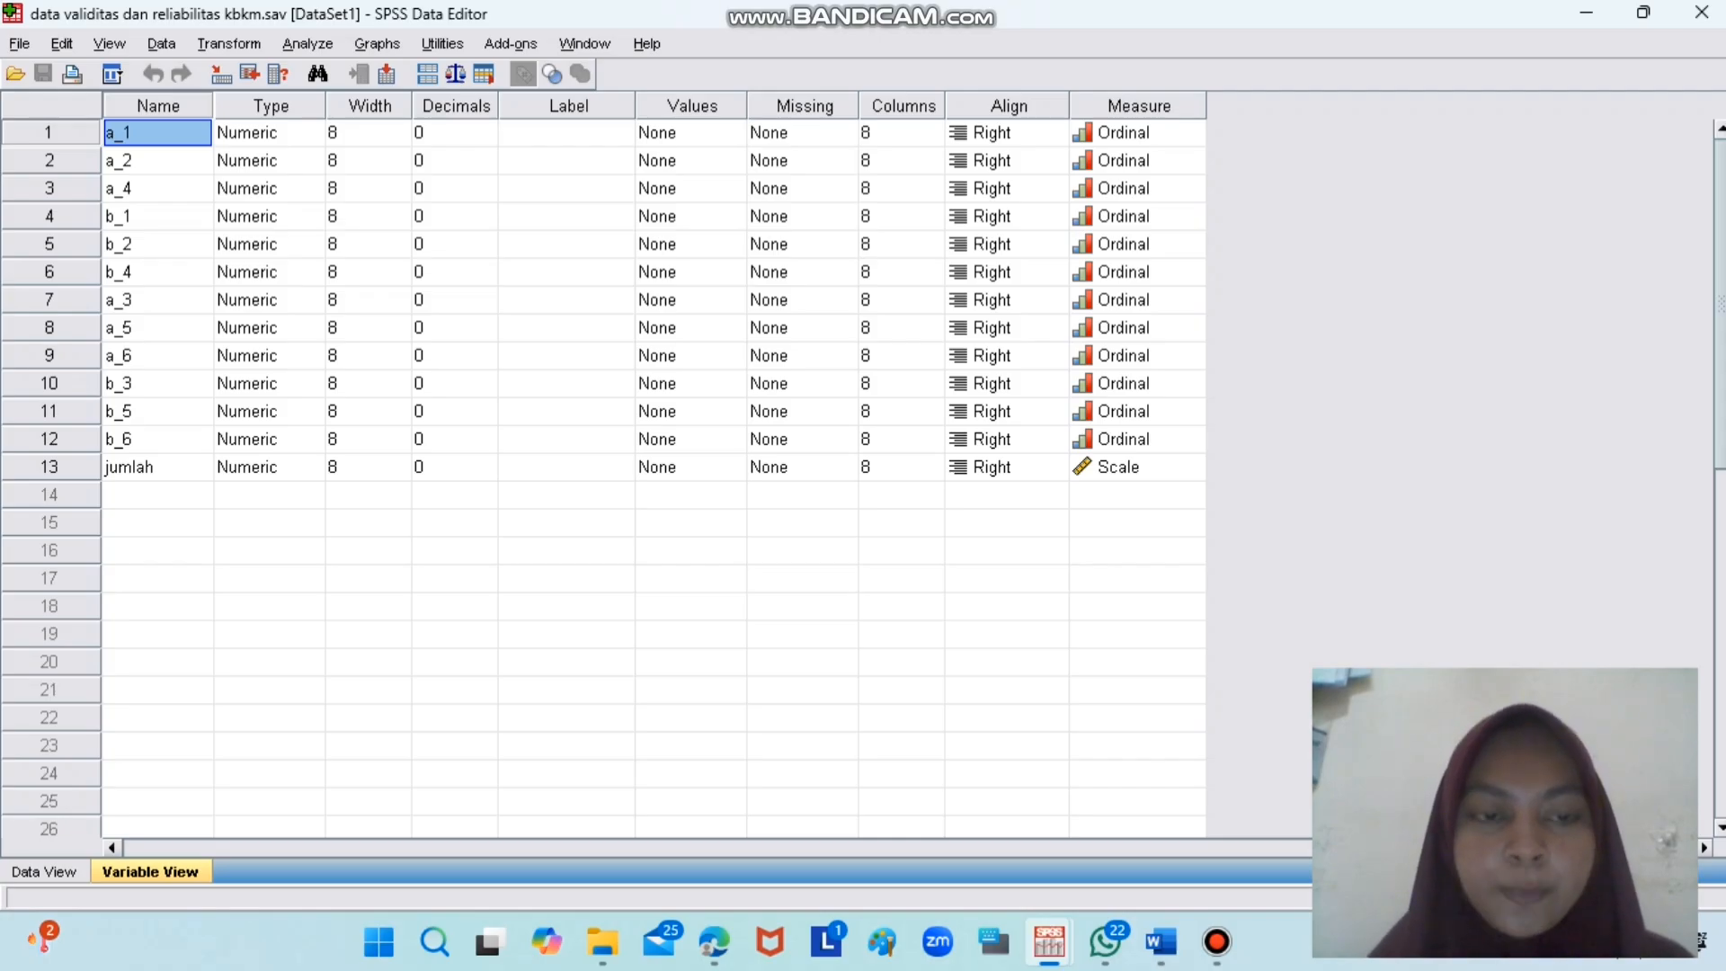
- Raise the decimals of variable a_1 to 2 and set them back to 0
click(482, 132)
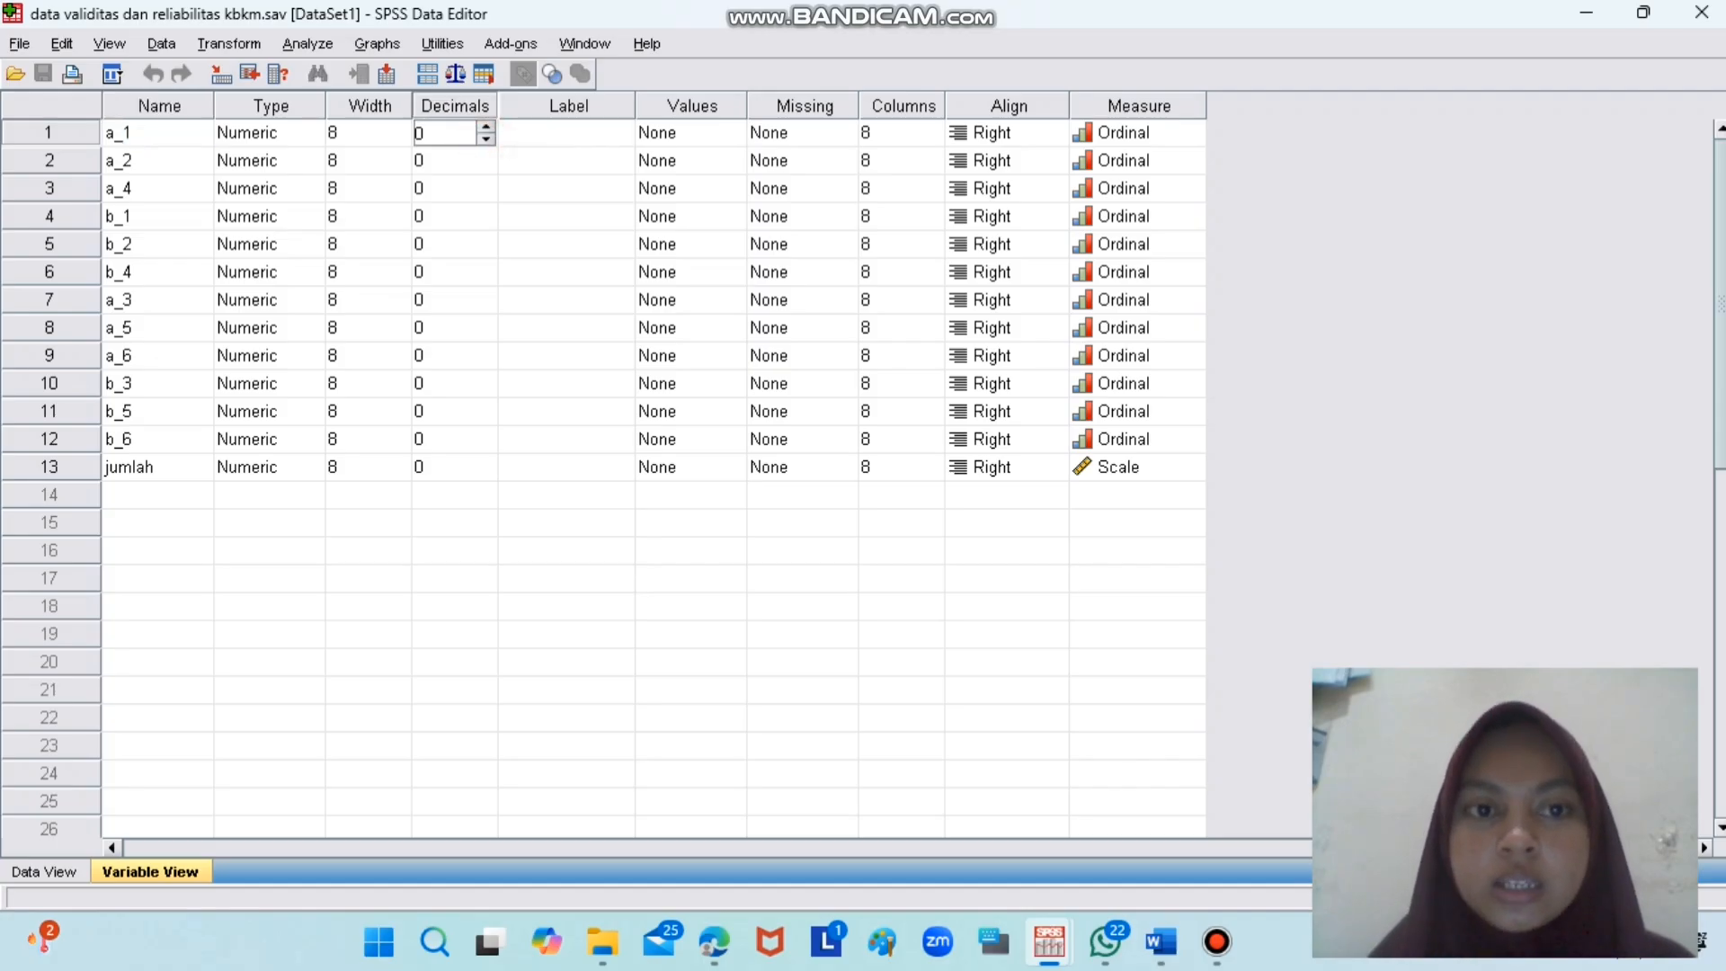
click(485, 126)
click(486, 127)
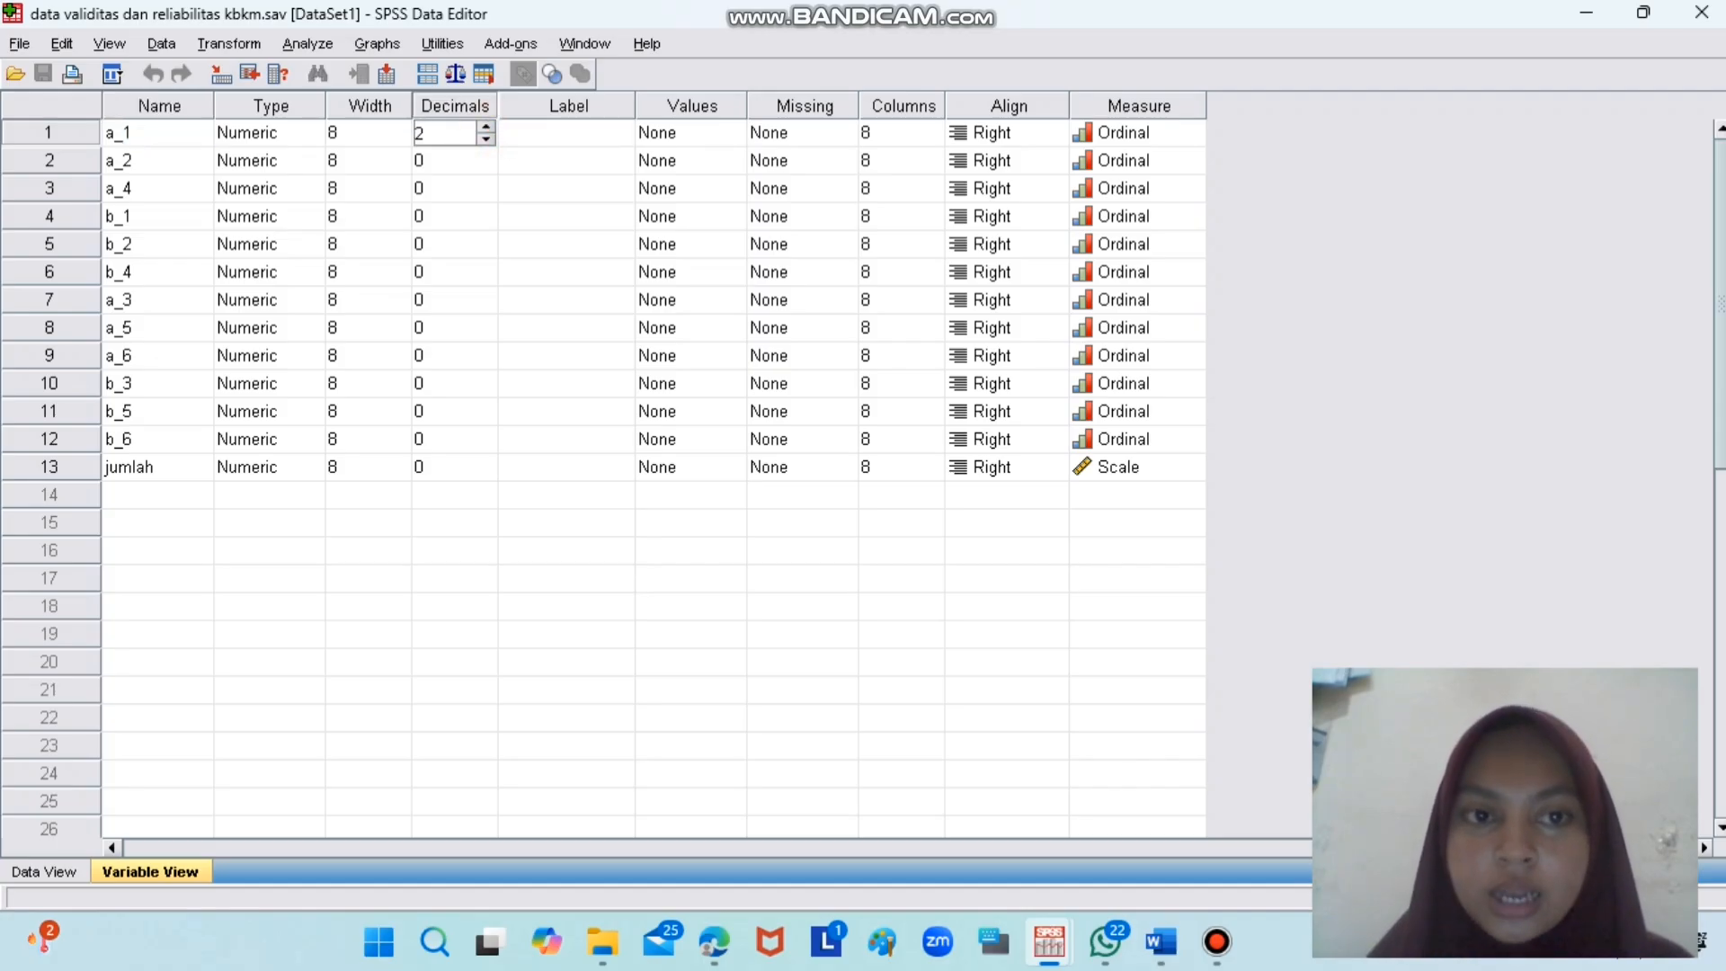
click(485, 140)
click(486, 139)
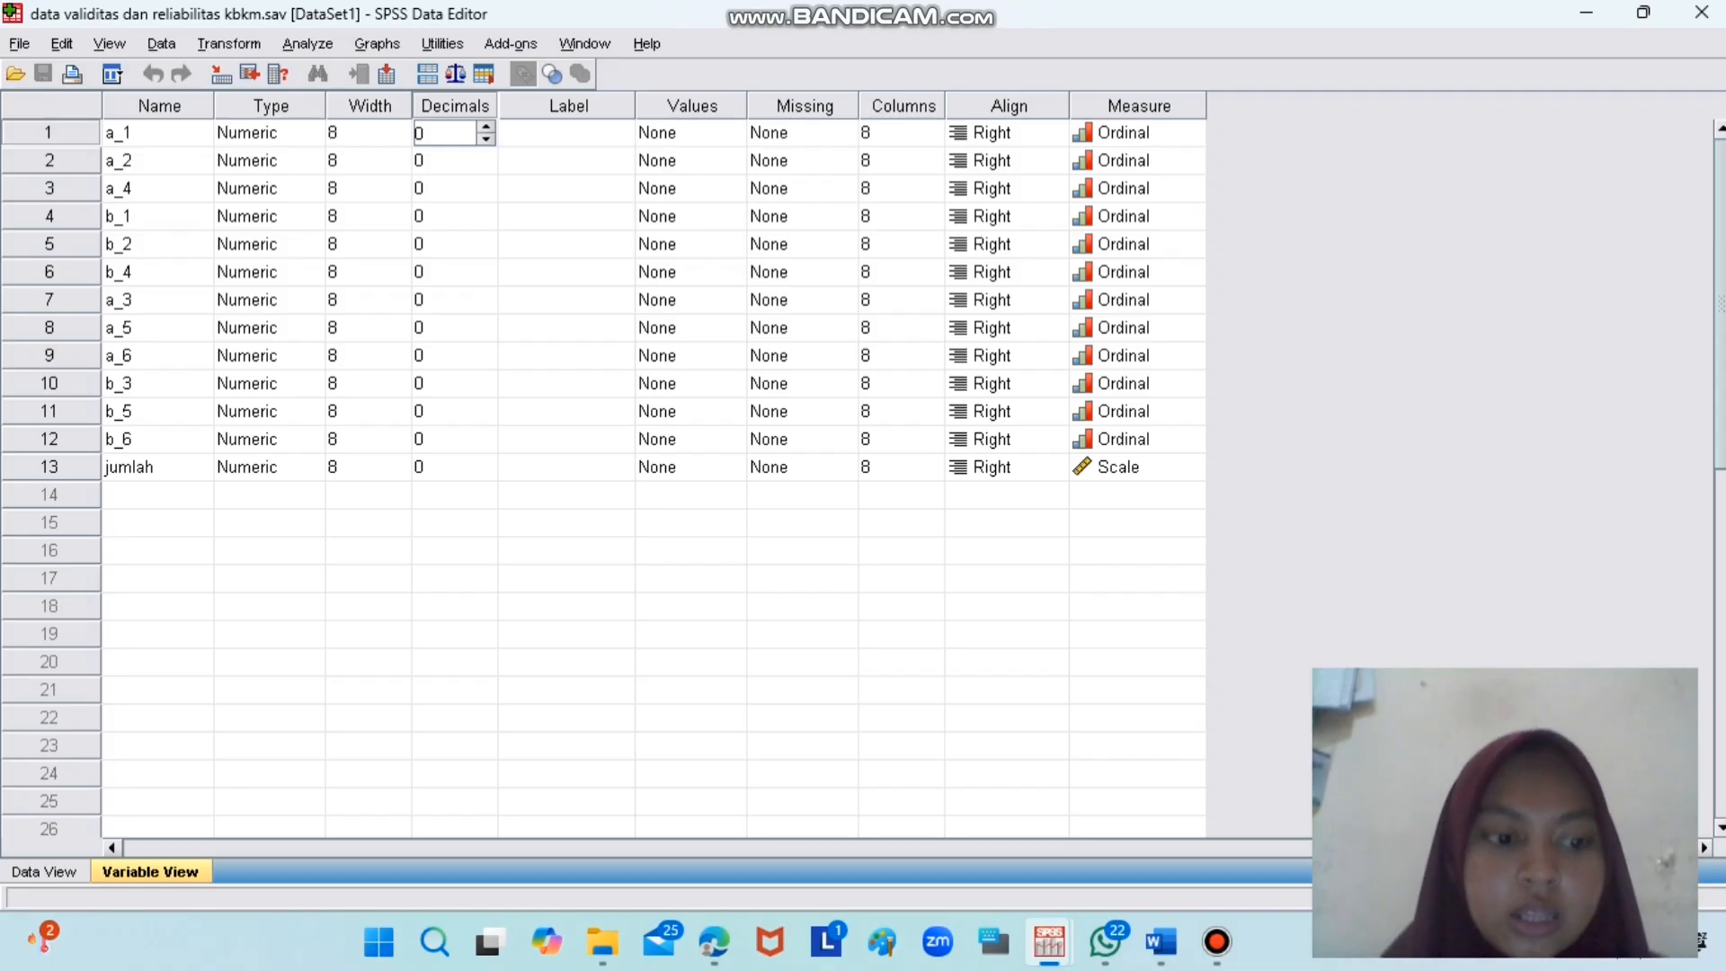
- Compare the entered item scores with the variable definitions and return to Data View
click(50, 869)
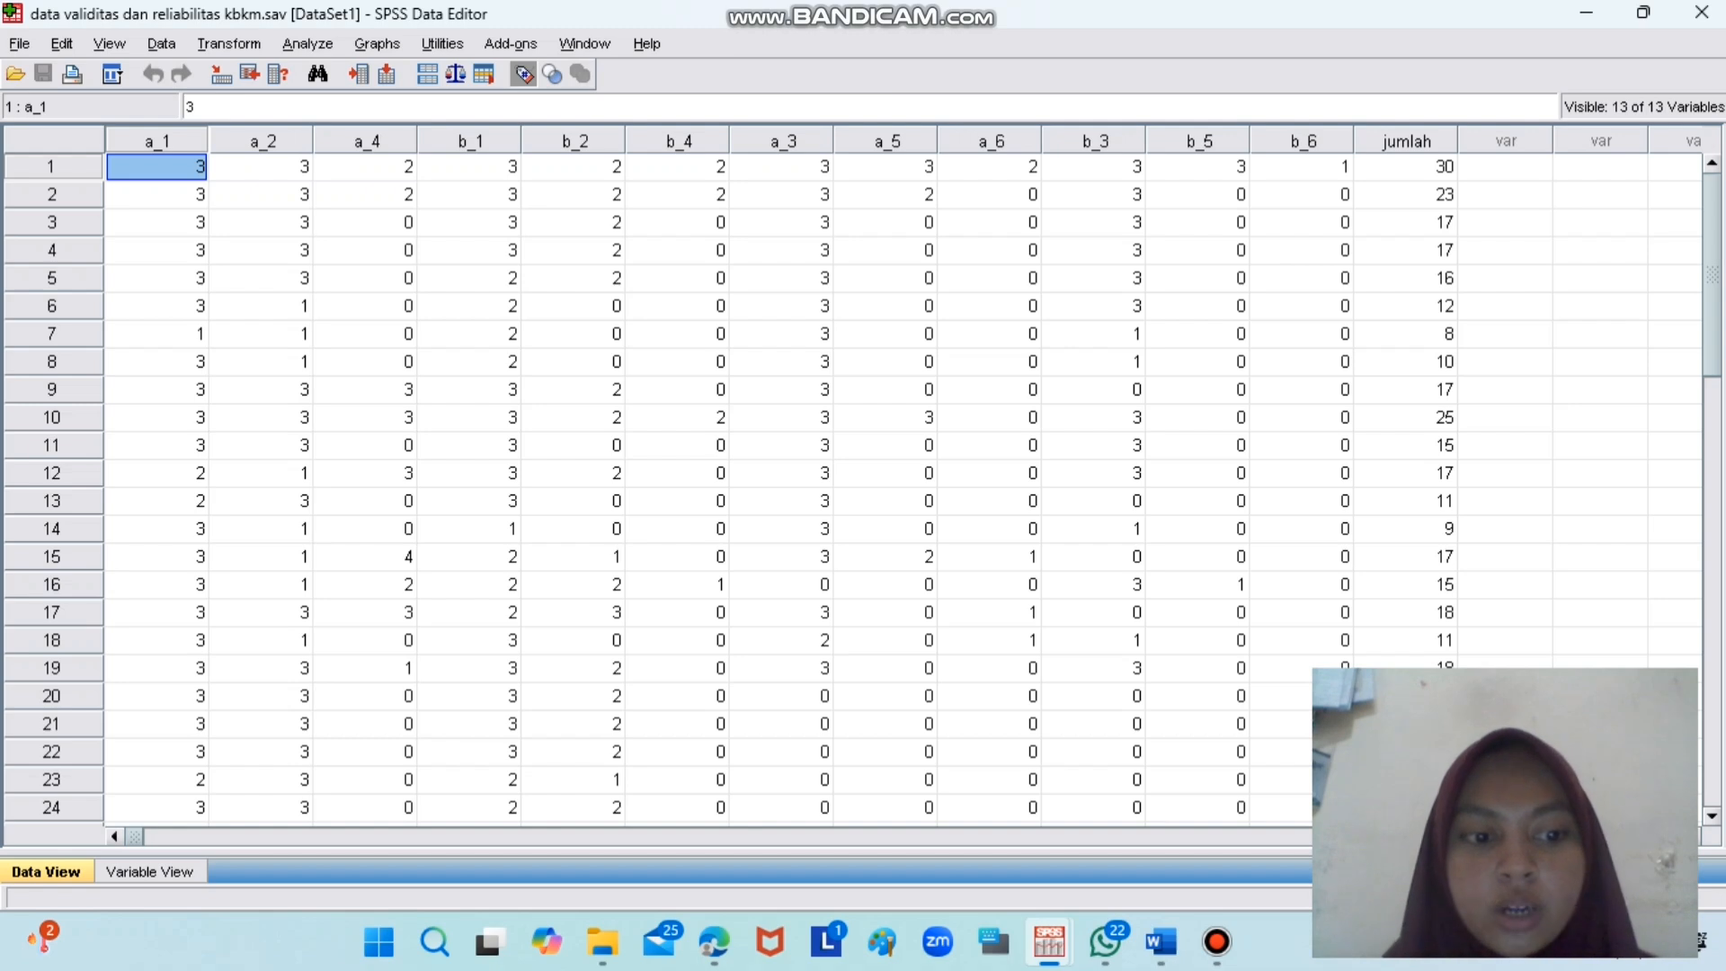
click(149, 869)
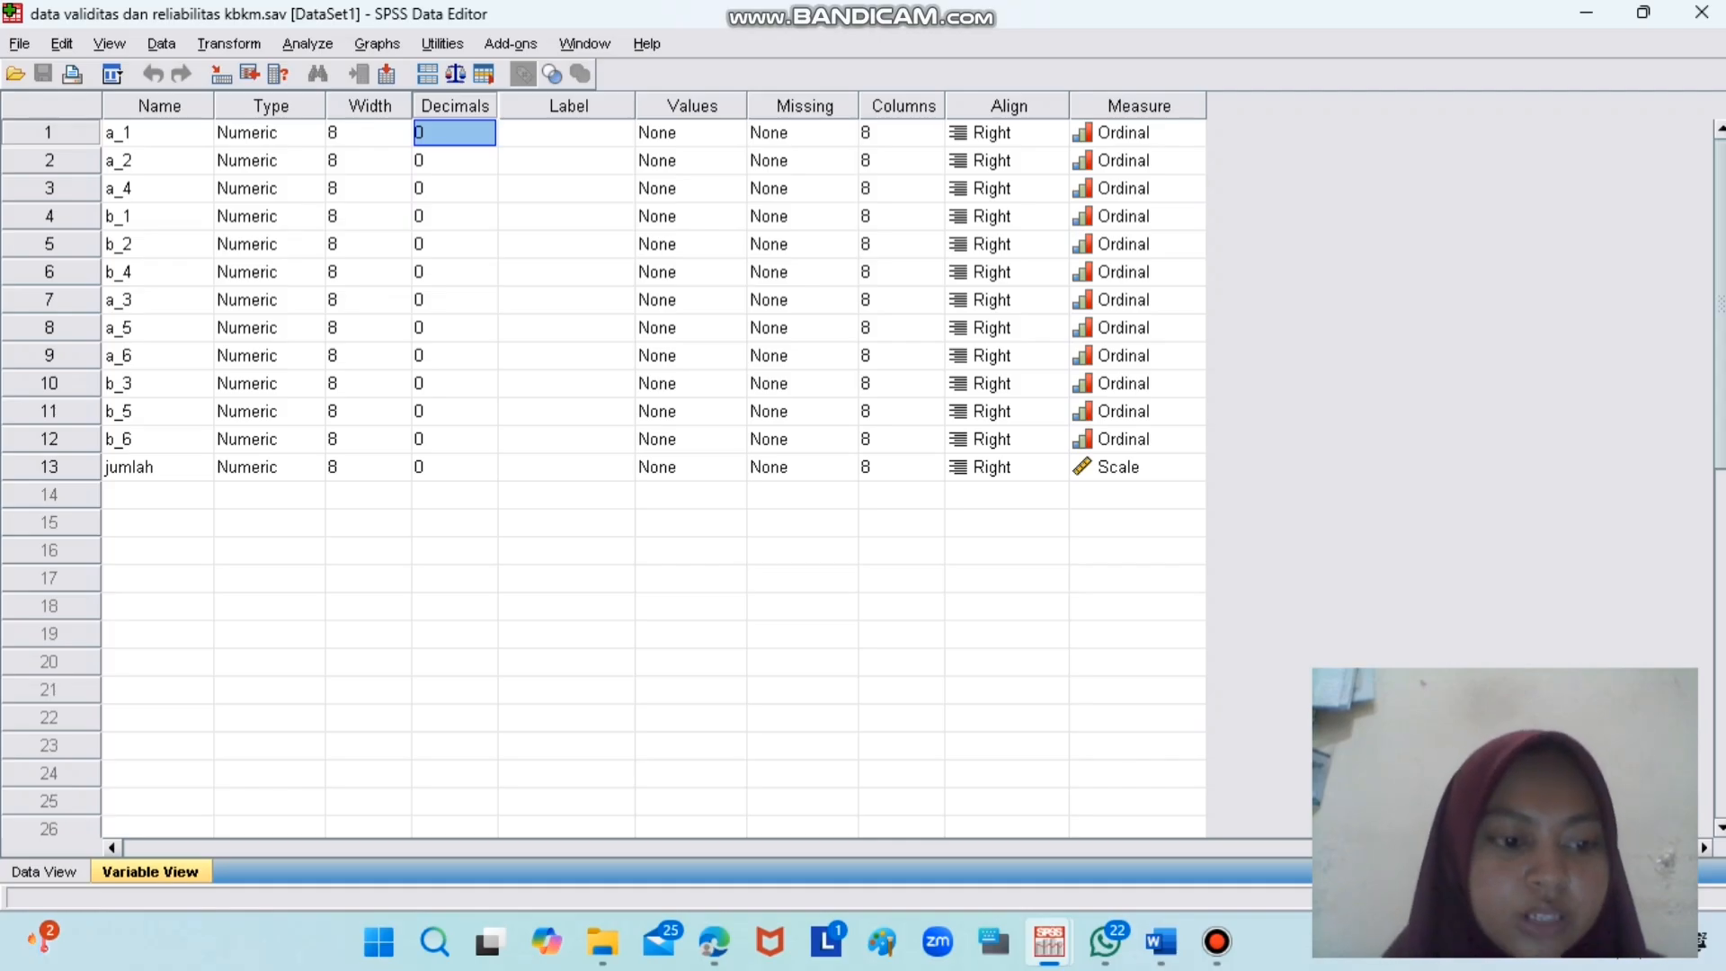
click(45, 868)
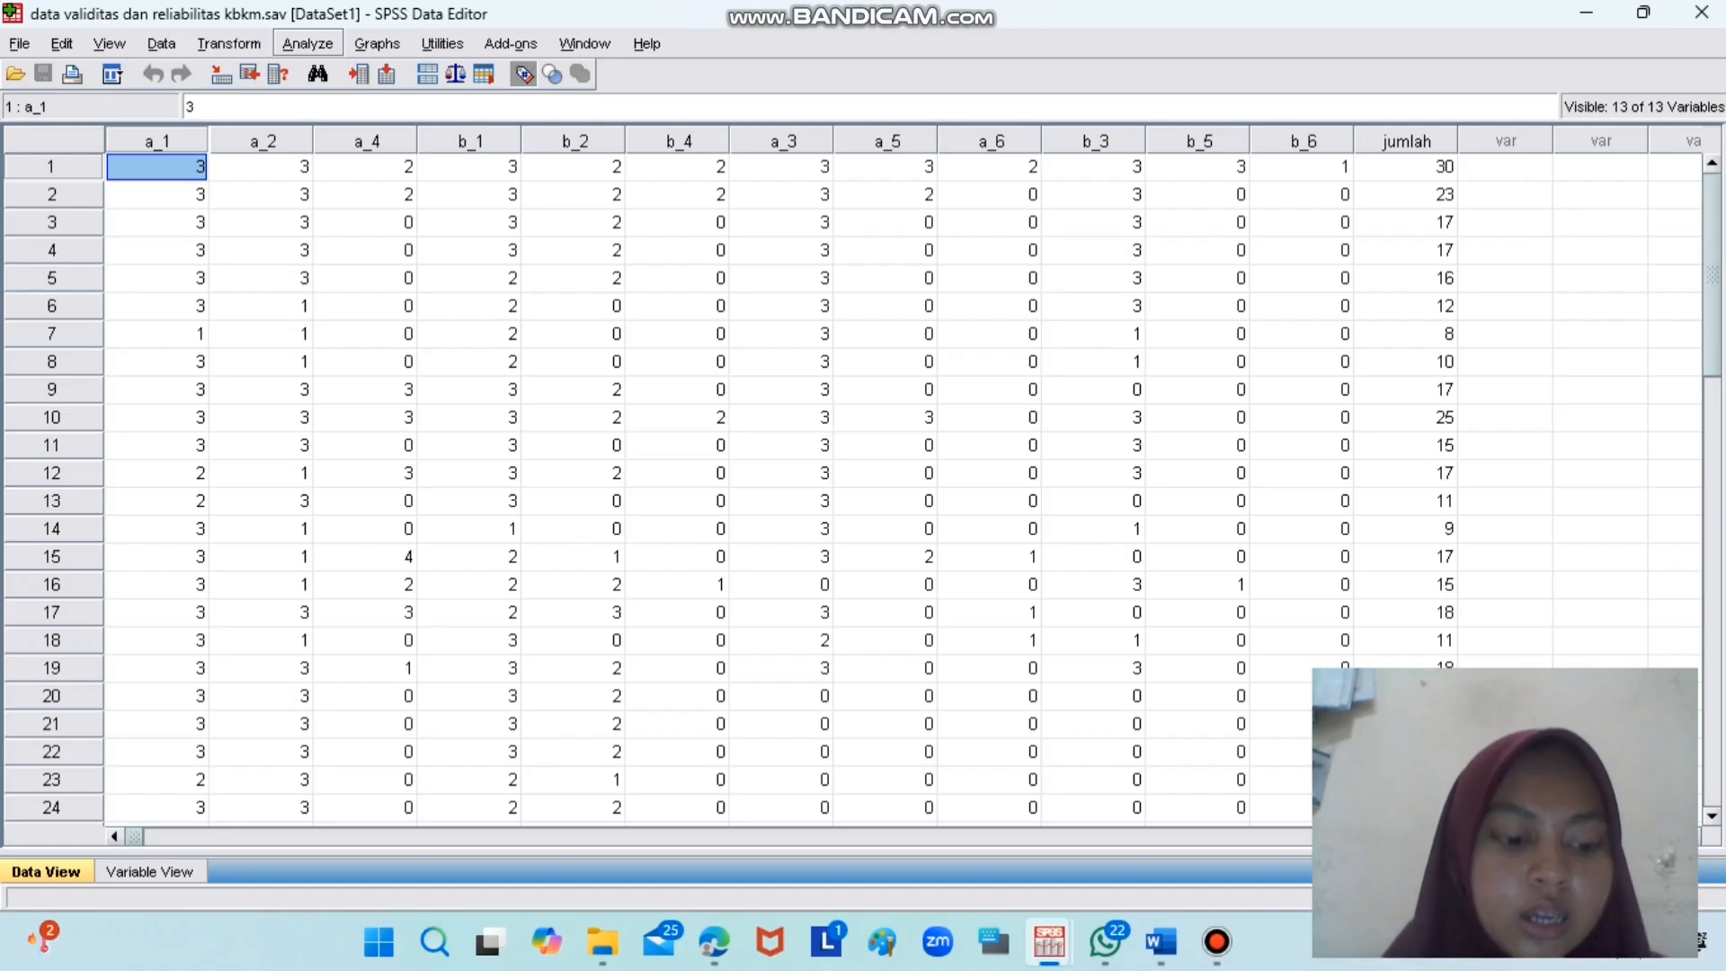
- Run a two-tailed Pearson bivariate correlation on all item variables and jumlah, with significant correlations flagged
click(307, 43)
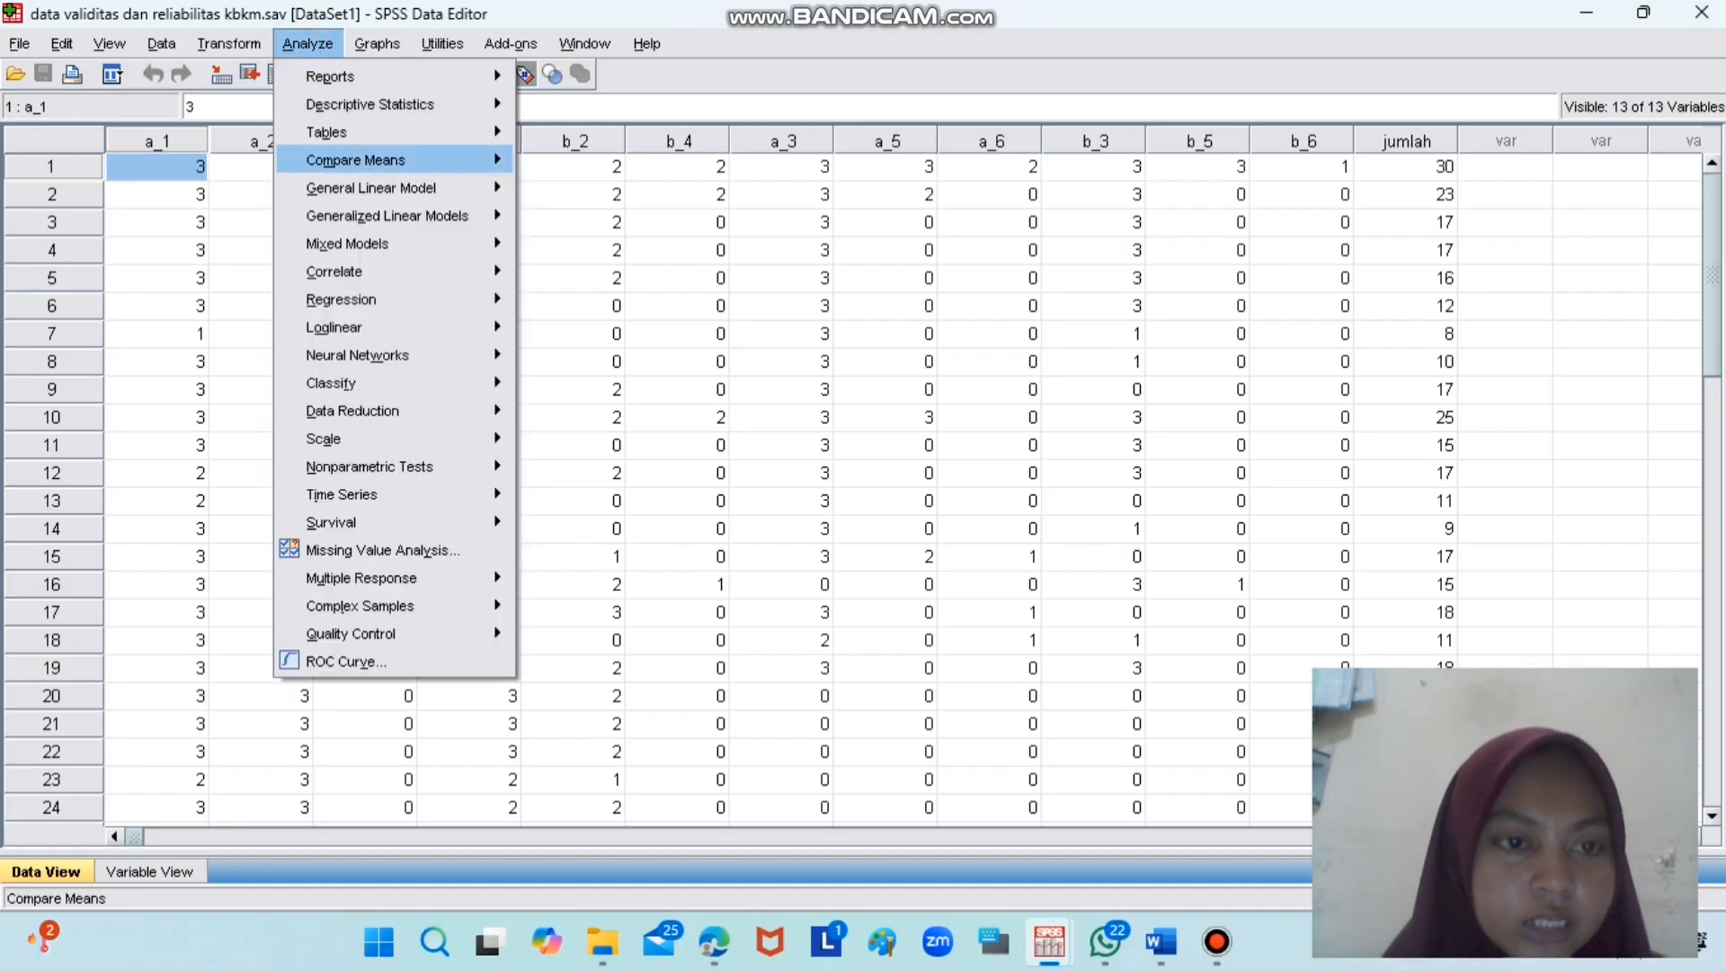
mouse_move(342, 272)
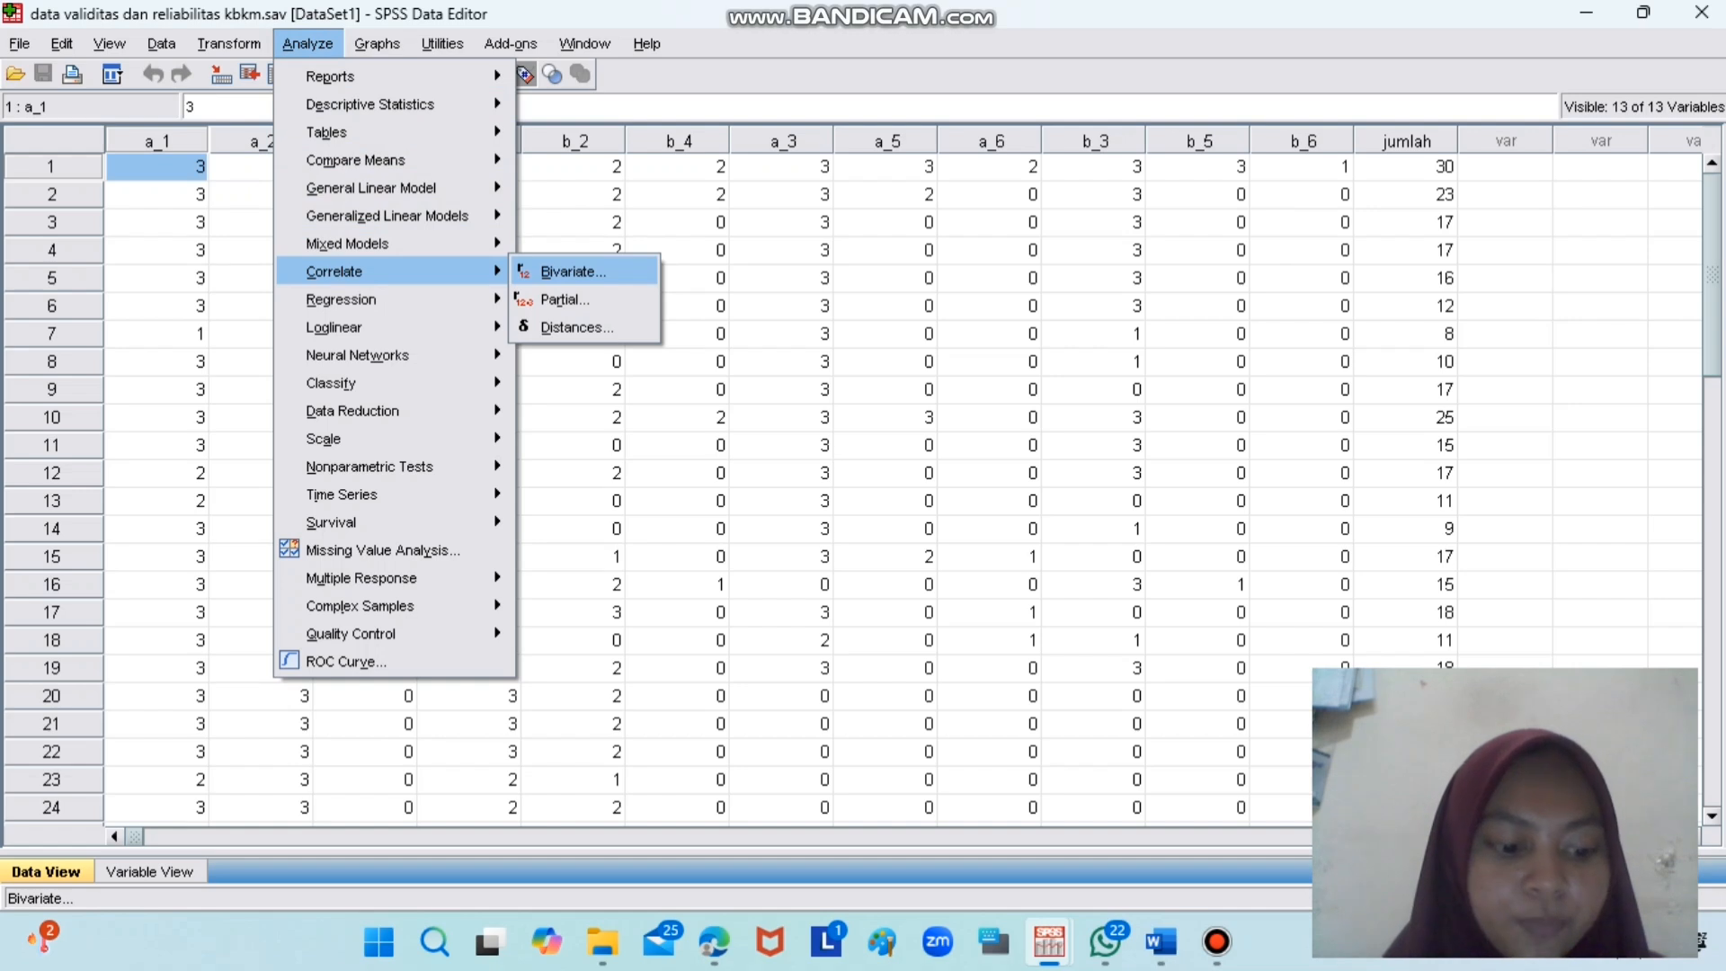
click(573, 271)
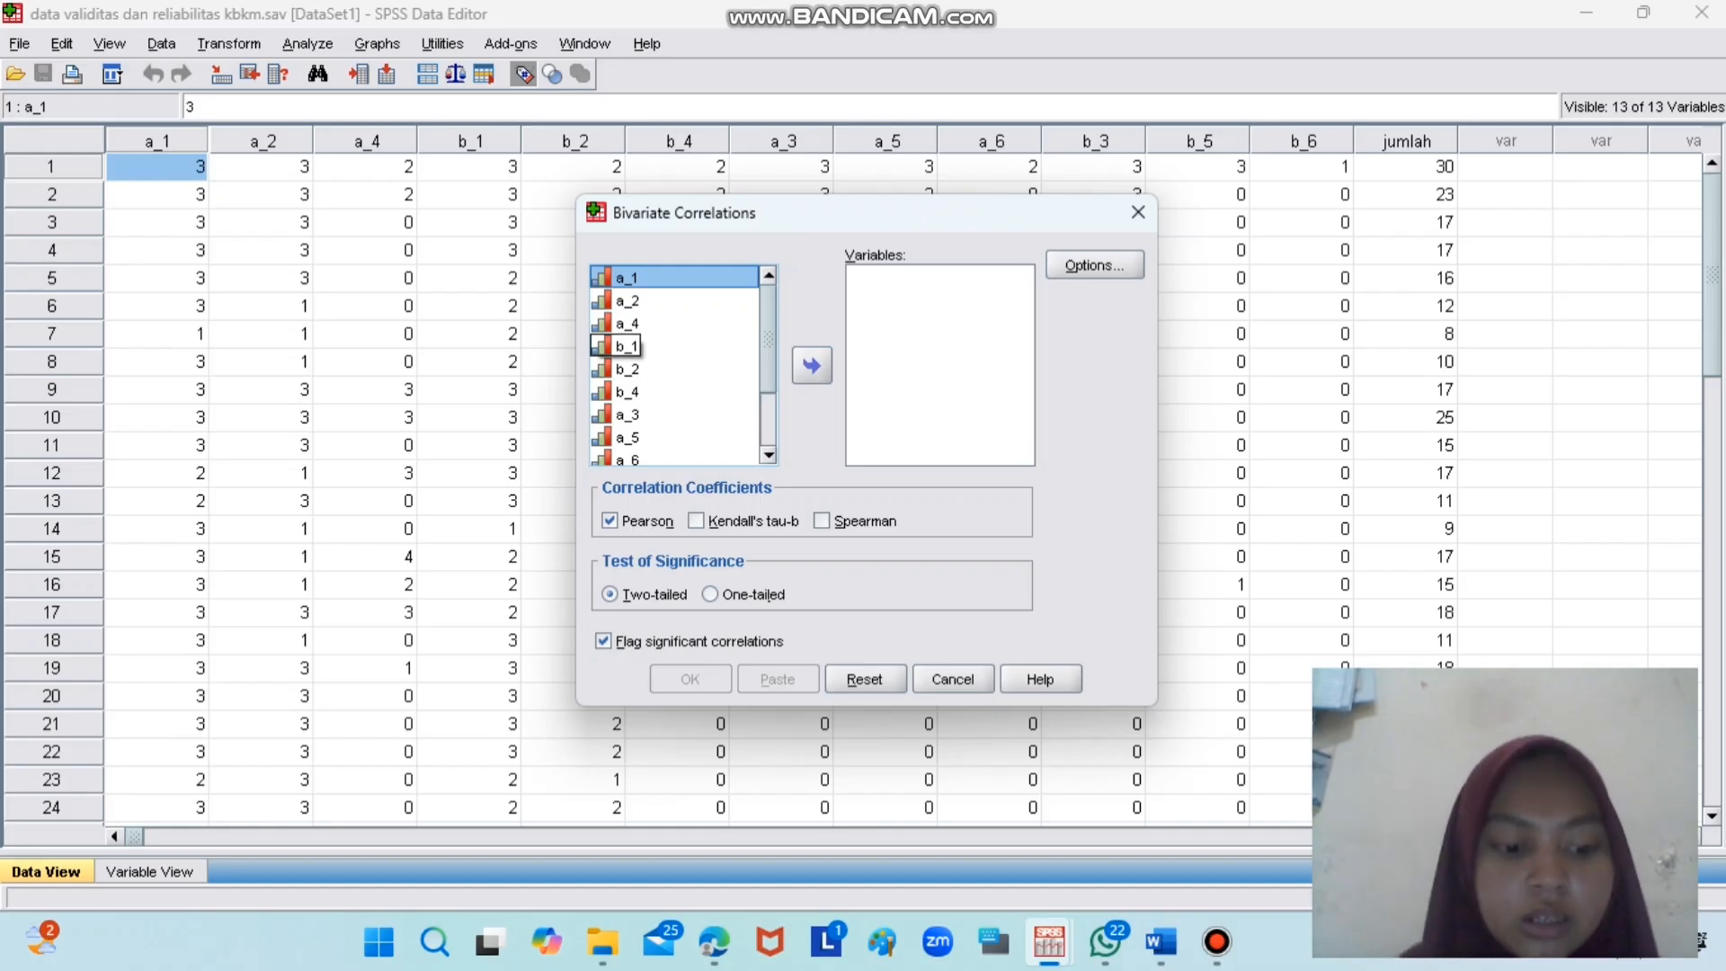
key(ctrl+a)
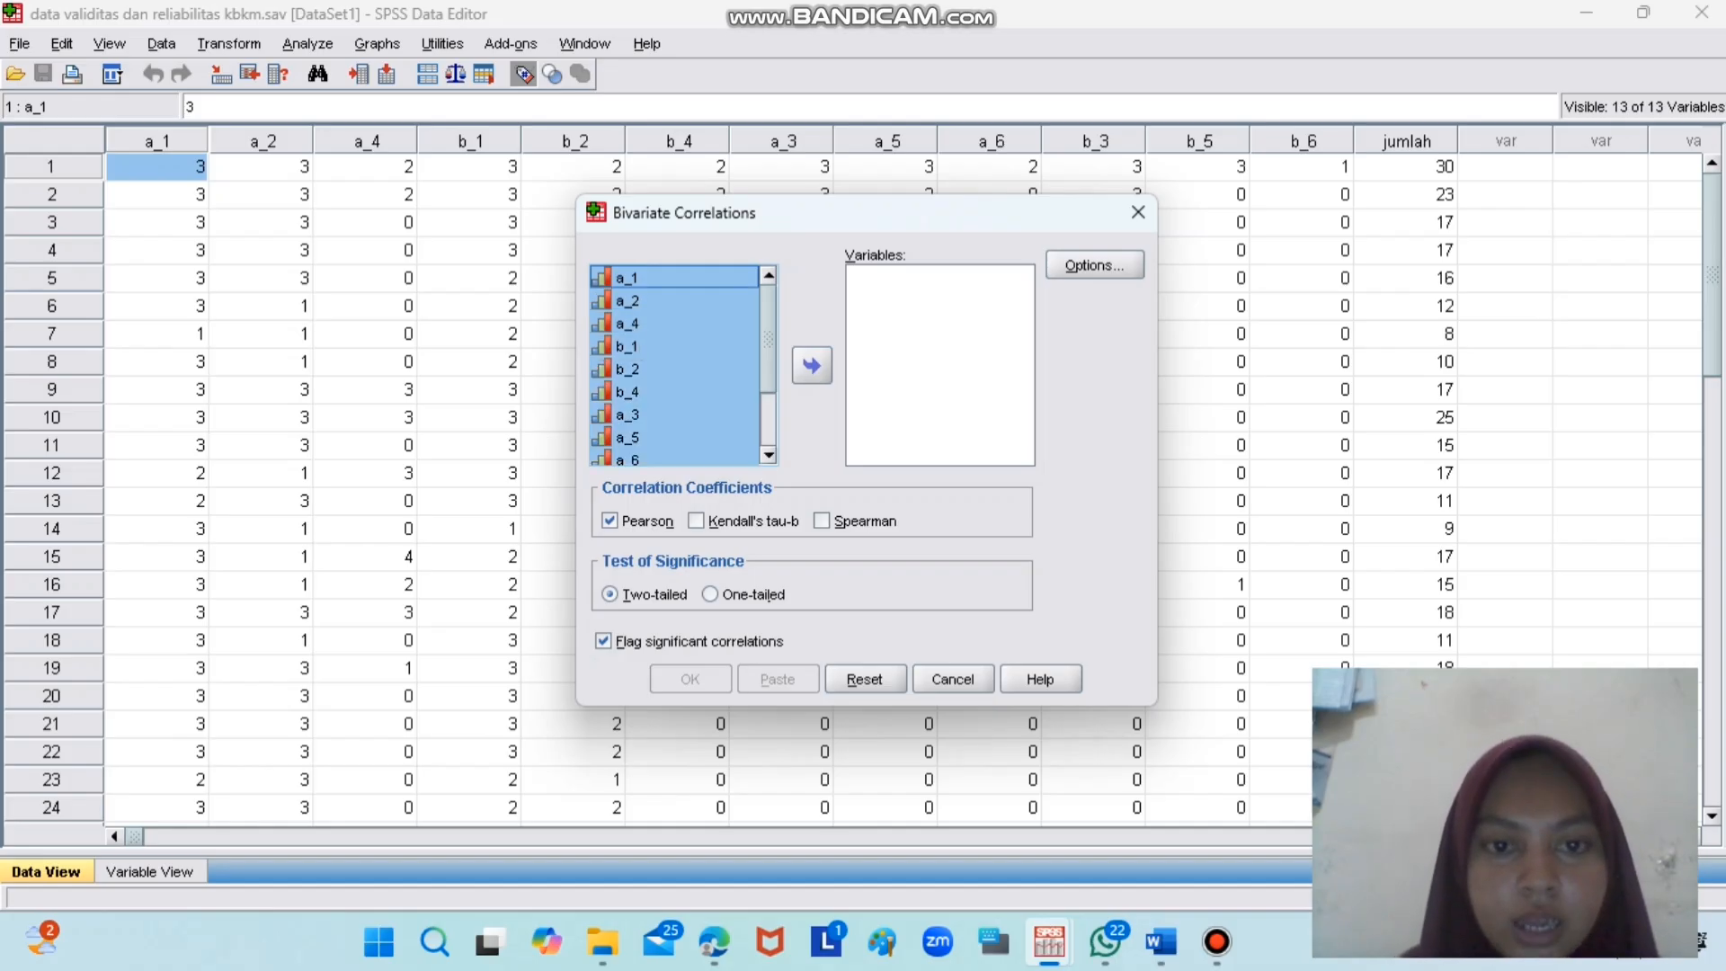
click(812, 365)
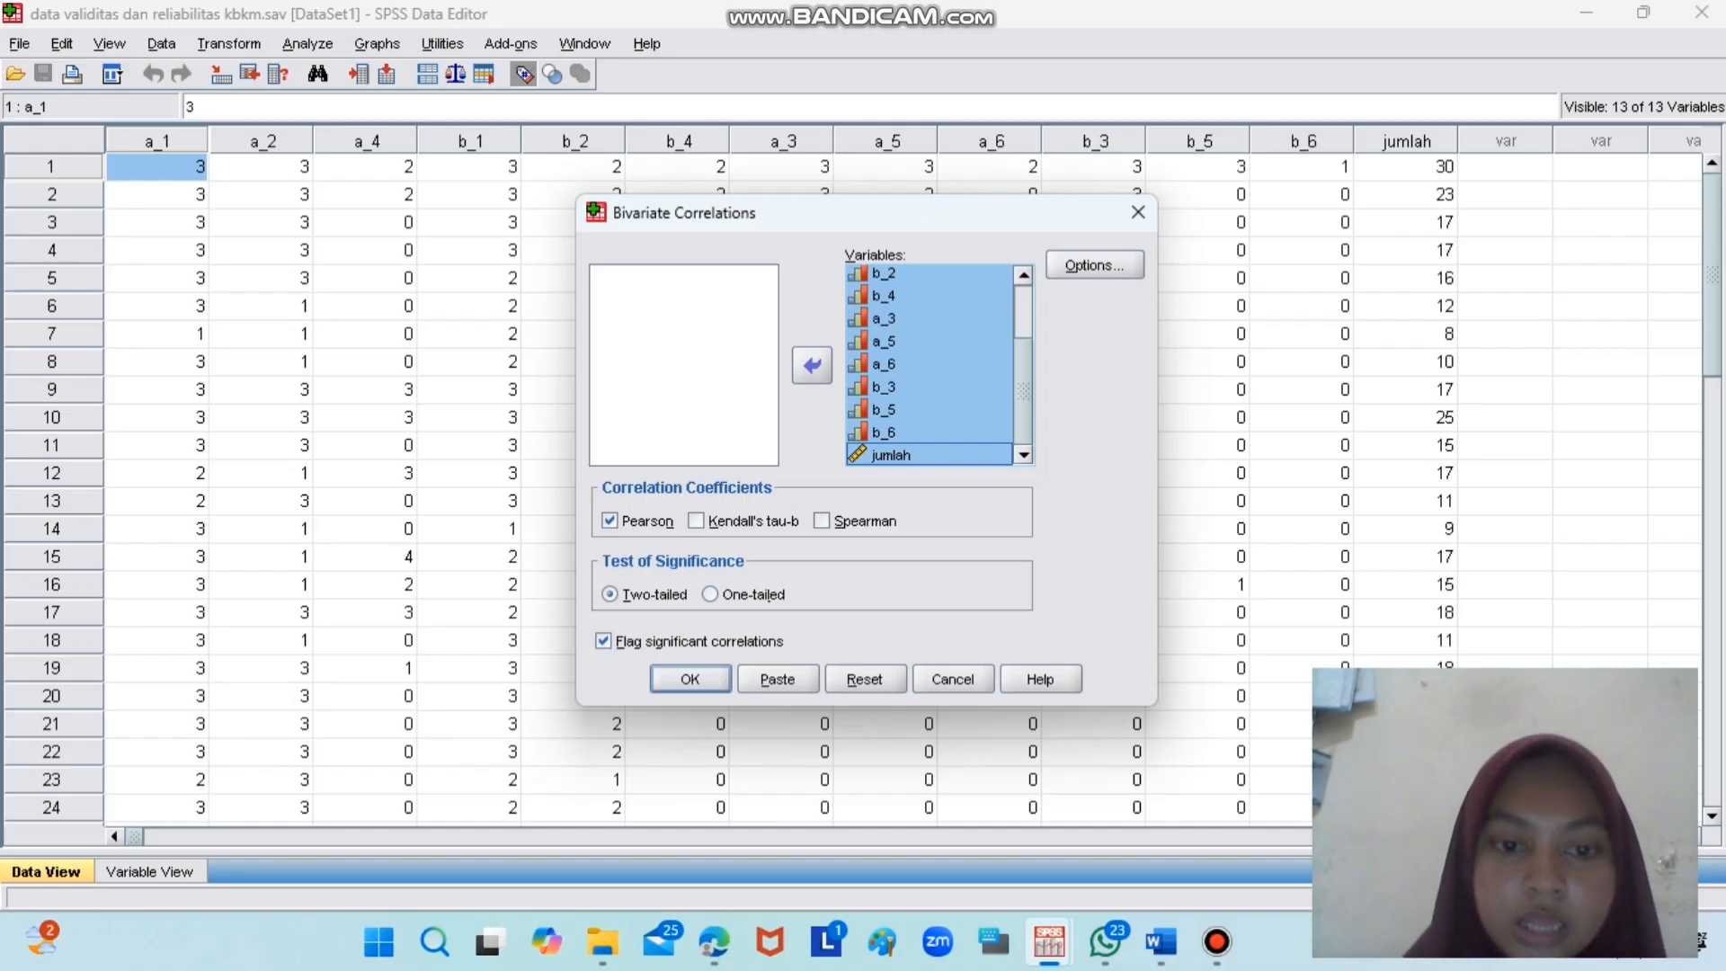
click(690, 678)
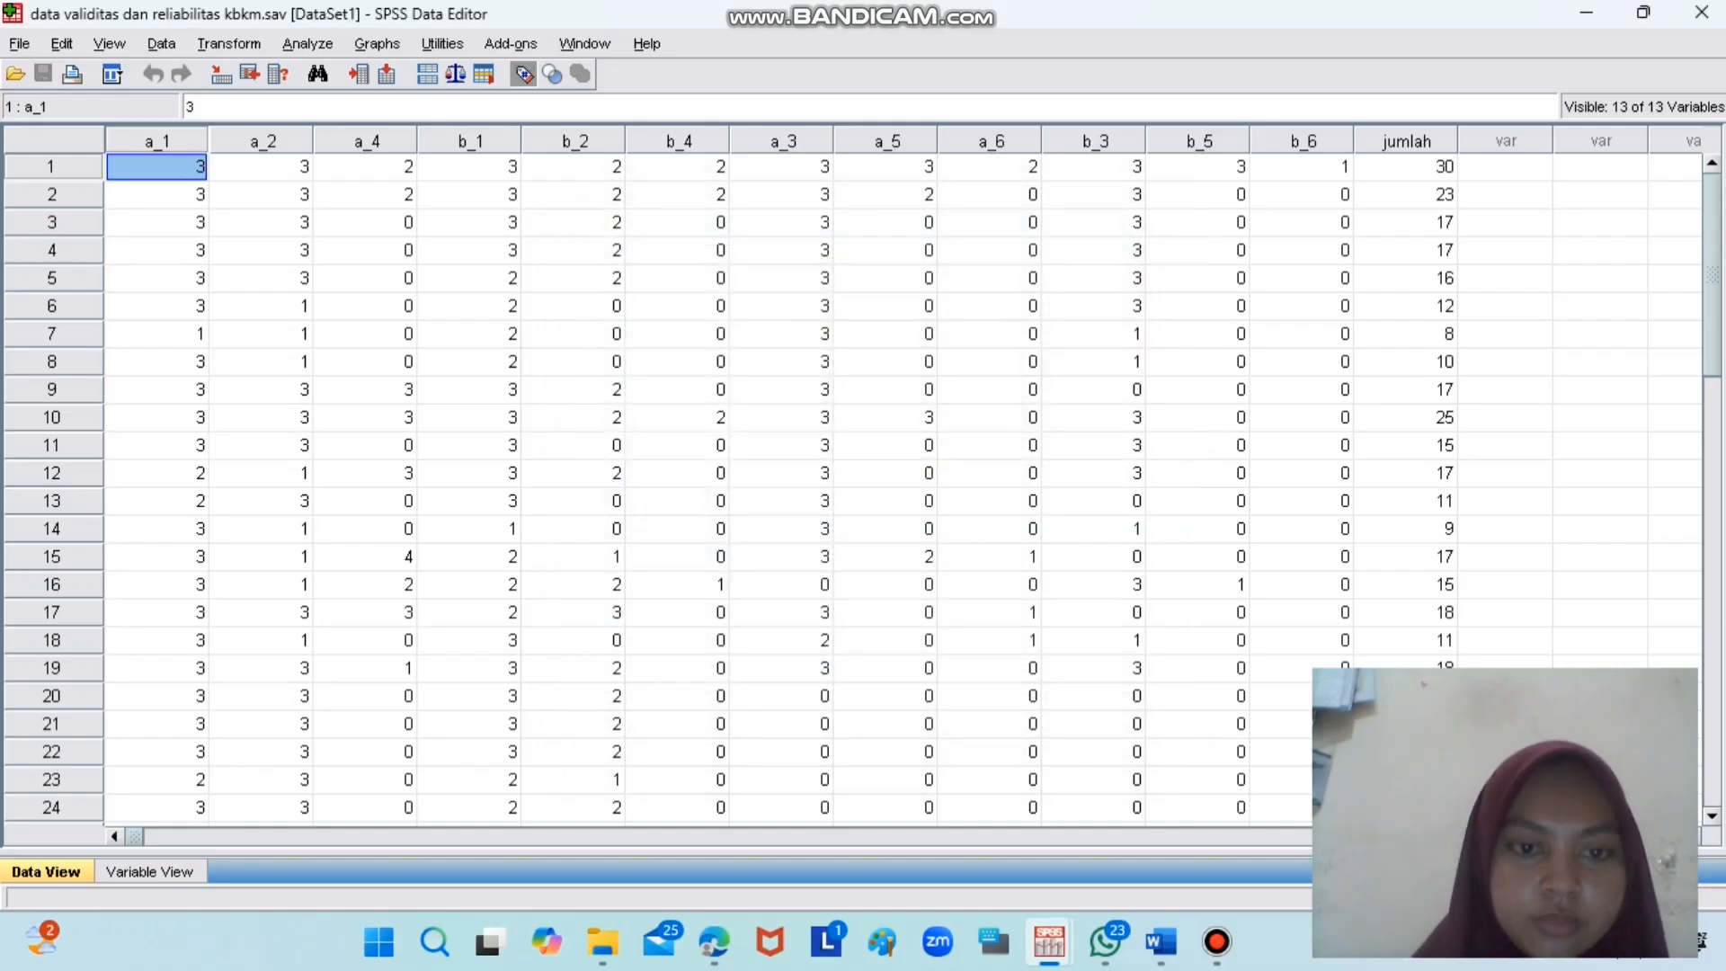
- Run the bivariate correlation again on the item variables a_1 to b_6 and jumlah
click(308, 43)
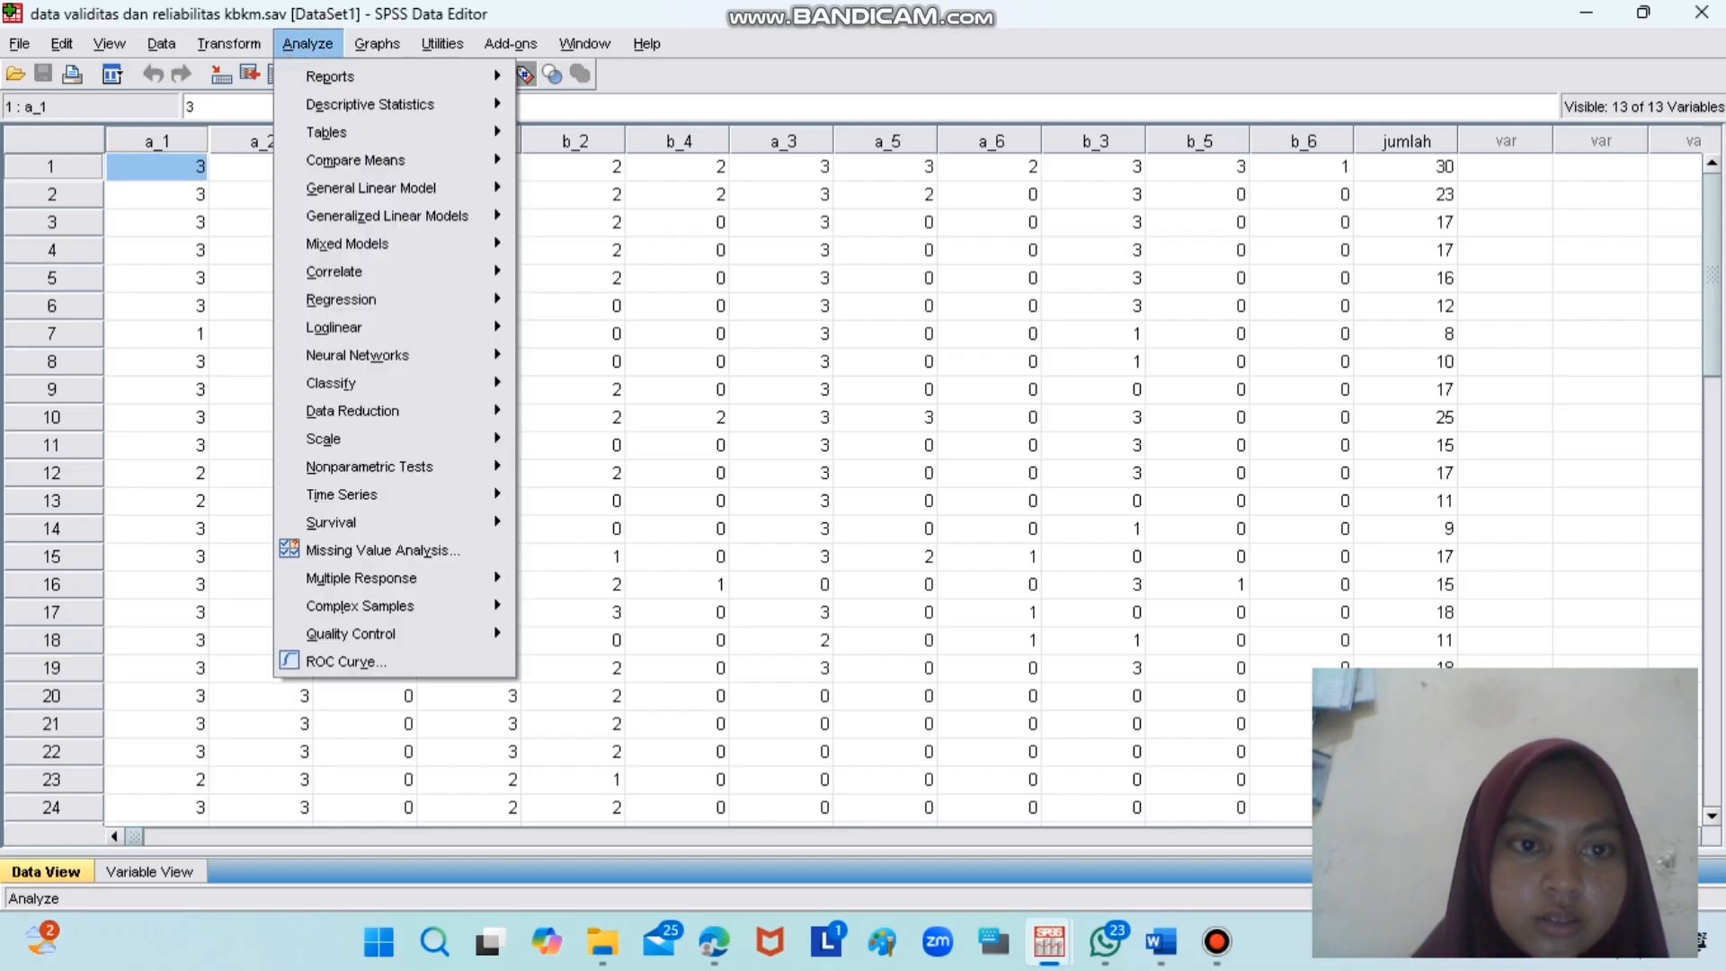
mouse_move(359, 272)
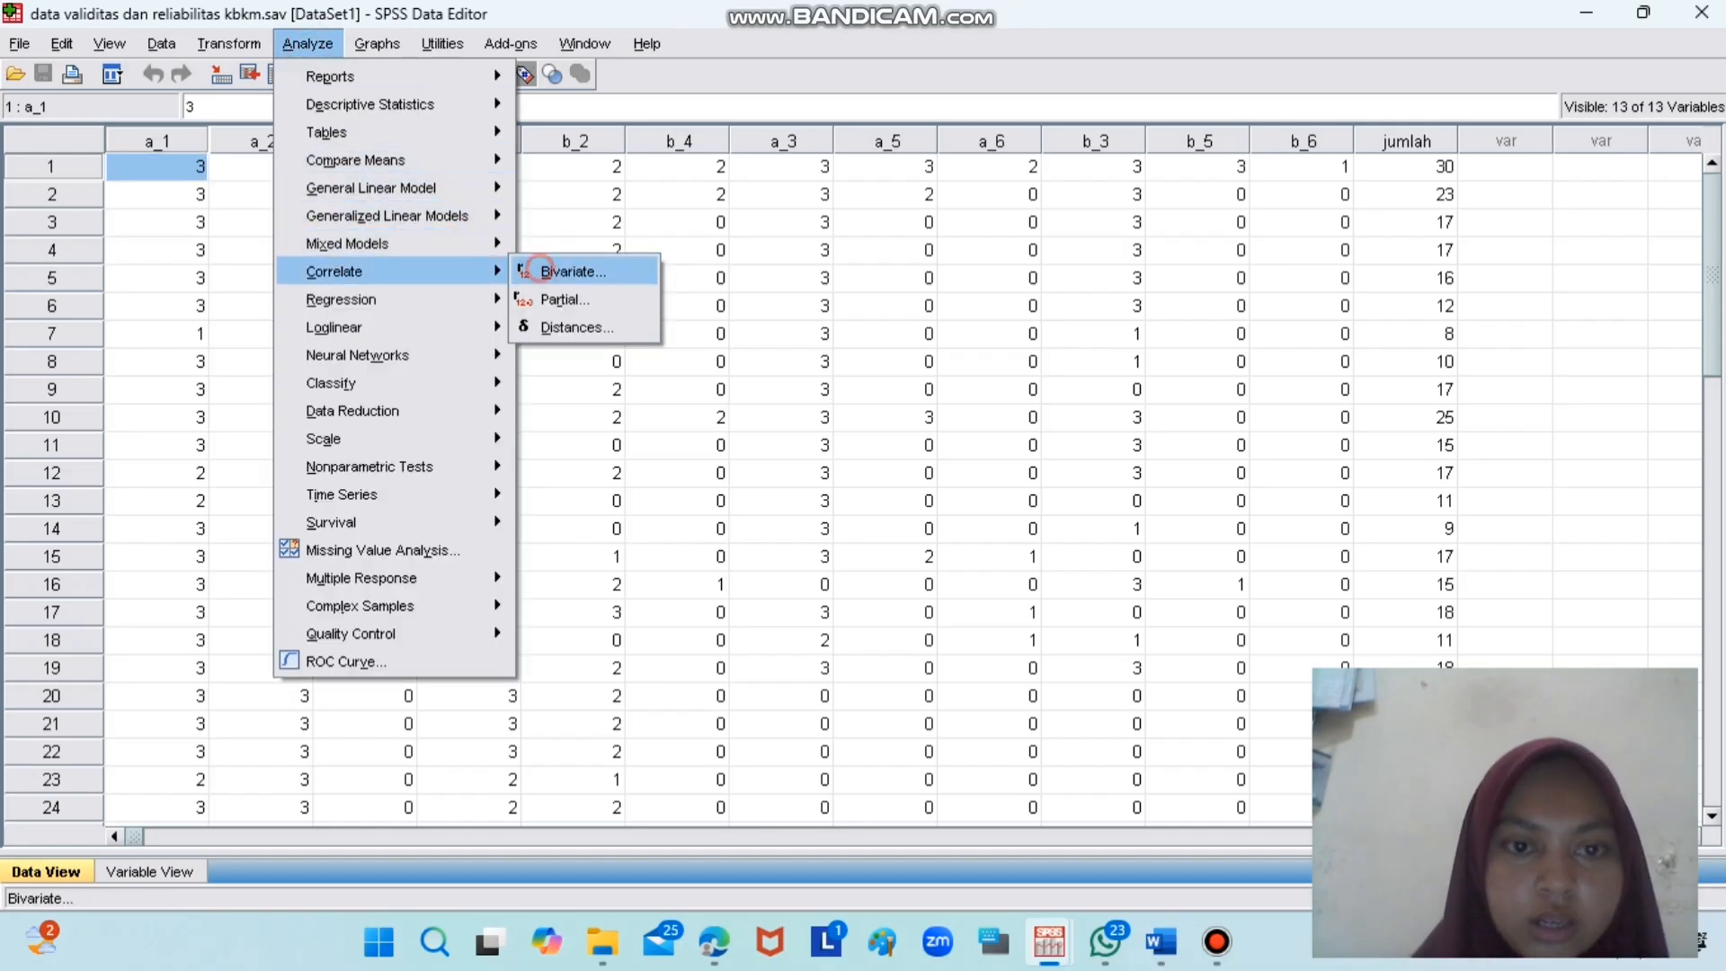
click(575, 271)
click(689, 678)
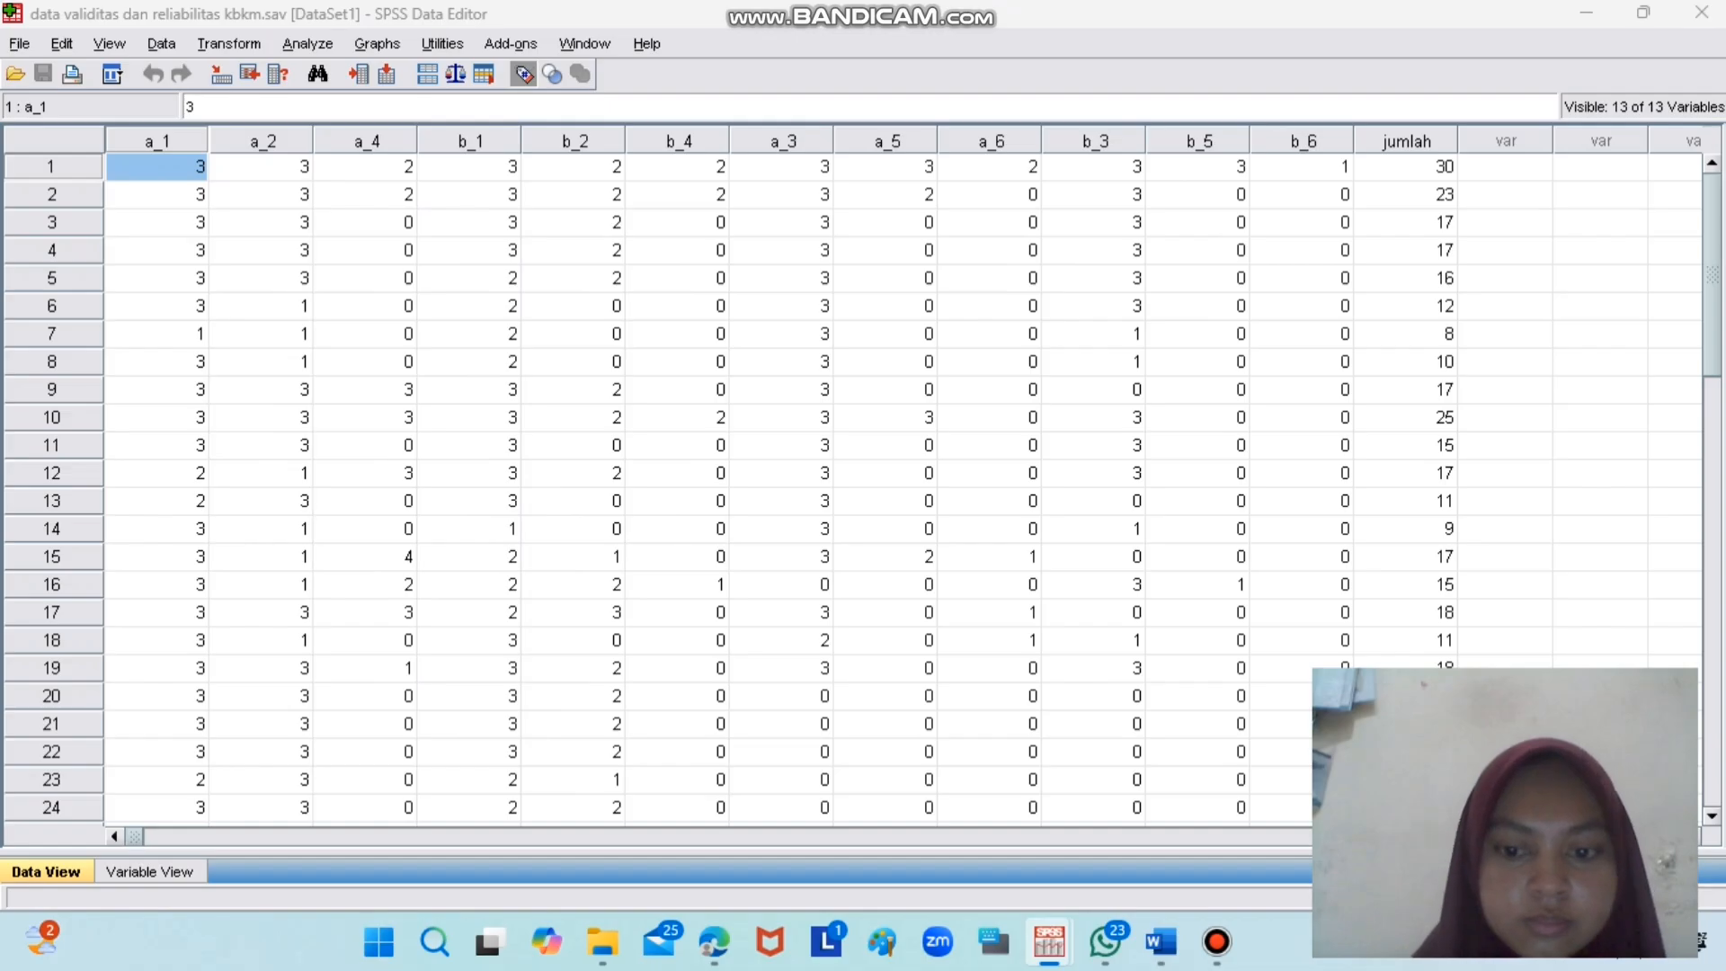
- Examine the Correlations table in the output for each item's correlation and significance with jumlah, including the significance notes
mouse_move(1049, 942)
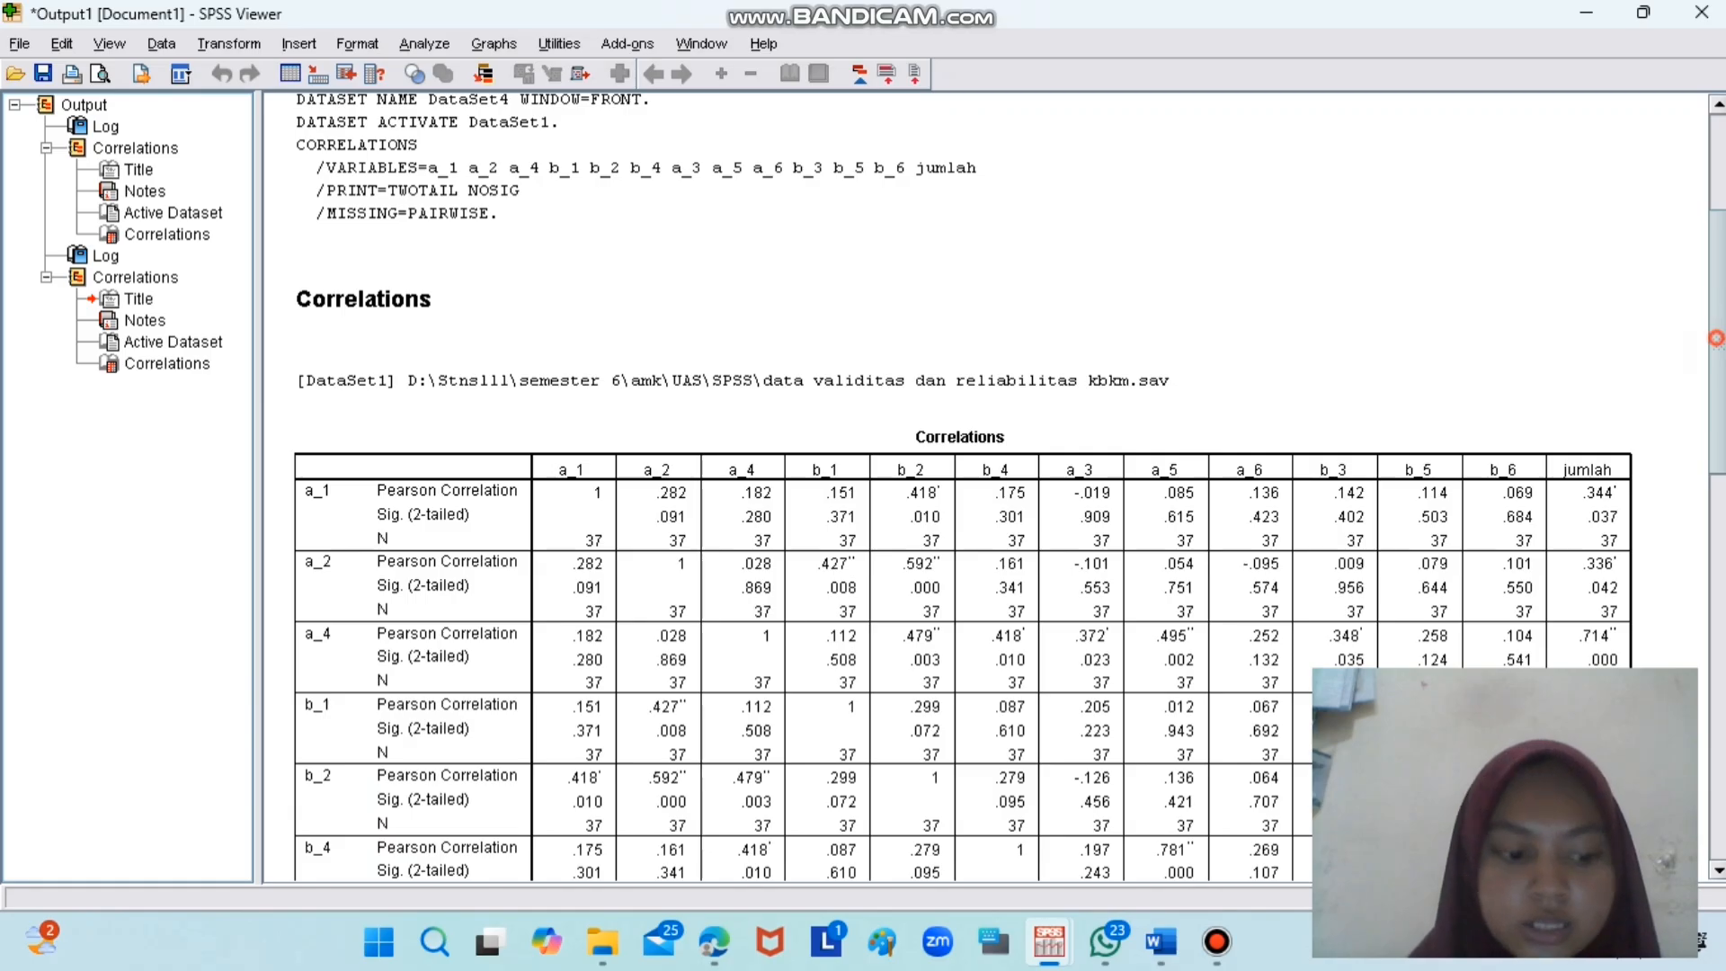
scroll(989, 485, down, 1)
scroll(989, 486, down, 5)
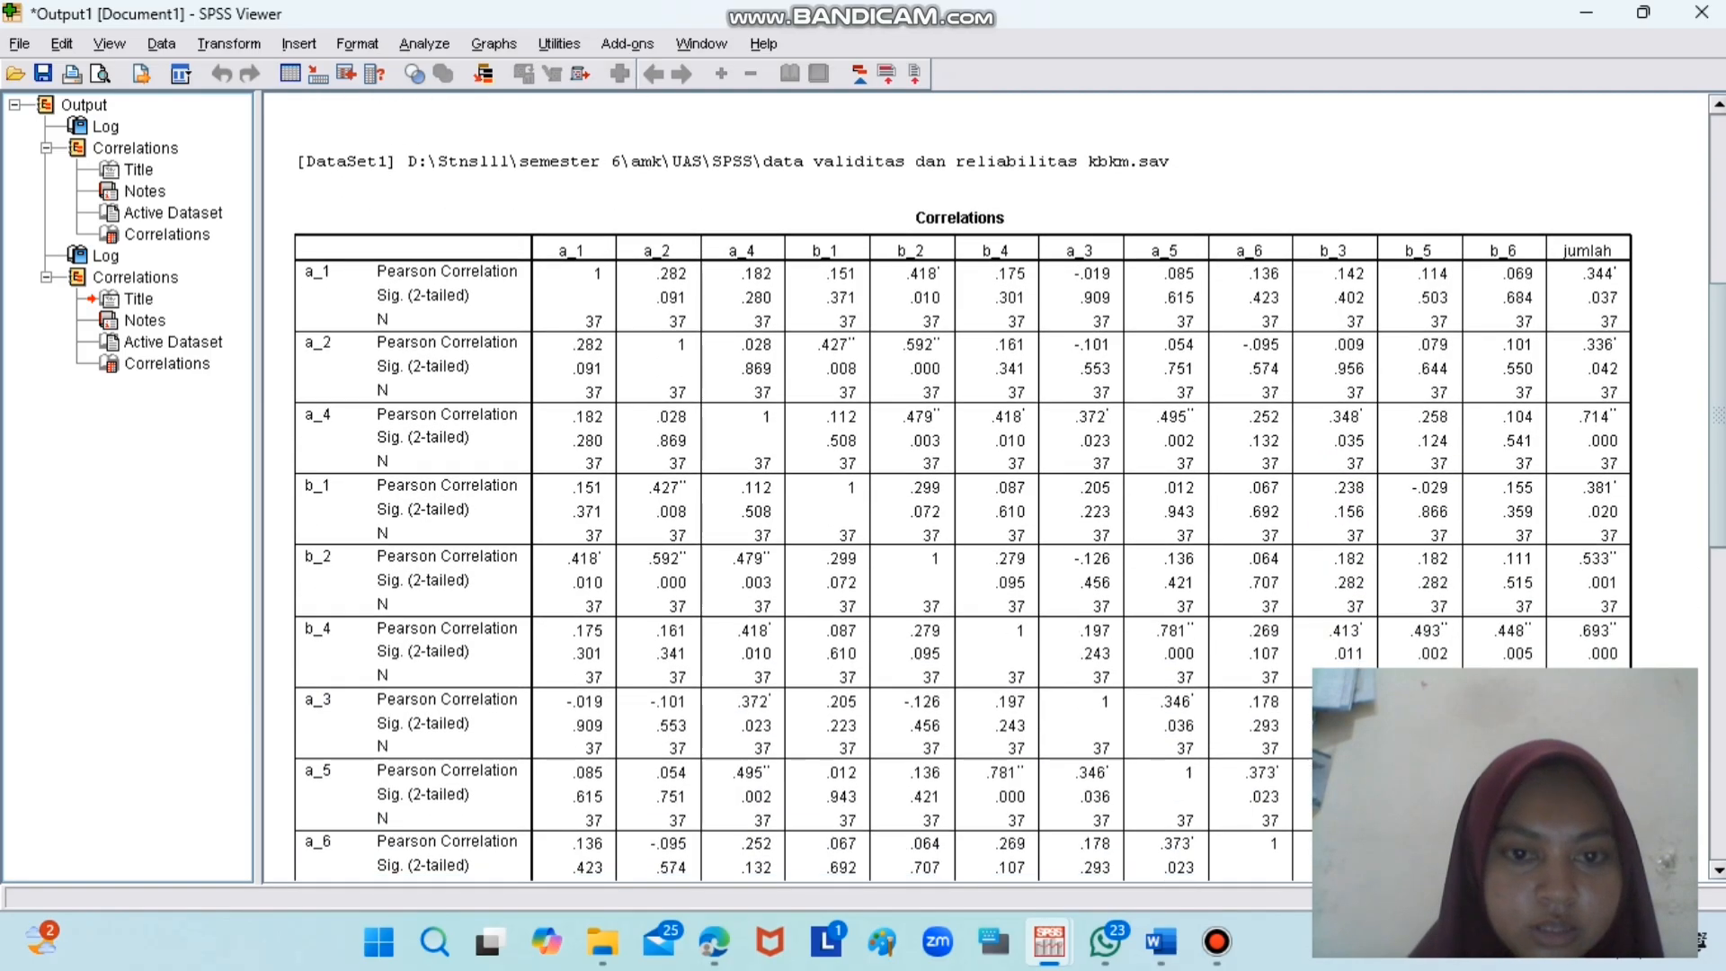
scroll(989, 485, down, 1)
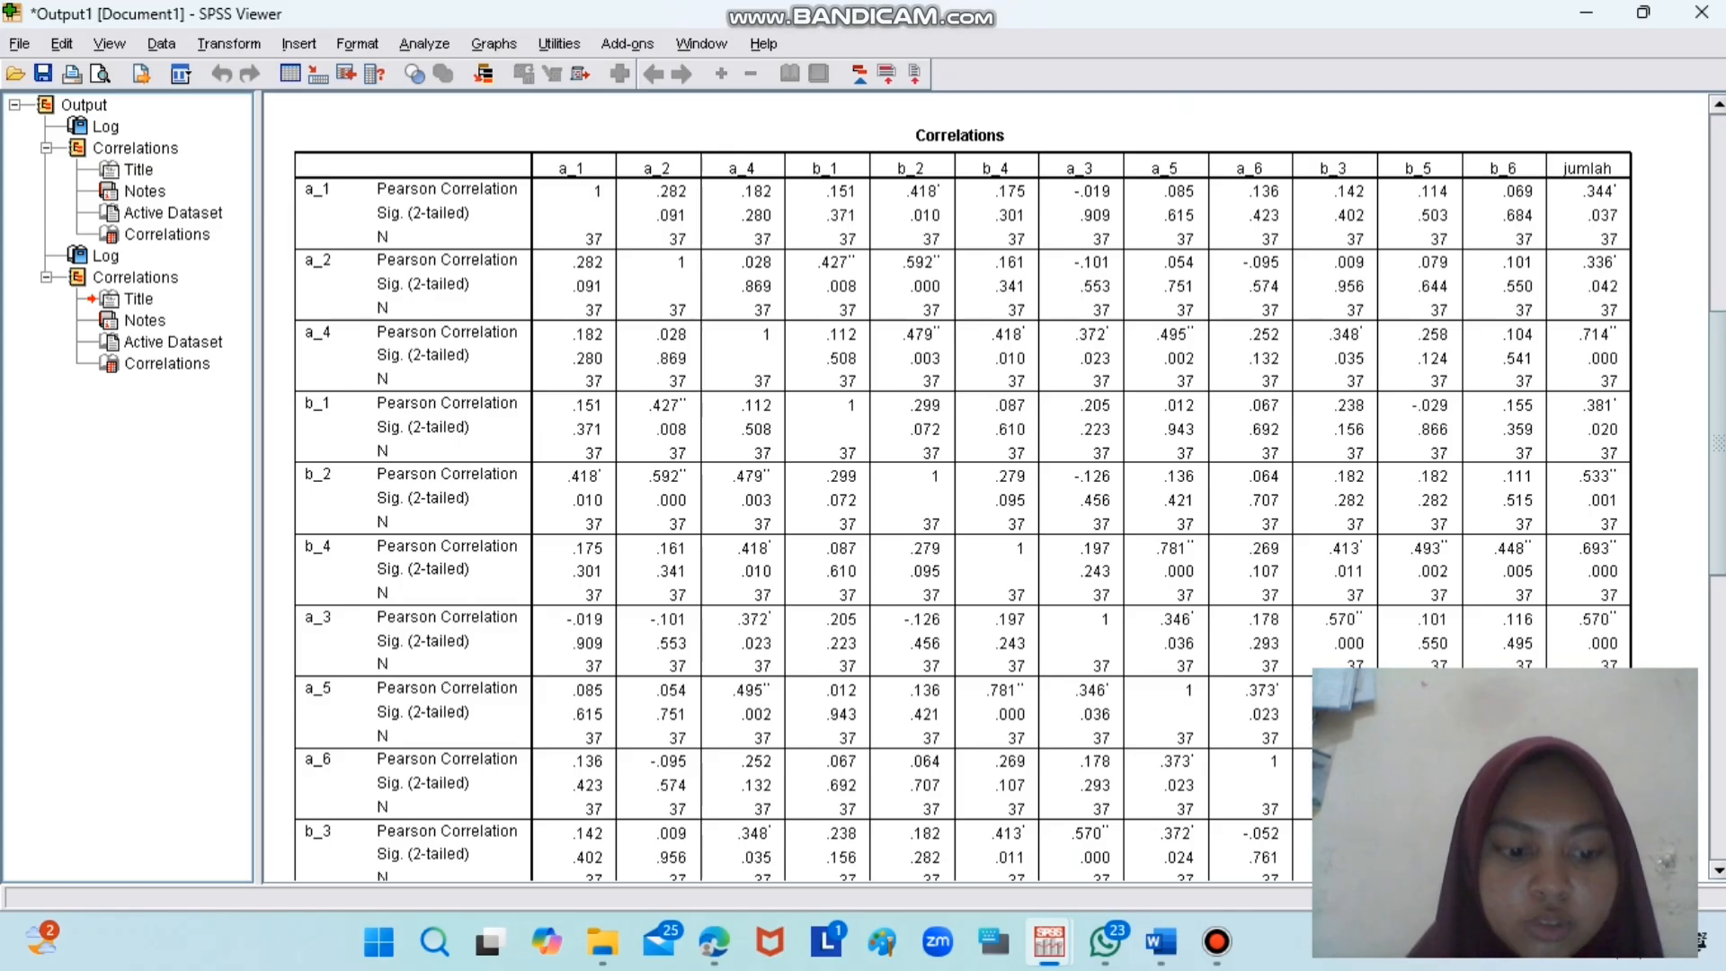
scroll(989, 485, down, 1)
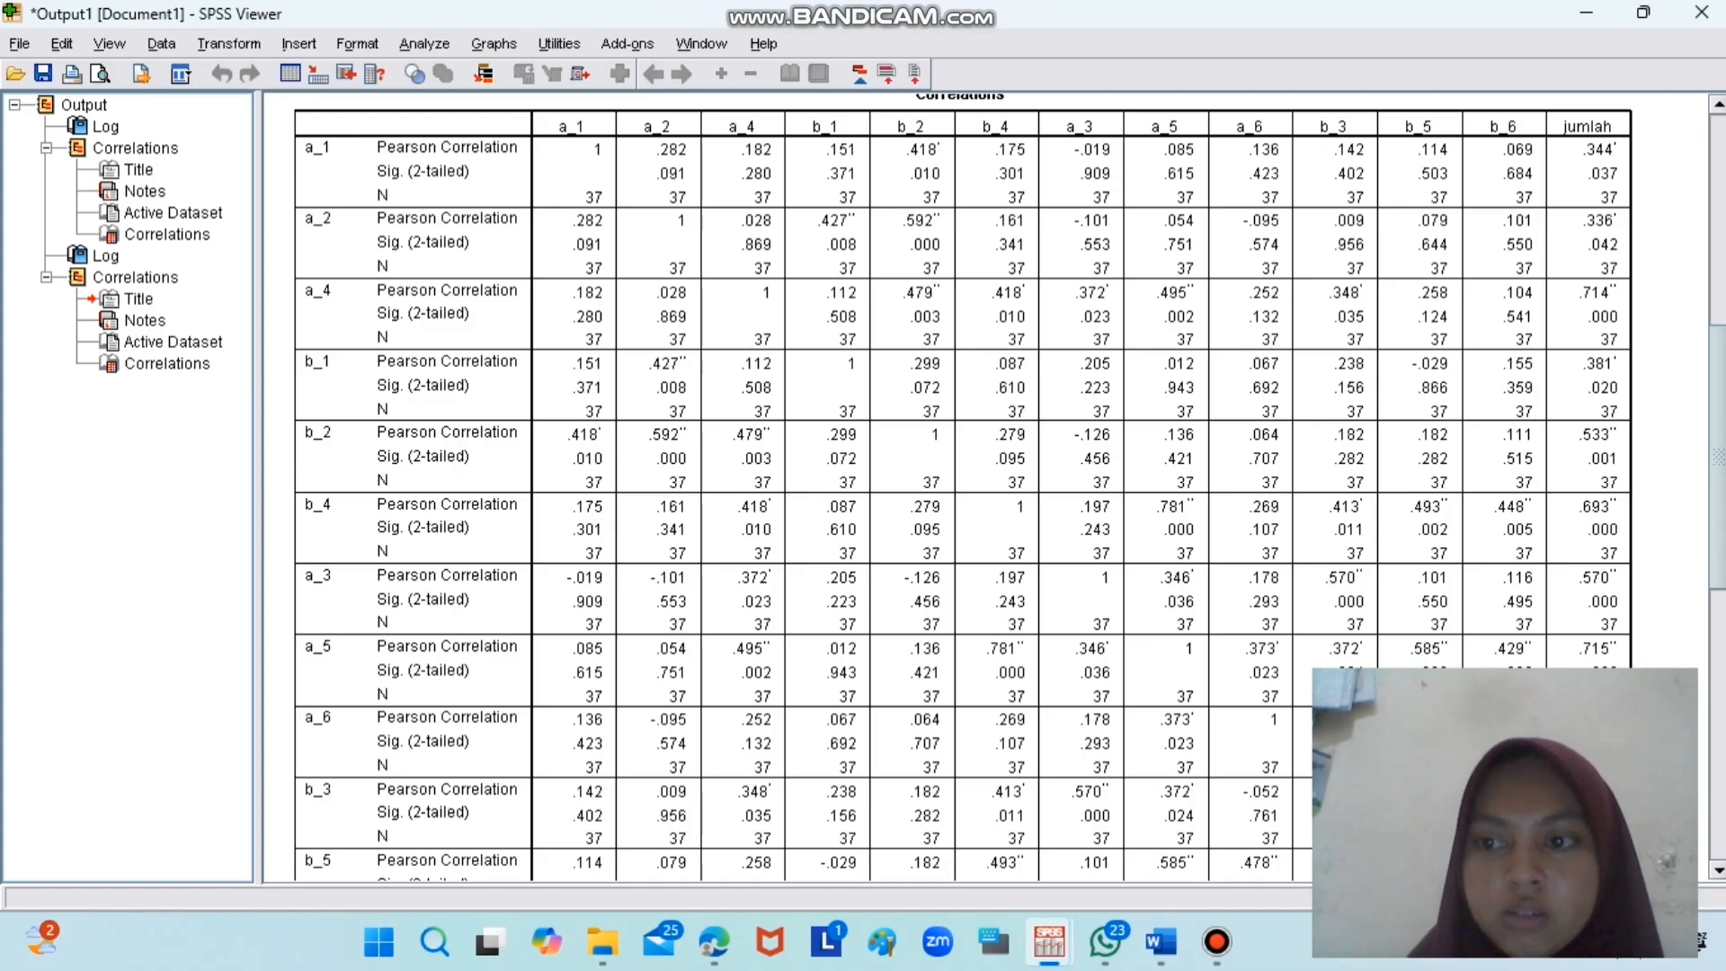
scroll(989, 486, down, 1)
scroll(962, 485, down, 5)
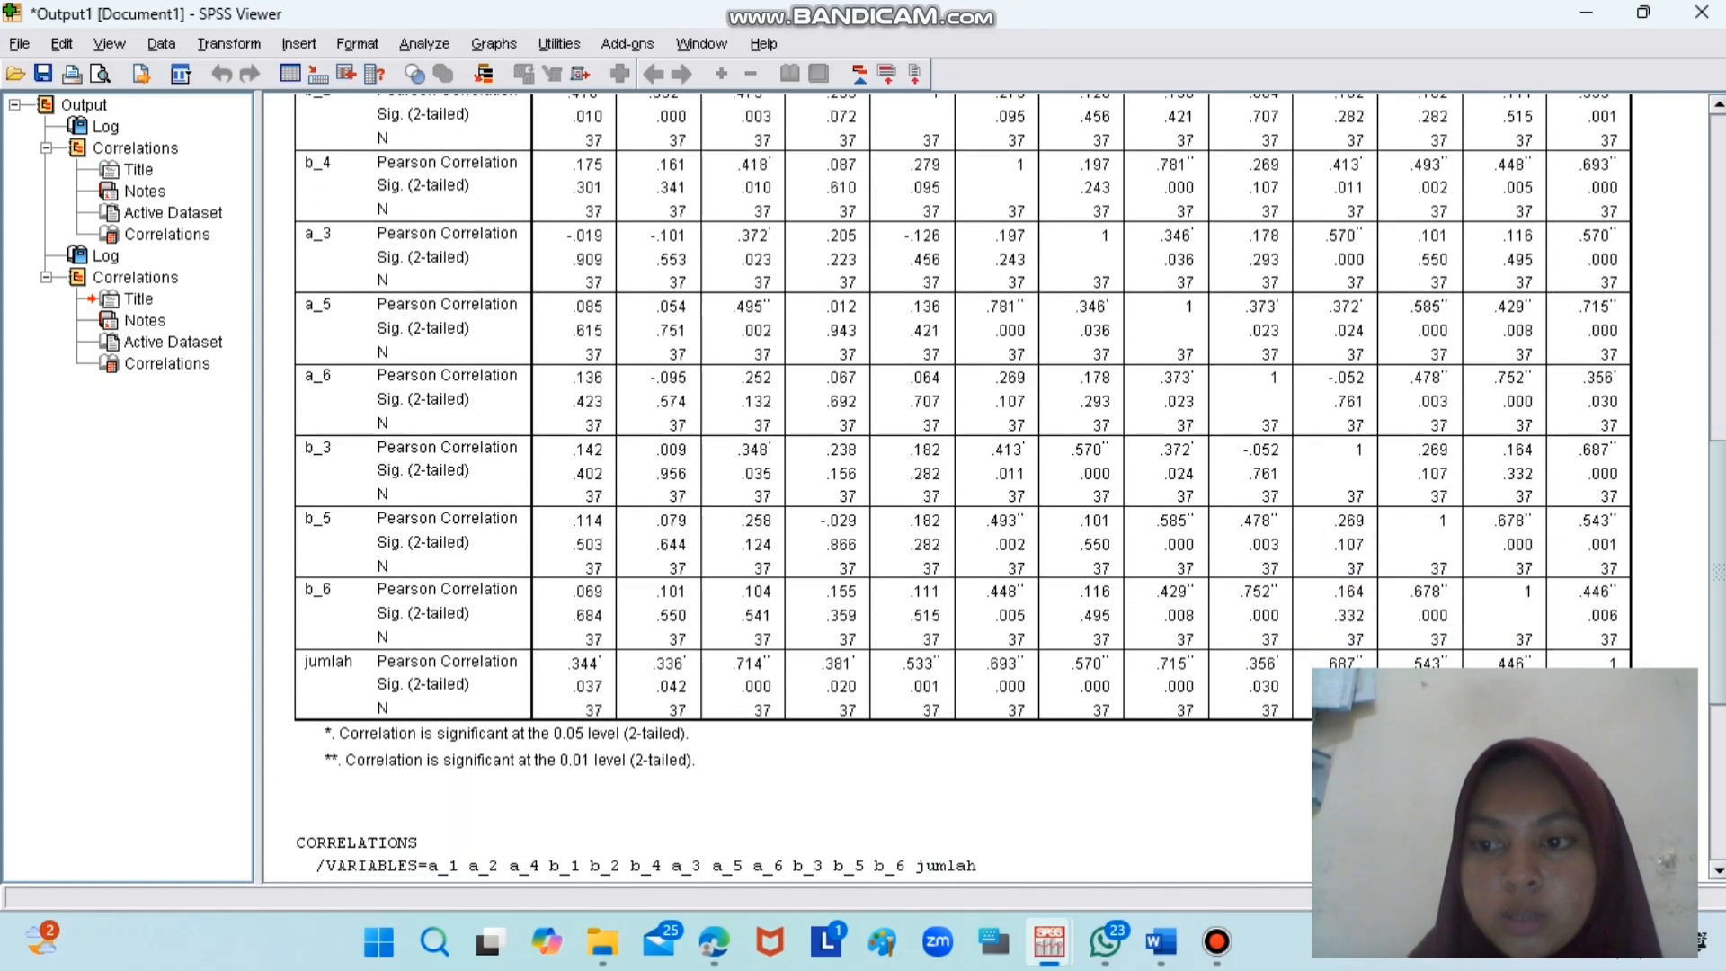
scroll(989, 485, down, 1)
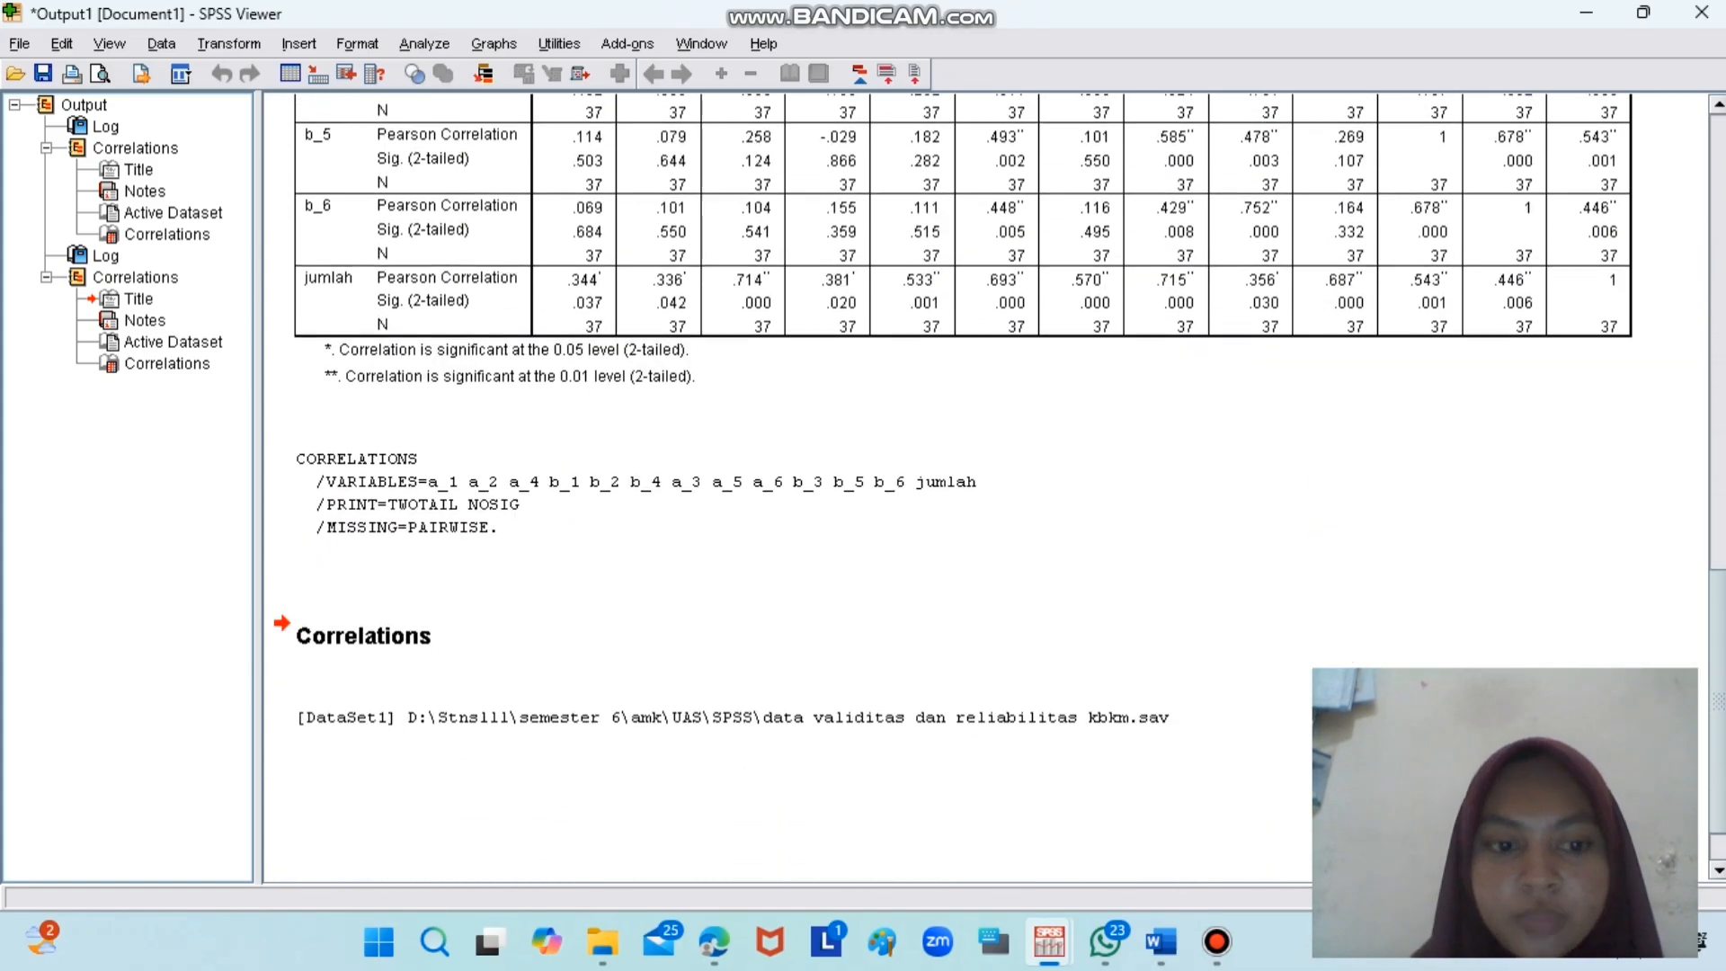
scroll(962, 485, down, 10)
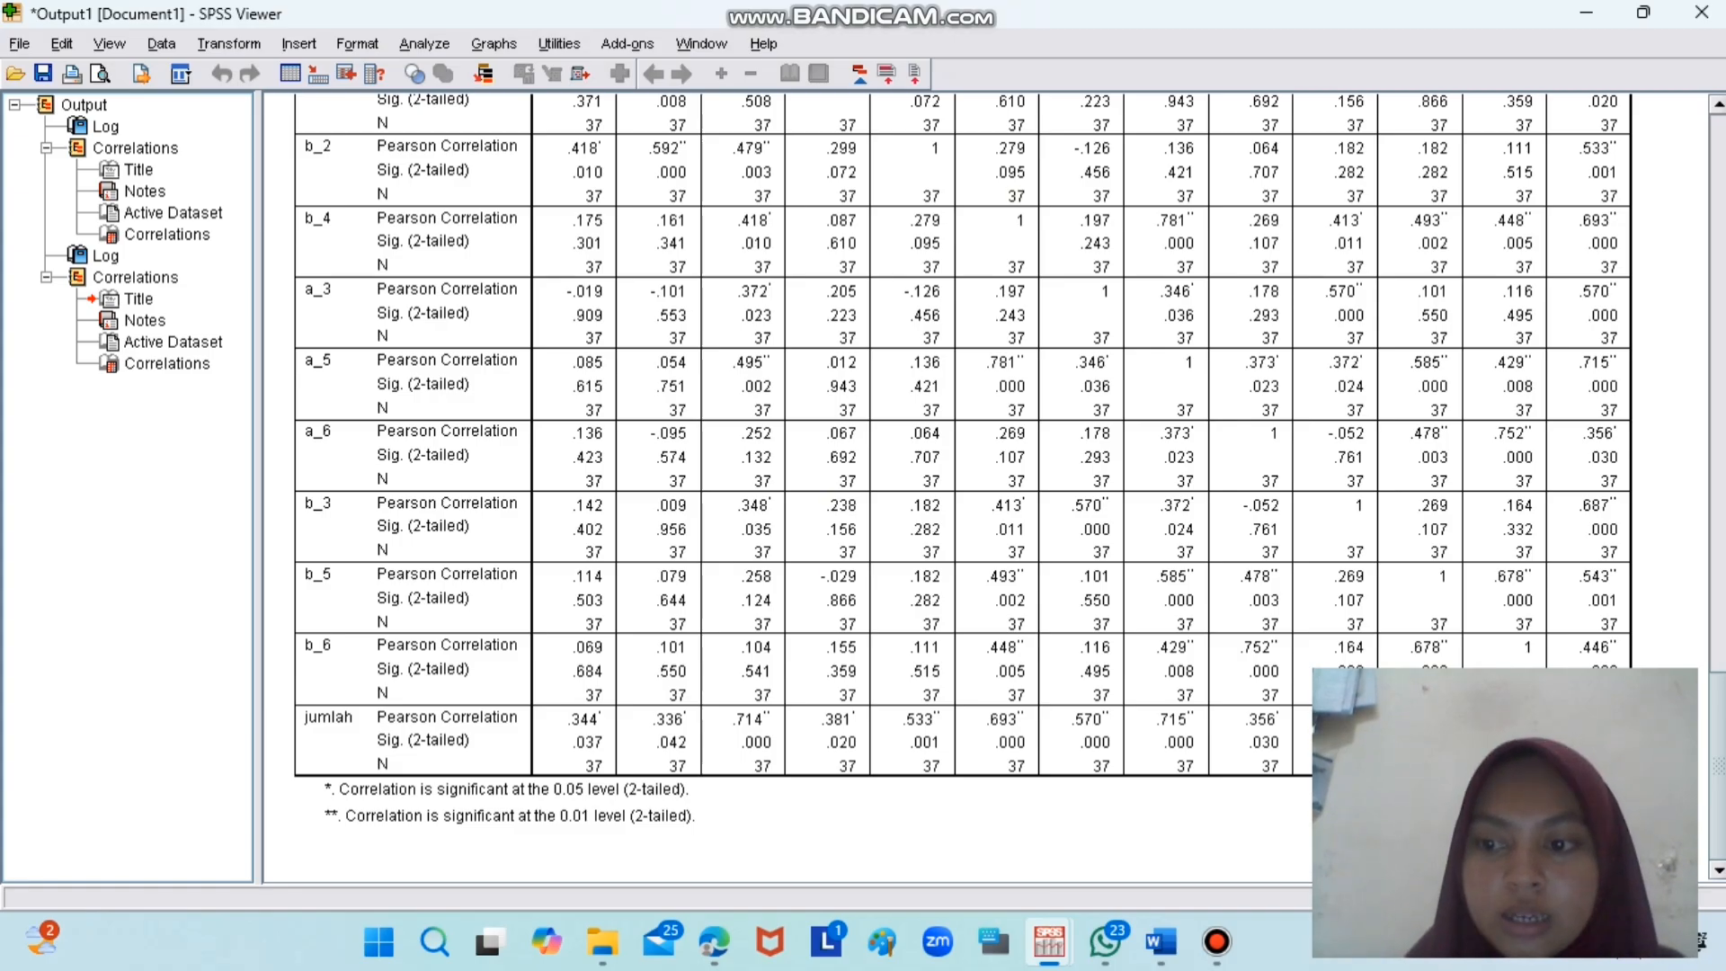
scroll(962, 486, up, 8)
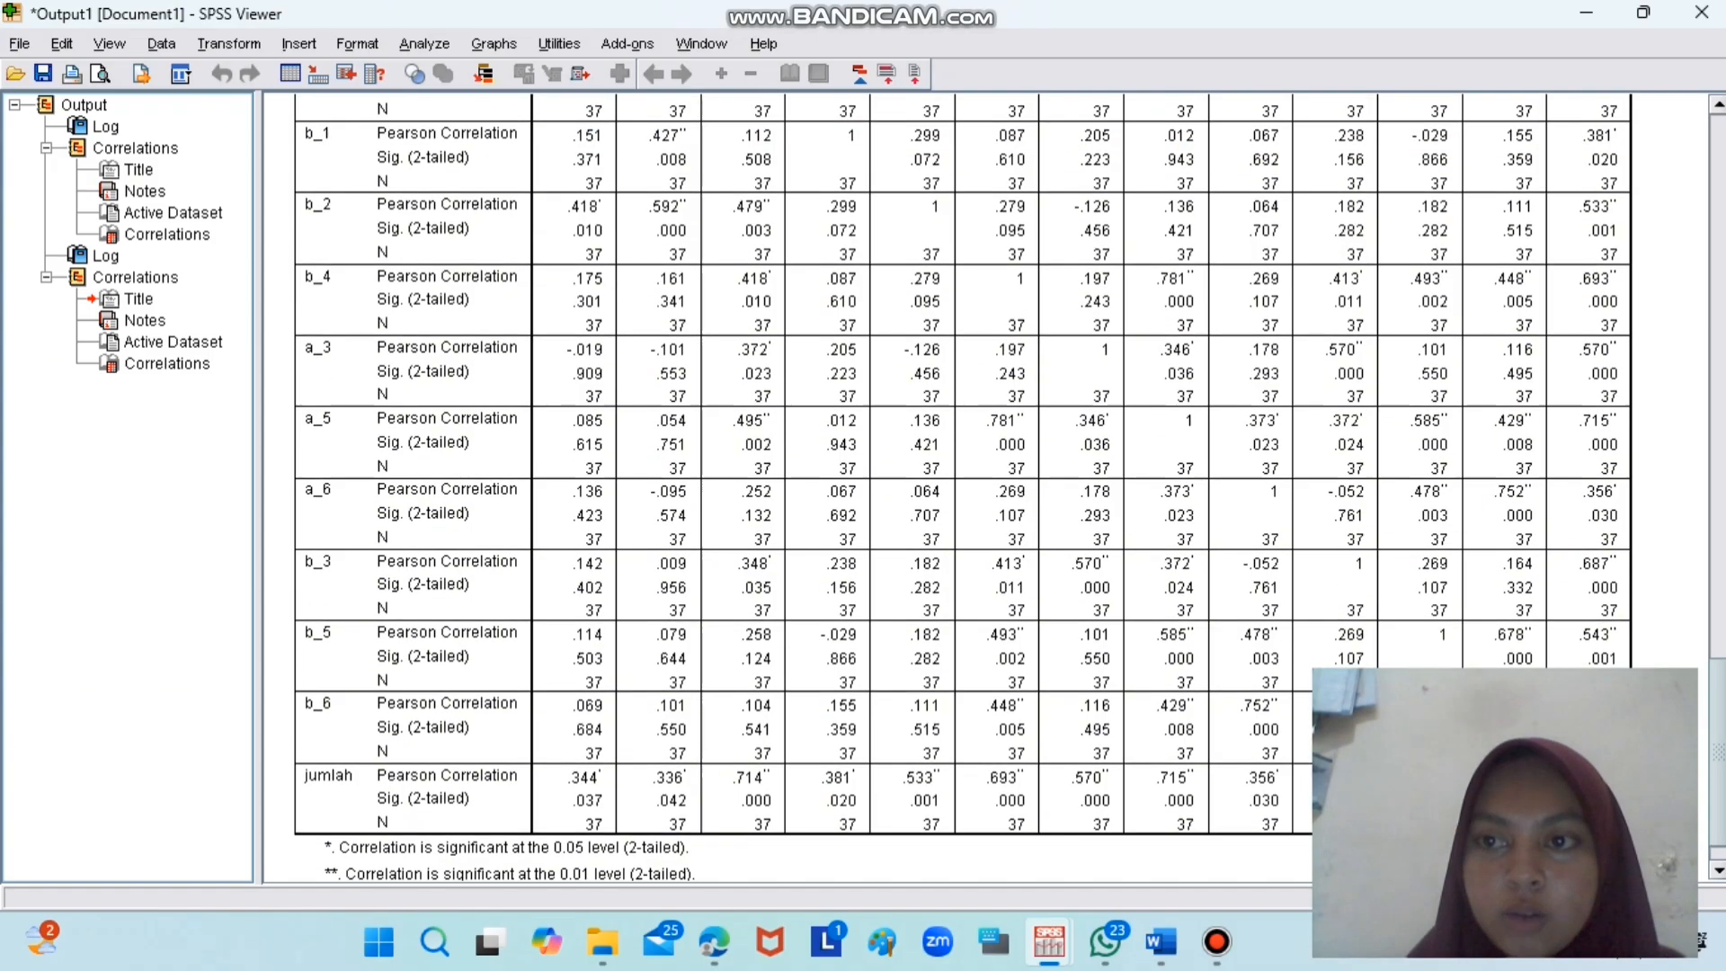
scroll(961, 486, up, 1)
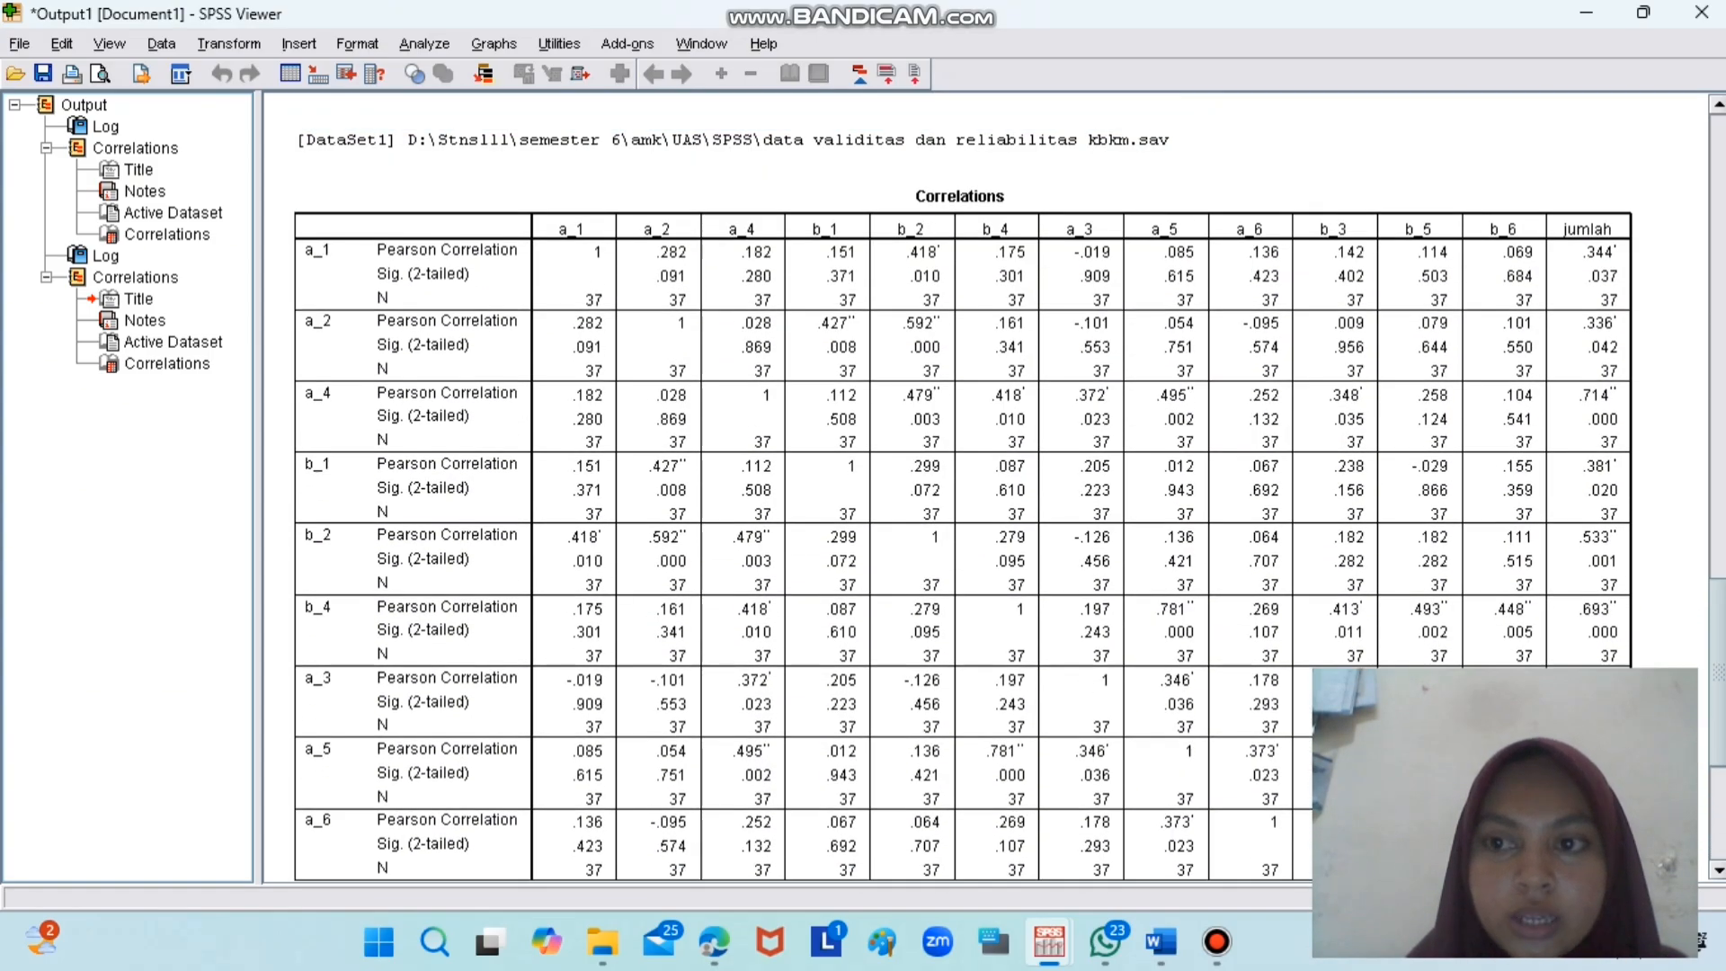
scroll(962, 485, down, 8)
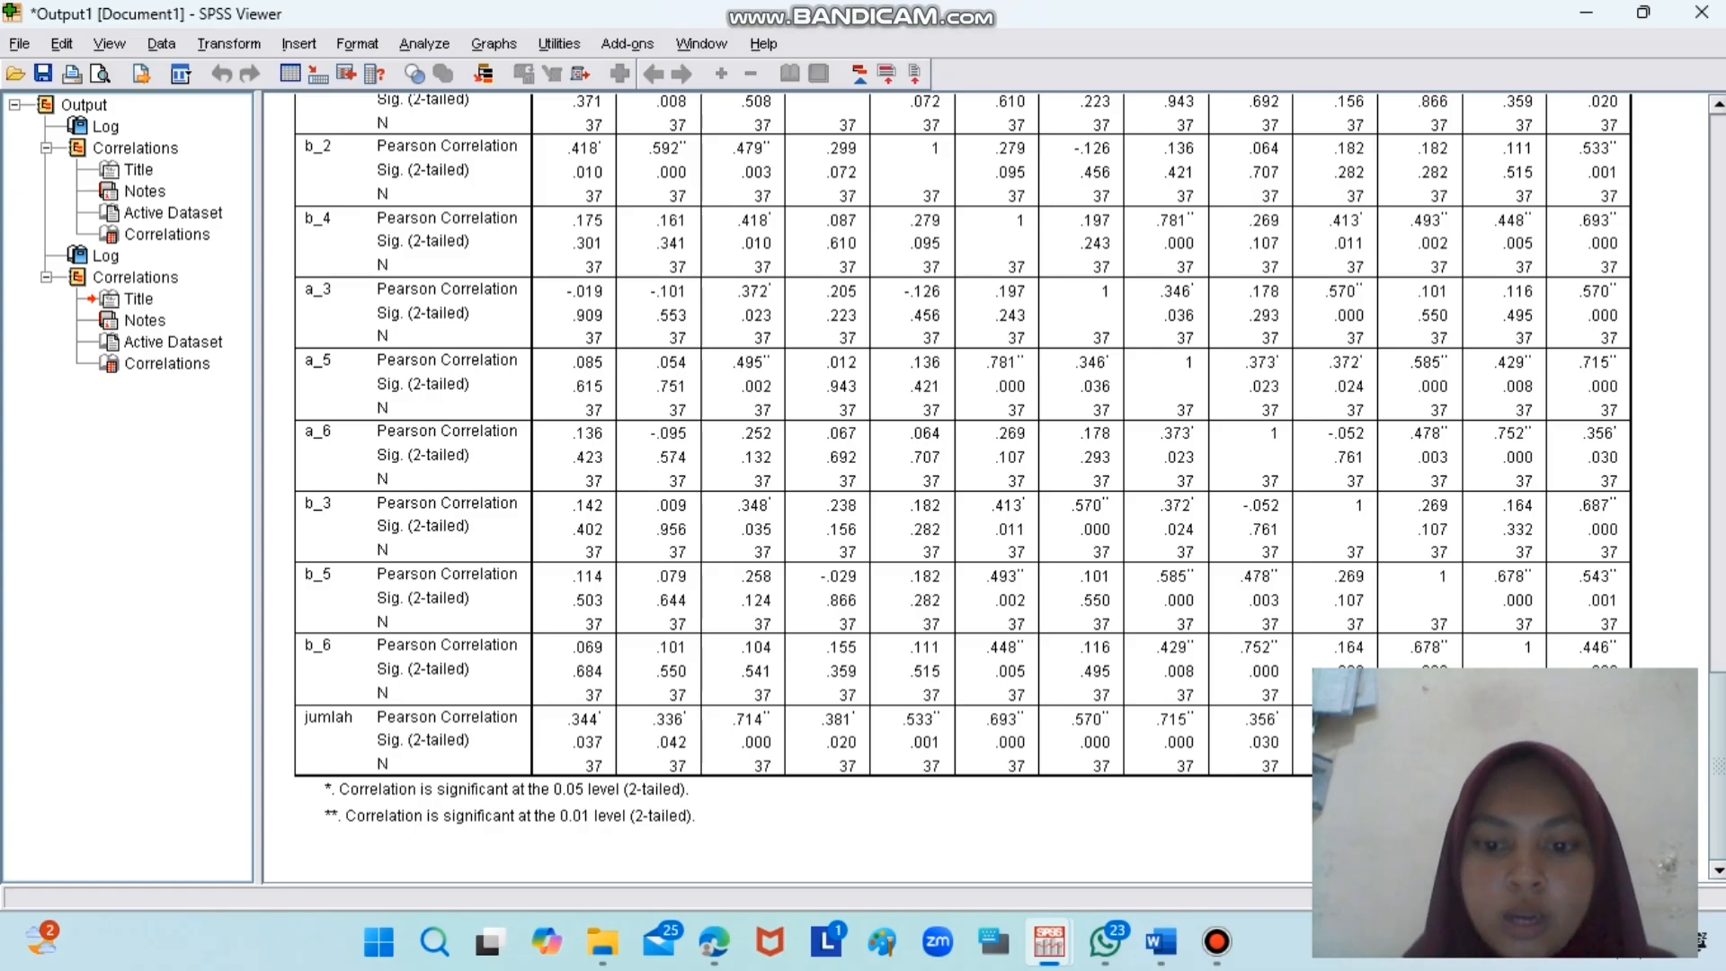
- Return to the kbkm dataset and set up a Reliability Analysis with items a_1 to b_6, leaving out jumlah
mouse_move(1049, 942)
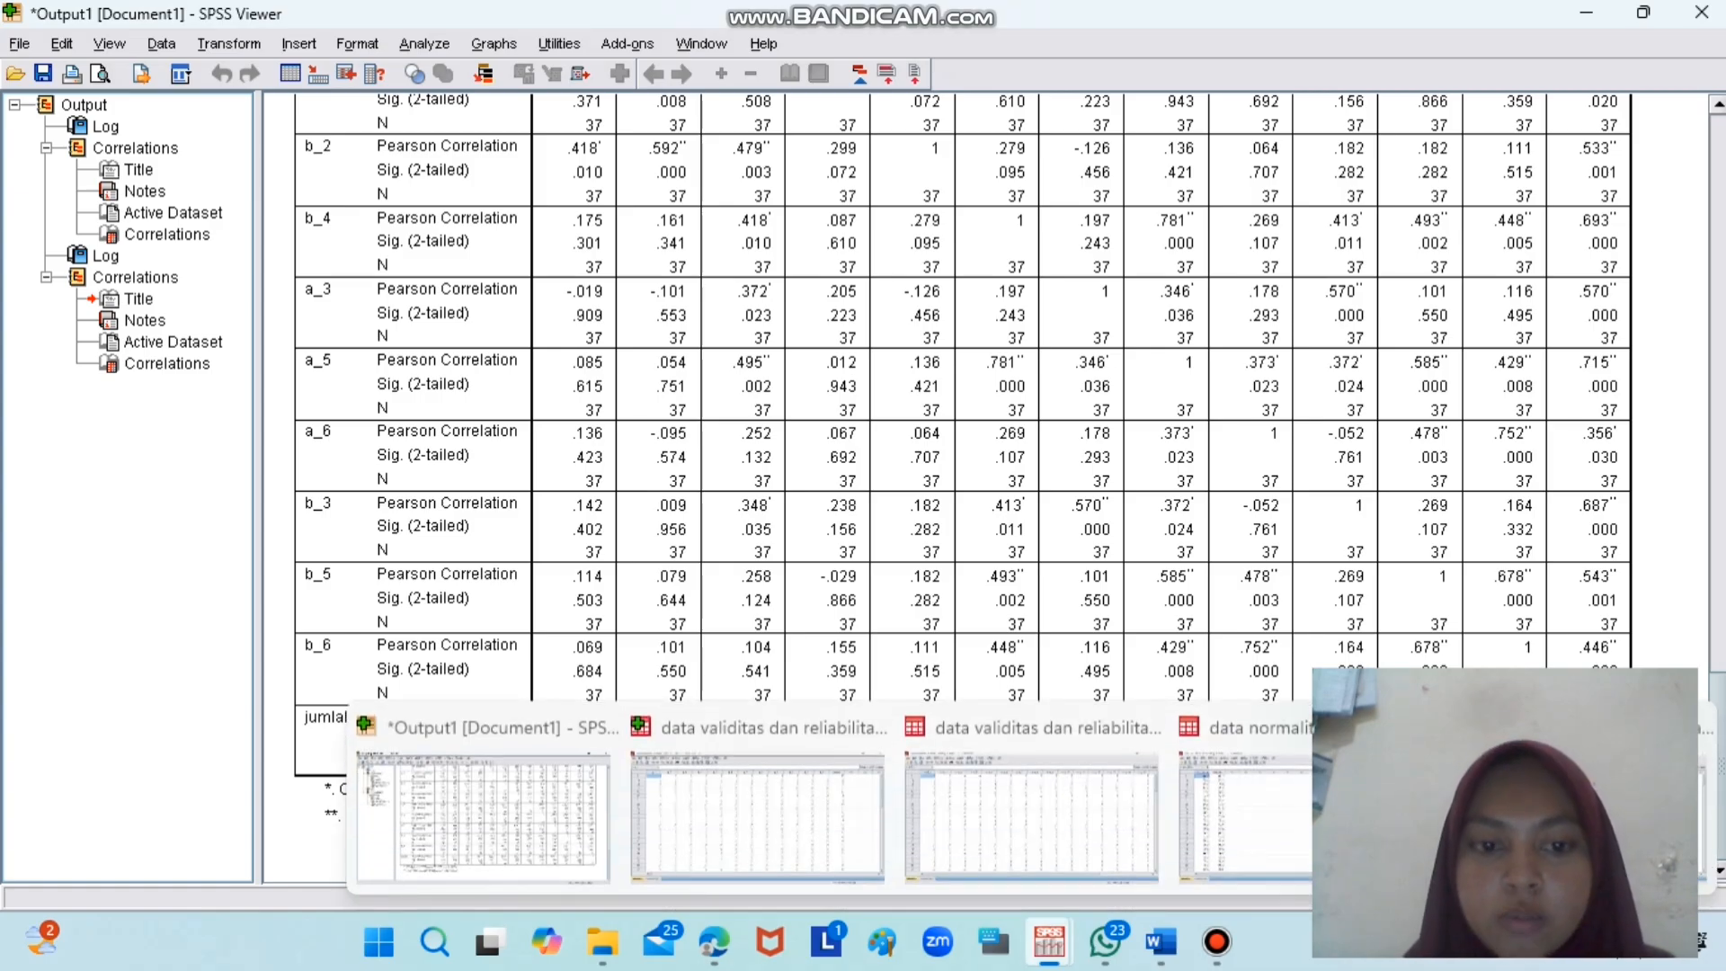
click(820, 803)
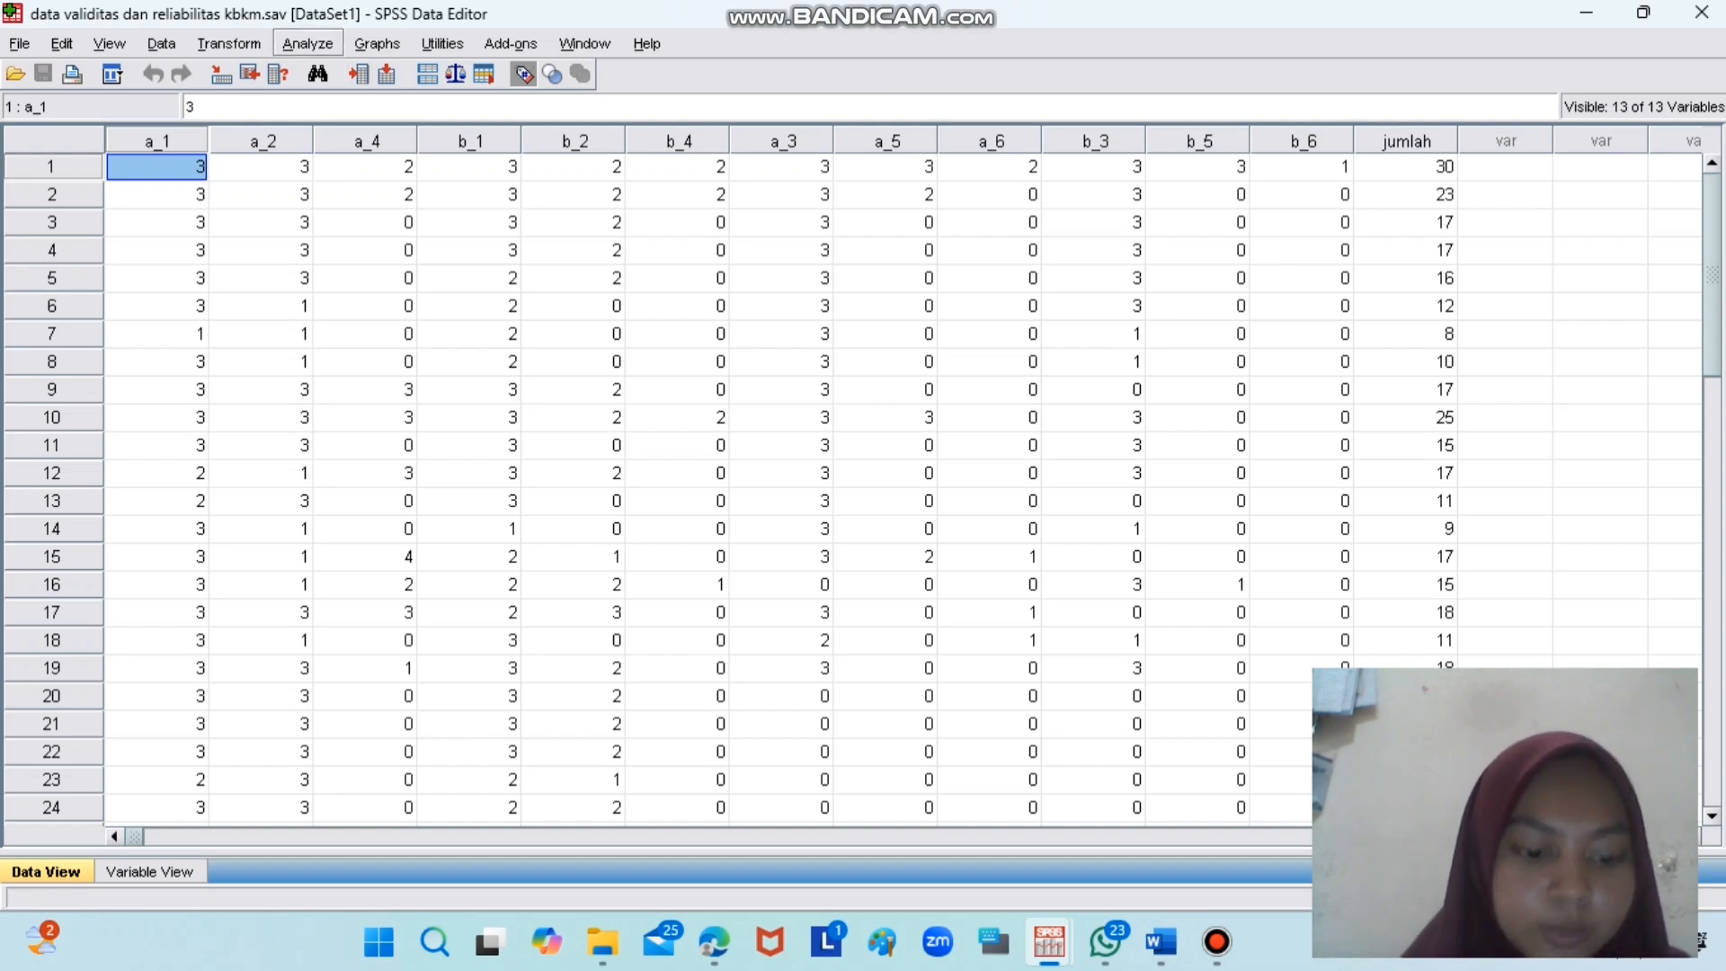
click(308, 43)
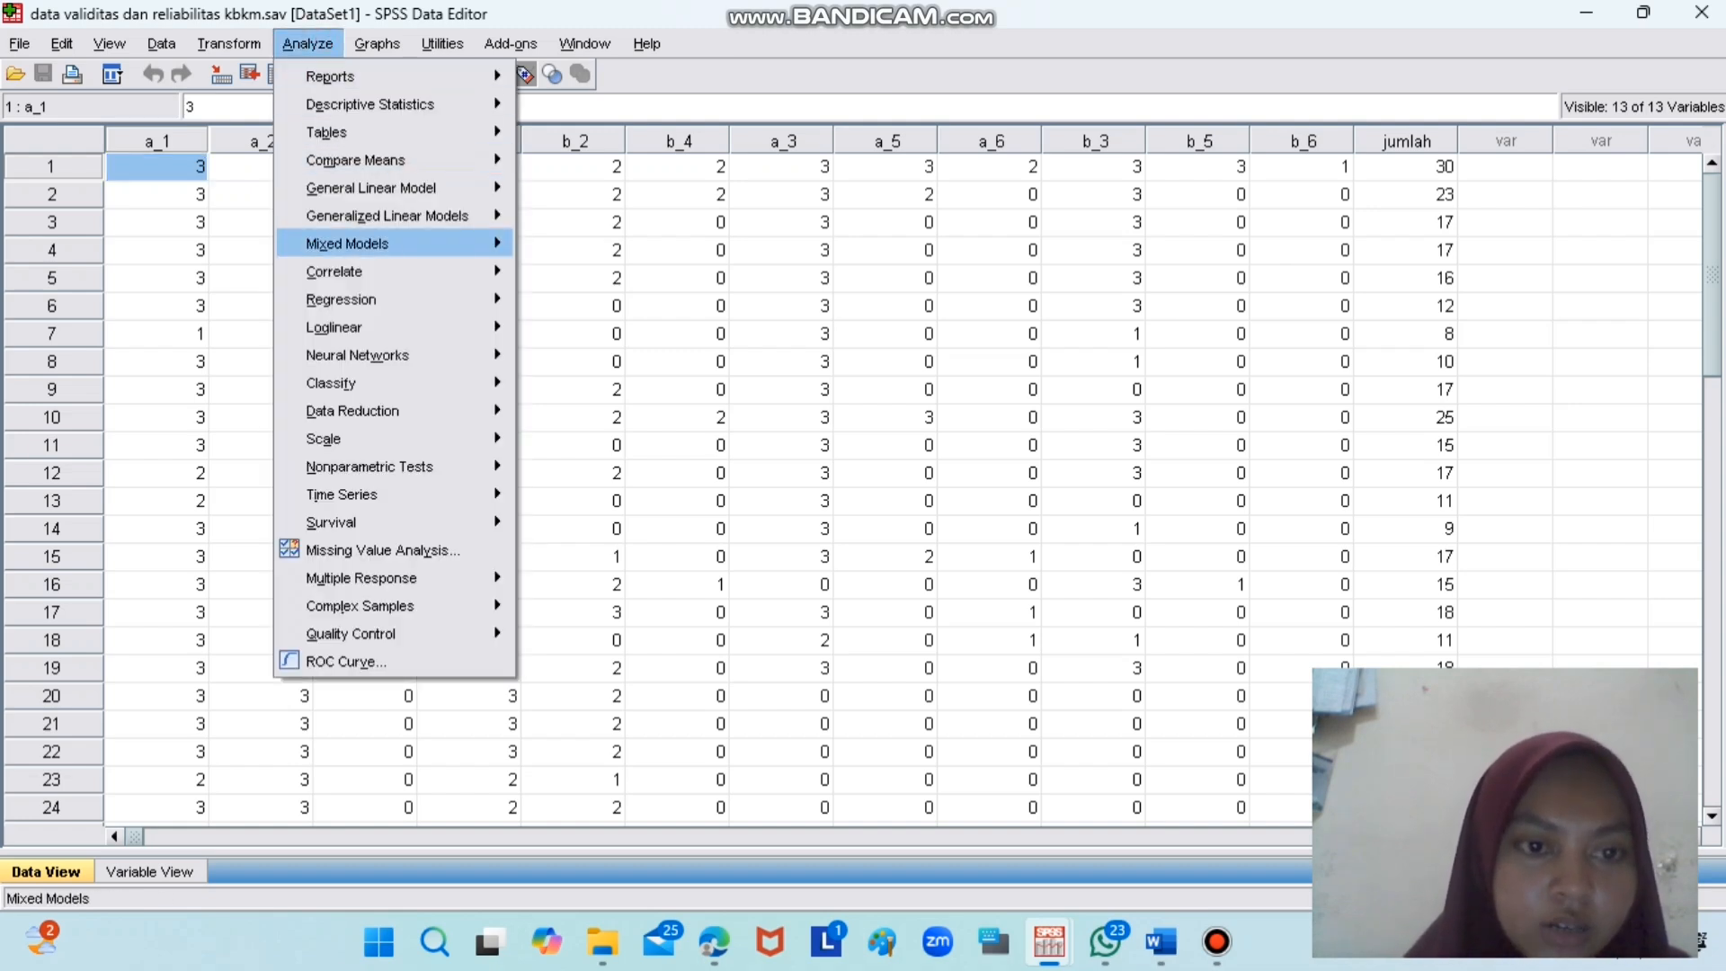
mouse_move(341, 439)
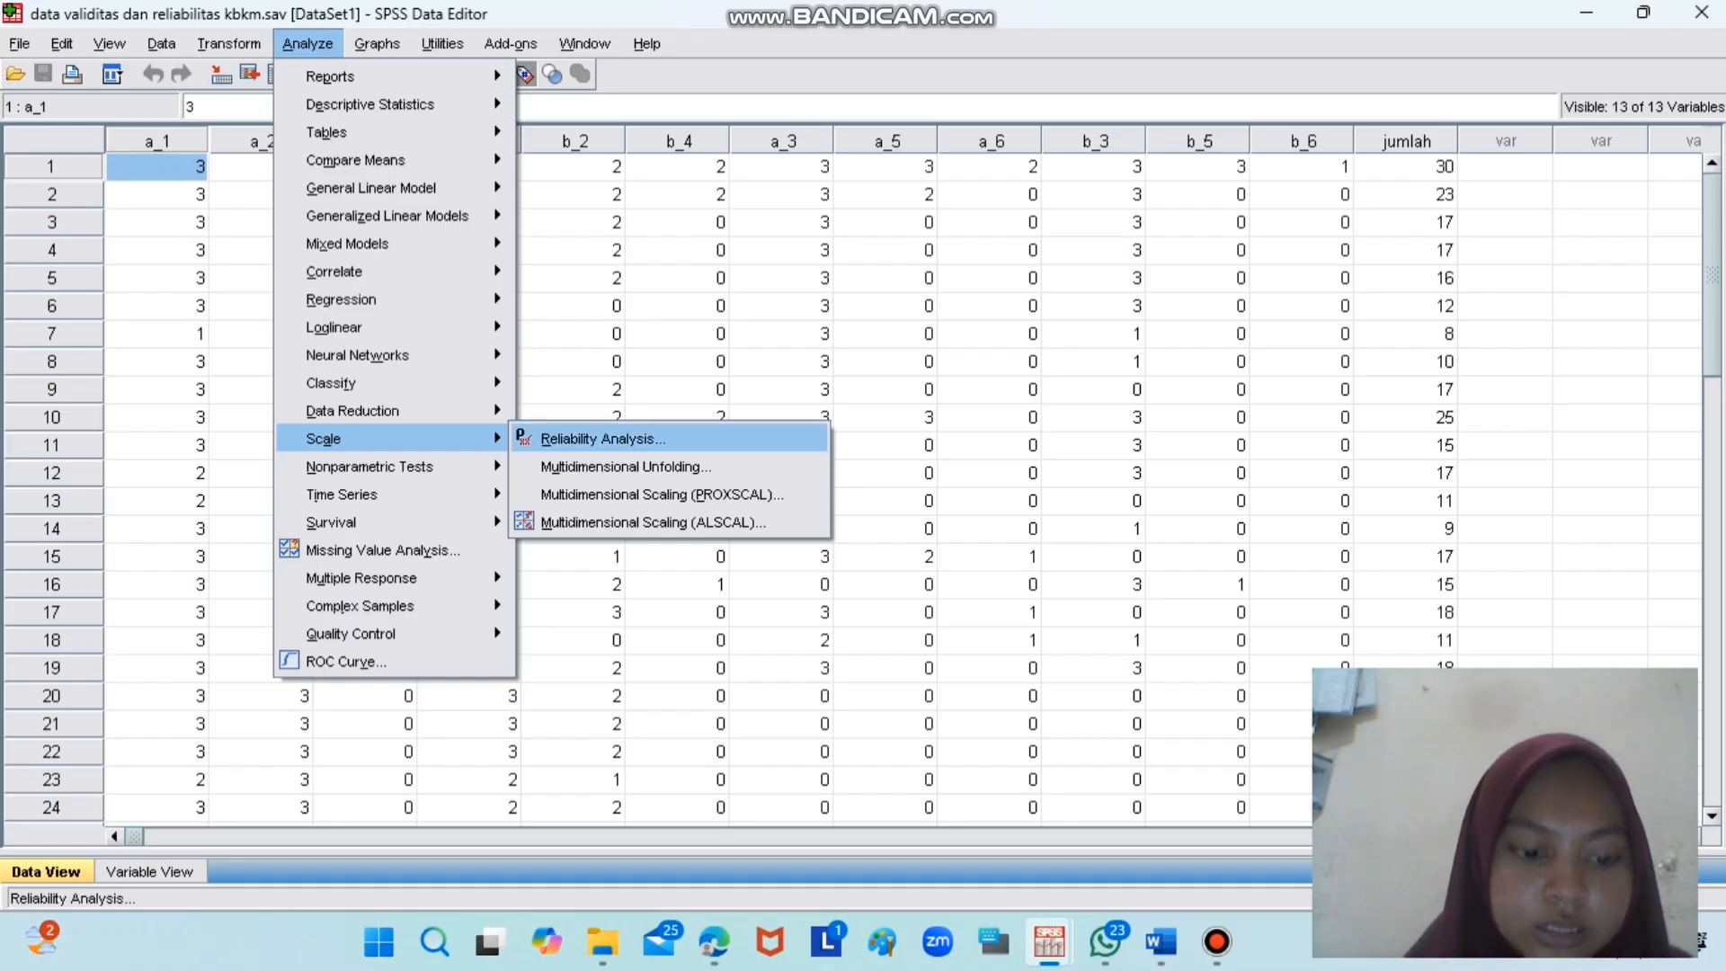
click(601, 440)
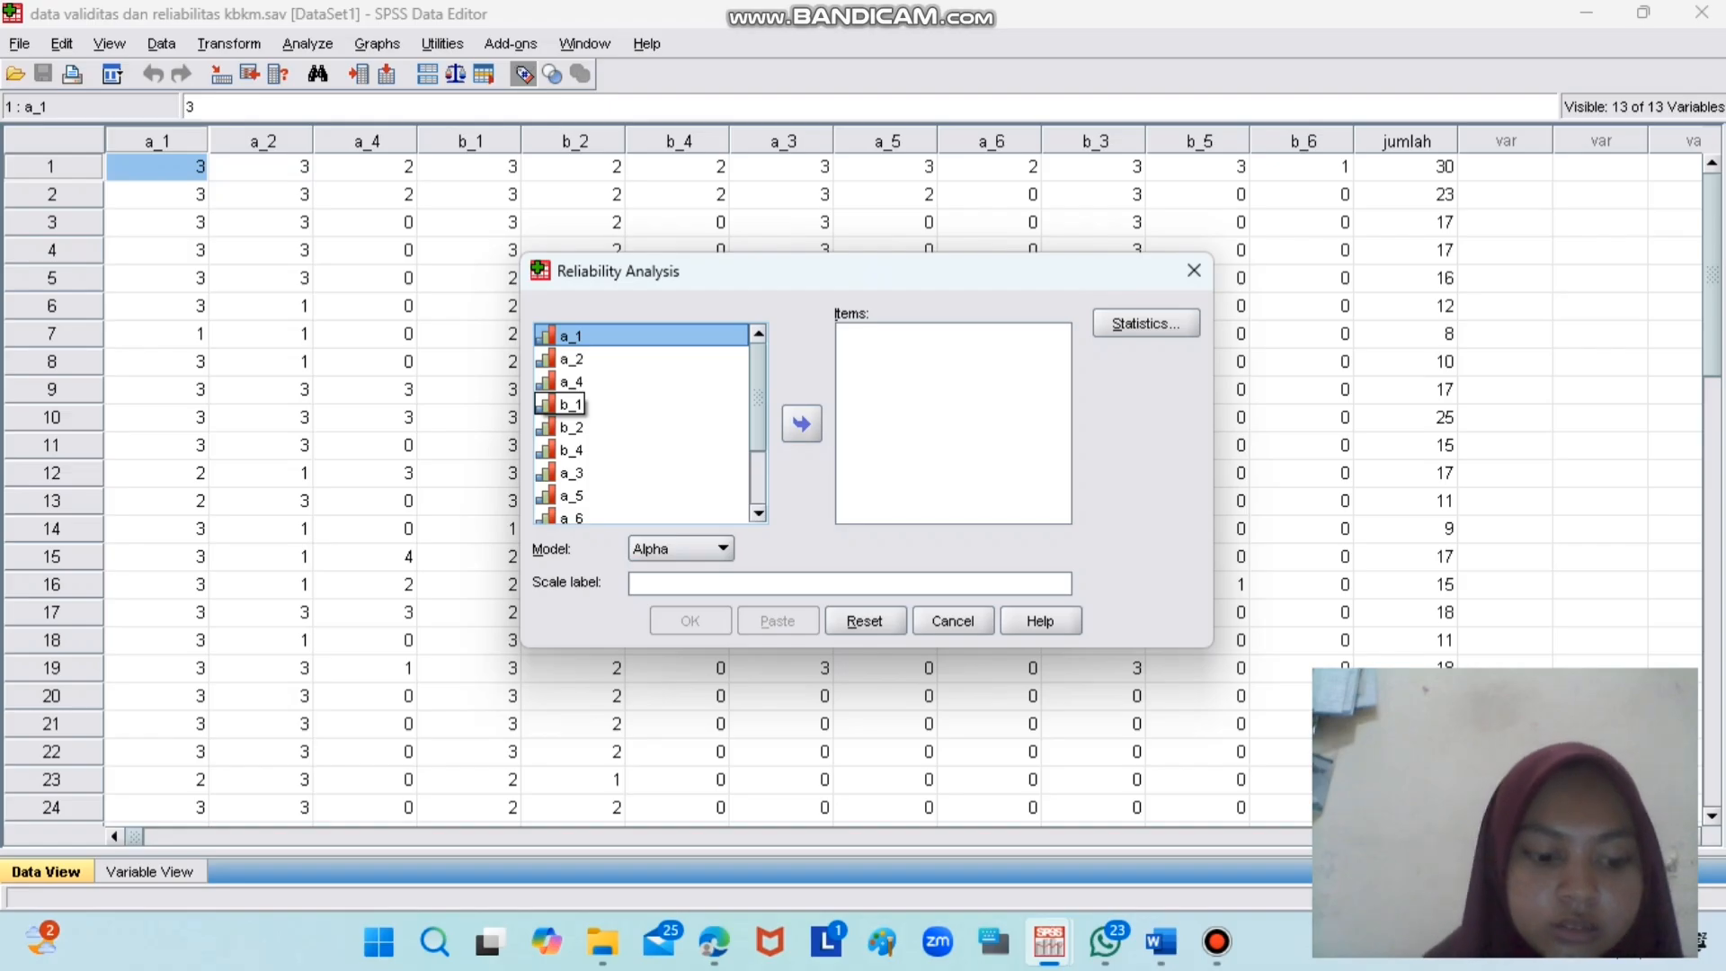
key(ctrl+a)
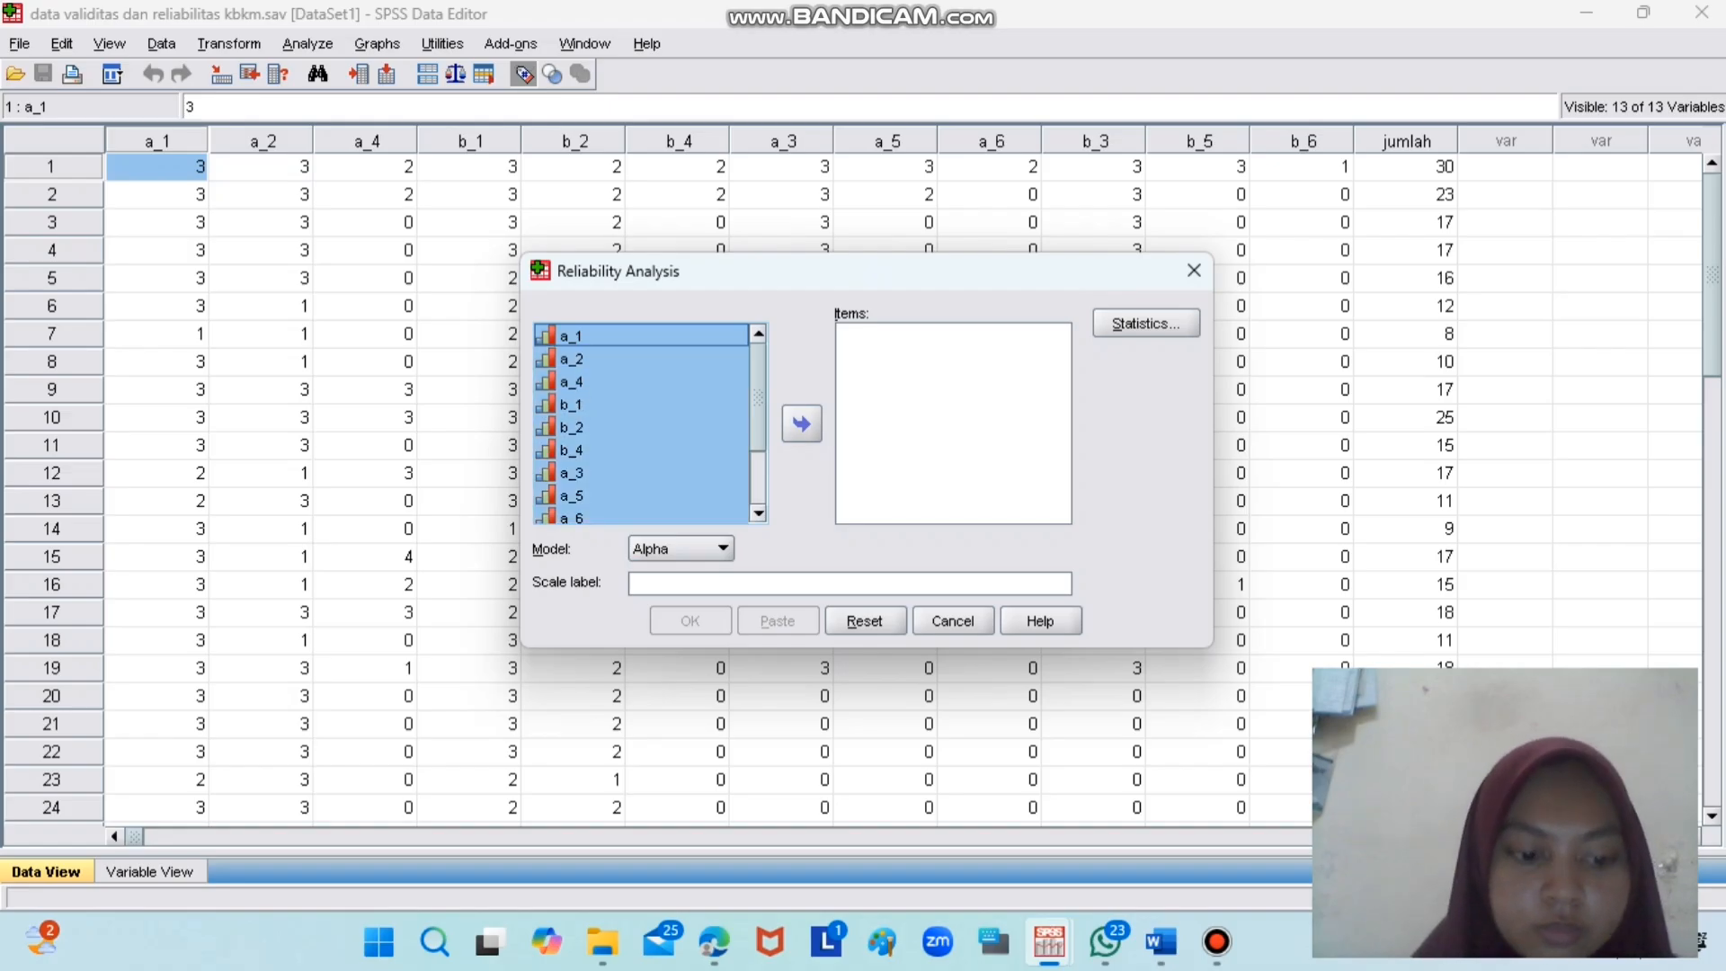
click(802, 423)
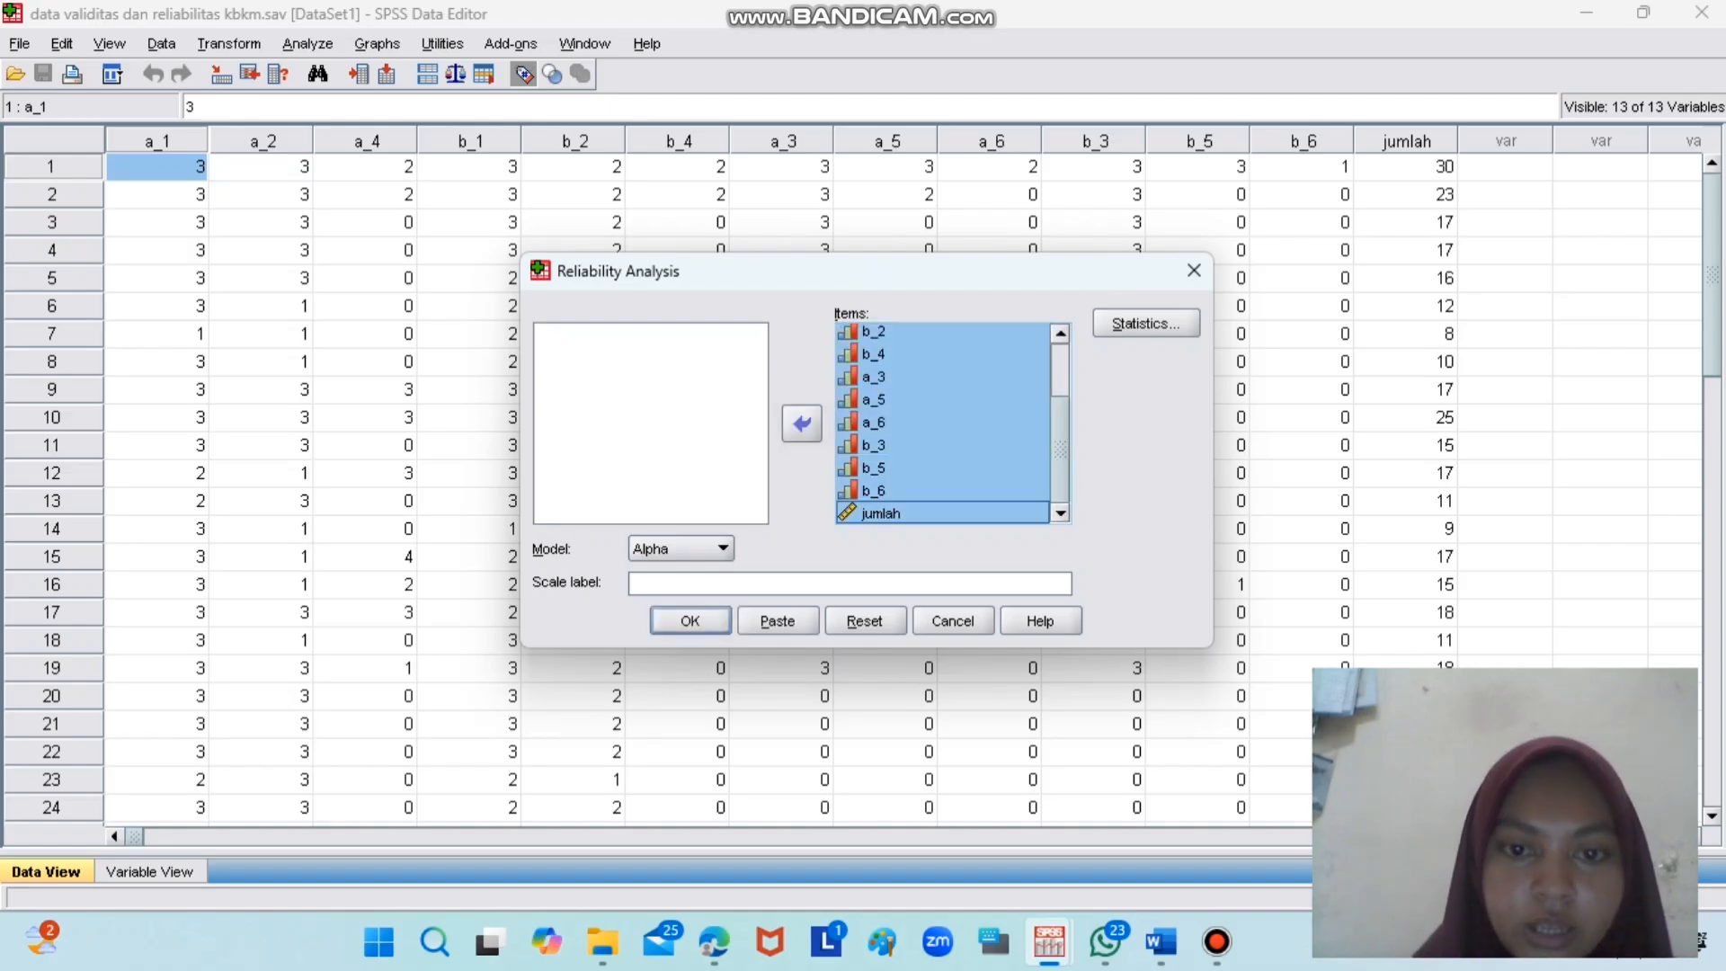
click(955, 515)
click(802, 423)
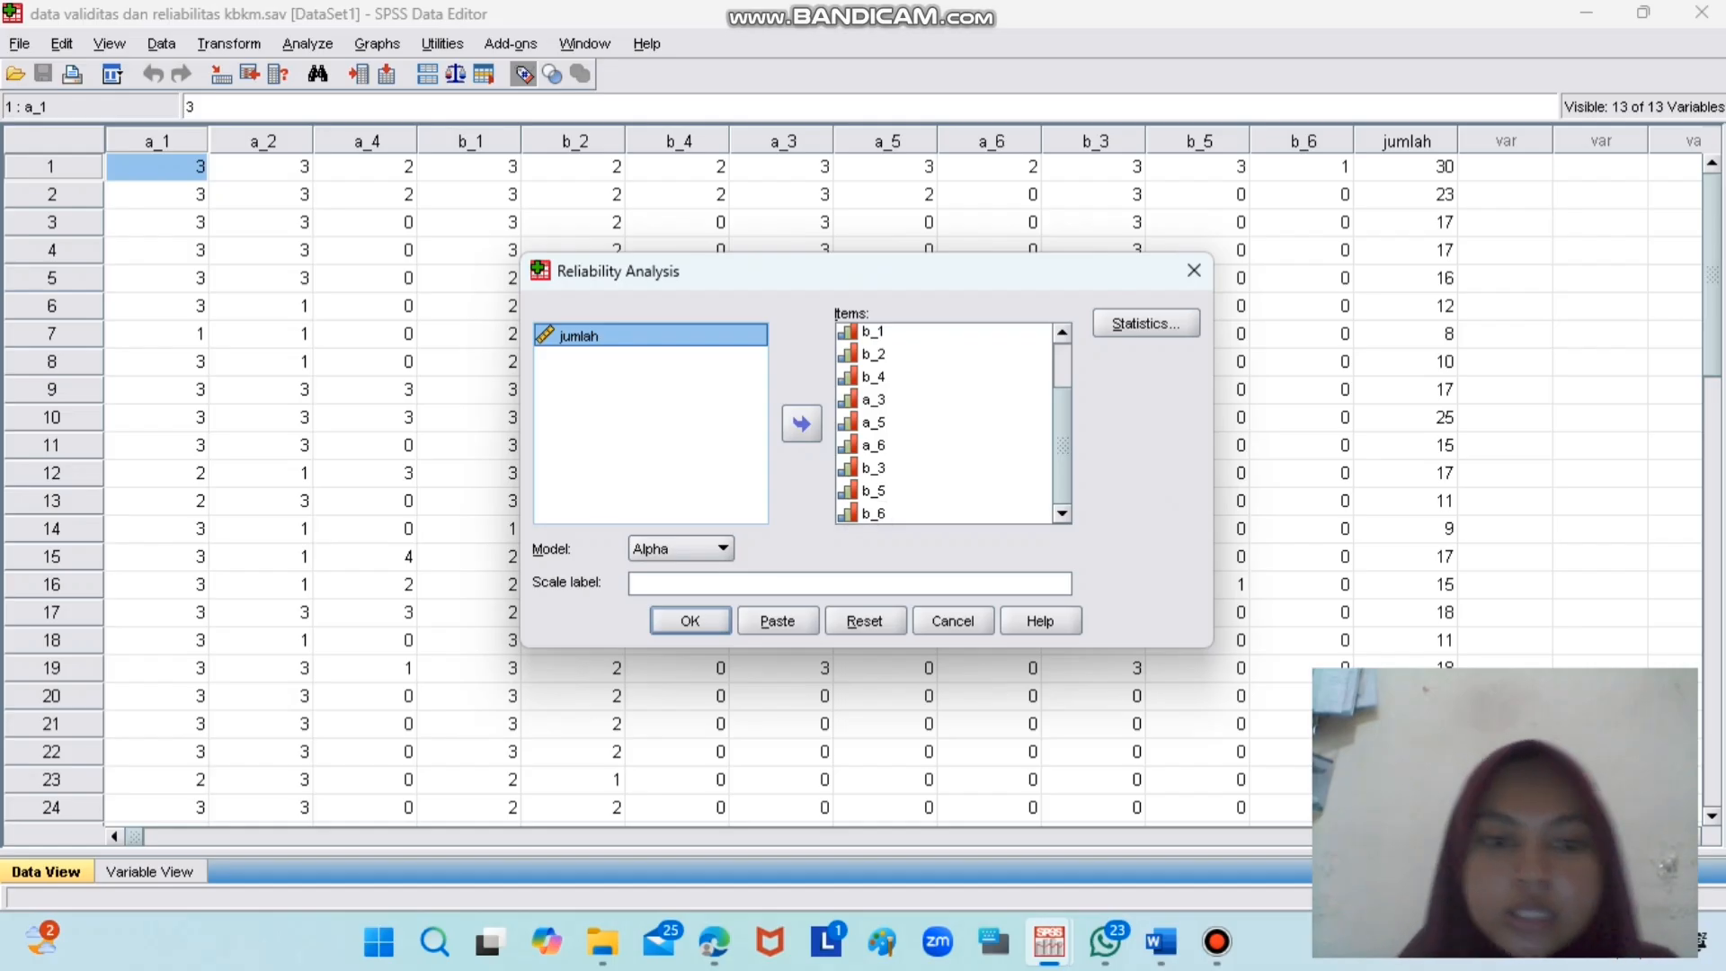
- Keep the Alpha model, request the Scale if item deleted descriptives, and run the reliability analysis
click(720, 549)
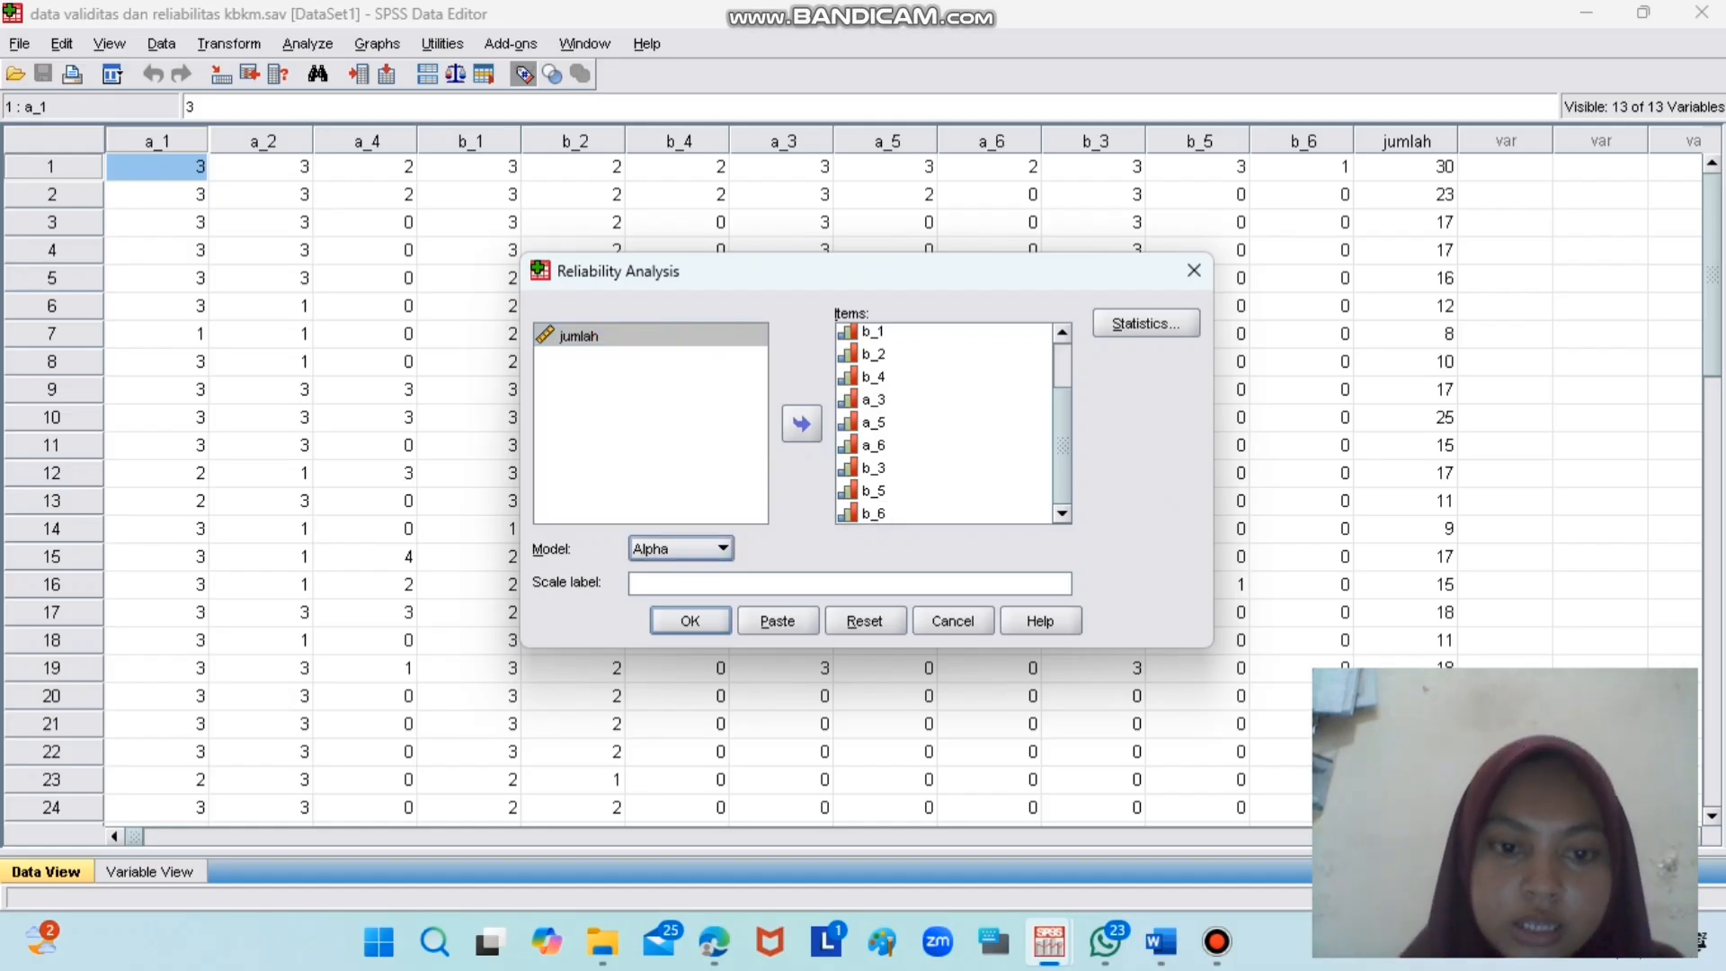
click(694, 546)
click(699, 575)
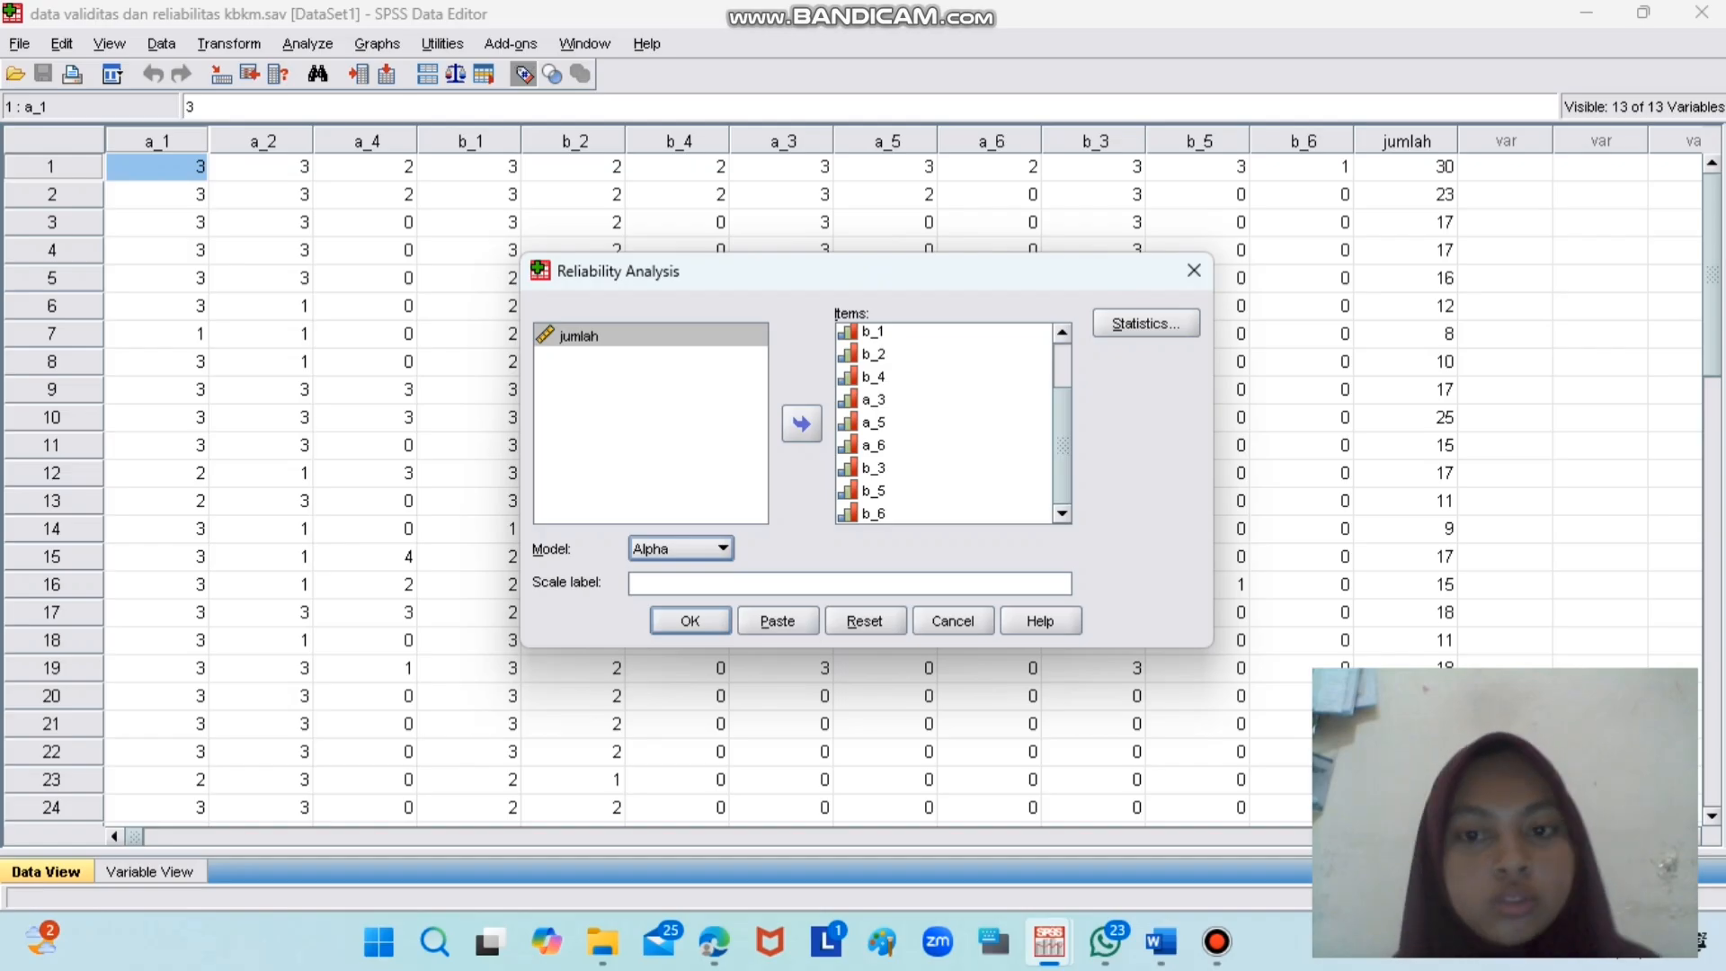
click(1146, 323)
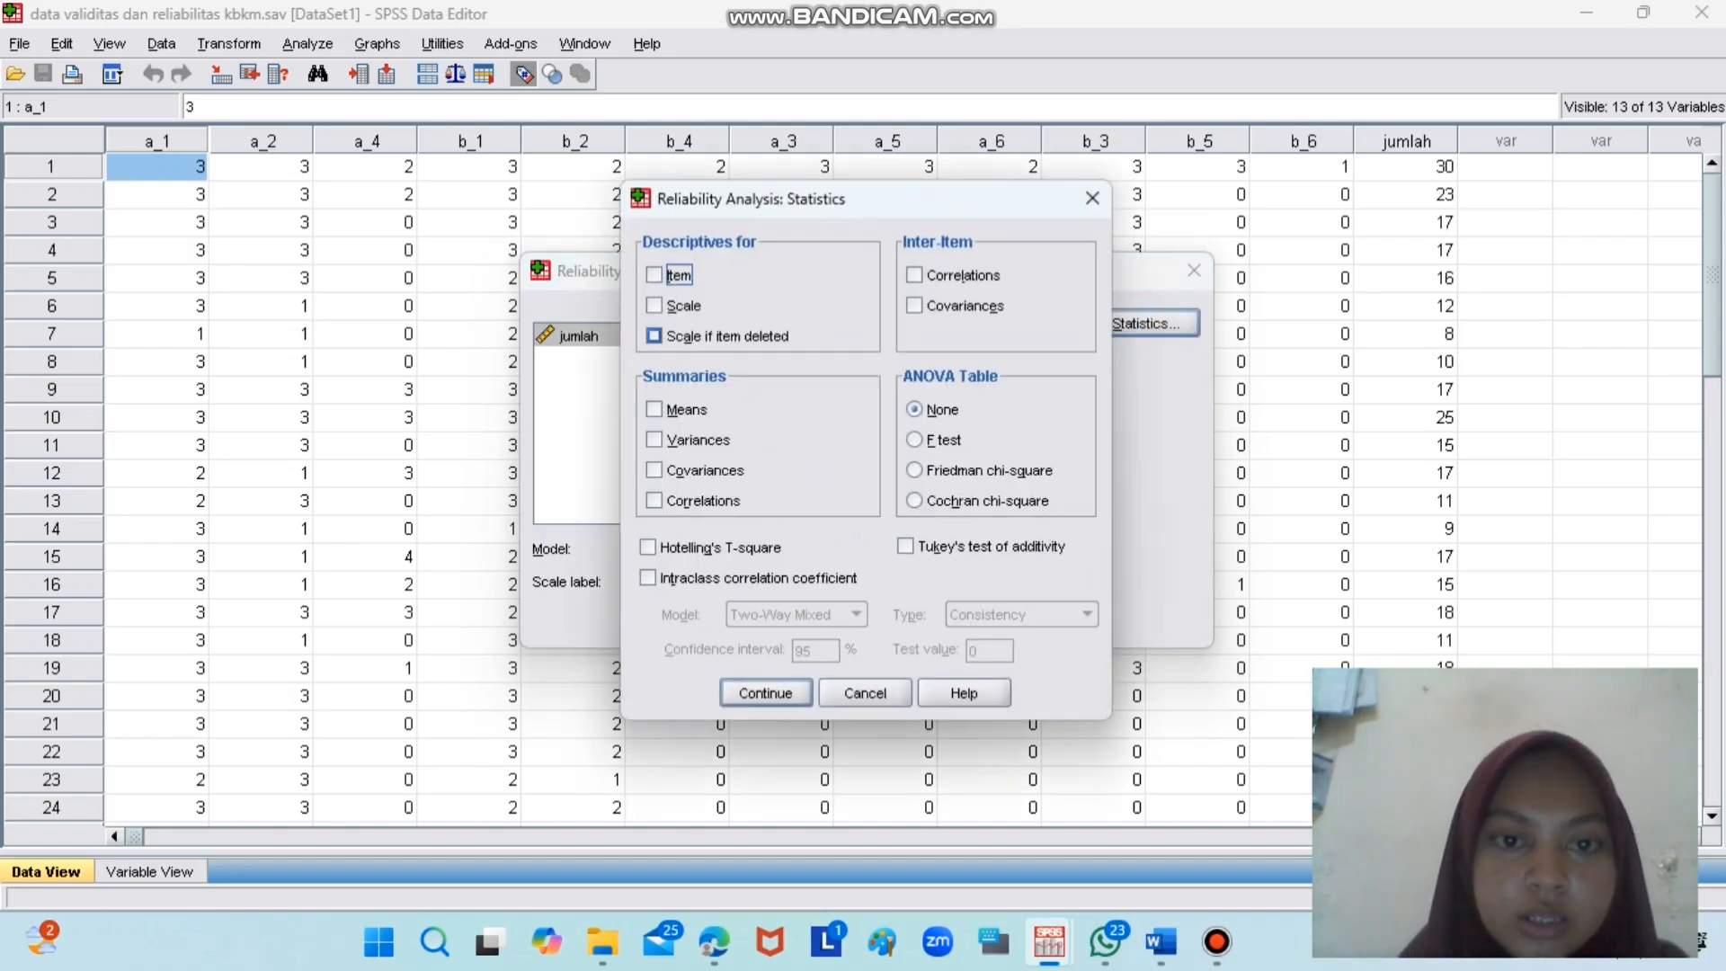
click(736, 342)
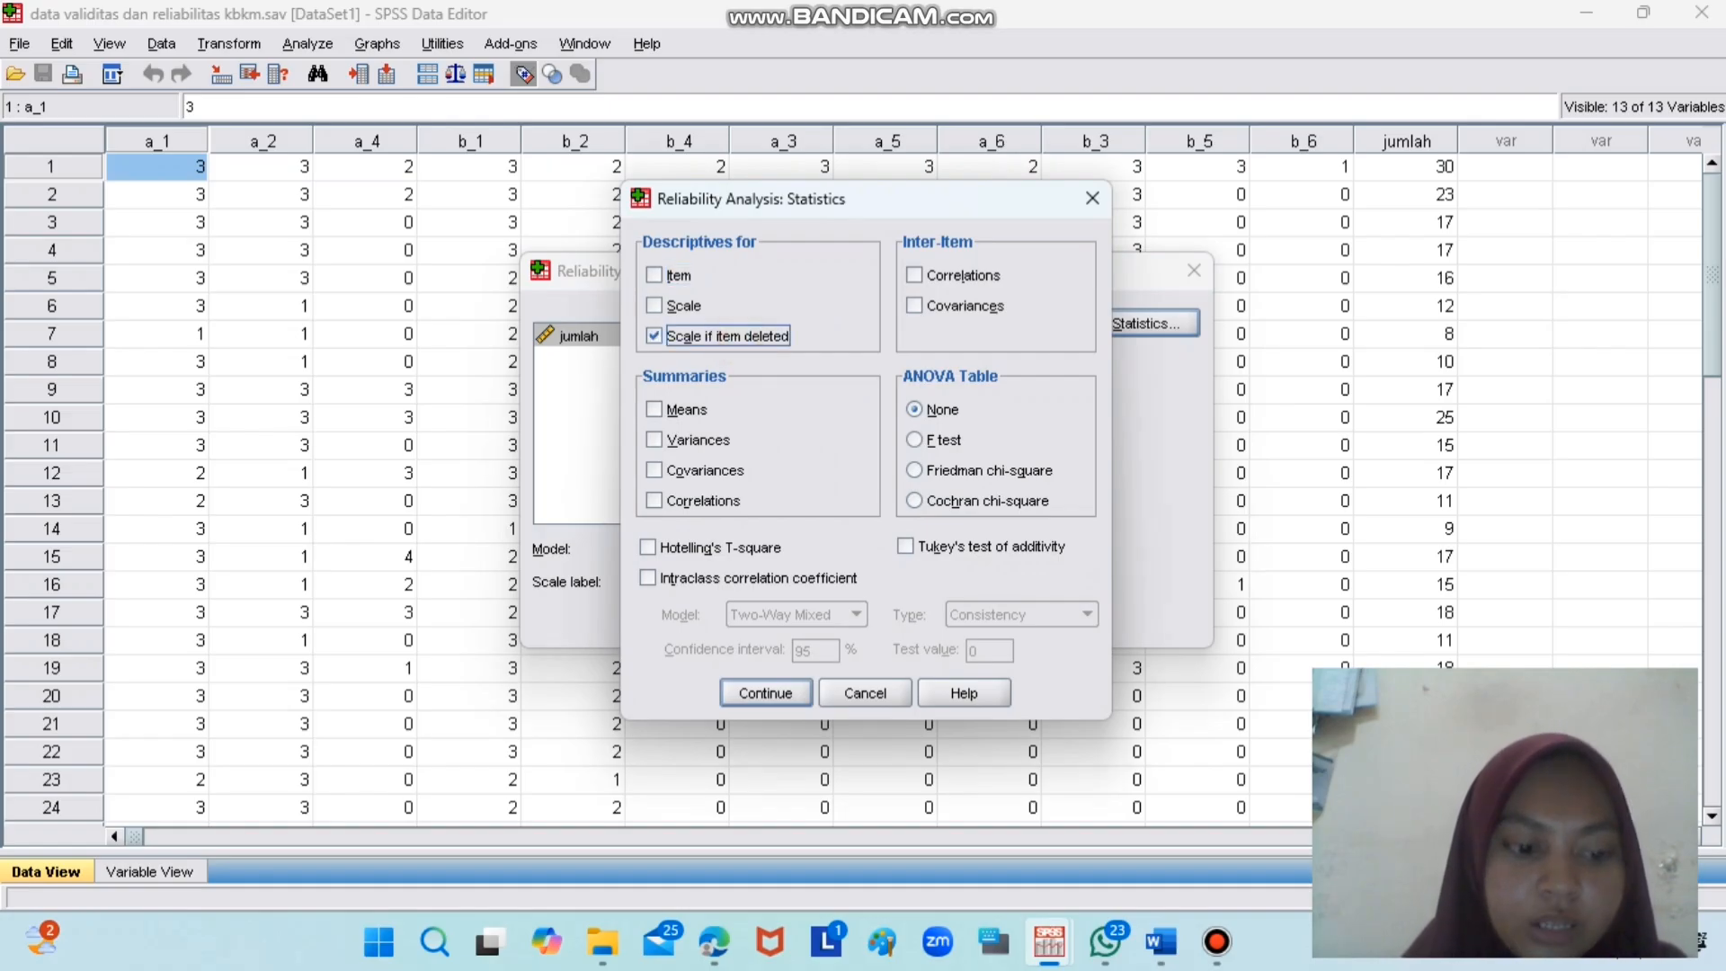
click(765, 692)
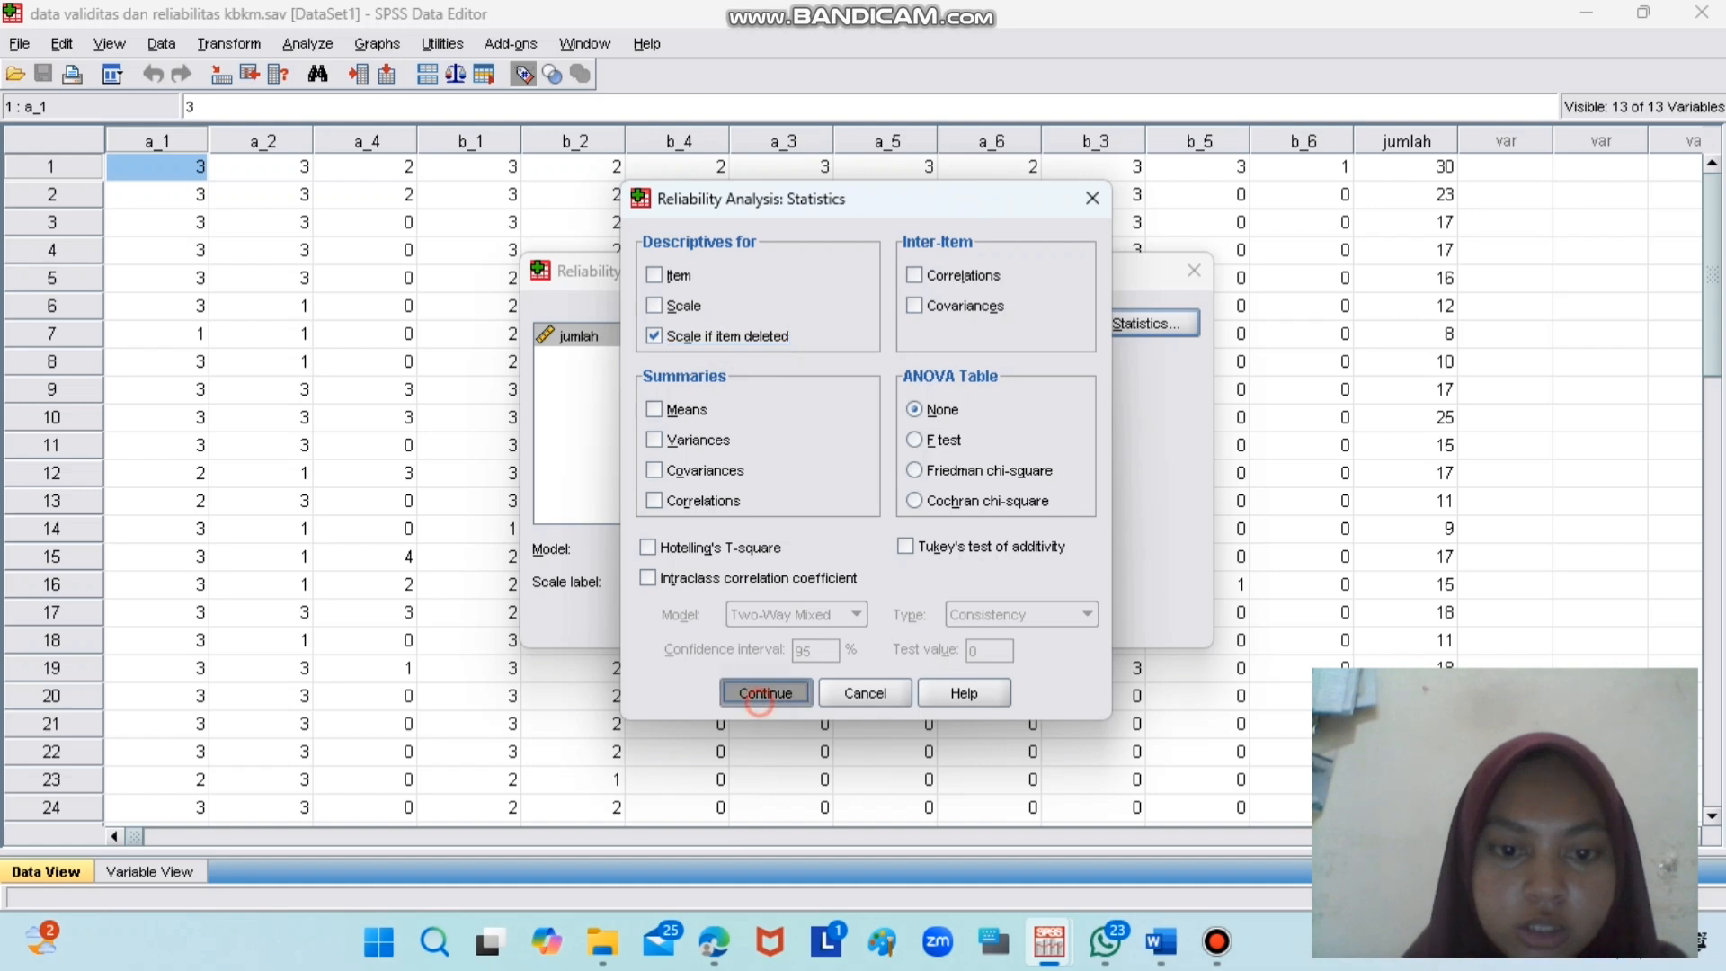
click(690, 620)
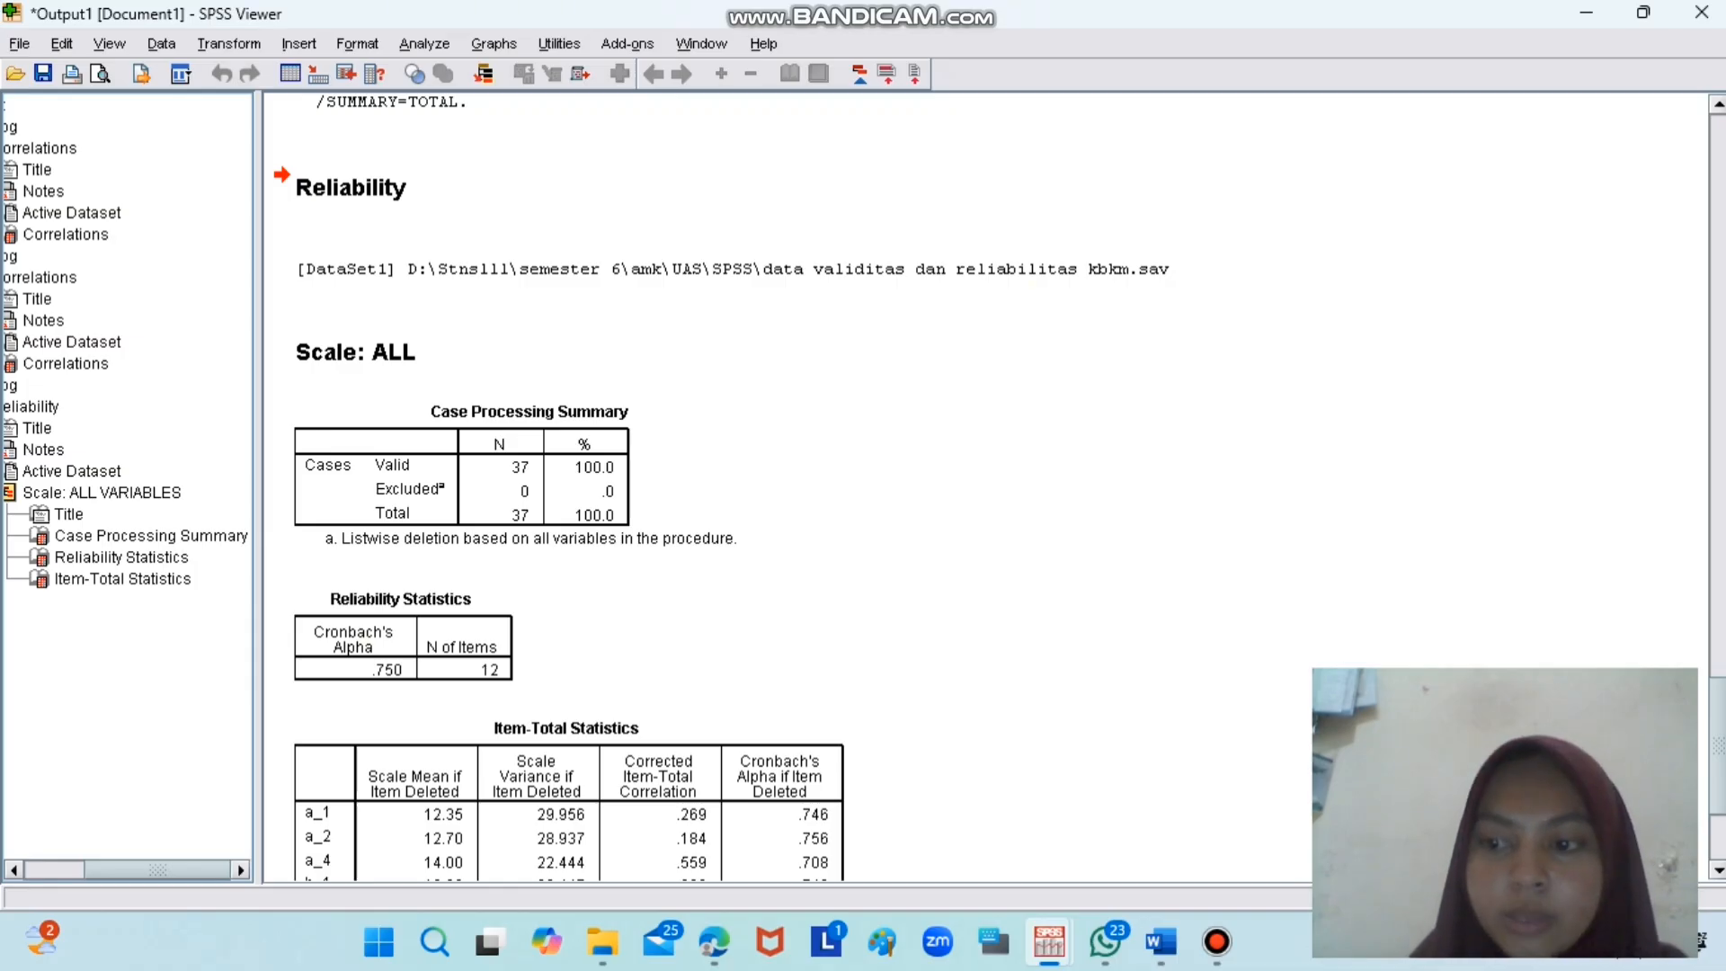
- Review the Reliability Statistics and Item-Total Statistics tables, and minimize the output window
scroll(989, 486, down, 3)
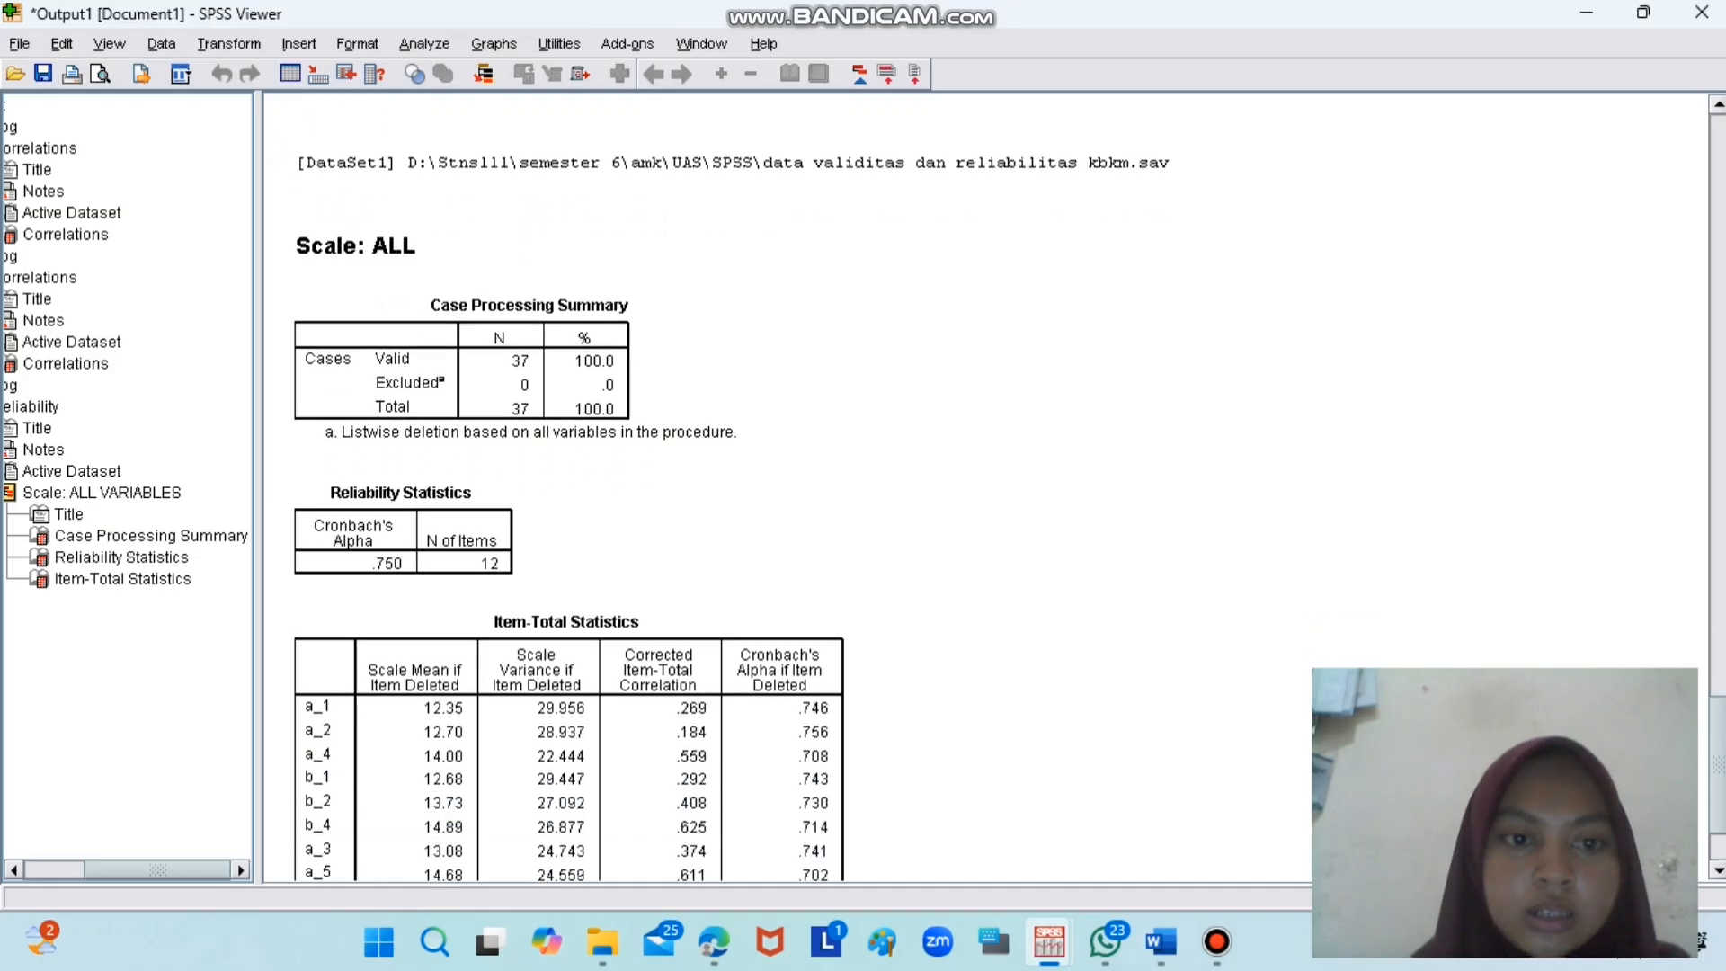
scroll(988, 486, down, 1)
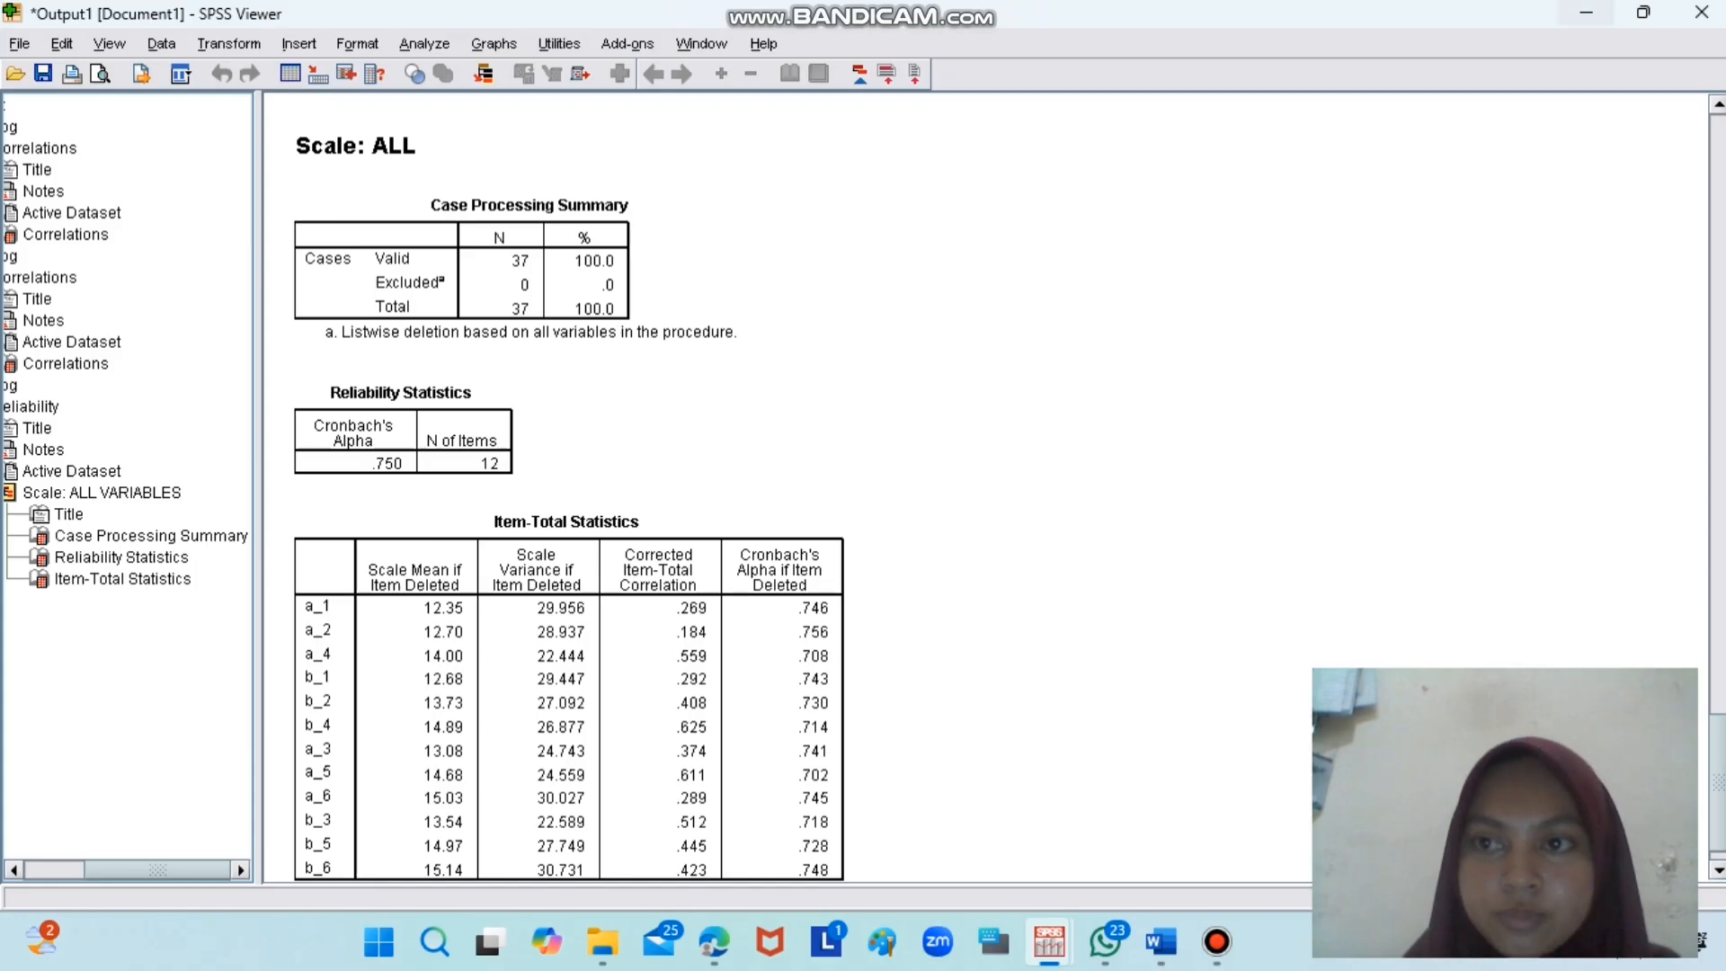
click(1585, 18)
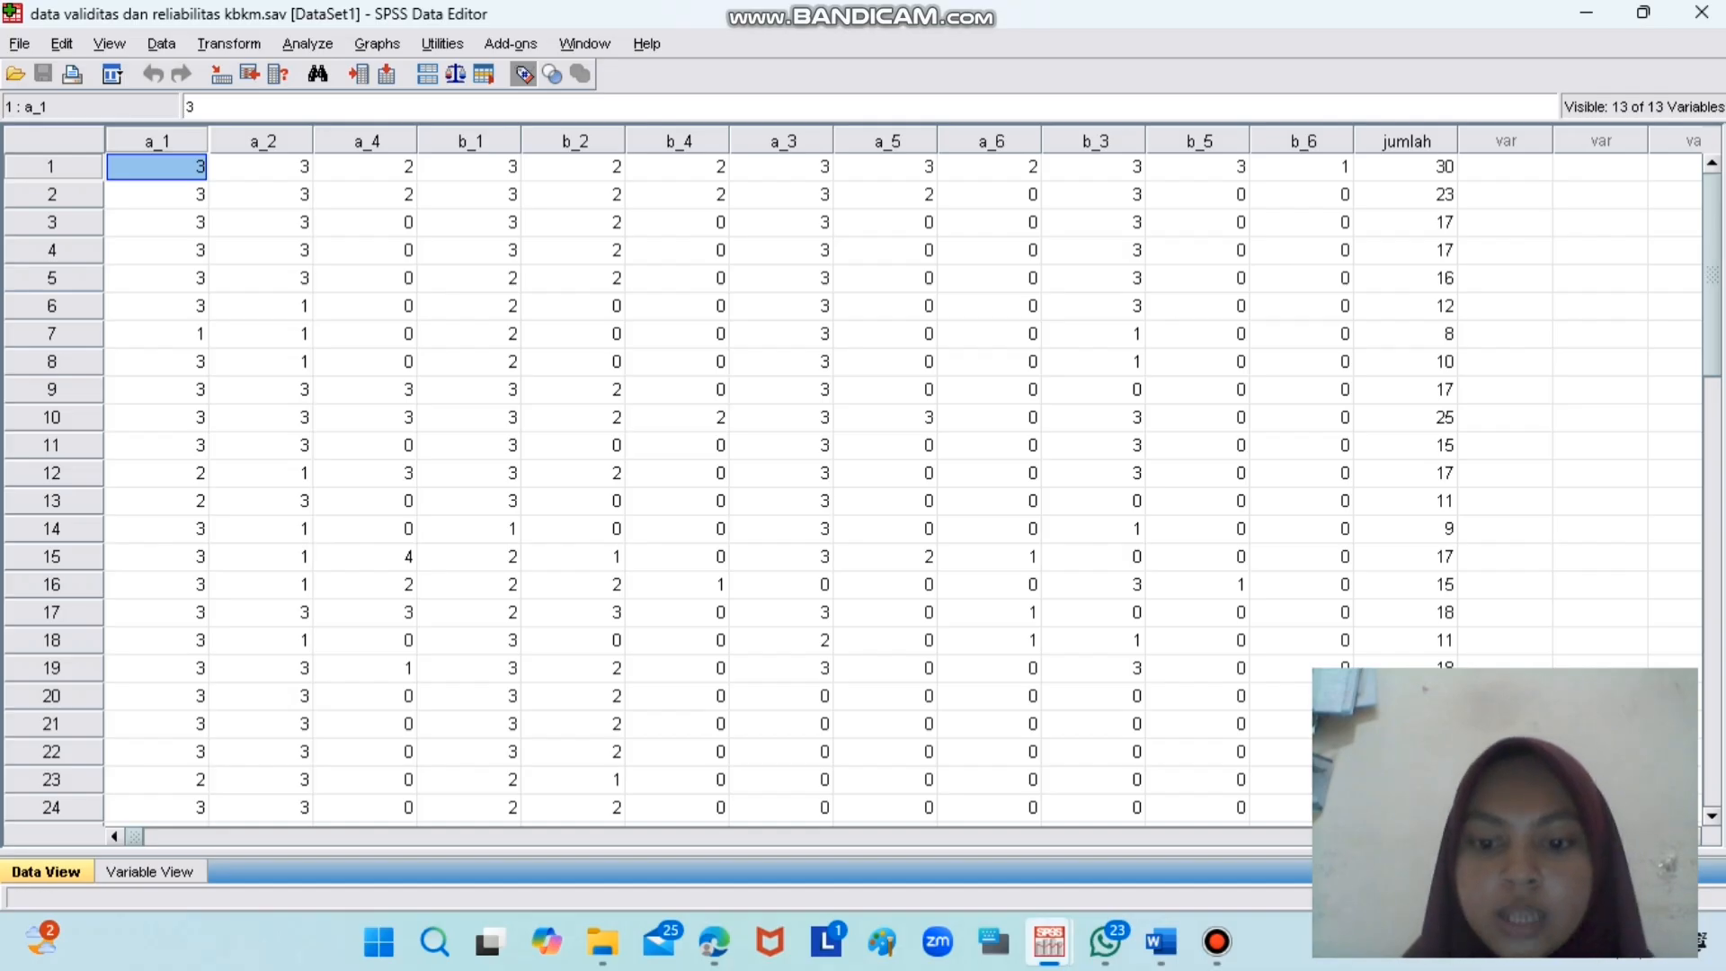
- Switch to the dataset data validitas dan reliabilitas kb.sav and look through its soal item scores
mouse_move(1050, 941)
mouse_move(1031, 809)
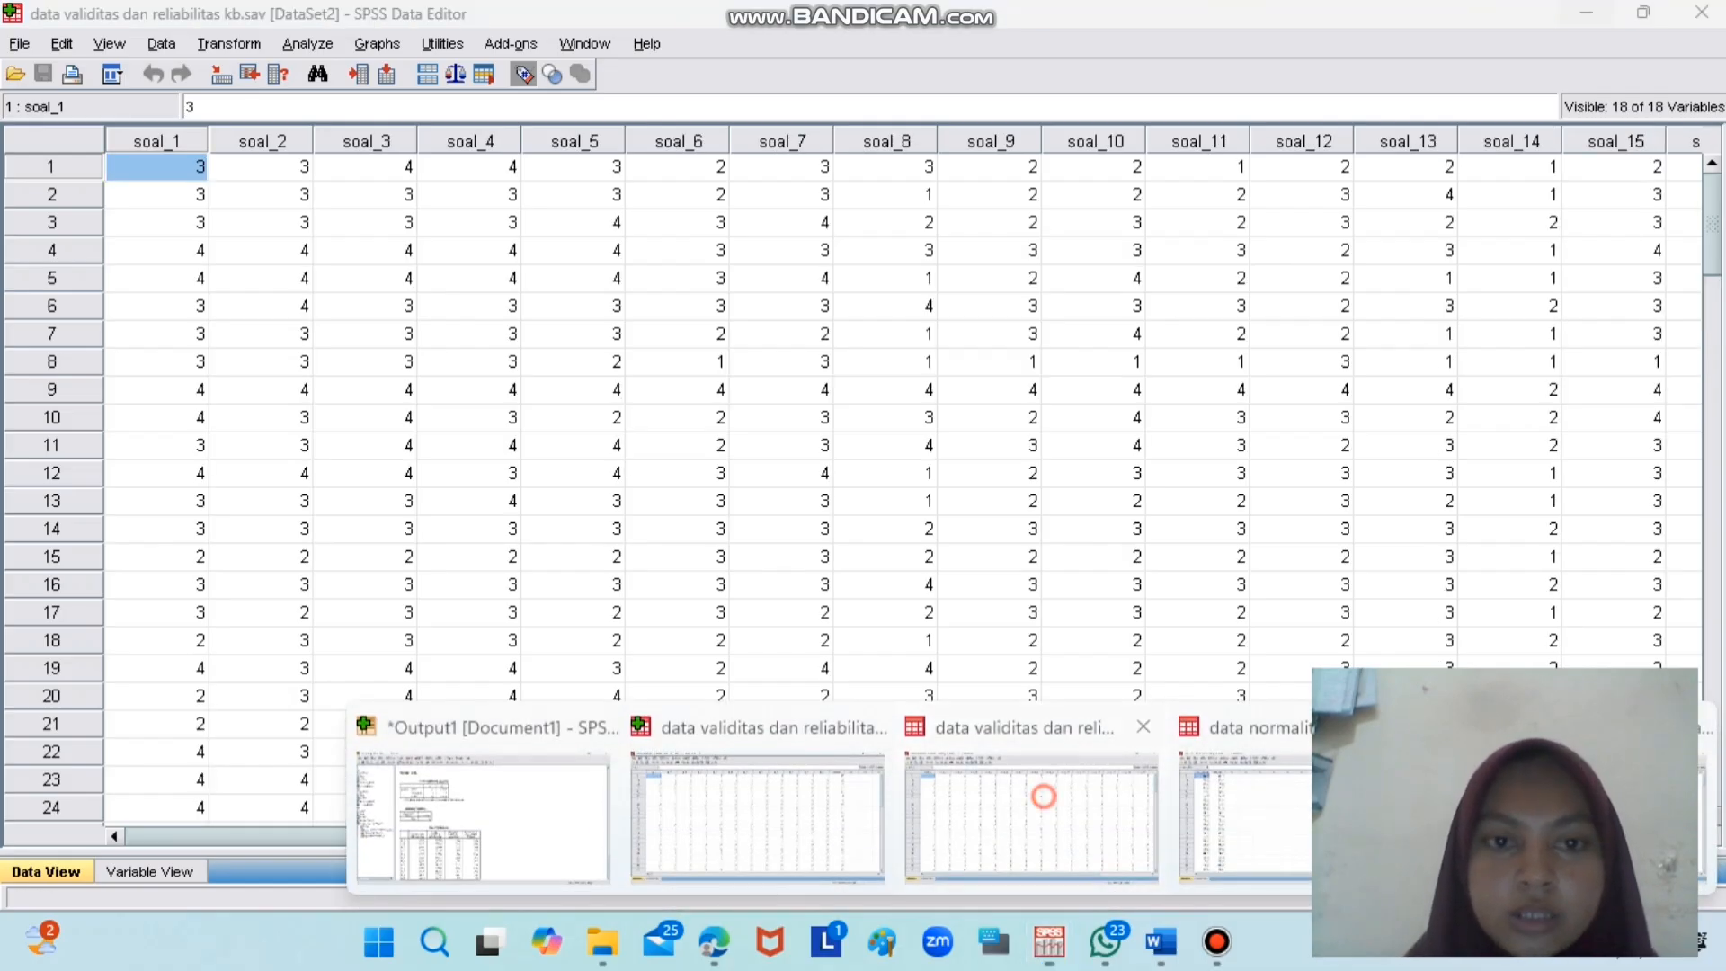
click(1040, 797)
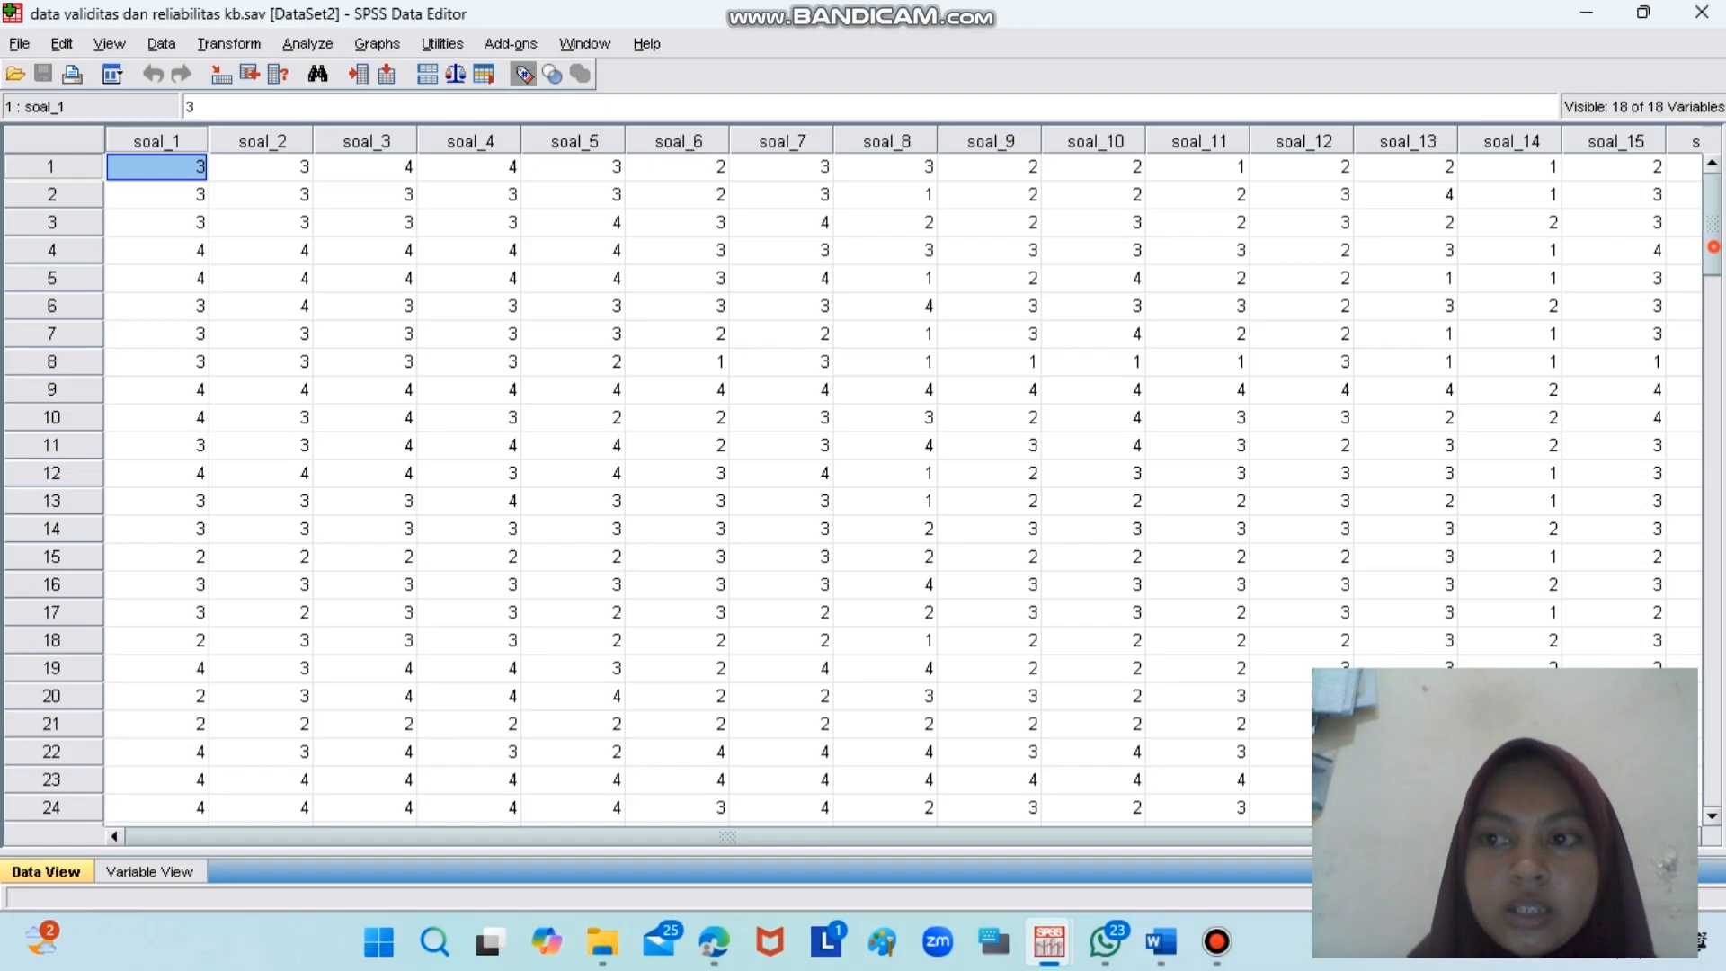
scroll(899, 486, down, 1)
scroll(898, 486, up, 1)
scroll(899, 485, down, 2)
scroll(899, 485, down, 18)
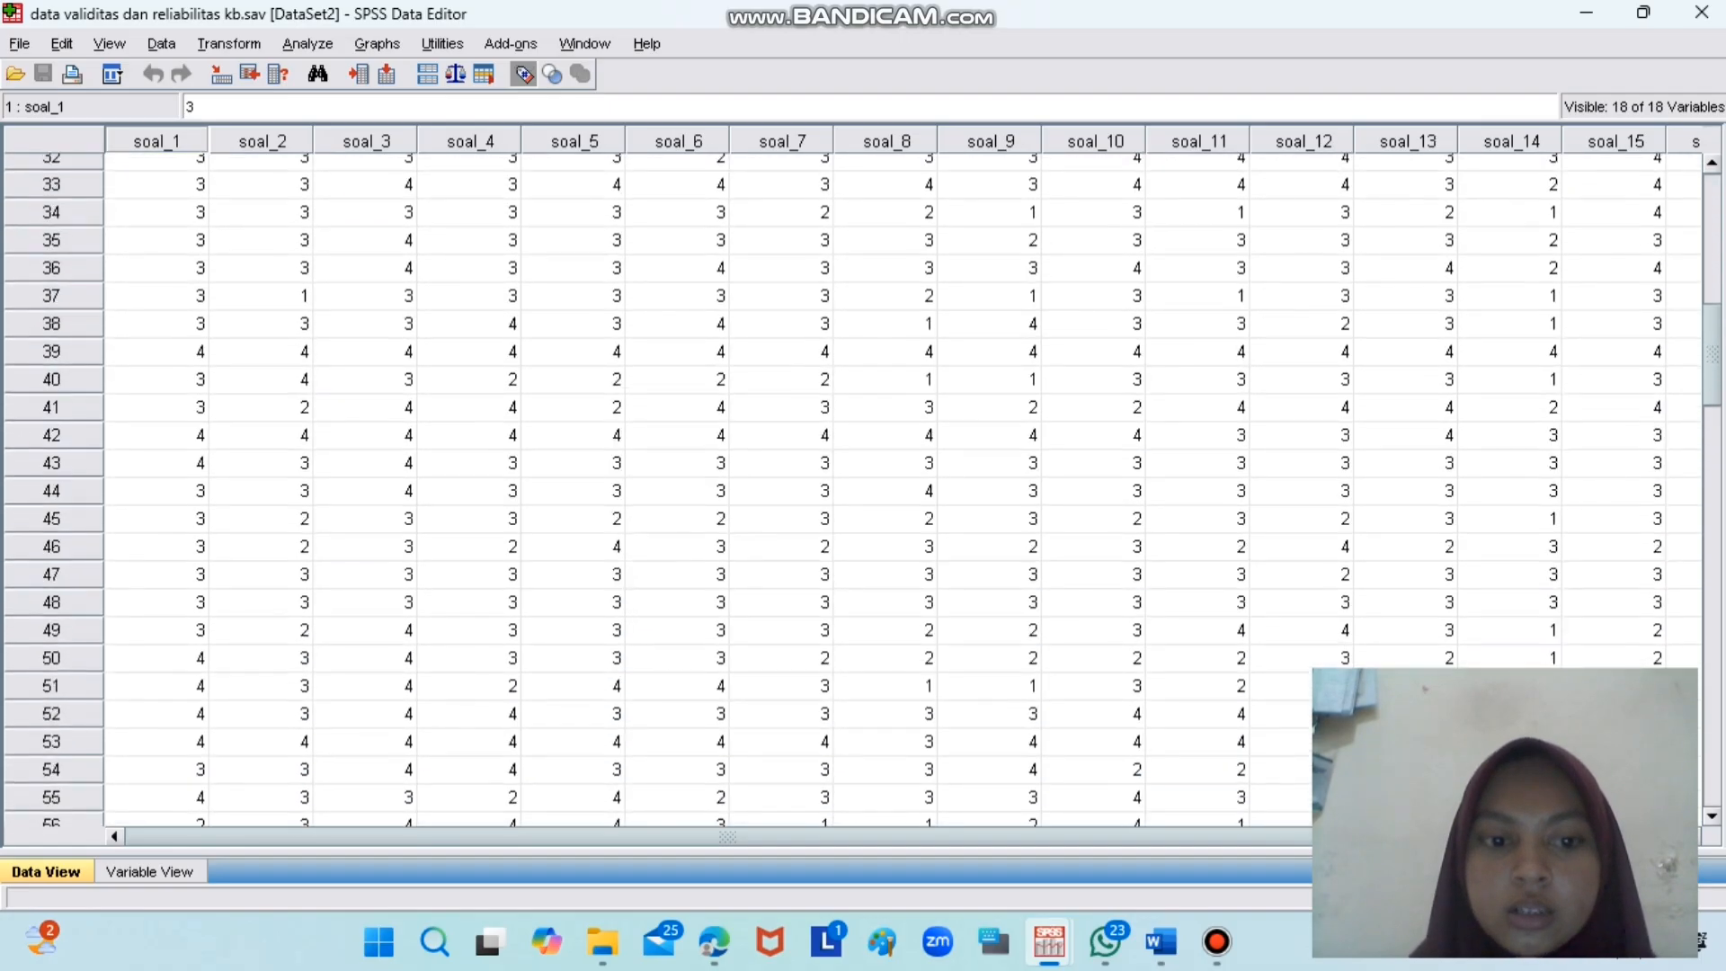
scroll(899, 485, down, 5)
scroll(899, 485, up, 20)
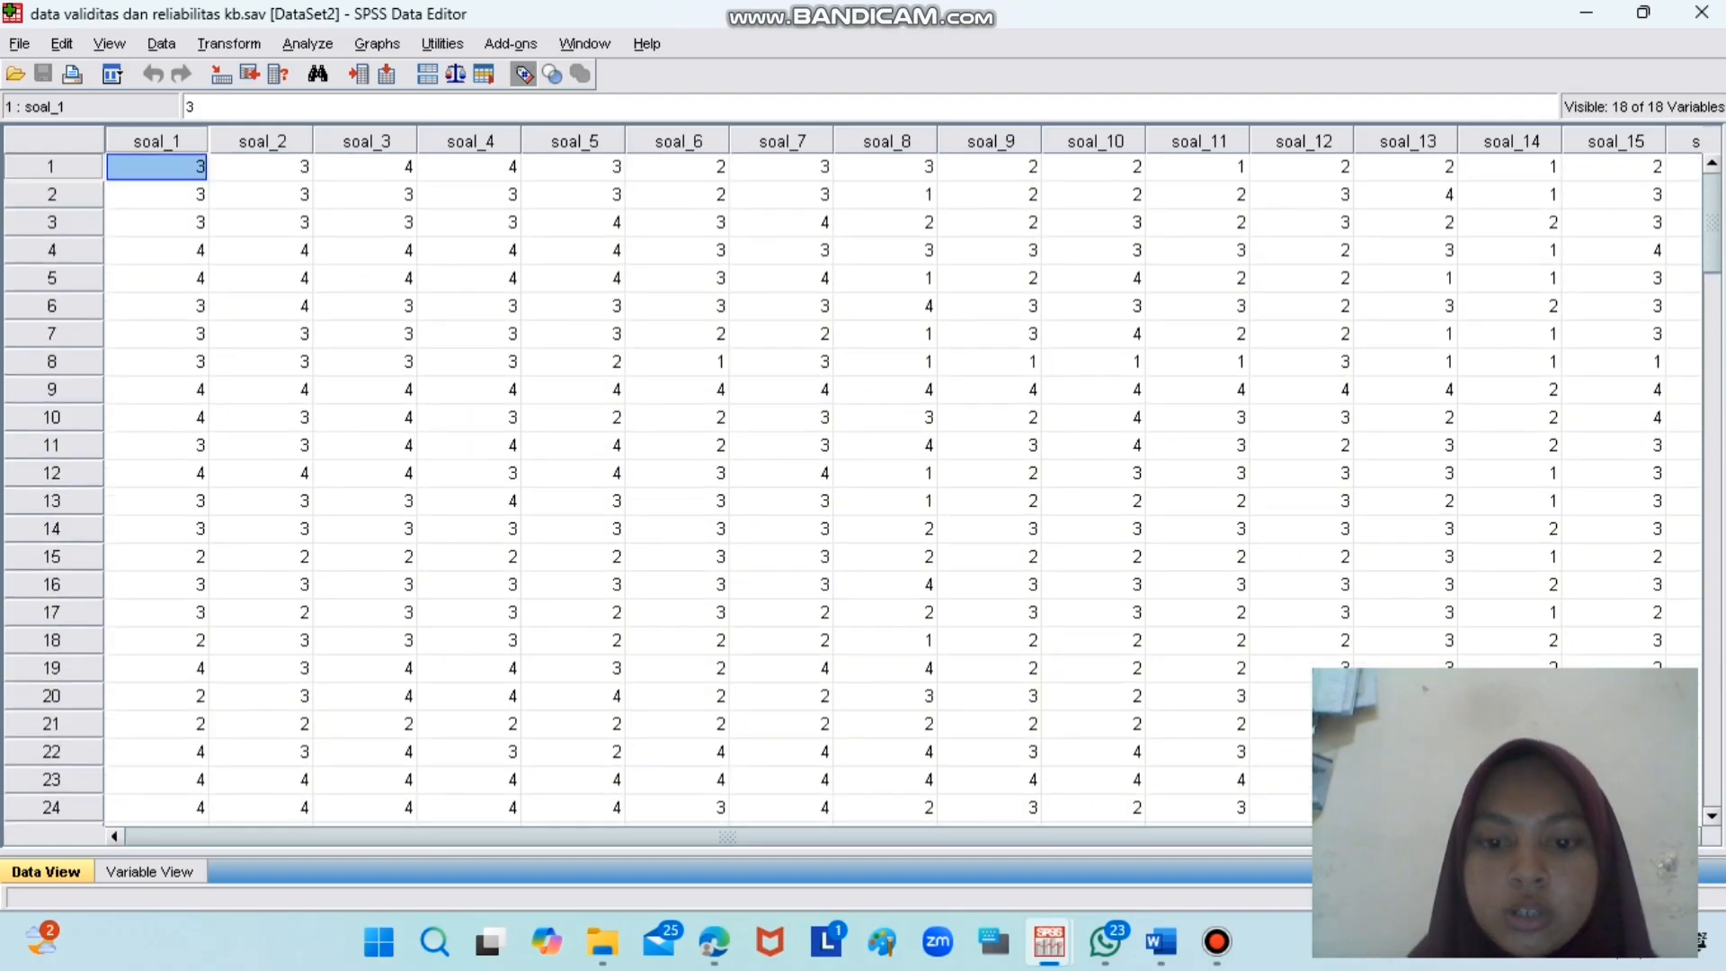
- Switch to the thesis draft PDF in Edge and find the appendix Lampiran 9 Data Skor Angket Kemandirian Belajar
mouse_move(715, 941)
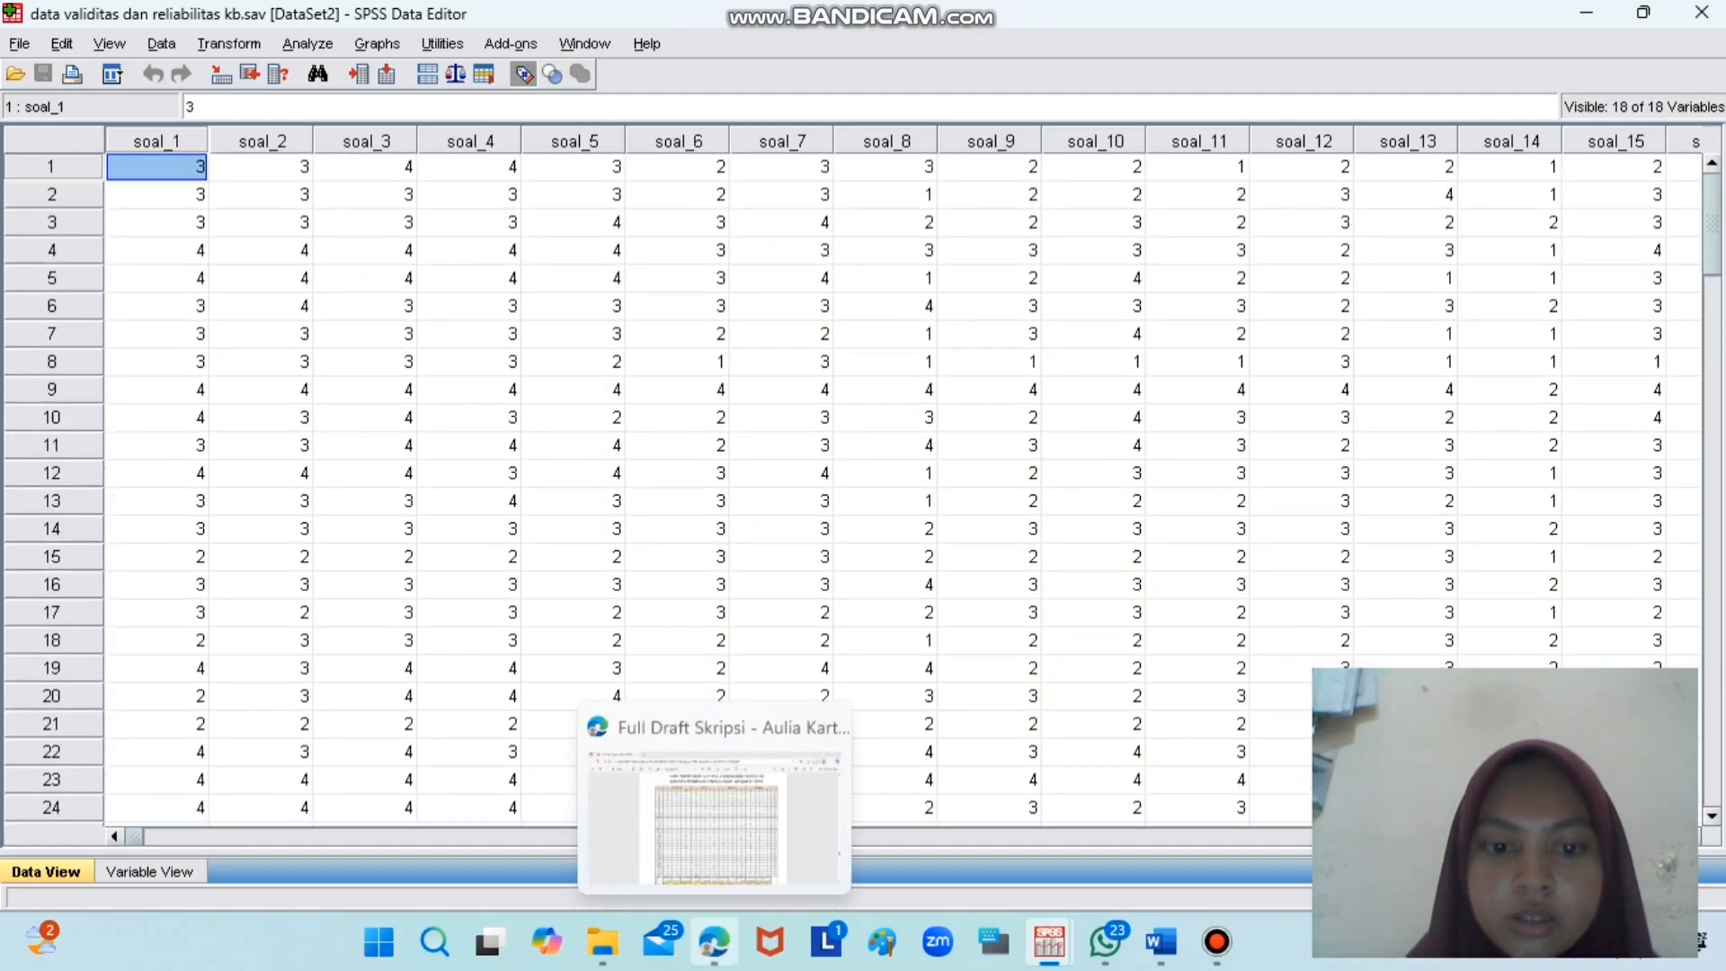
click(739, 829)
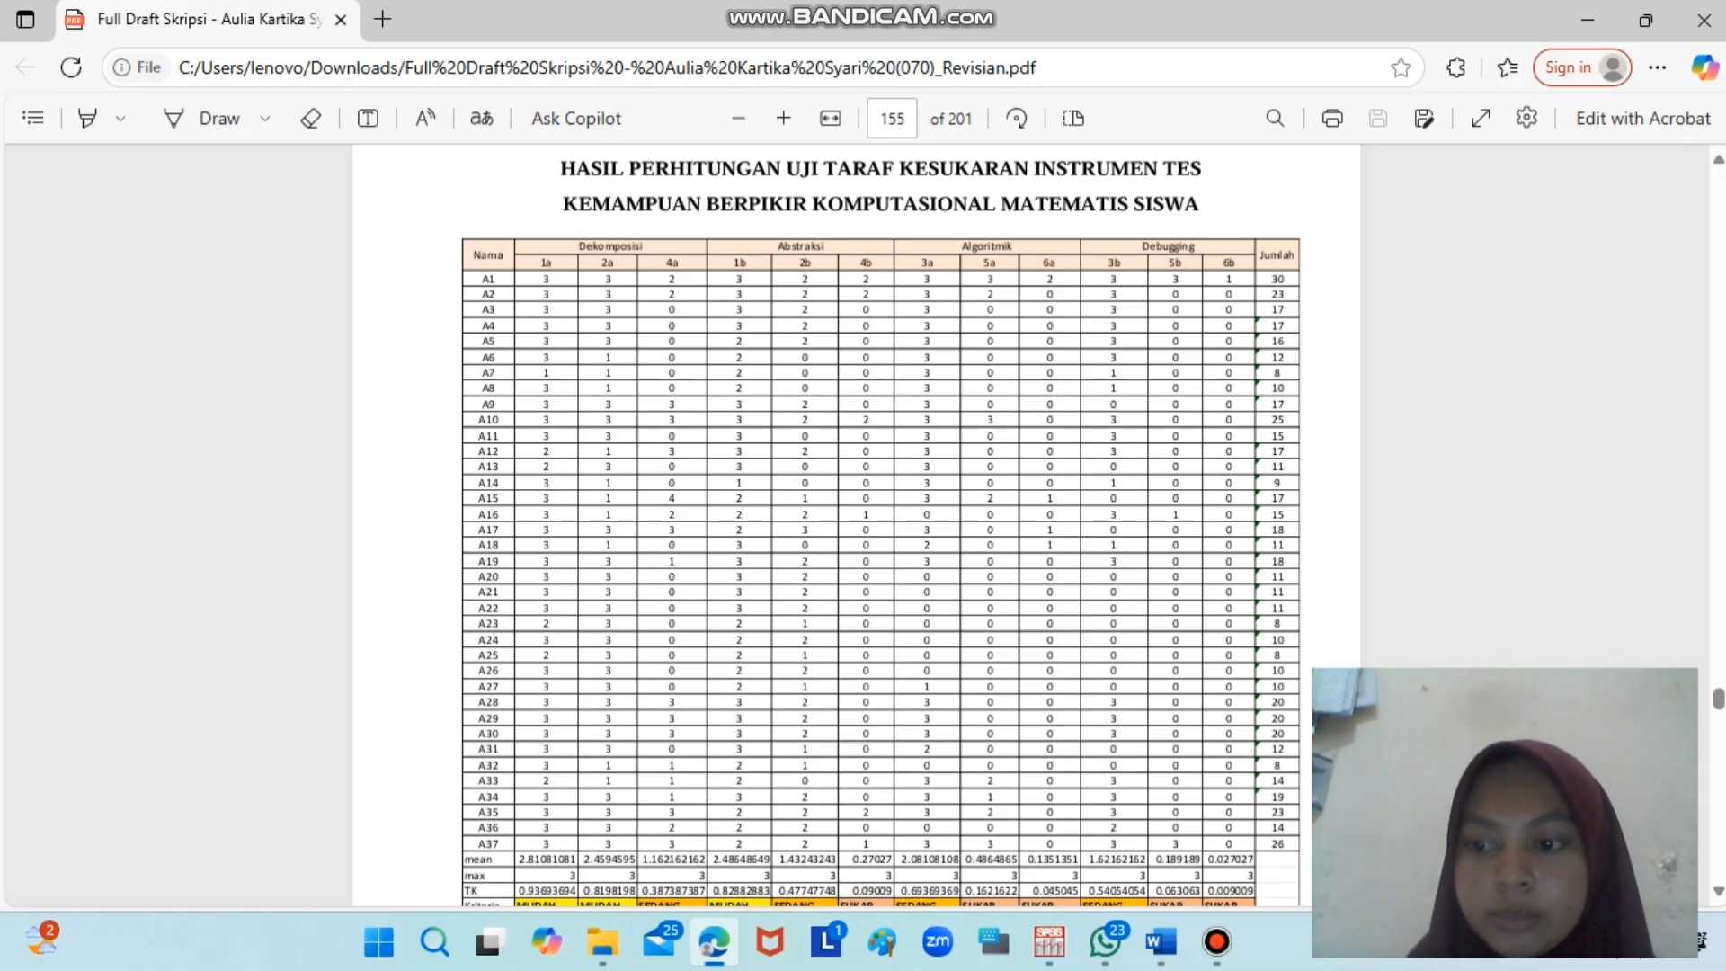
drag(1719, 699, 1719, 660)
scroll(858, 526, down, 20)
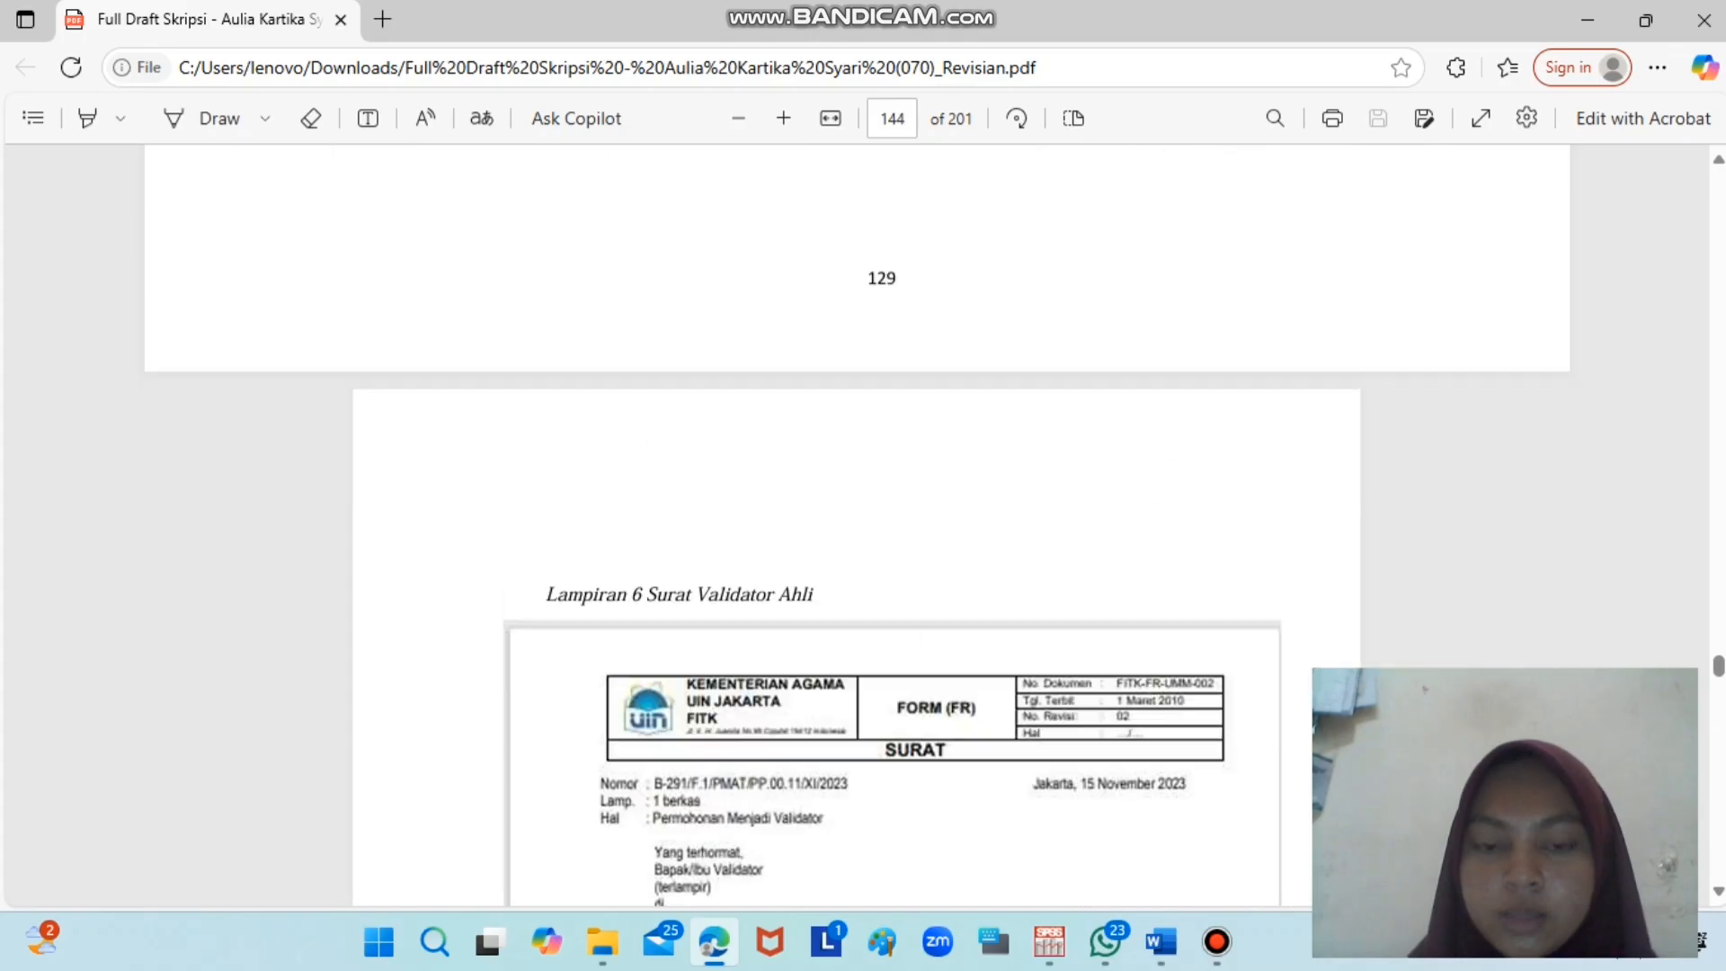
scroll(857, 526, down, 20)
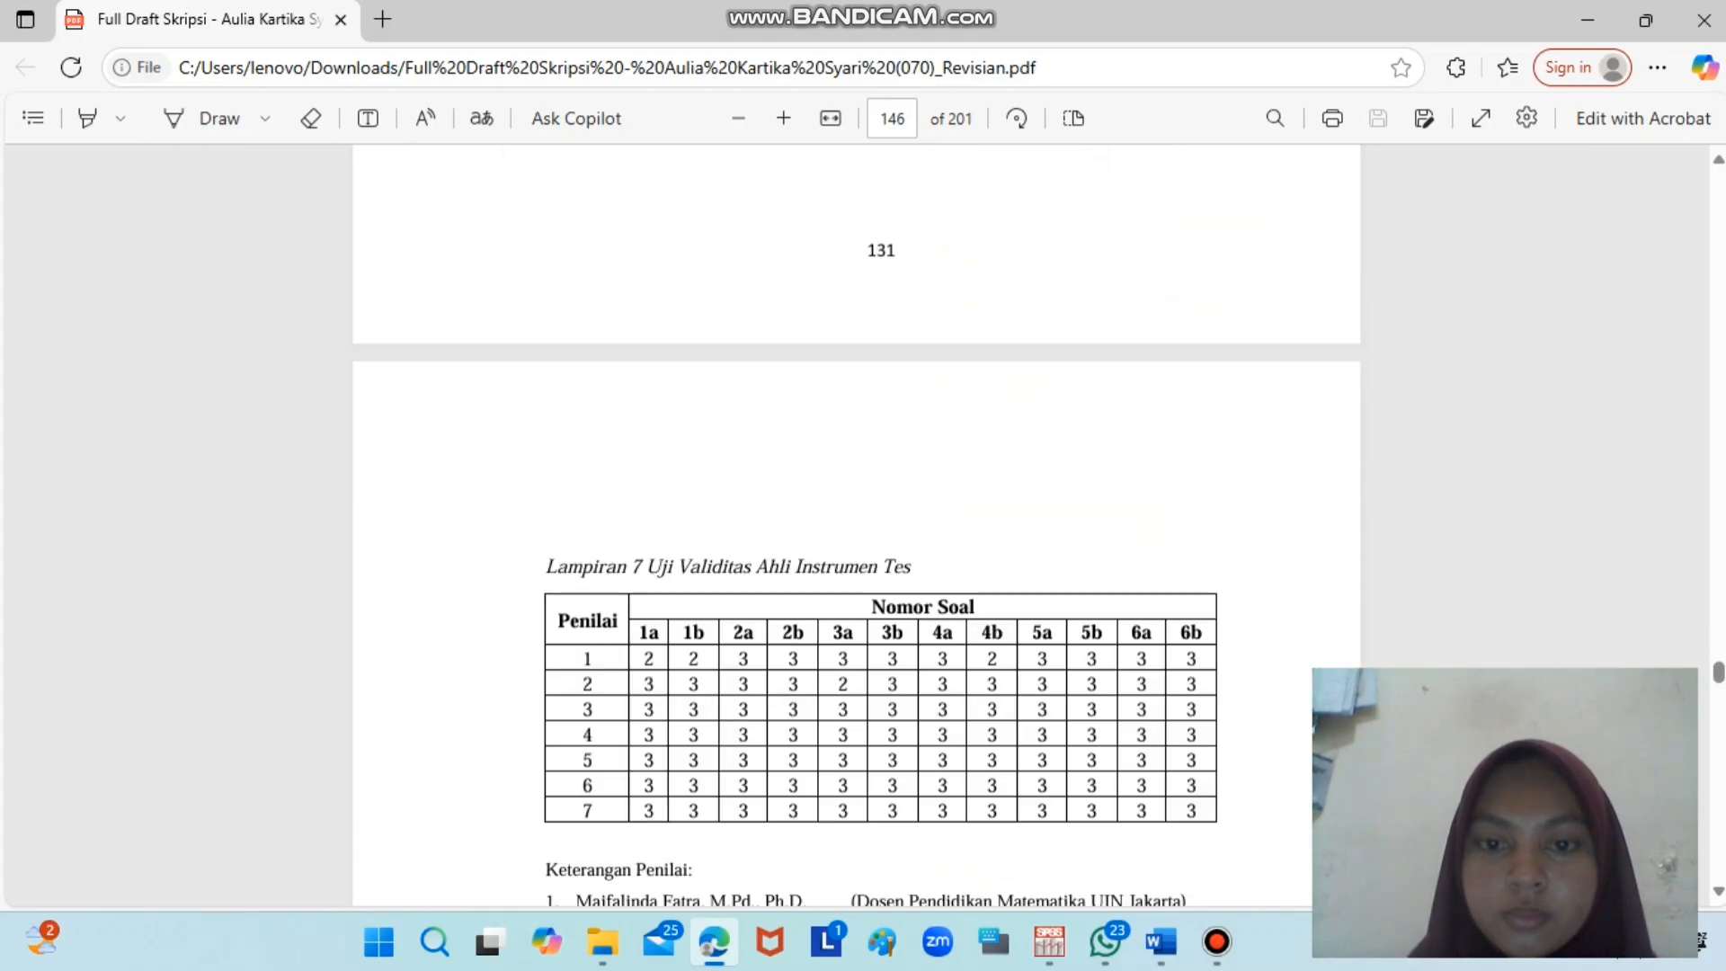
scroll(857, 526, down, 20)
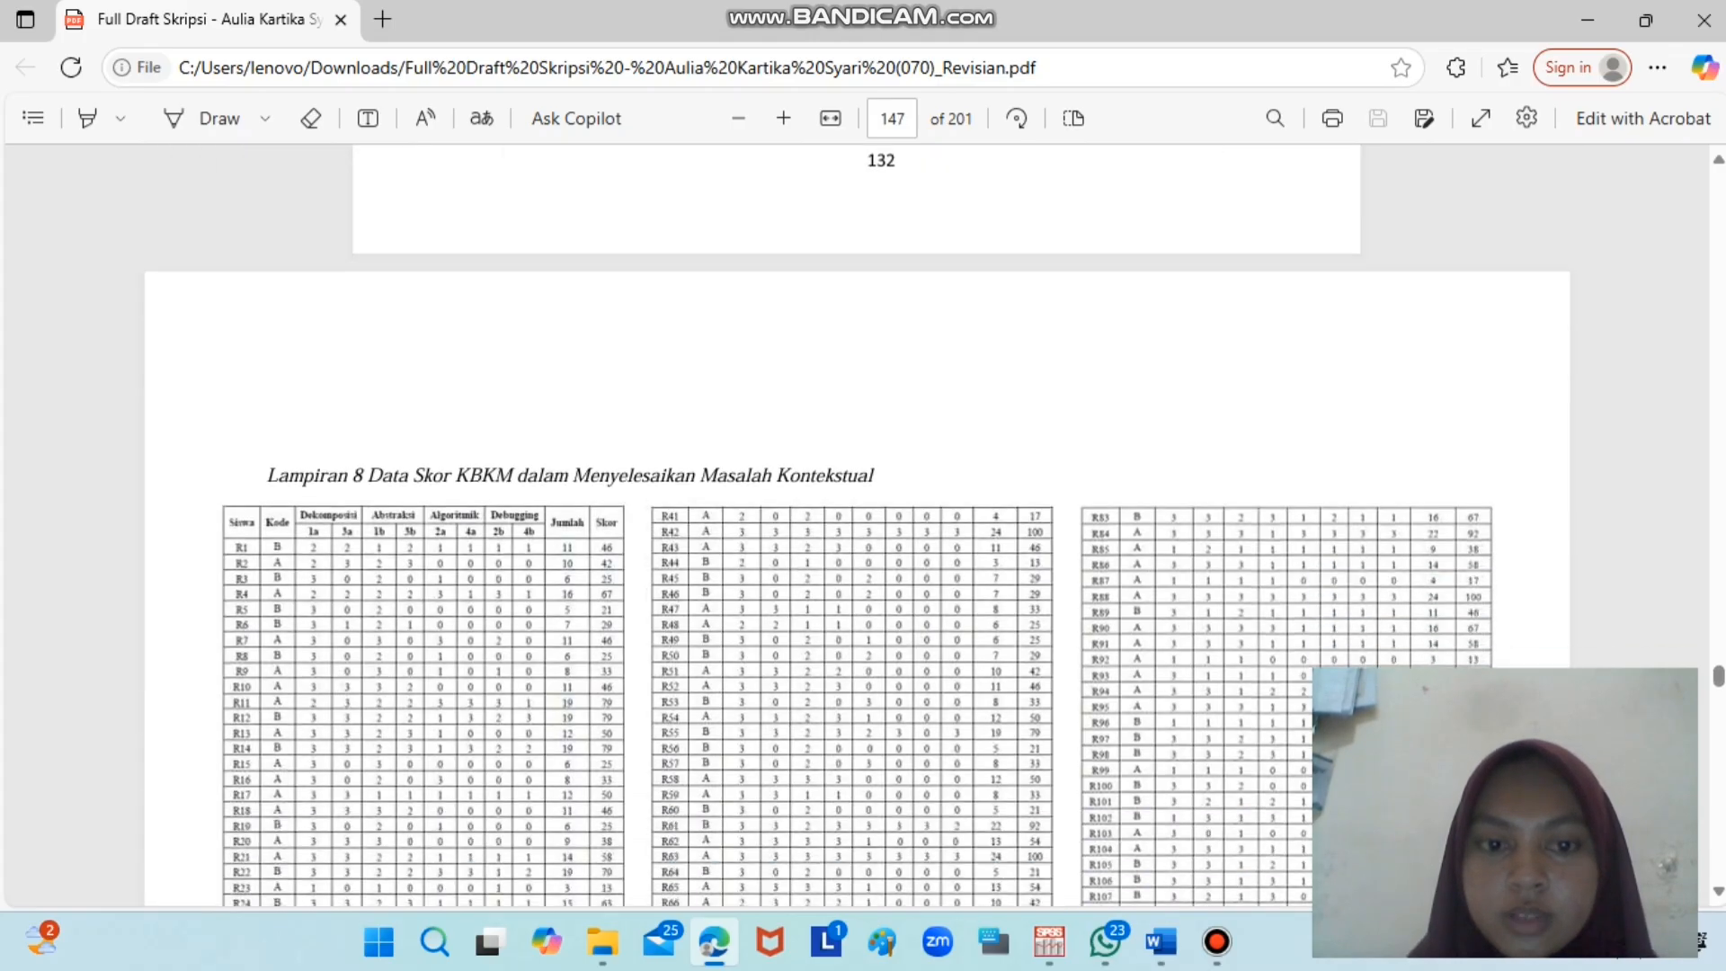
scroll(858, 525, down, 20)
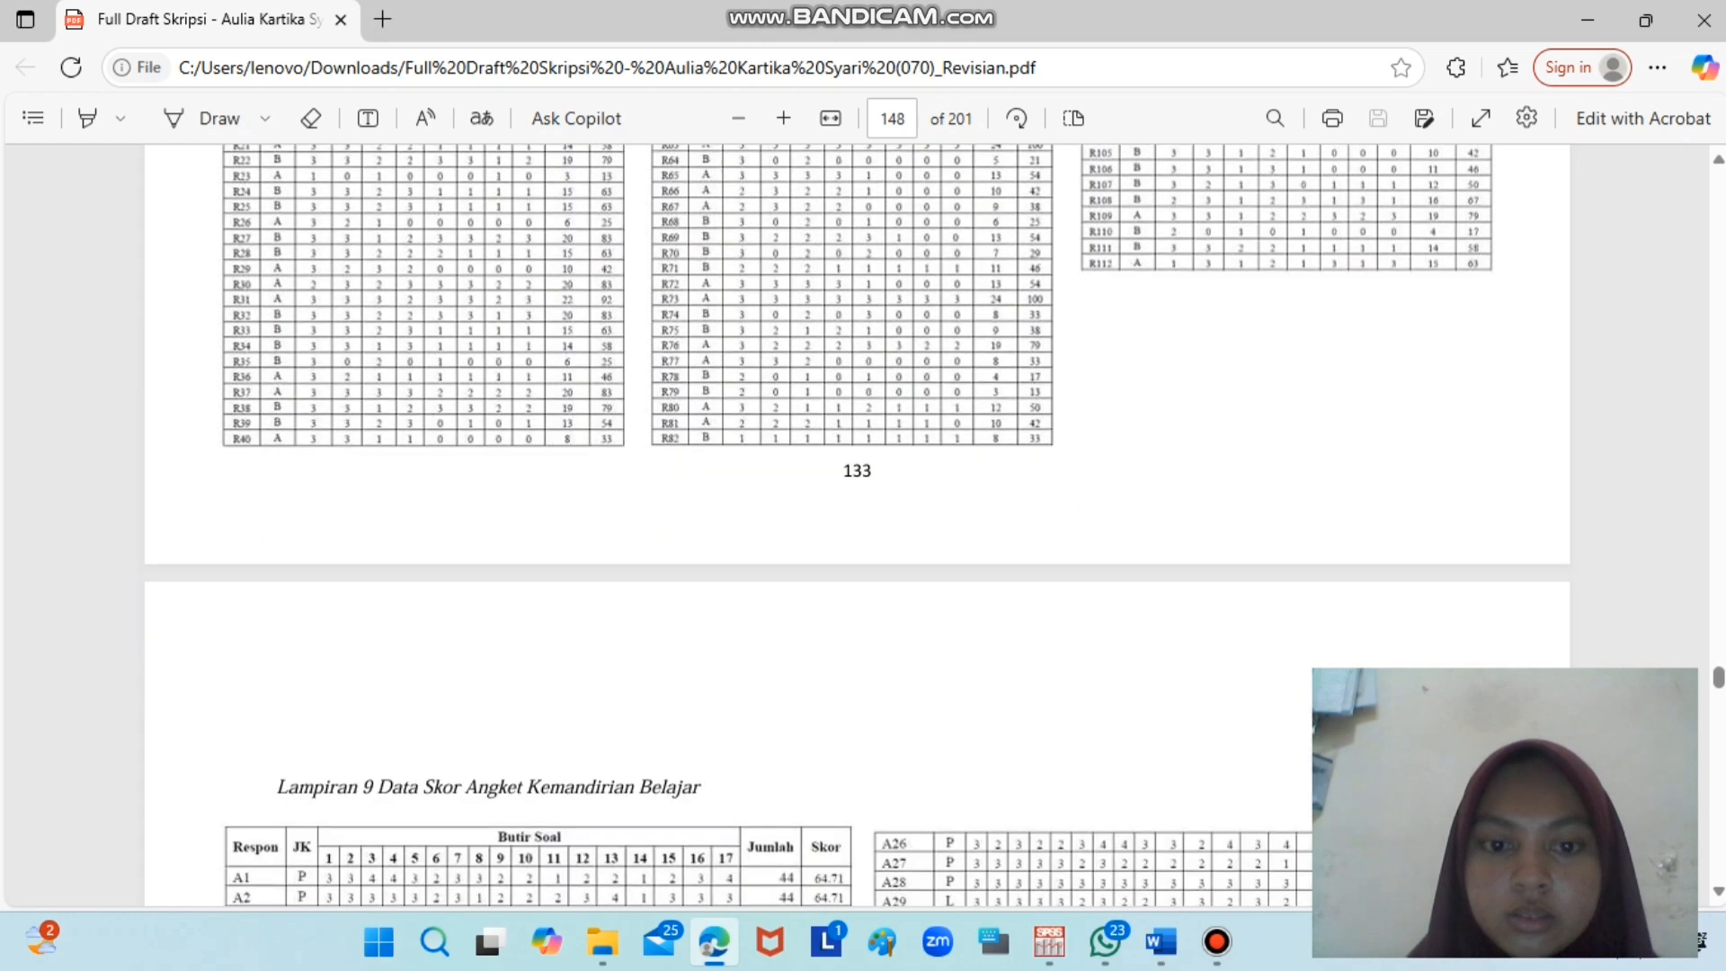
scroll(857, 526, down, 8)
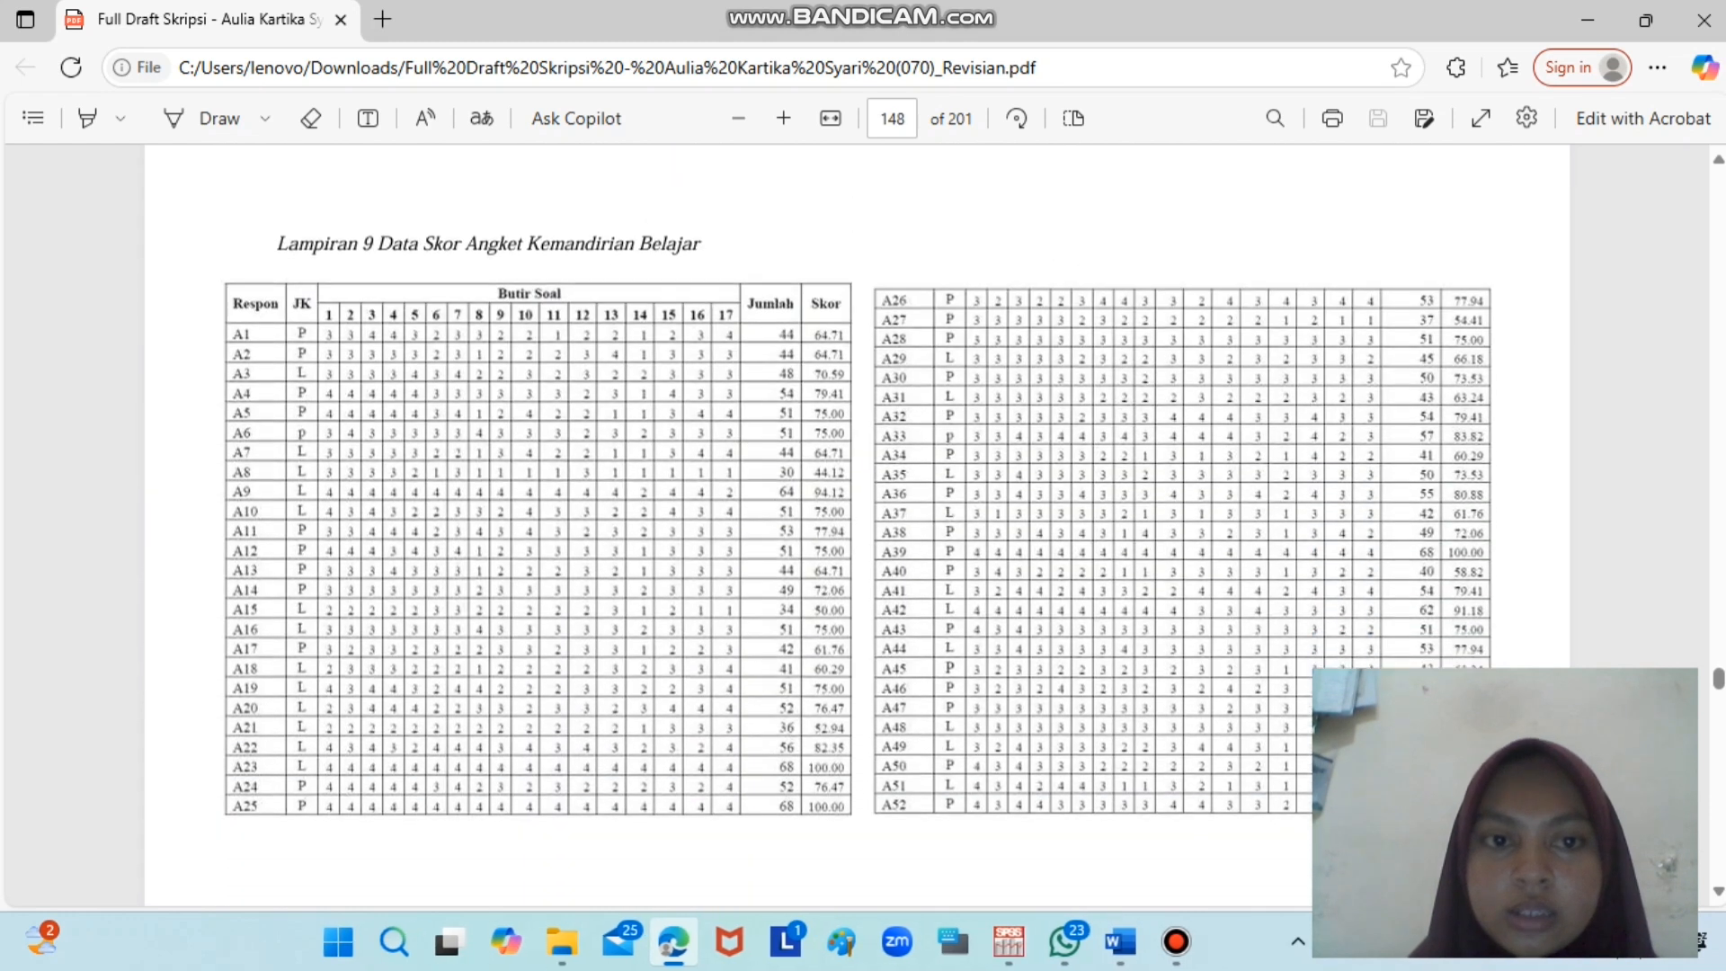
- Look through the Lampiran 9 questionnaire score tables, from respondent A1 to A112
scroll(858, 526, down, 1)
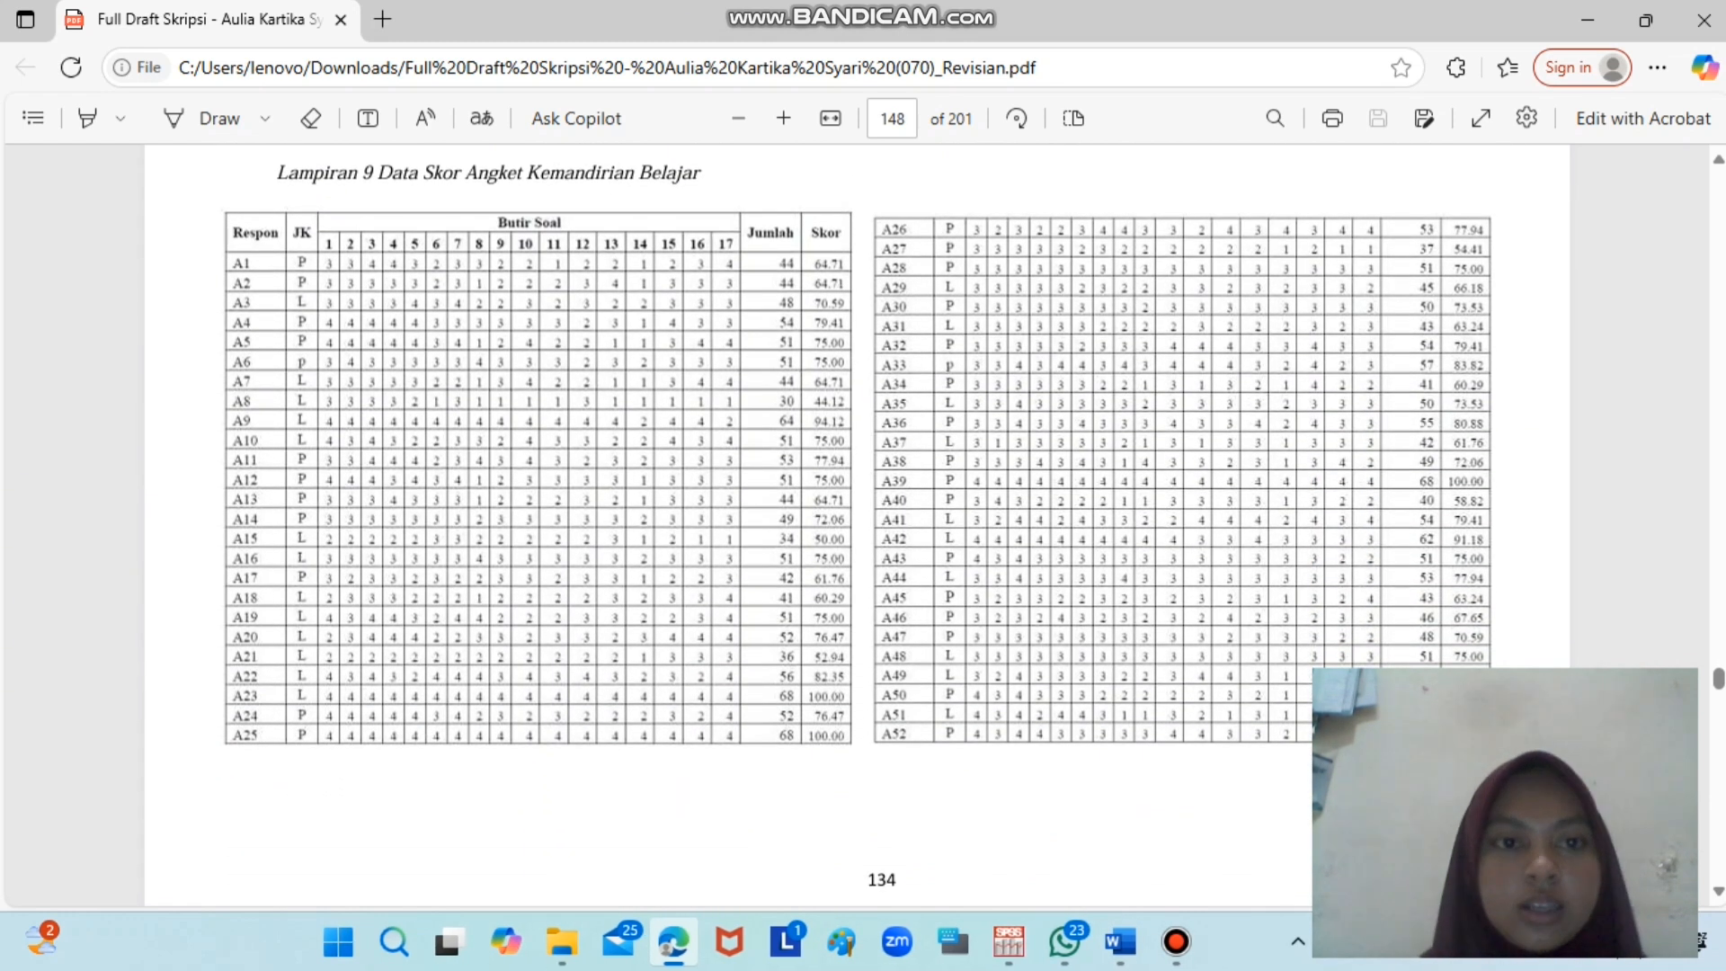
scroll(857, 526, down, 1)
scroll(858, 526, up, 1)
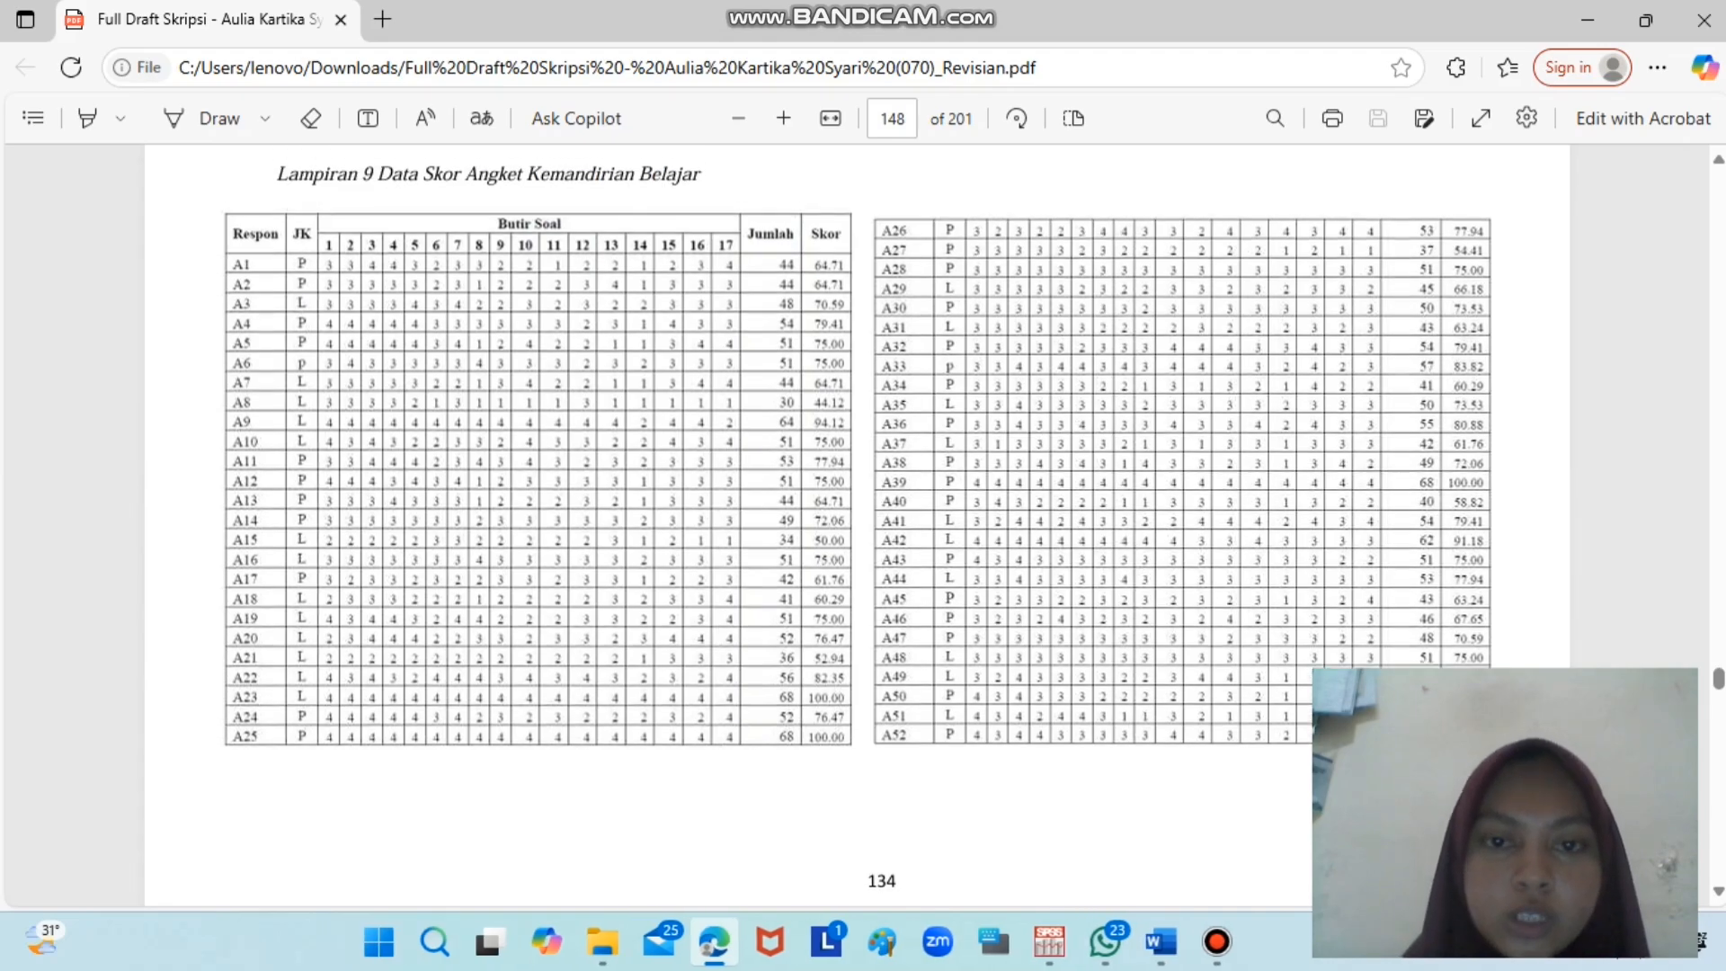
scroll(858, 526, up, 1)
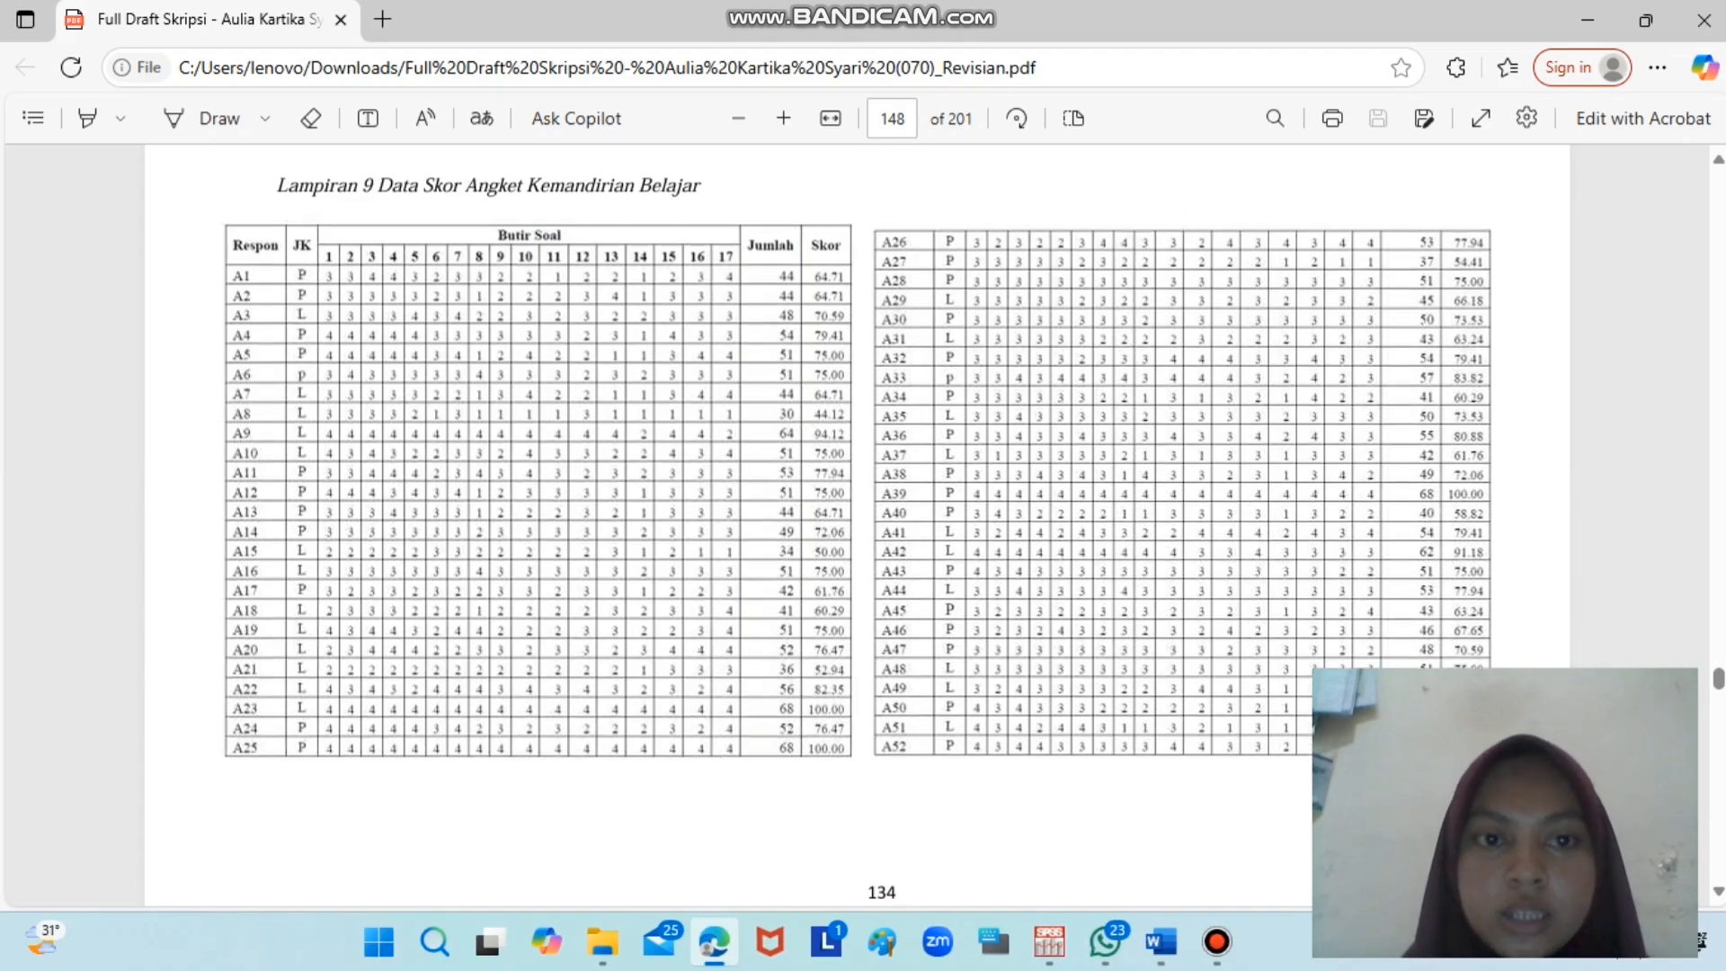
scroll(858, 526, down, 10)
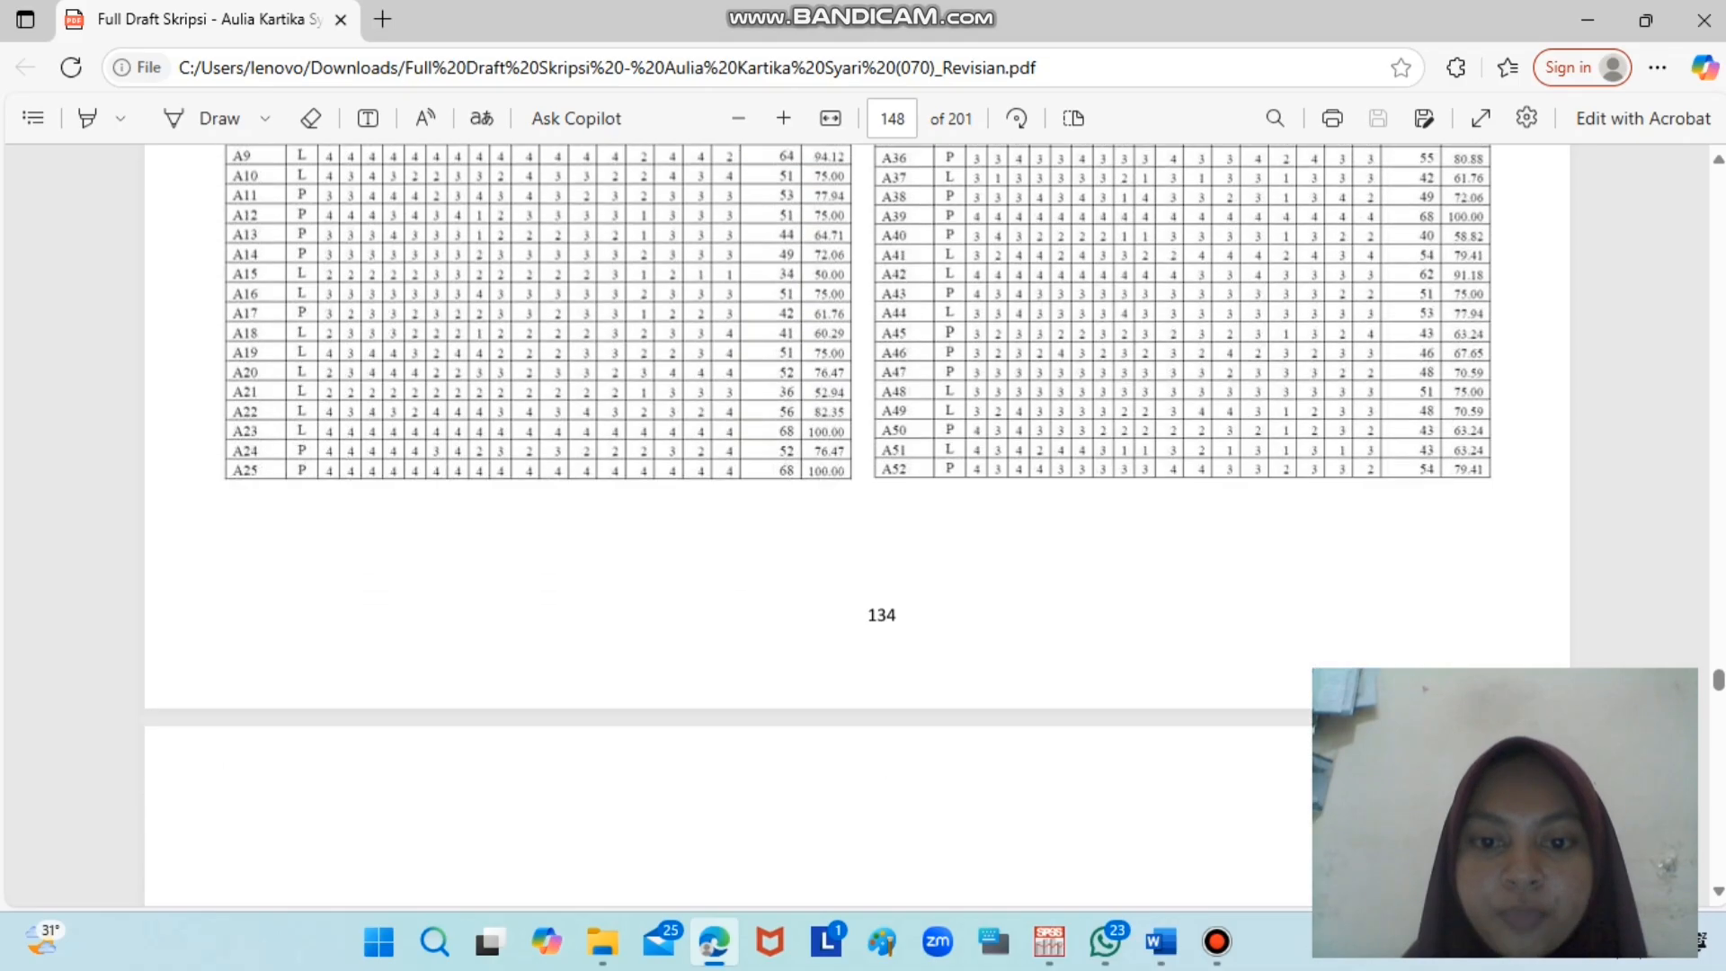
scroll(857, 526, down, 2)
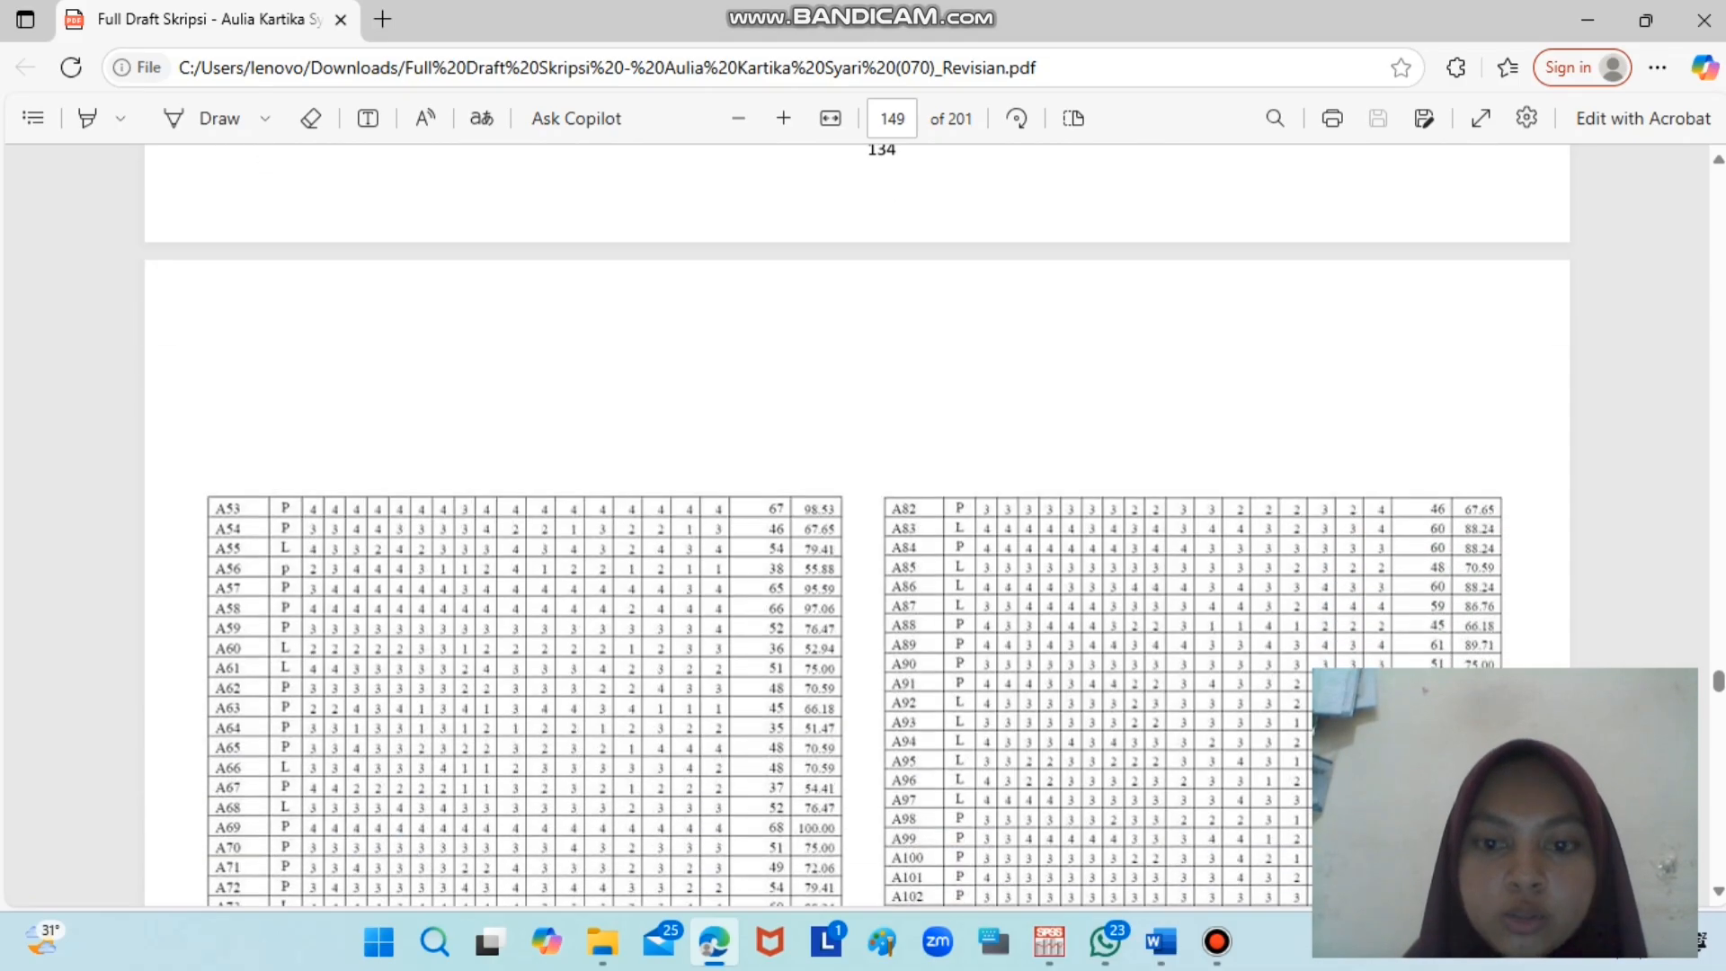
scroll(857, 526, down, 4)
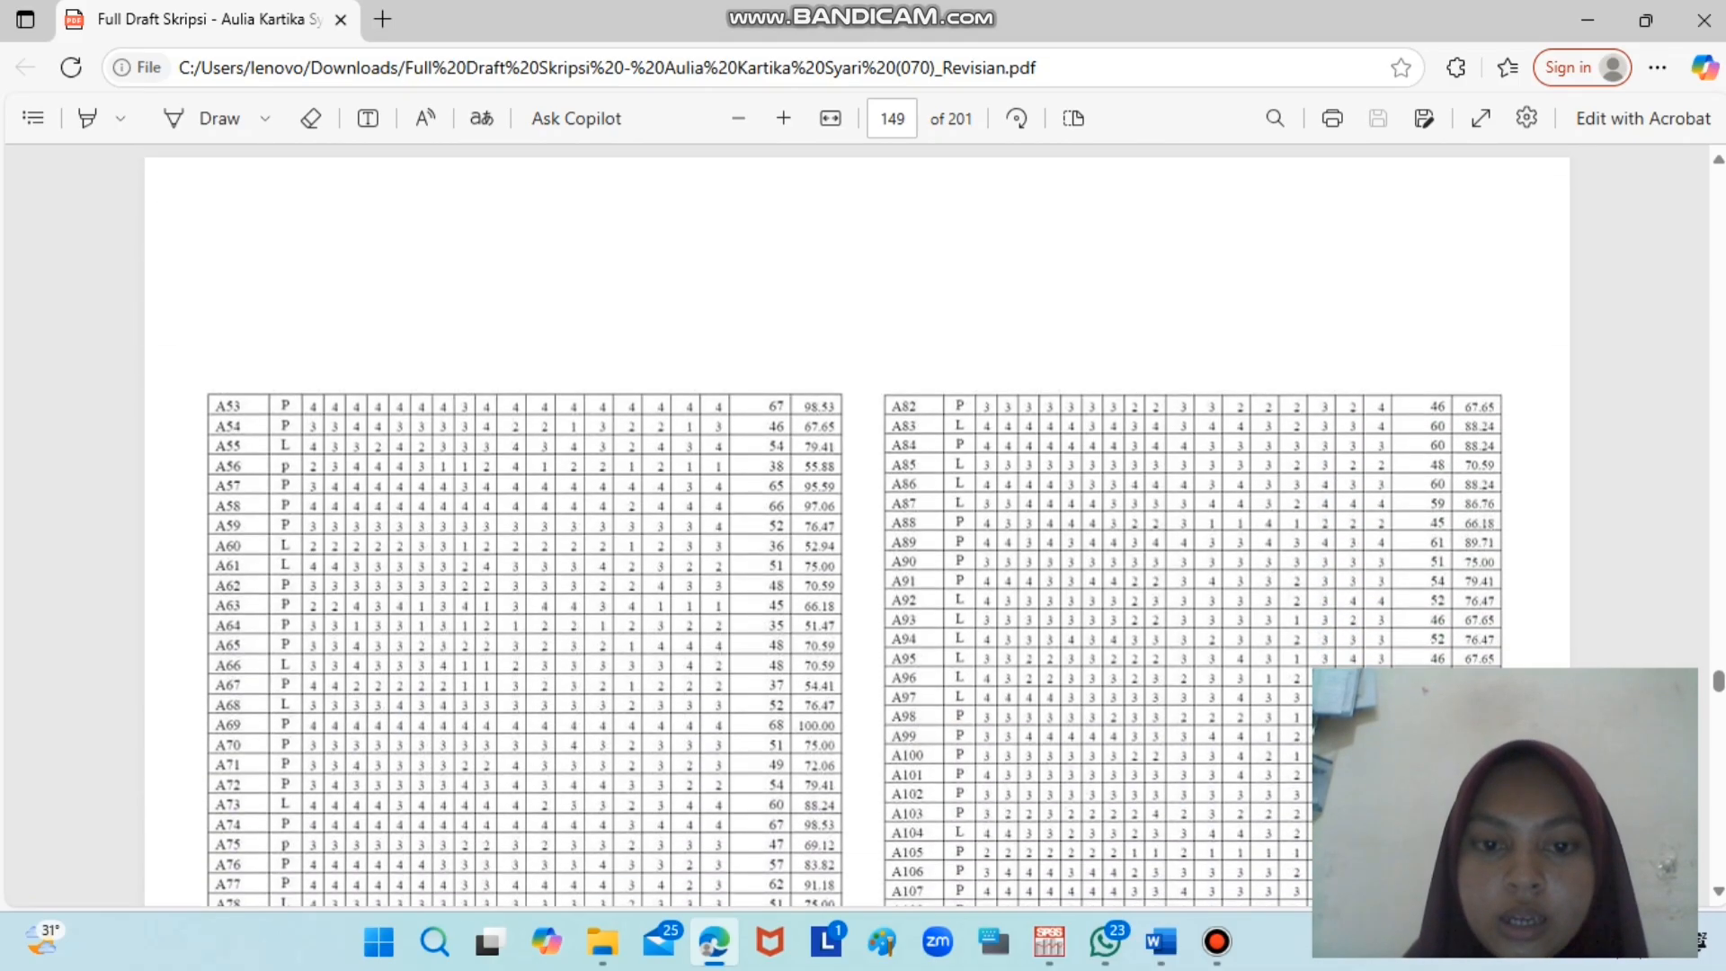
scroll(858, 526, down, 6)
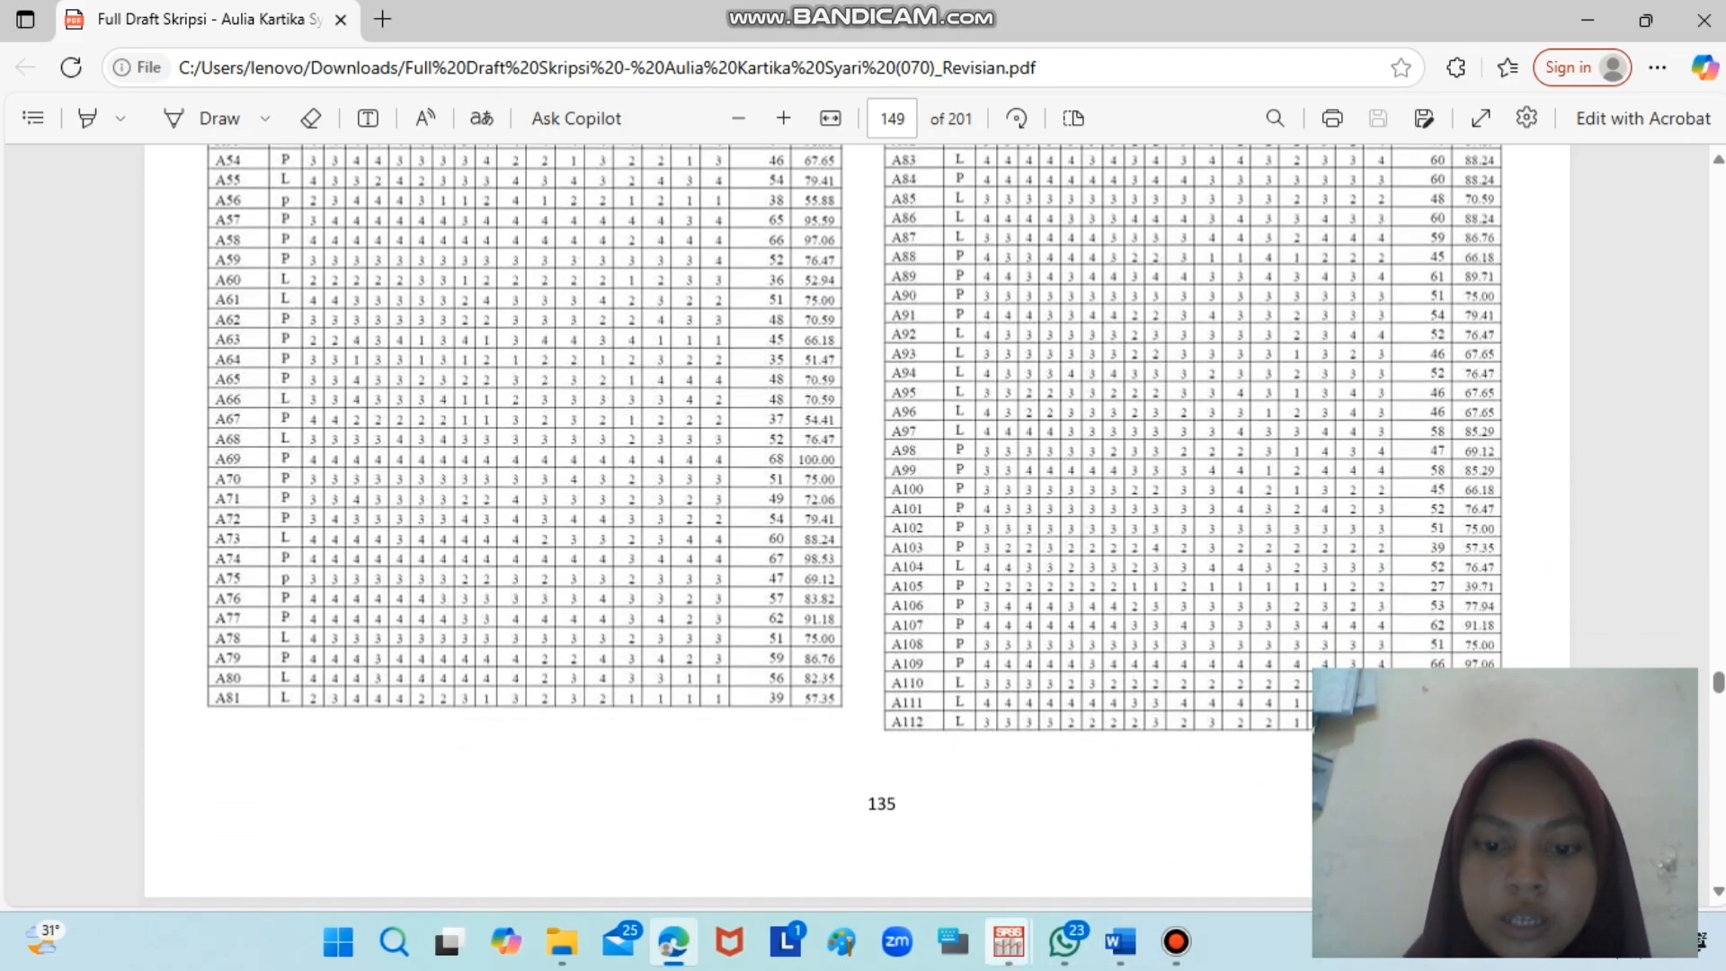
- Return to data validitas dan reliabilitas kb.sav in SPSS and review its item scores, total_skor column and variable definitions
mouse_move(1049, 941)
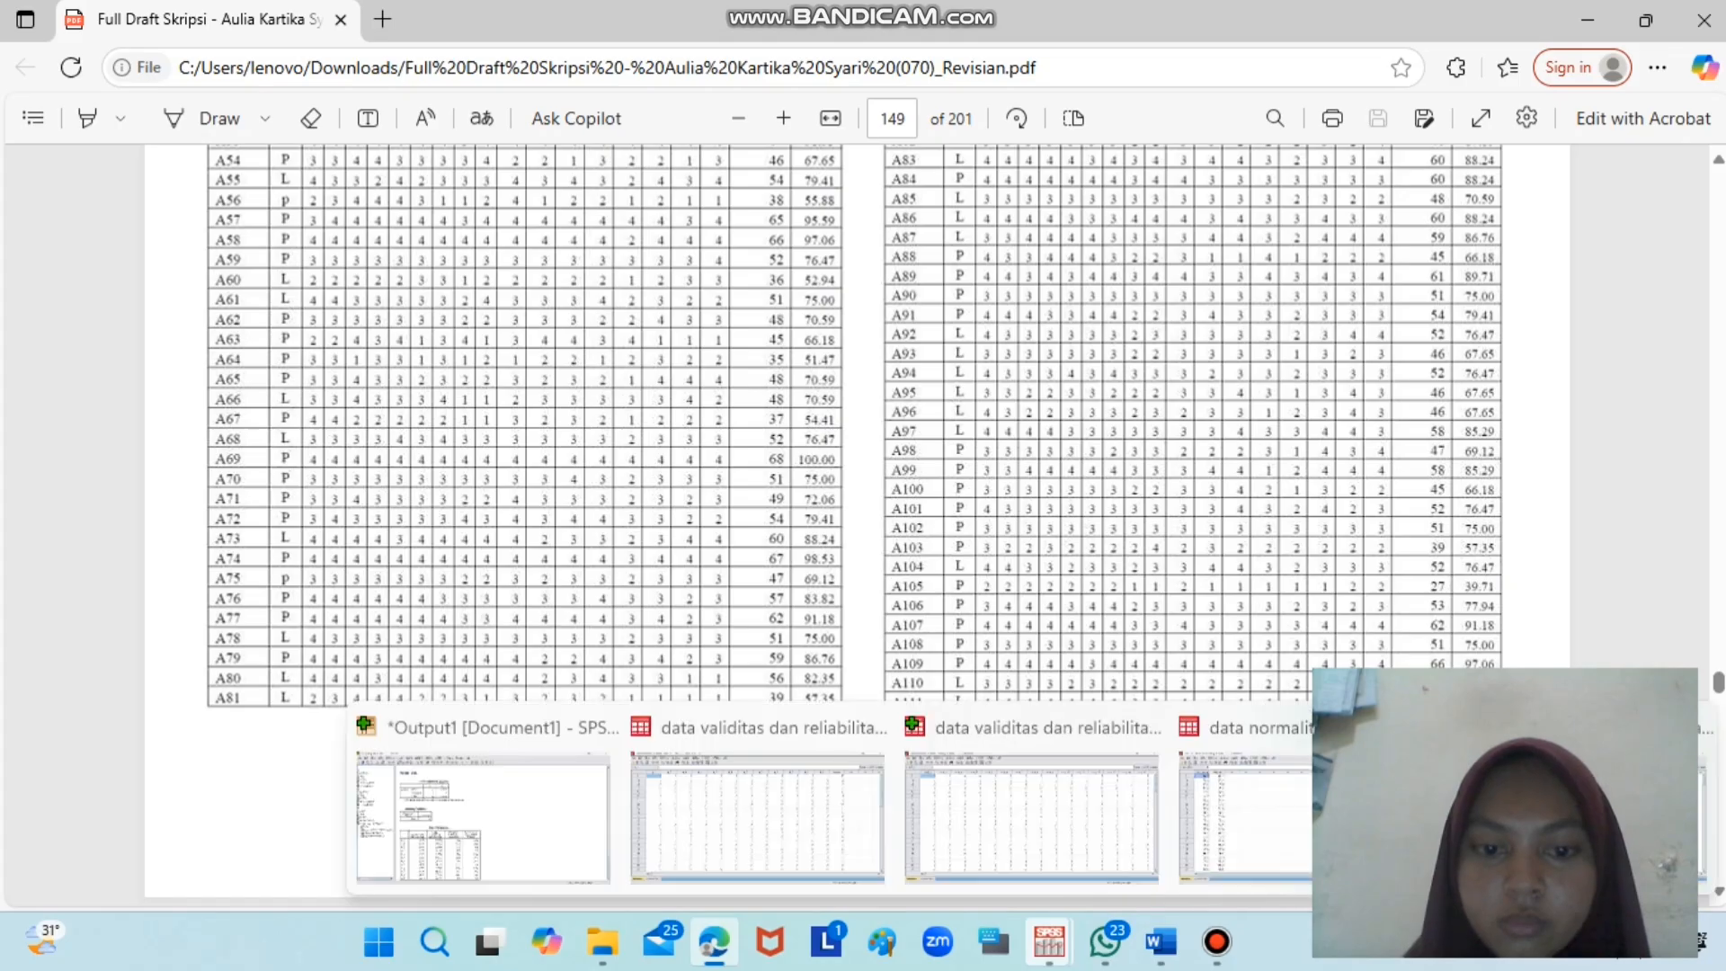
click(1031, 816)
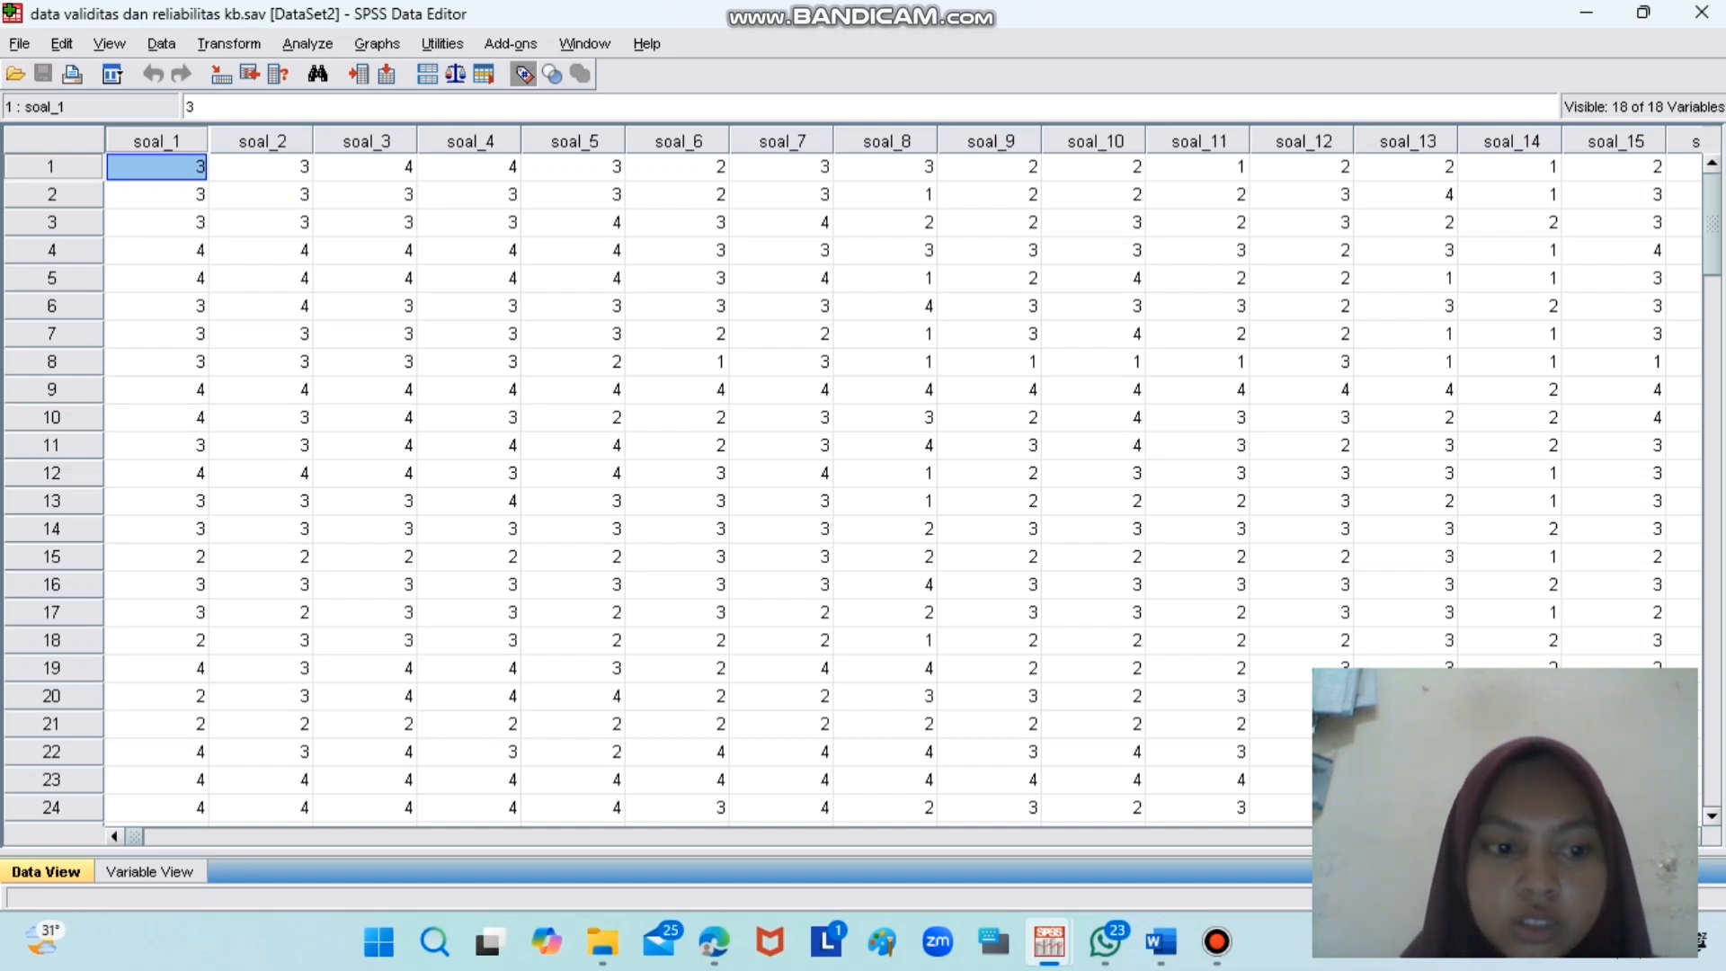
drag(134, 837, 738, 837)
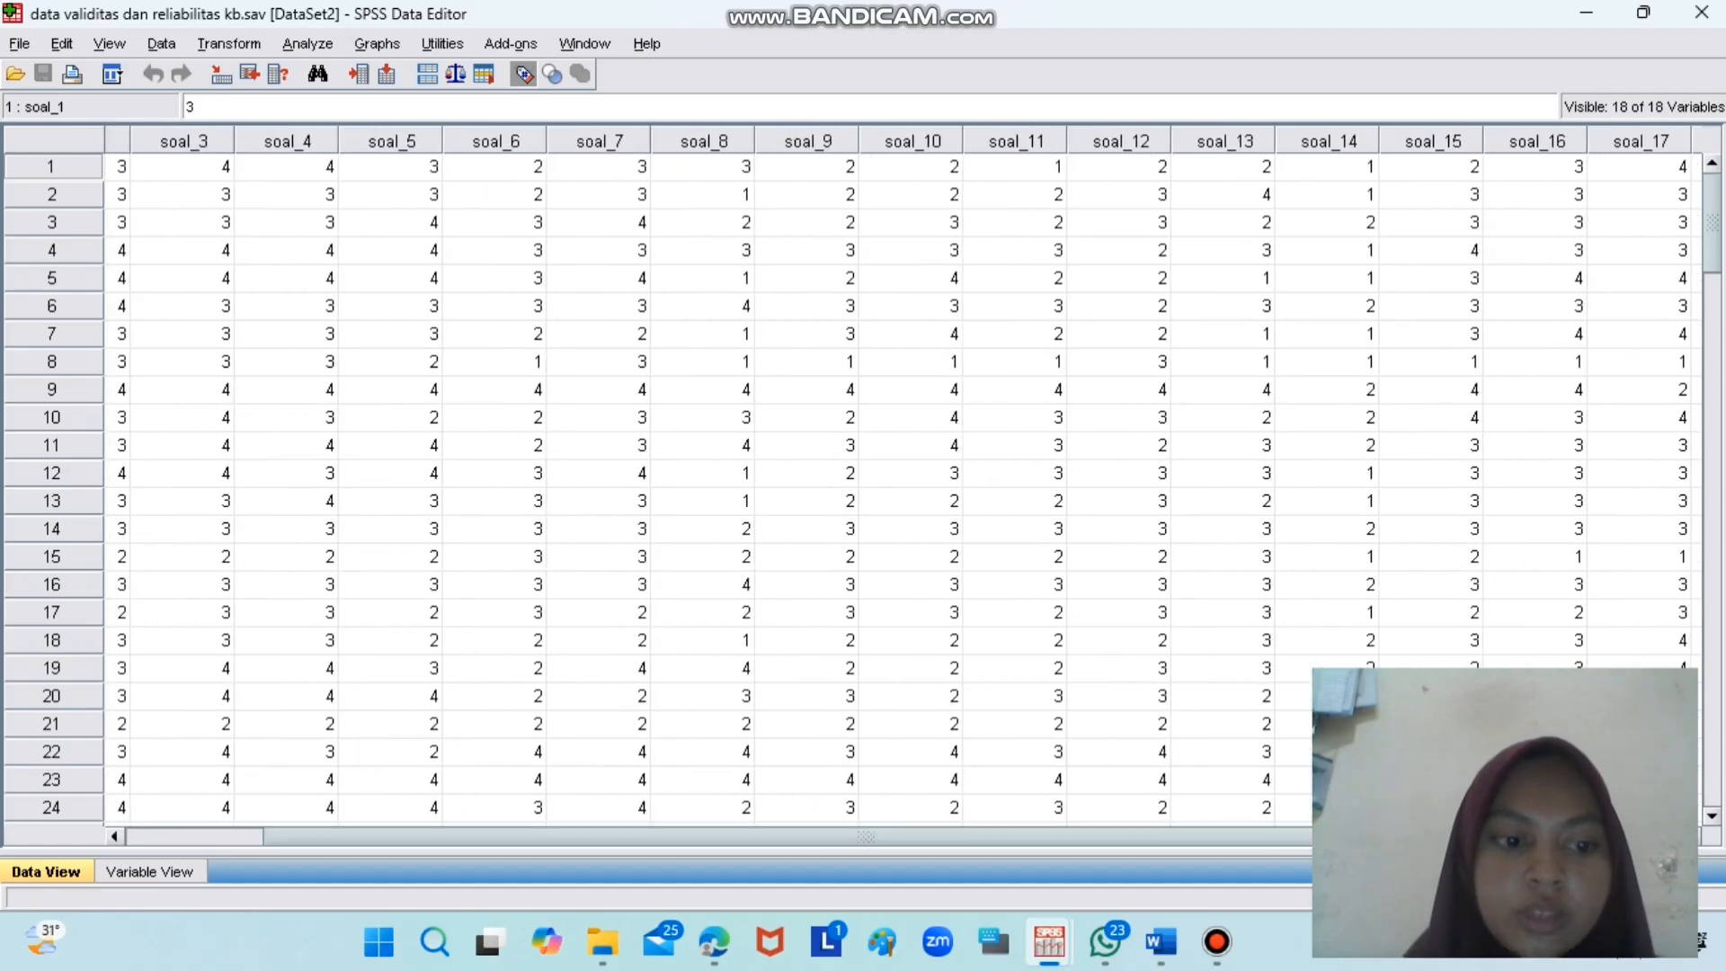
click(126, 871)
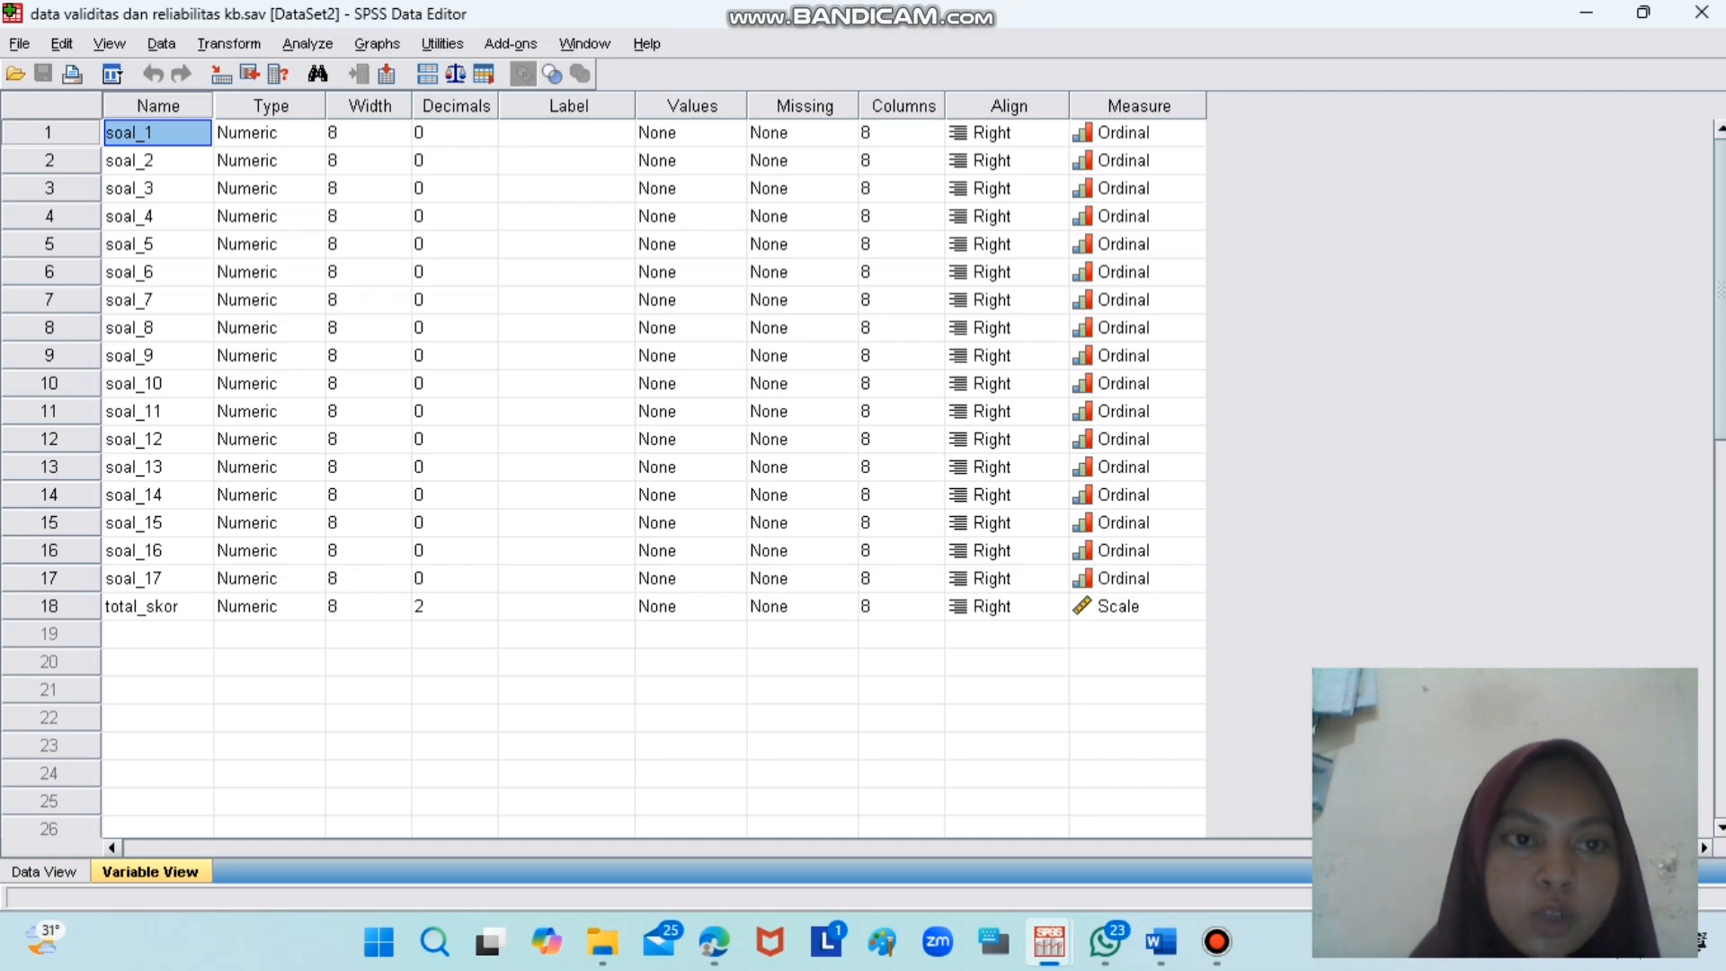
click(56, 870)
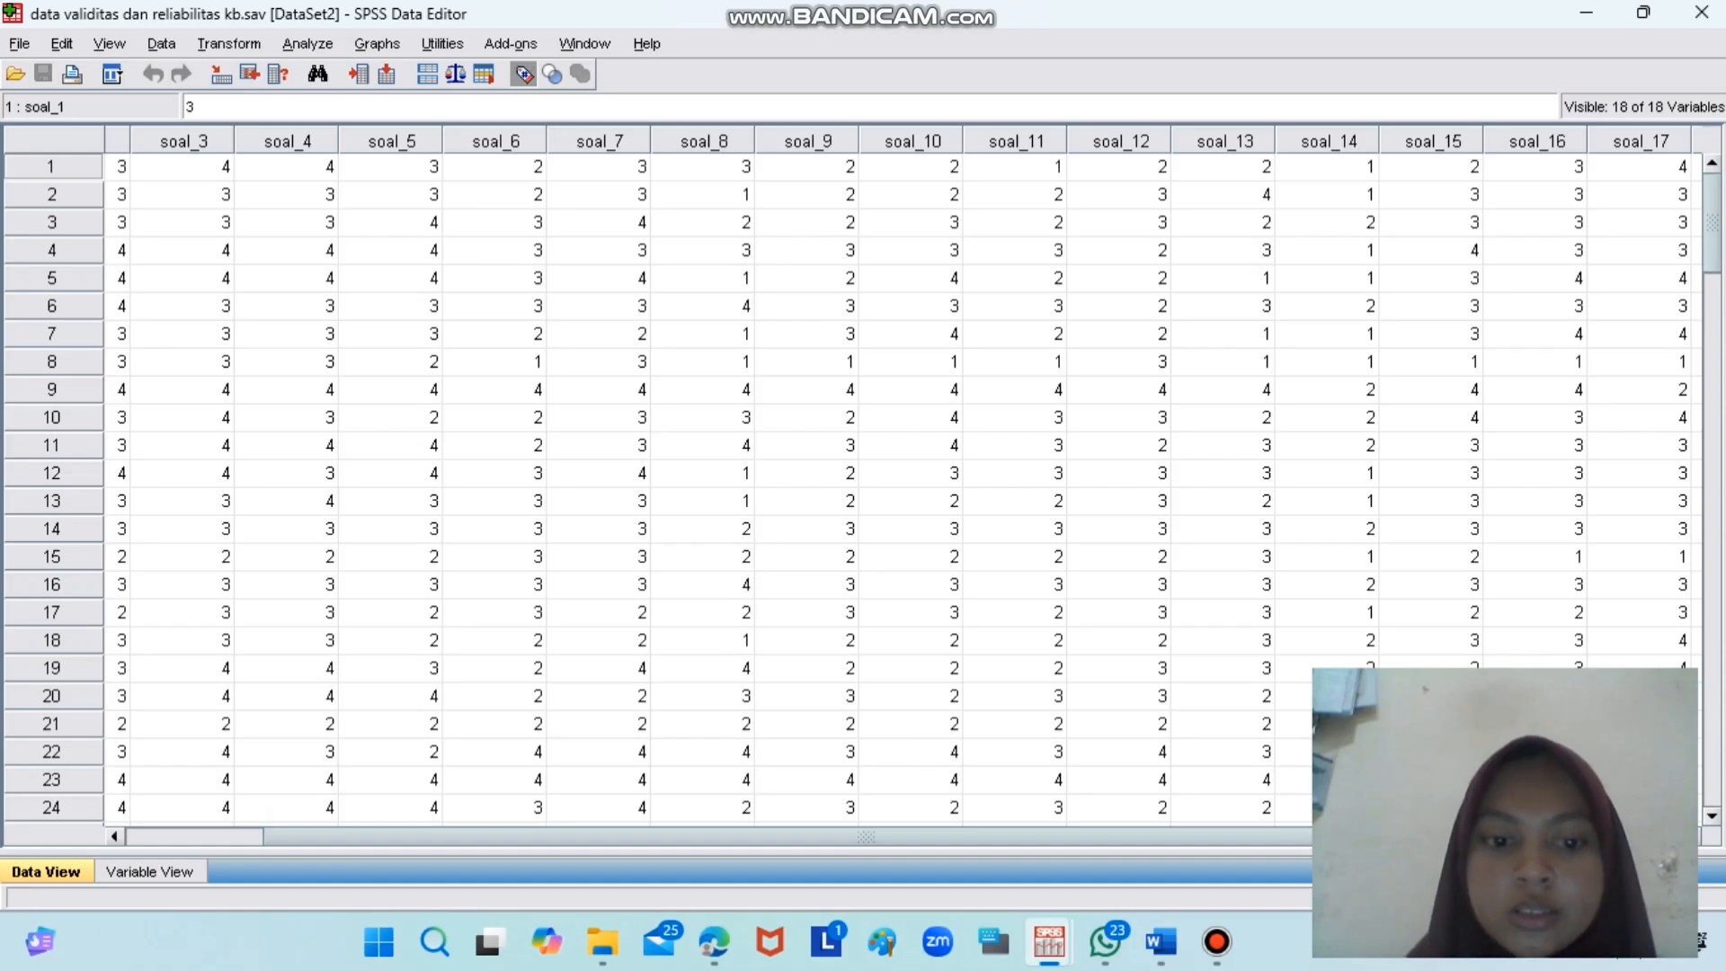
scroll(899, 490, right, 3)
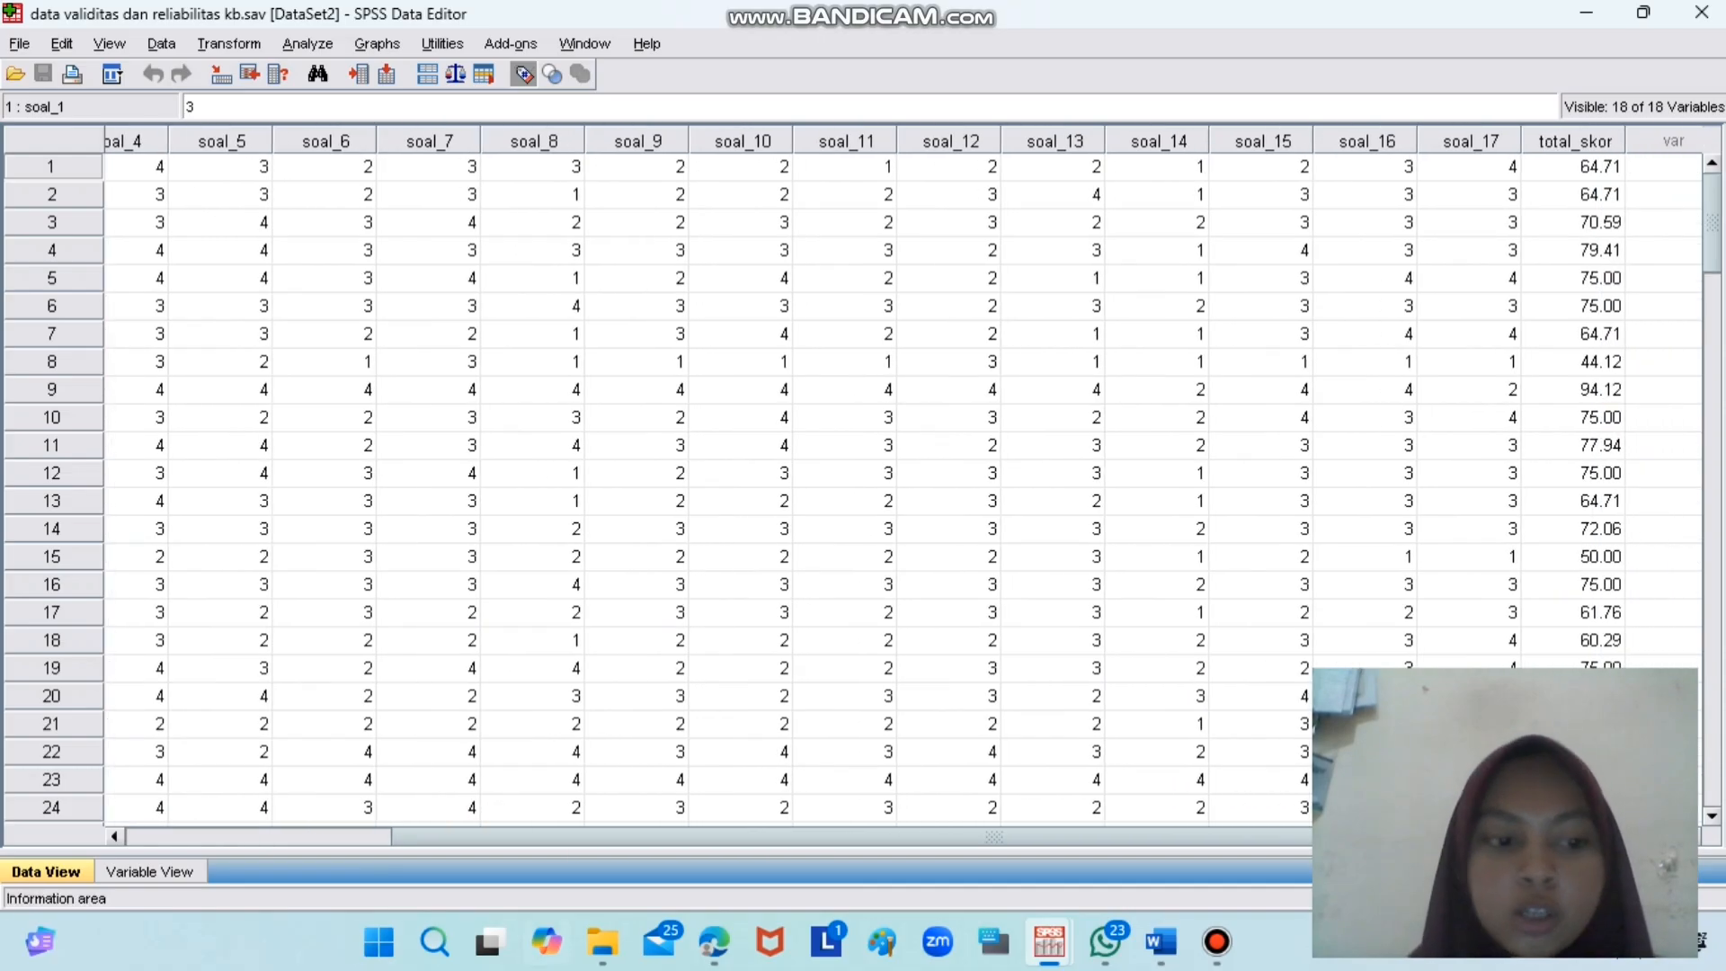
click(165, 871)
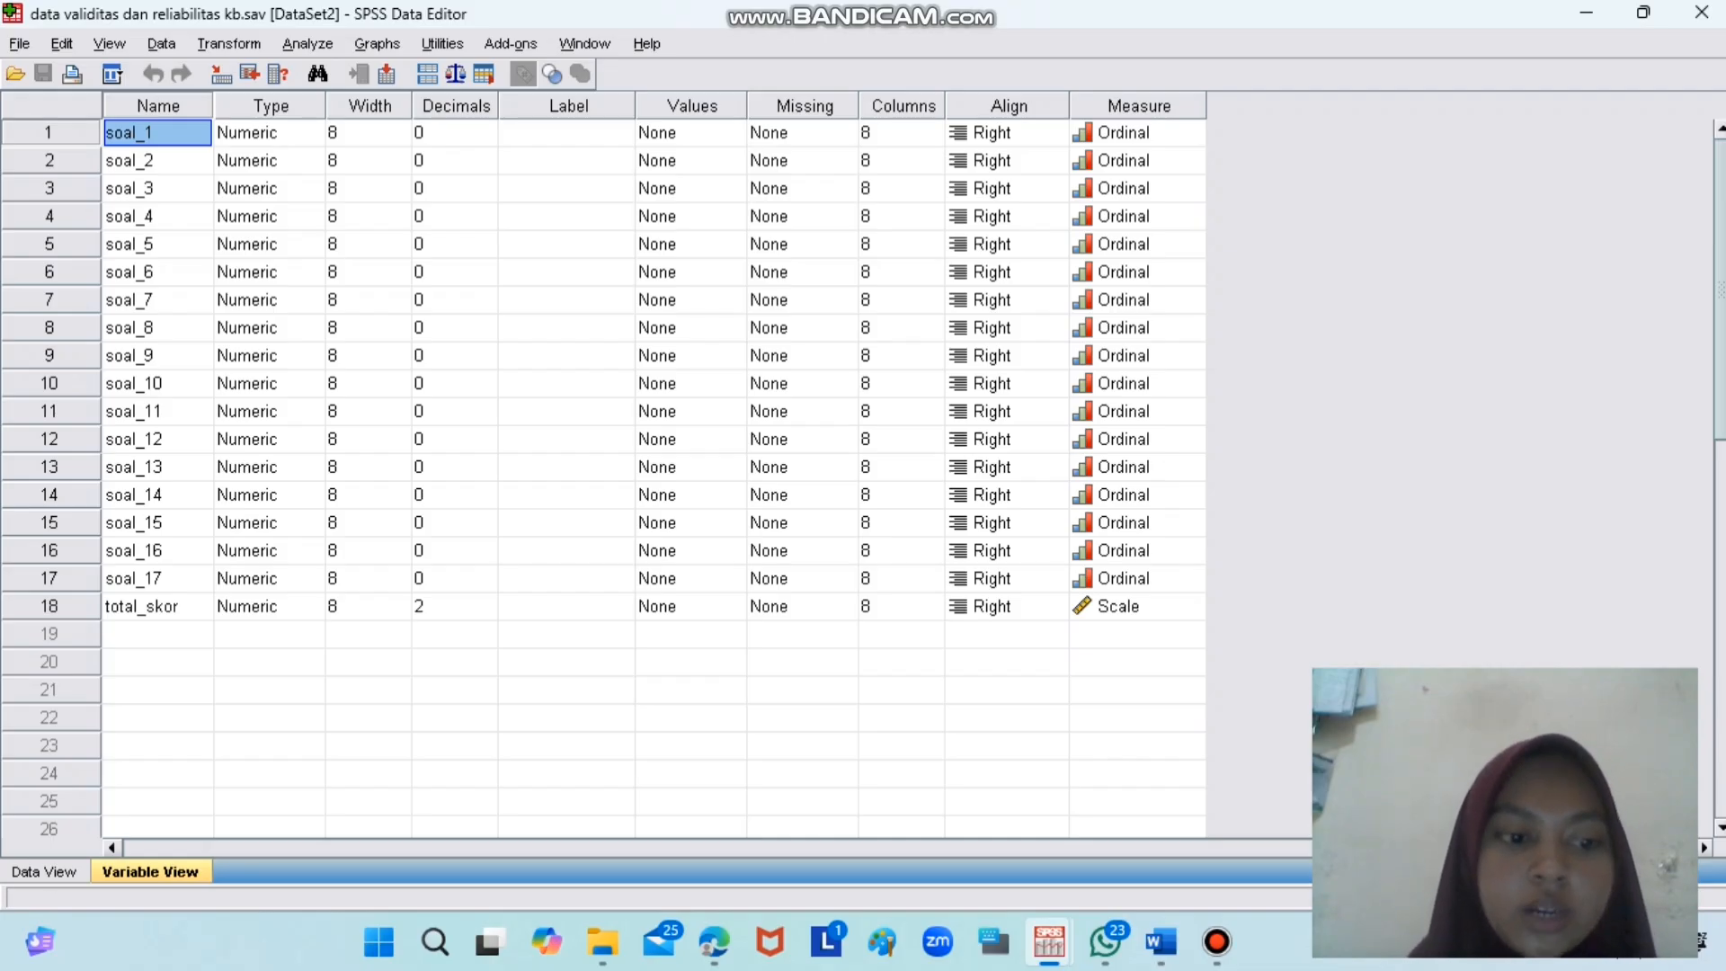
click(43, 871)
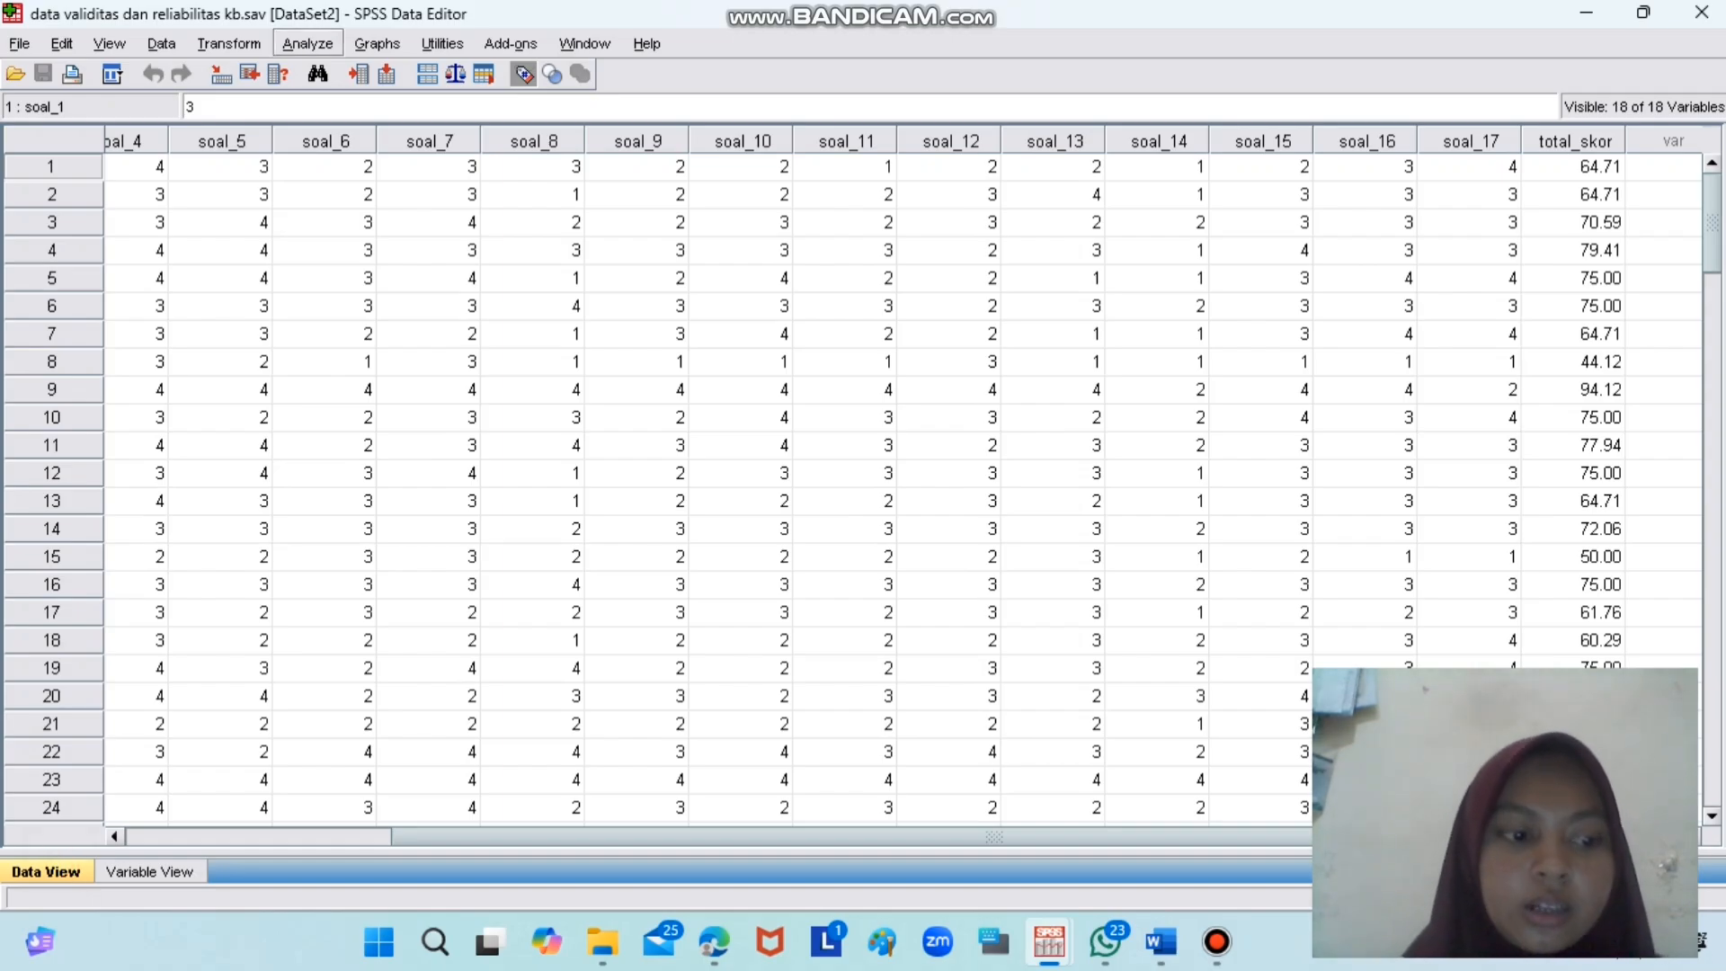
- Run a two-tailed bivariate Pearson correlation on soal_1 to soal_17 and total_skor, with significant correlations flagged
click(308, 43)
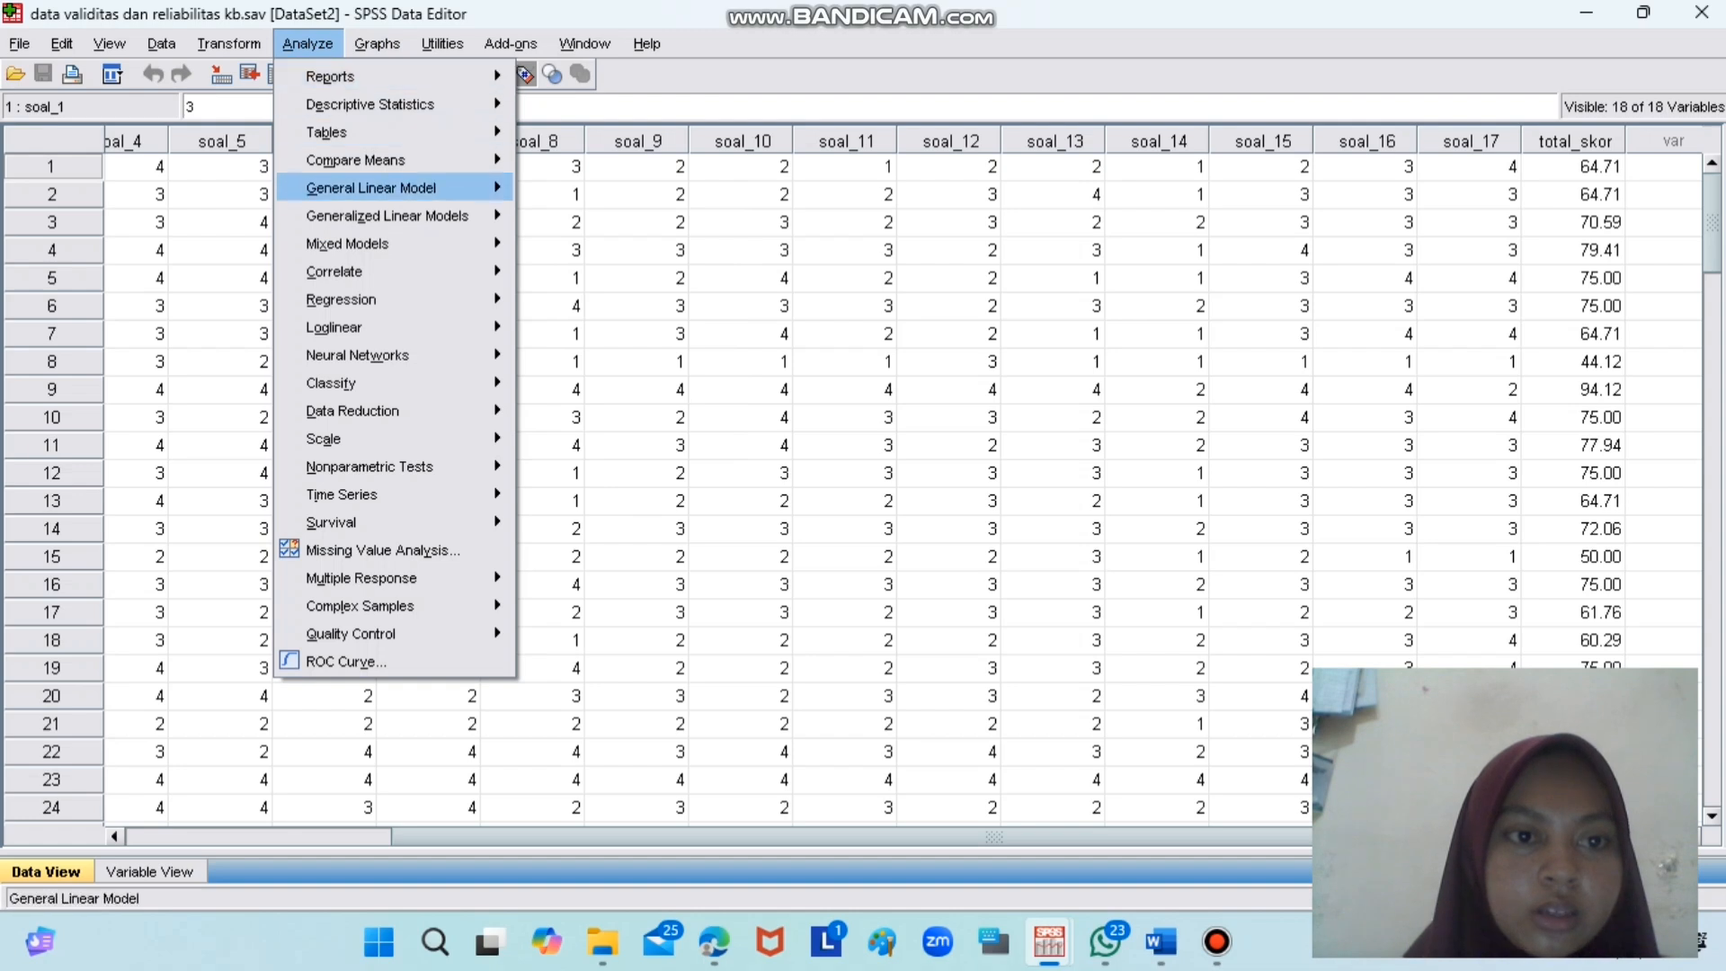
mouse_move(359, 271)
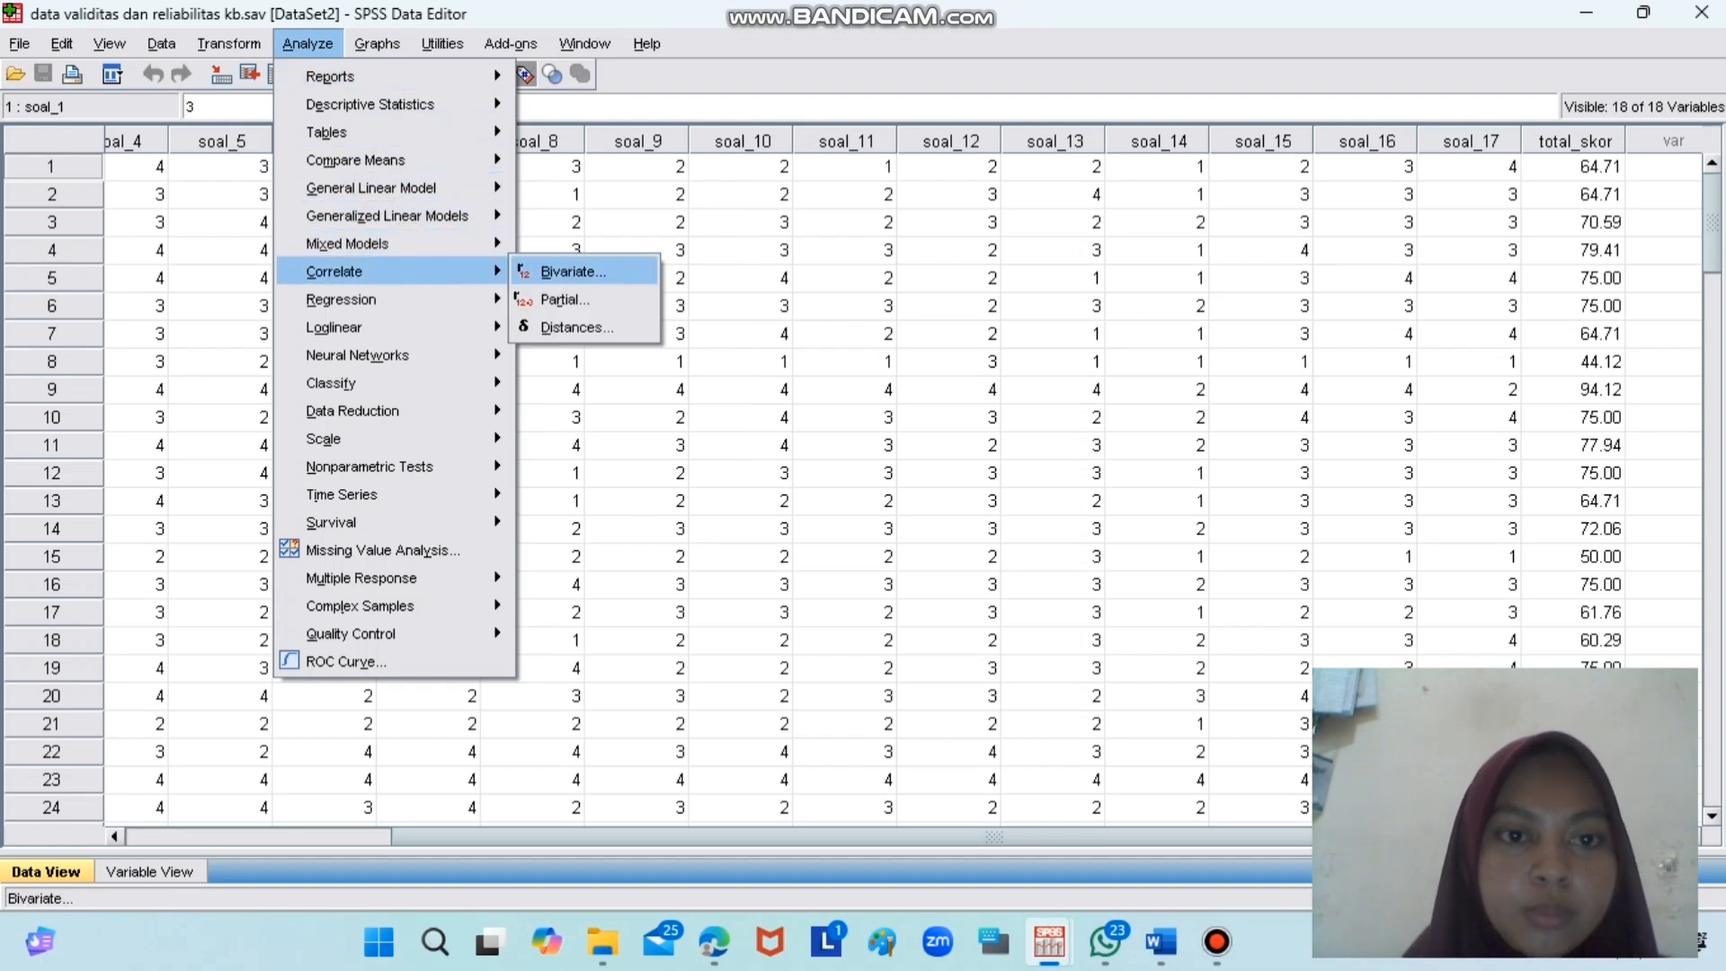
click(566, 271)
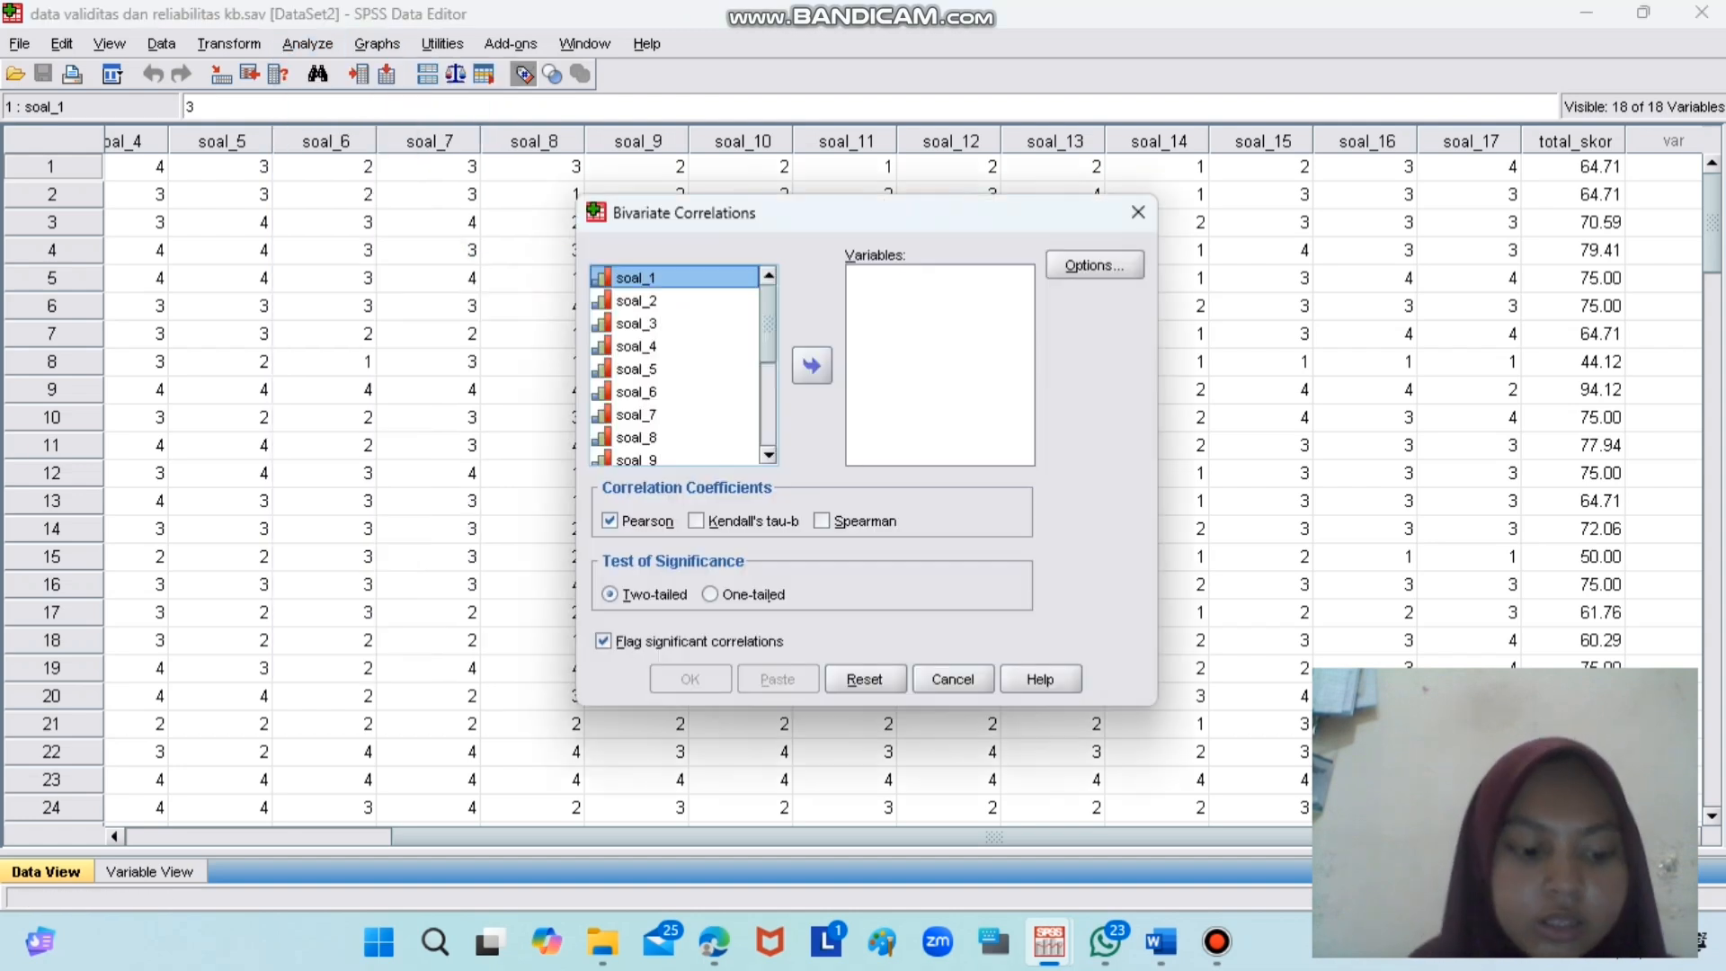
key(ctrl+a)
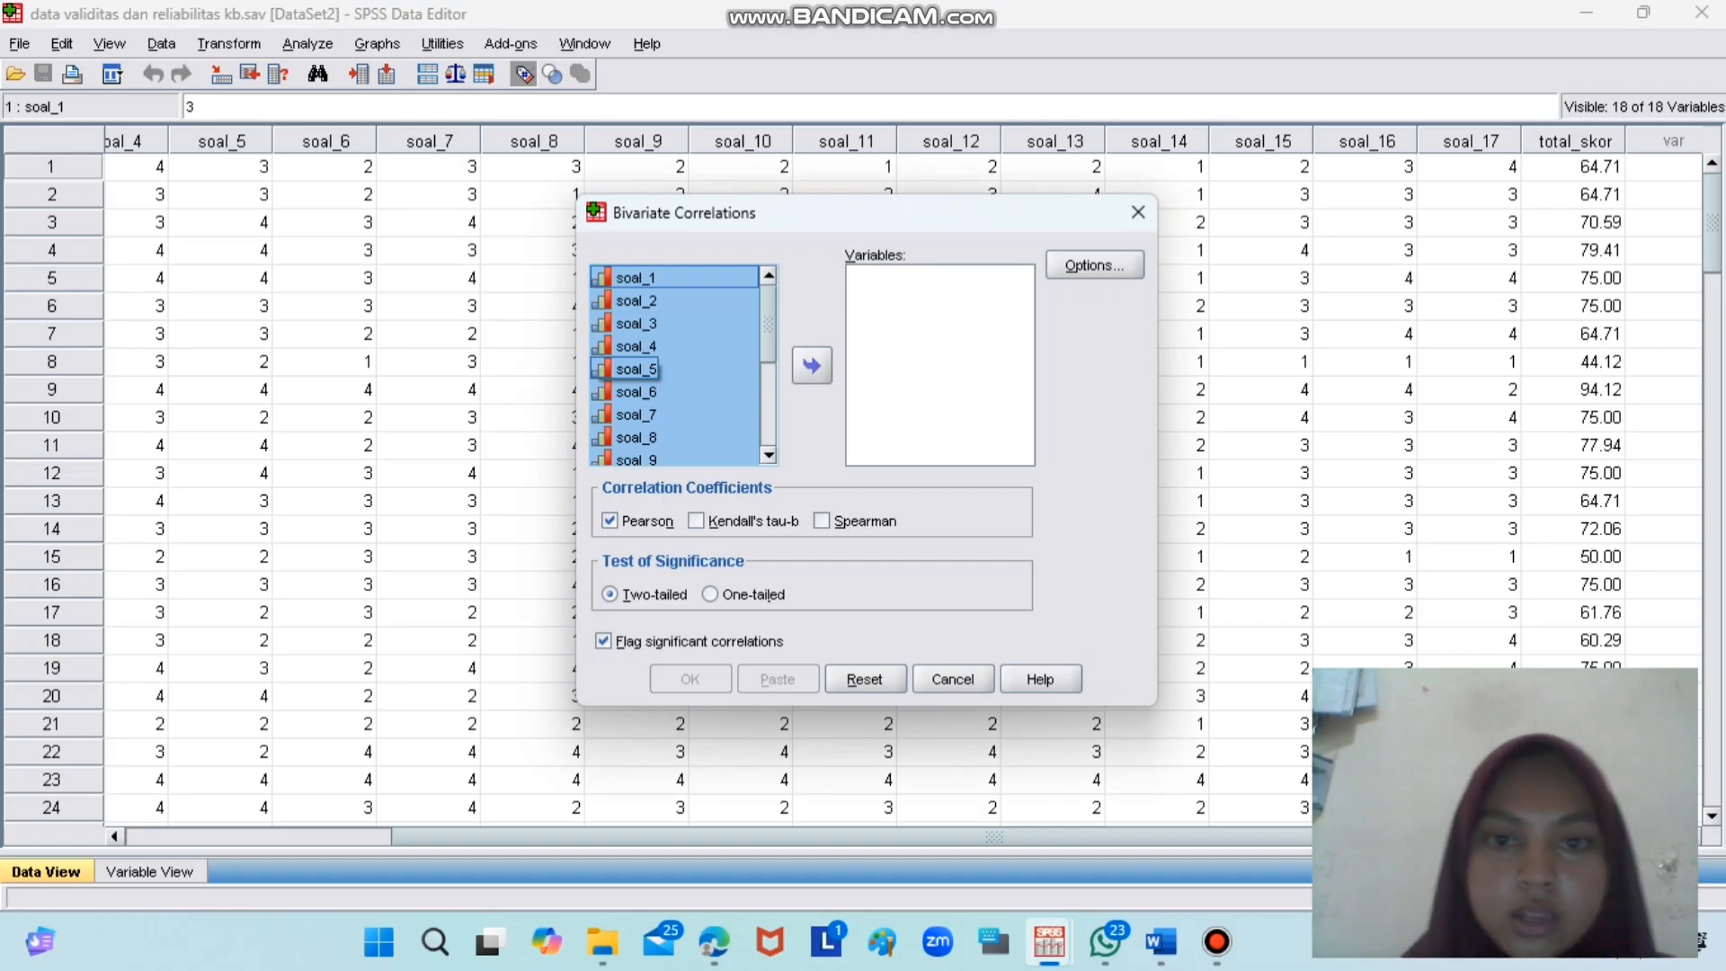
click(812, 365)
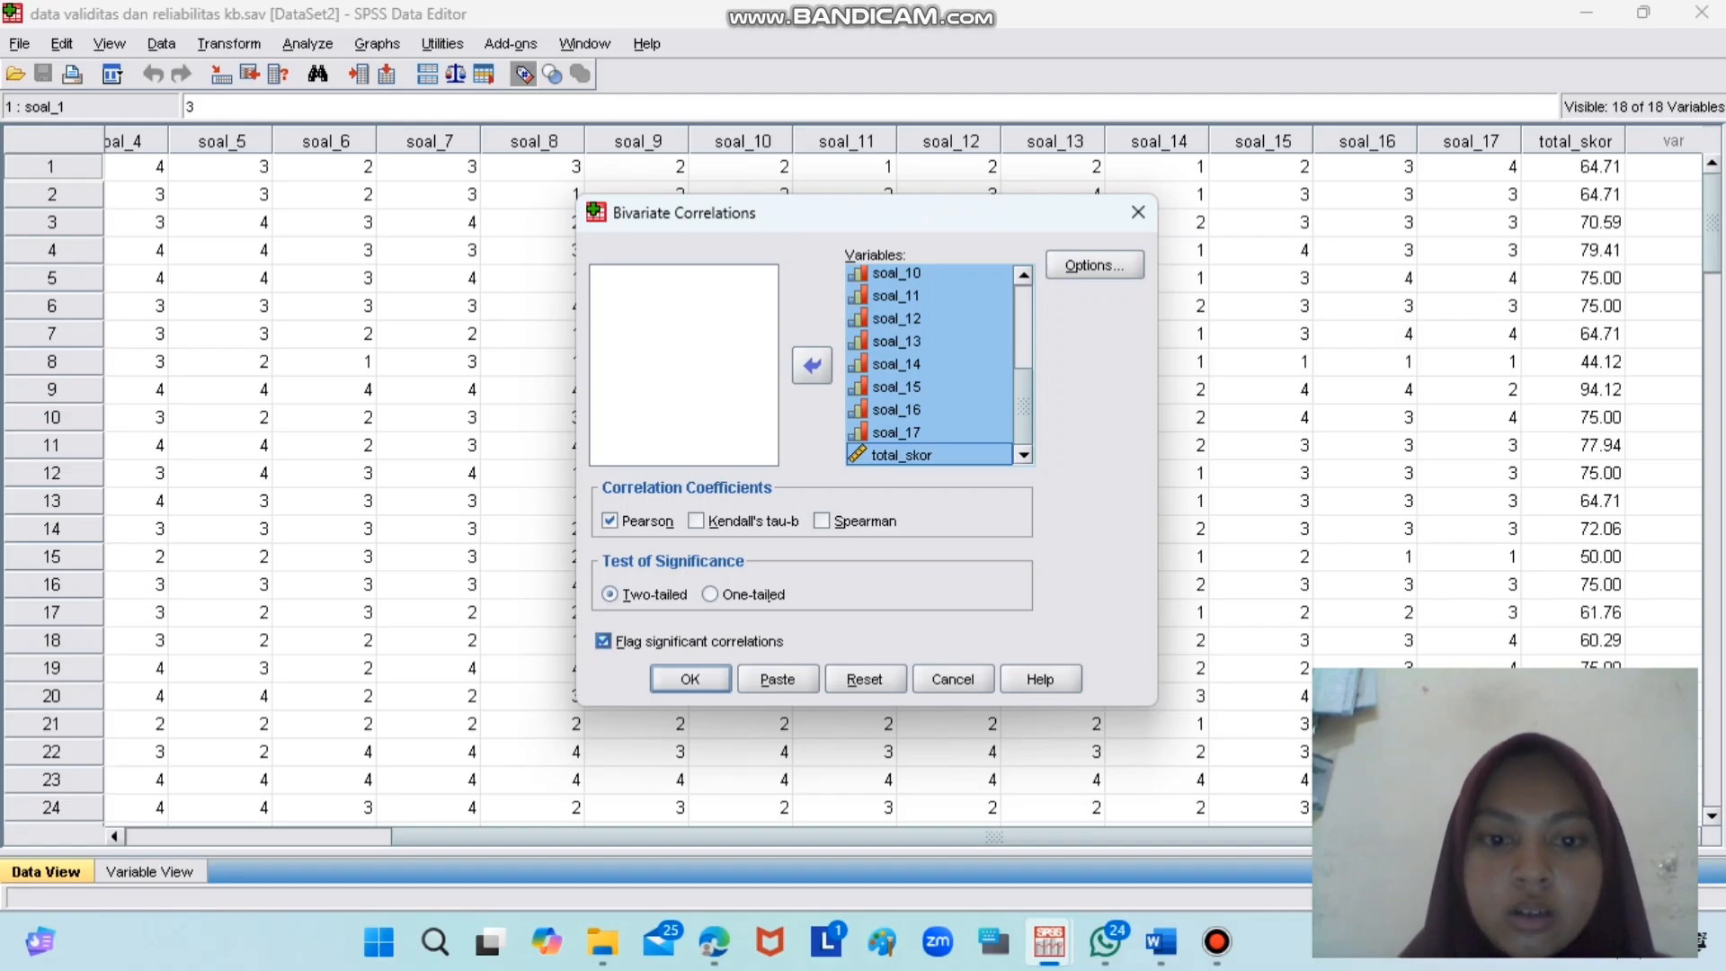
key(Return)
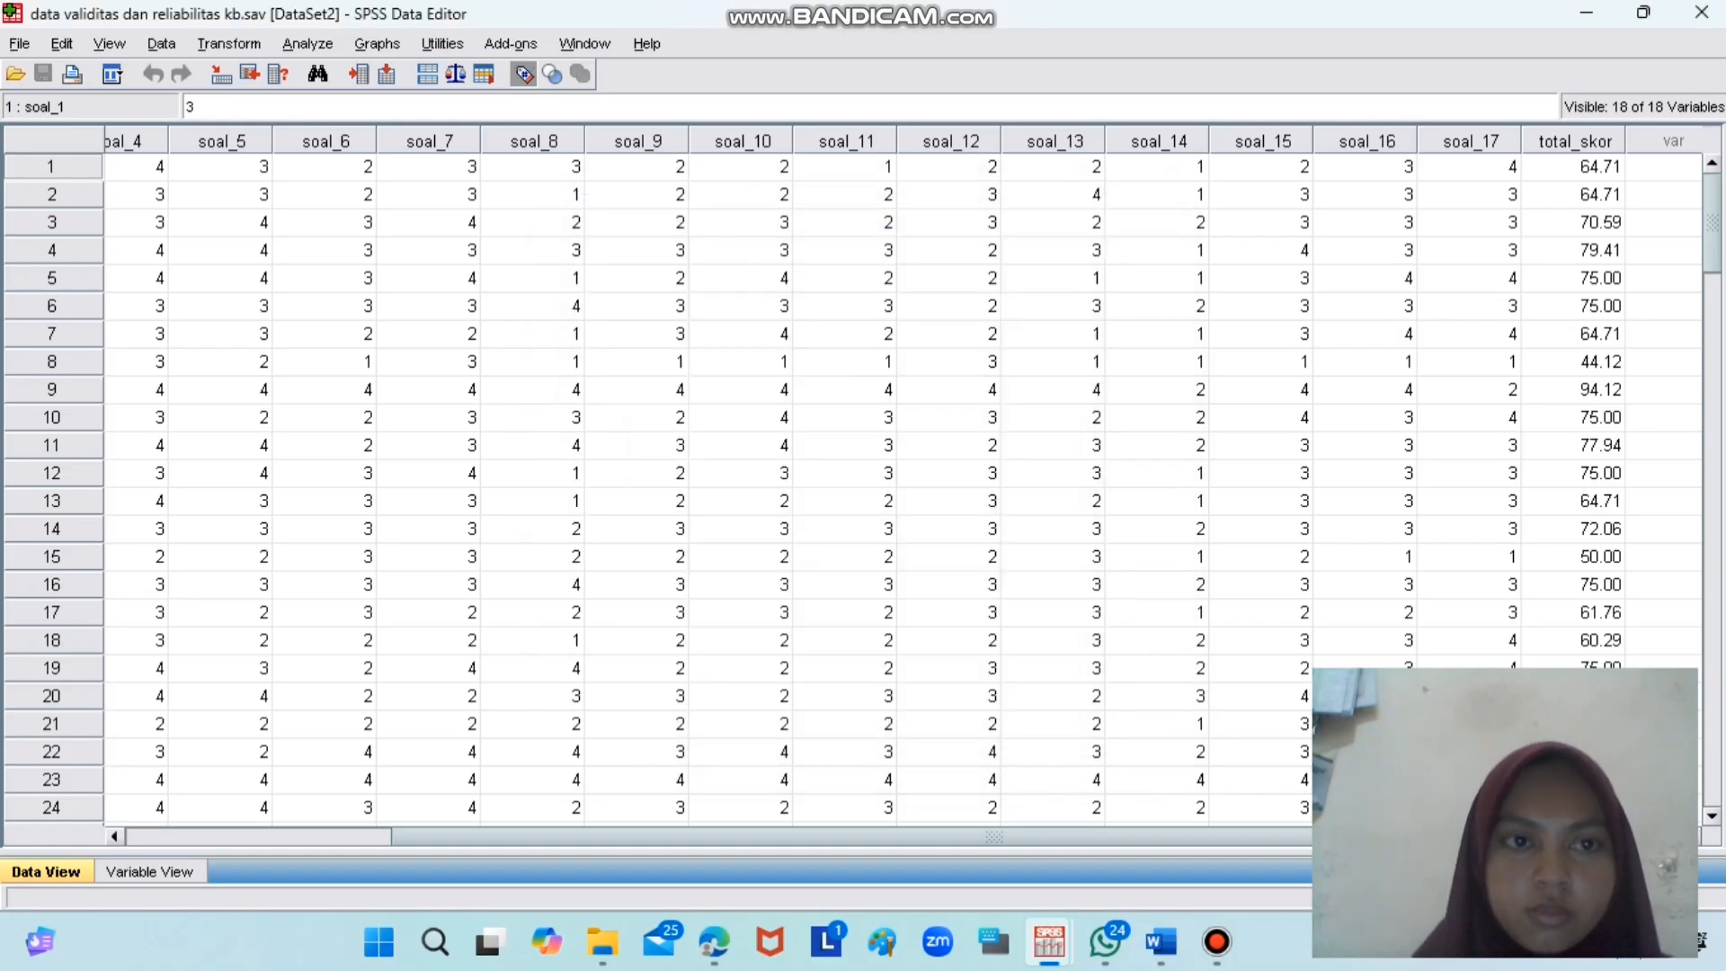
- Open the output document and examine the total_skor row of the new Correlations table for each item's correlation and significance
mouse_move(1049, 941)
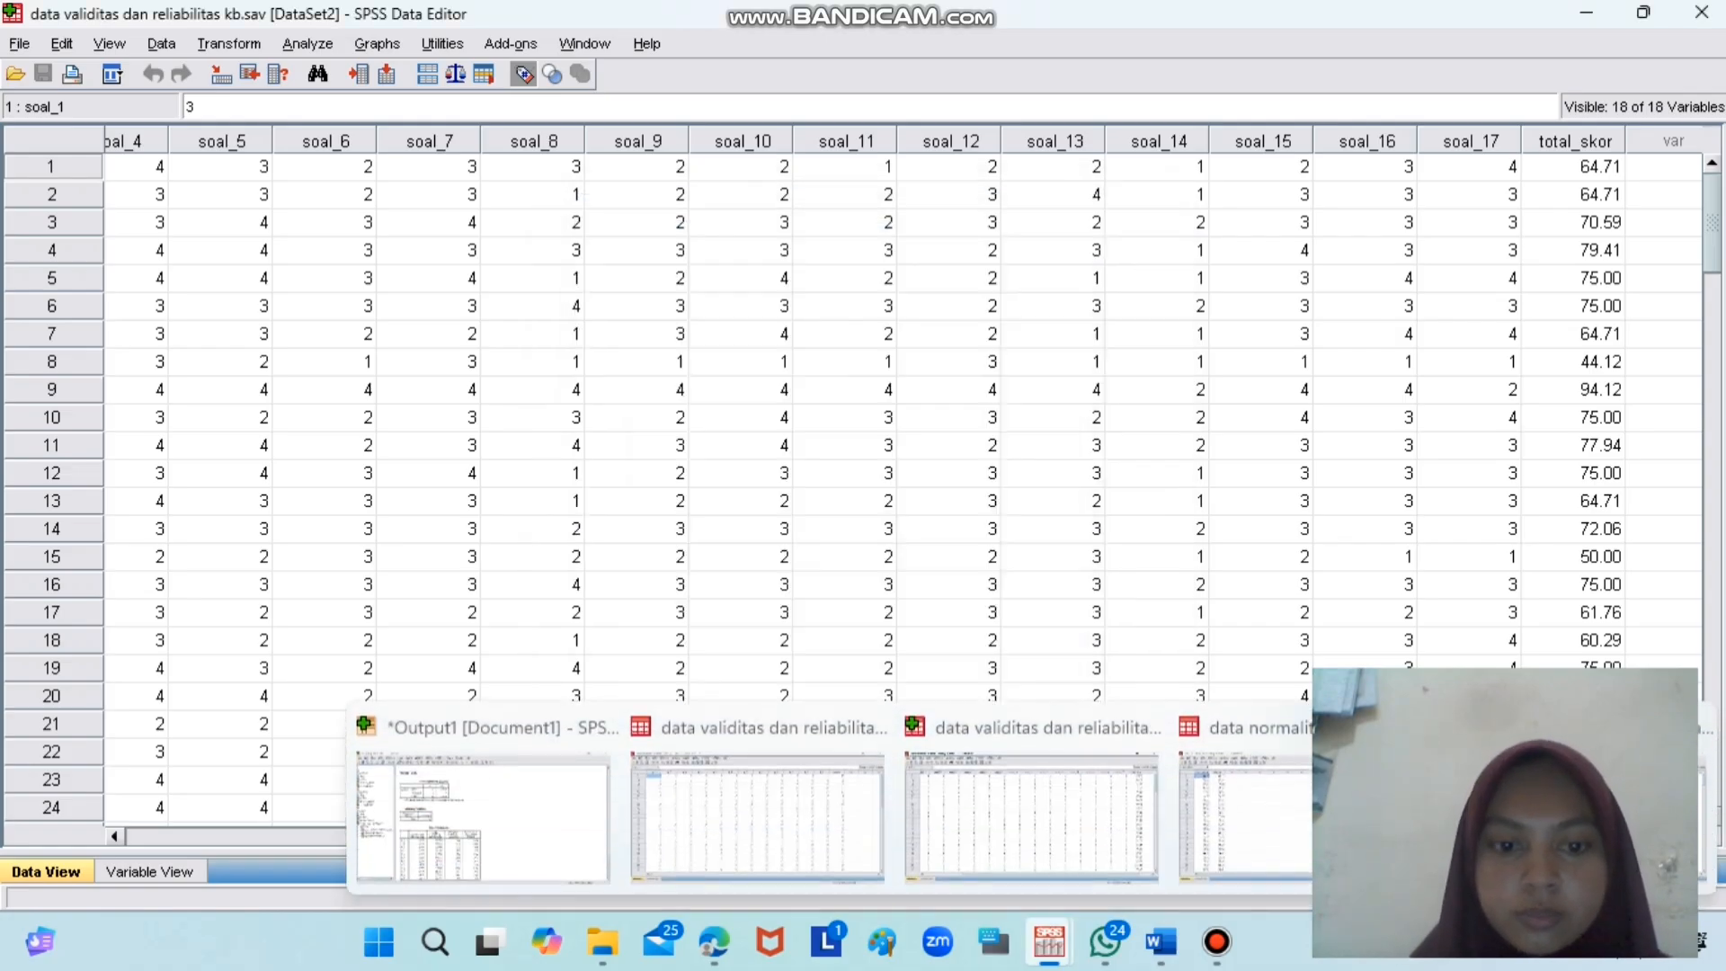
click(518, 791)
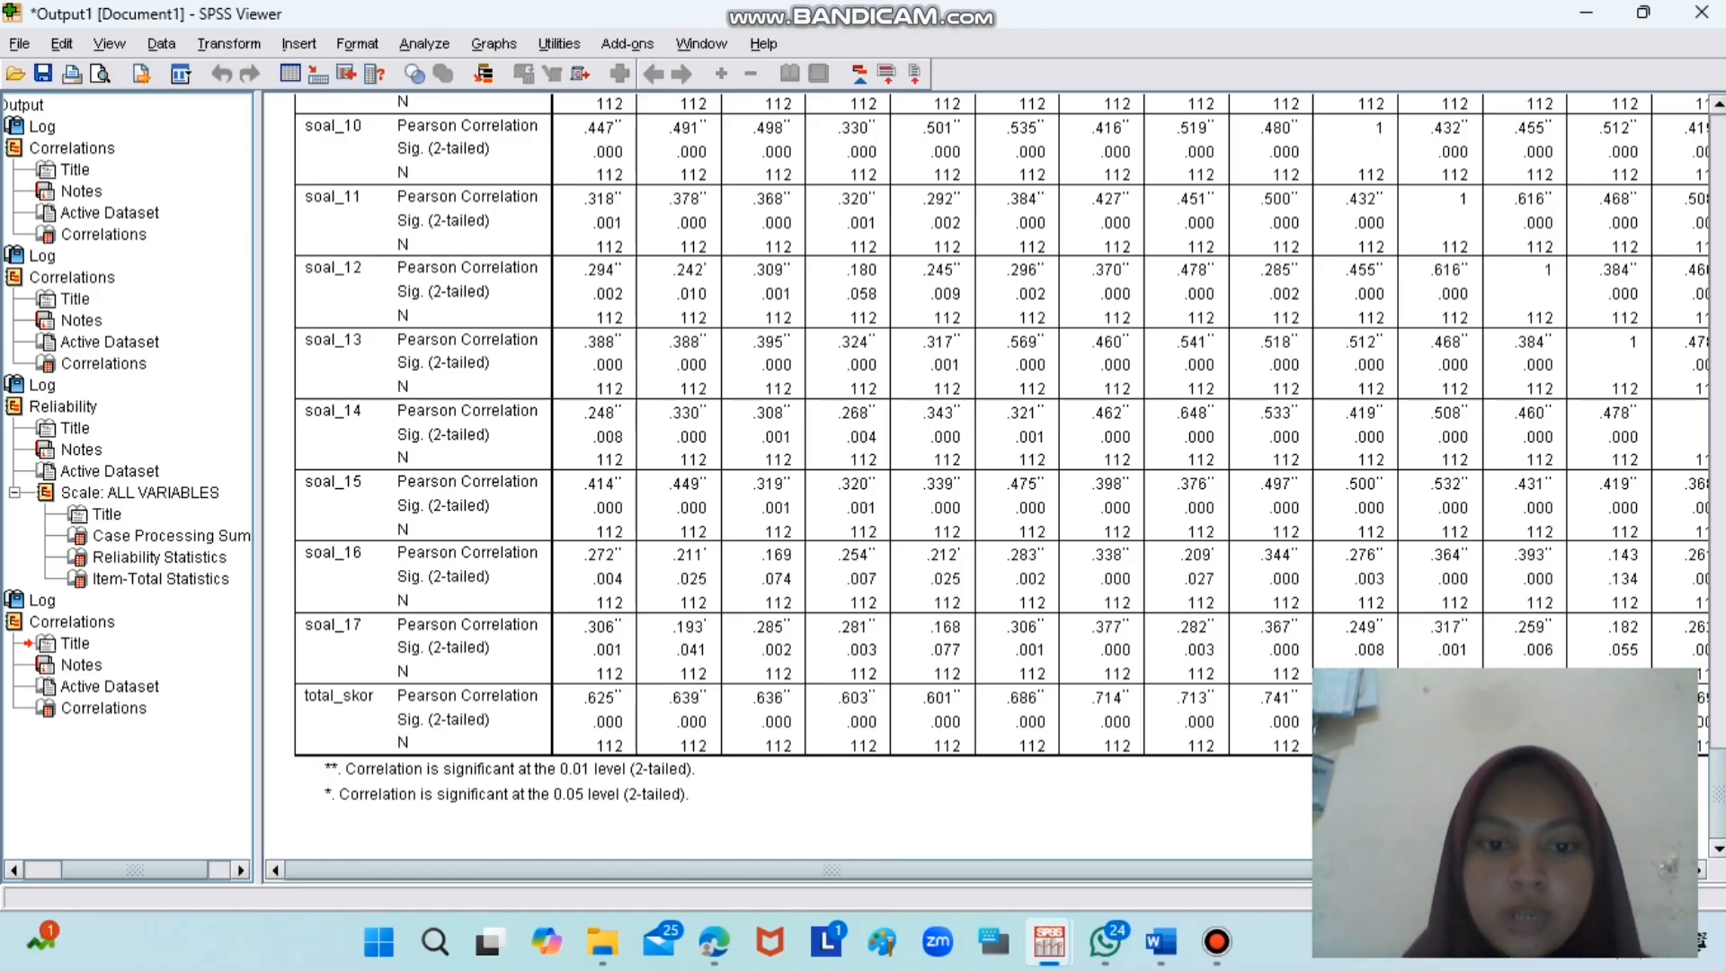
mouse_move(639, 875)
mouse_down()
mouse_move(881, 889)
mouse_move(636, 885)
mouse_up()
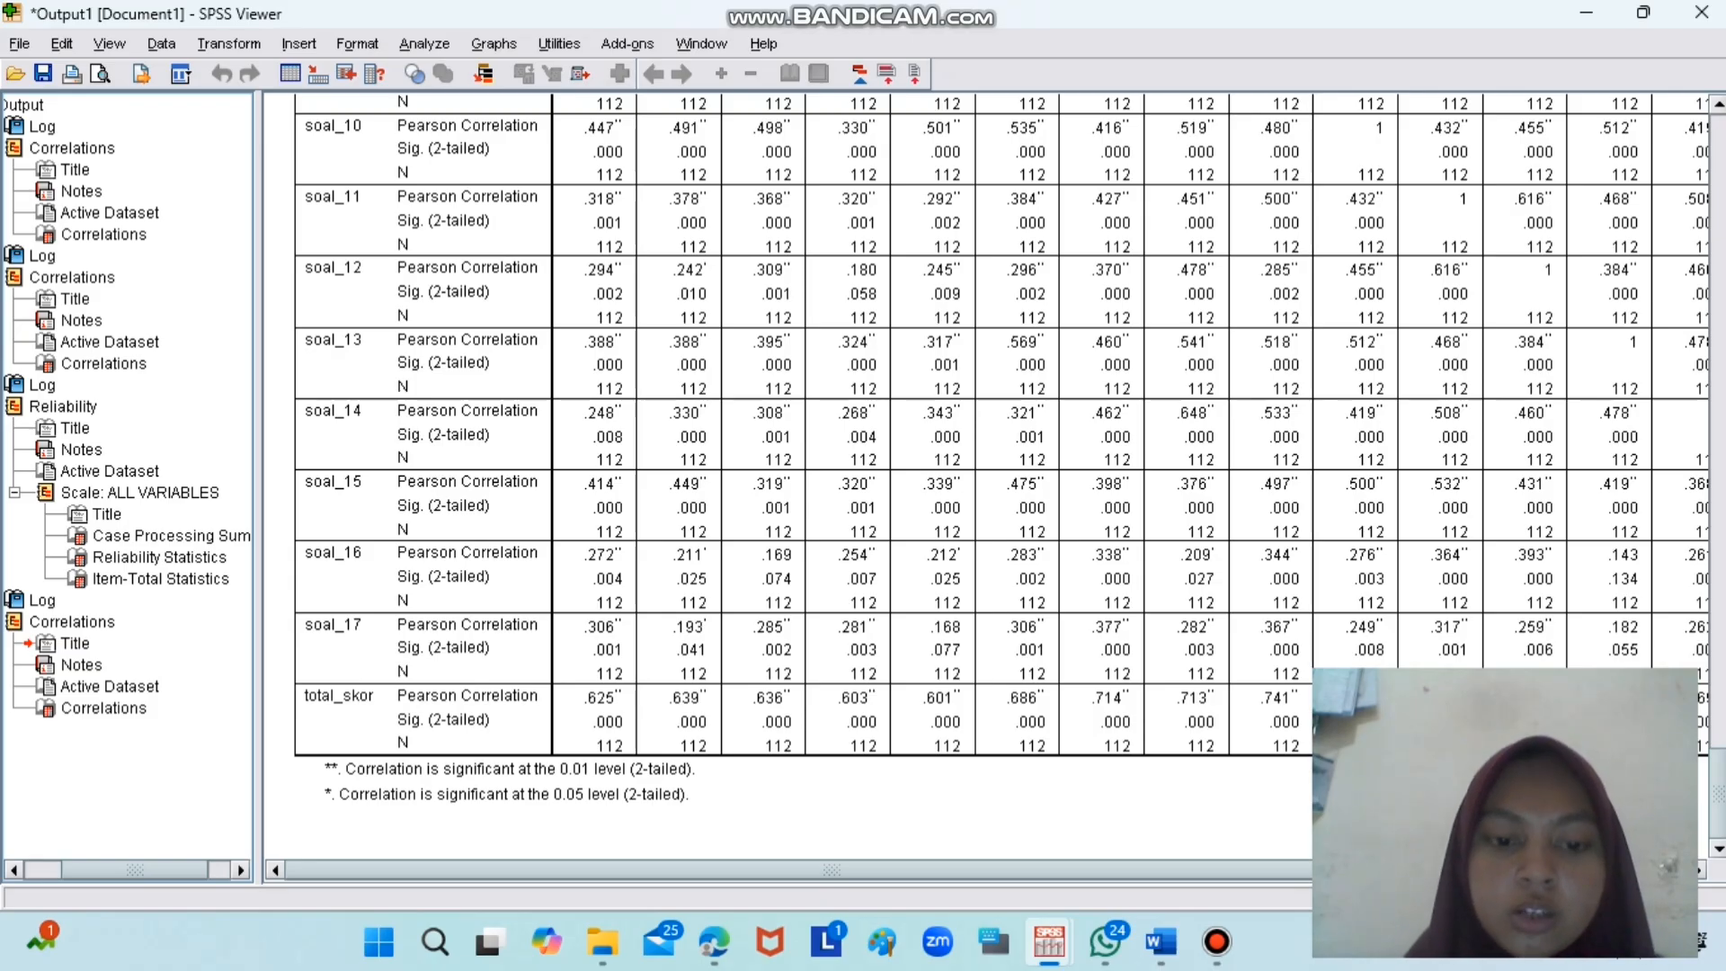
mouse_move(625, 869)
mouse_down()
mouse_move(933, 869)
mouse_move(624, 869)
mouse_up()
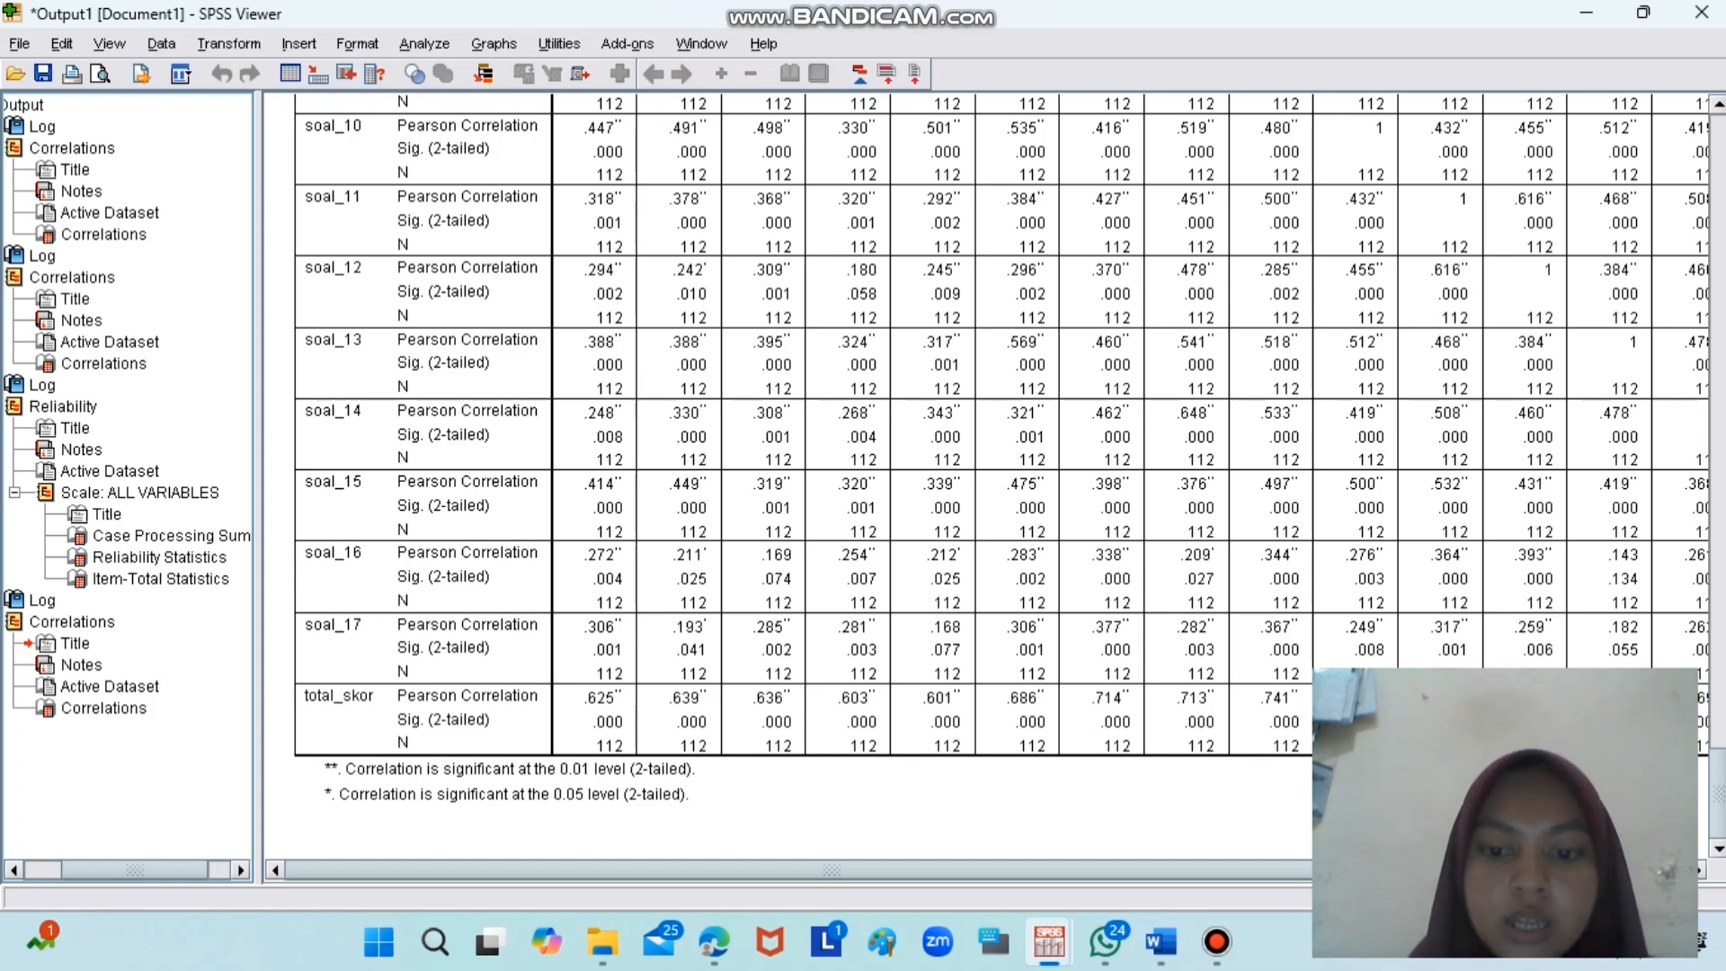
- Return to data validitas dan reliabilitas kb.sav and set up a Reliability Analysis with soal_1 to soal_17 as items, excluding total_skor
mouse_move(1049, 941)
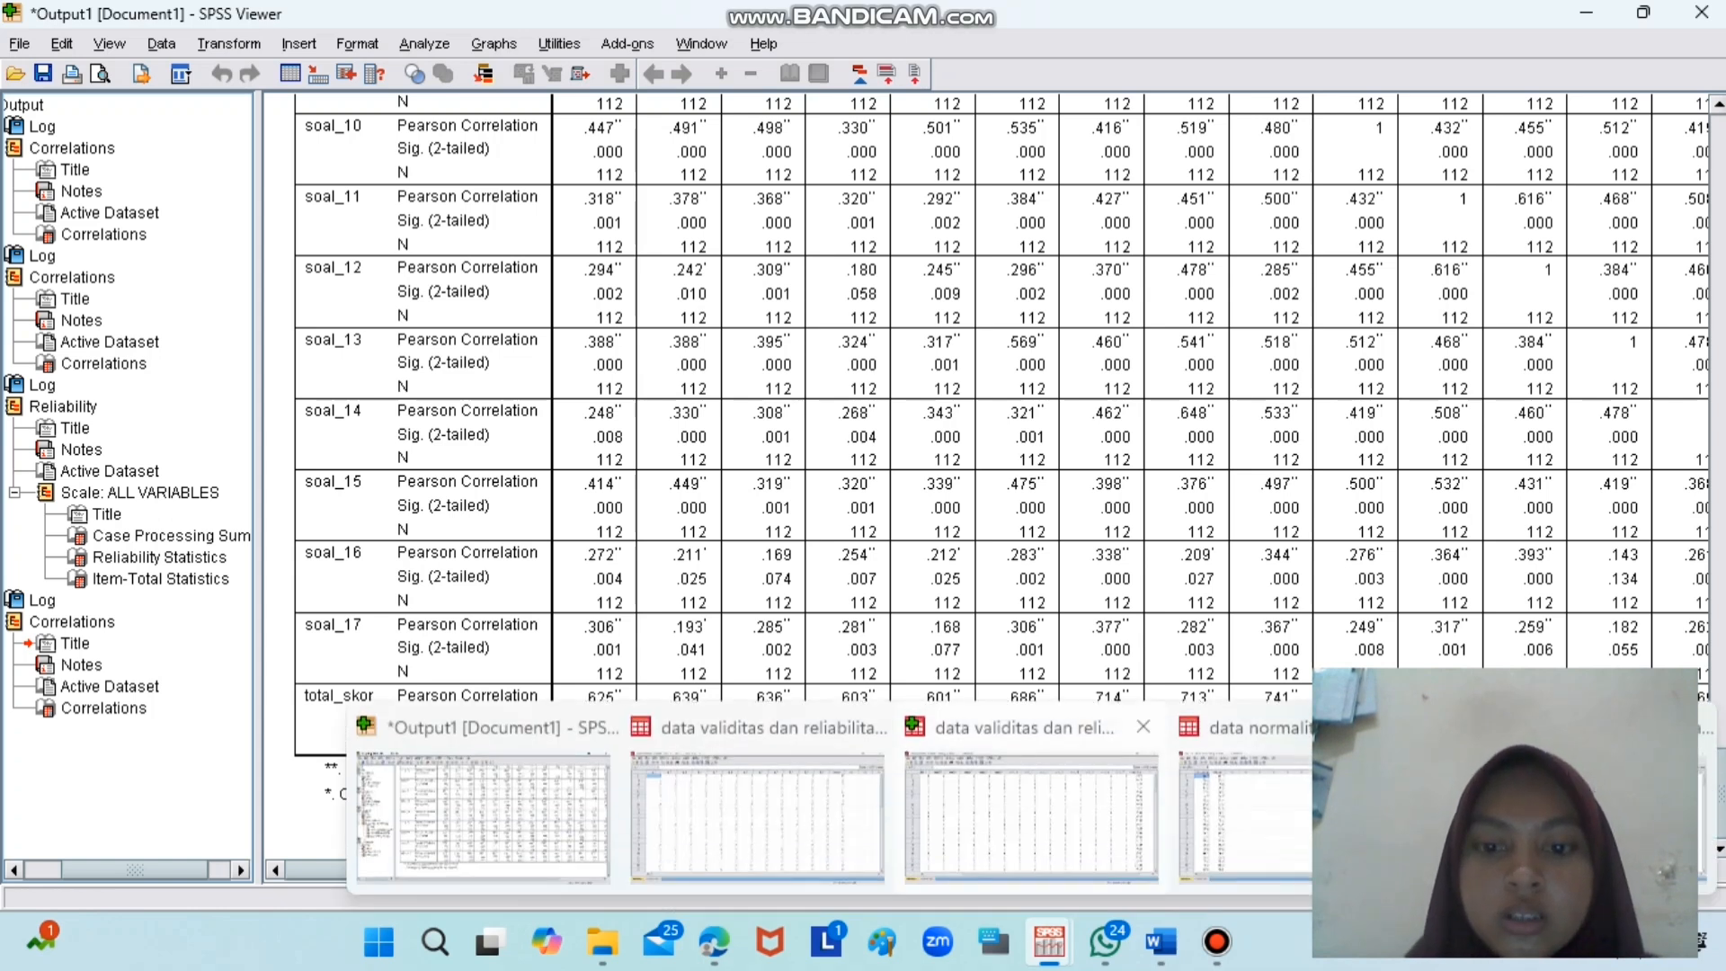
click(1034, 809)
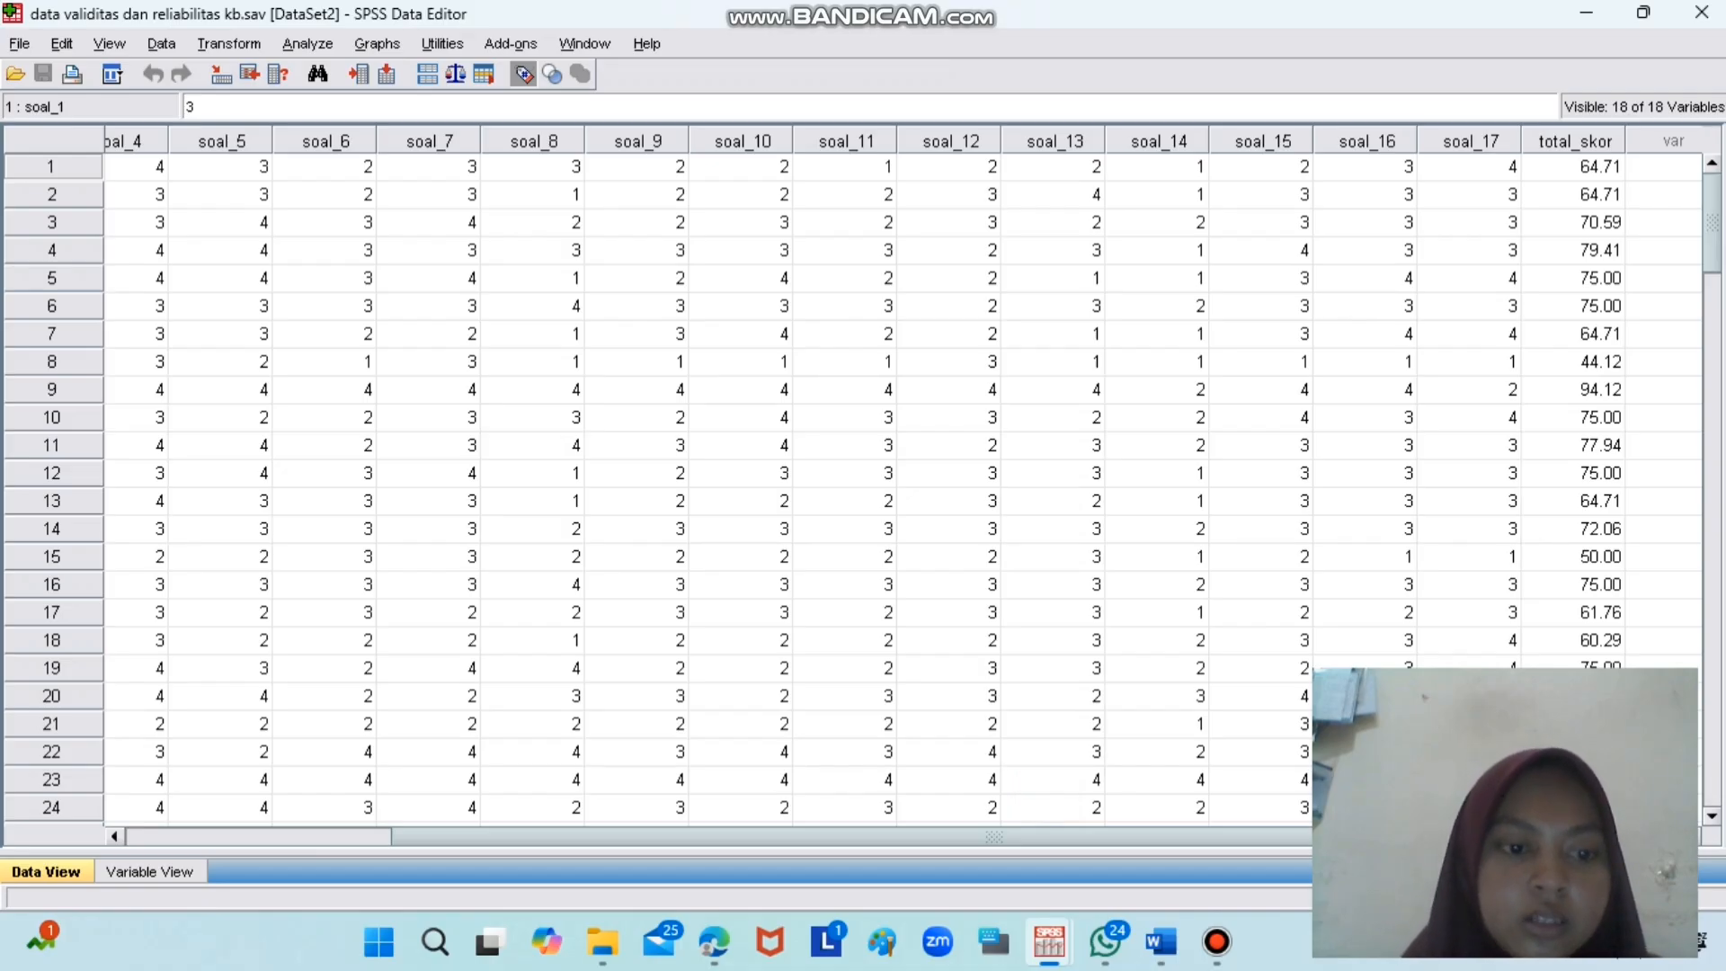
drag(441, 836, 175, 836)
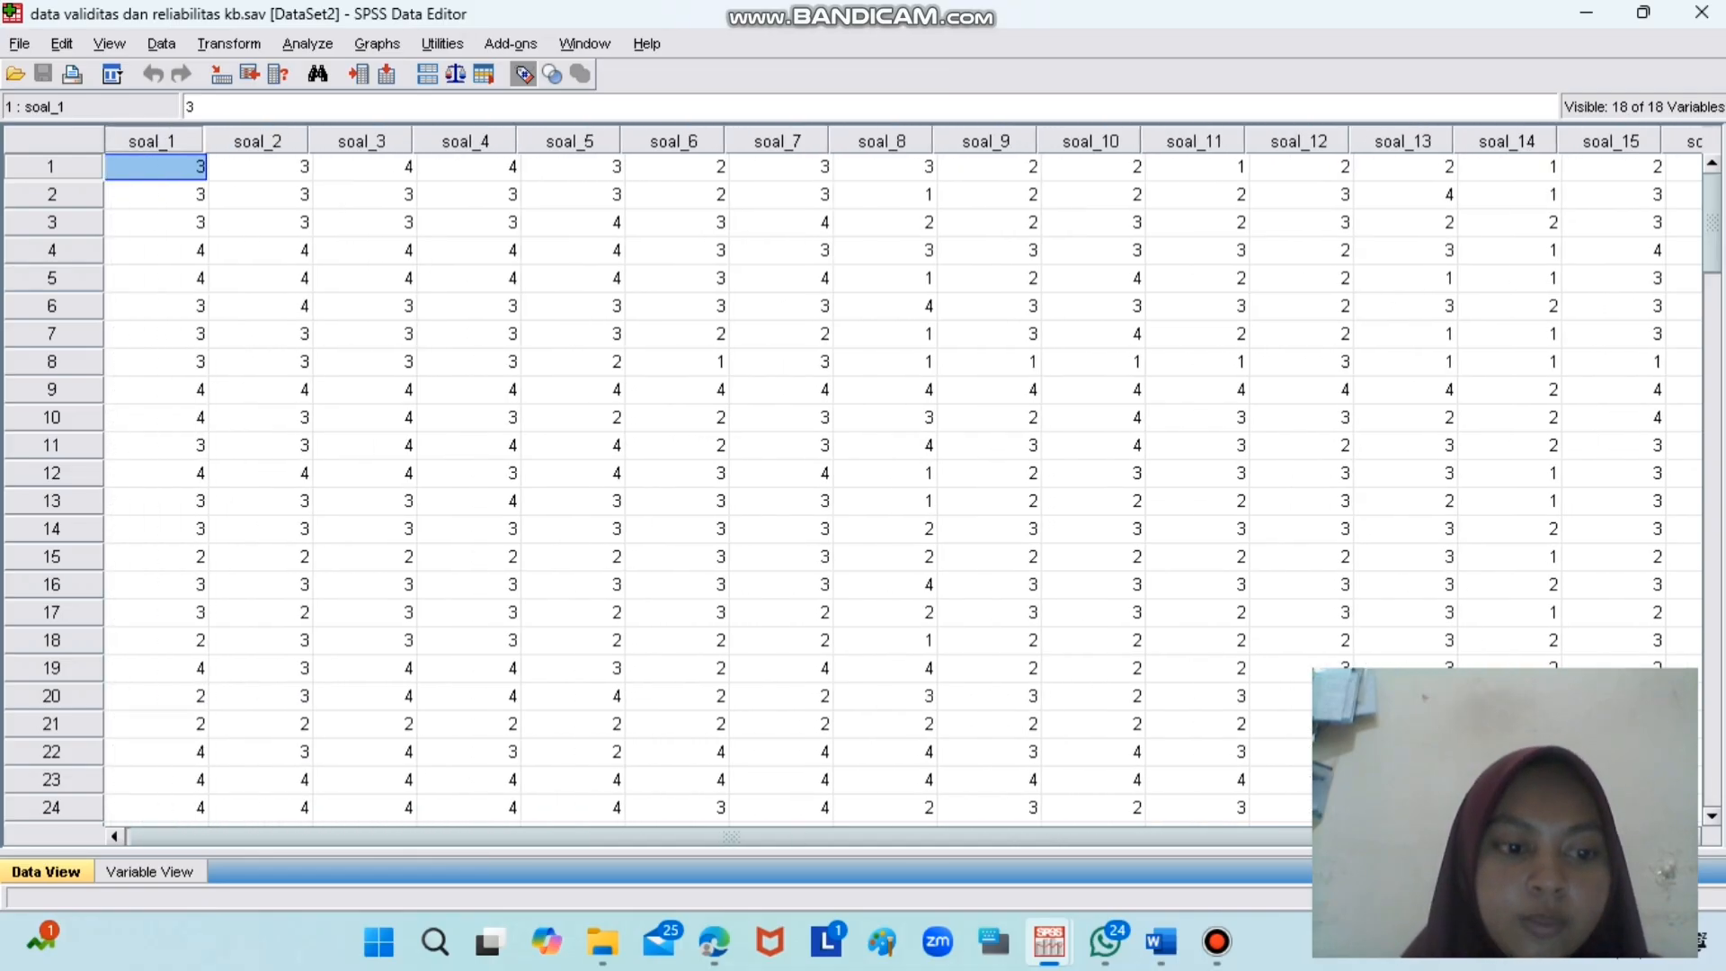
click(307, 43)
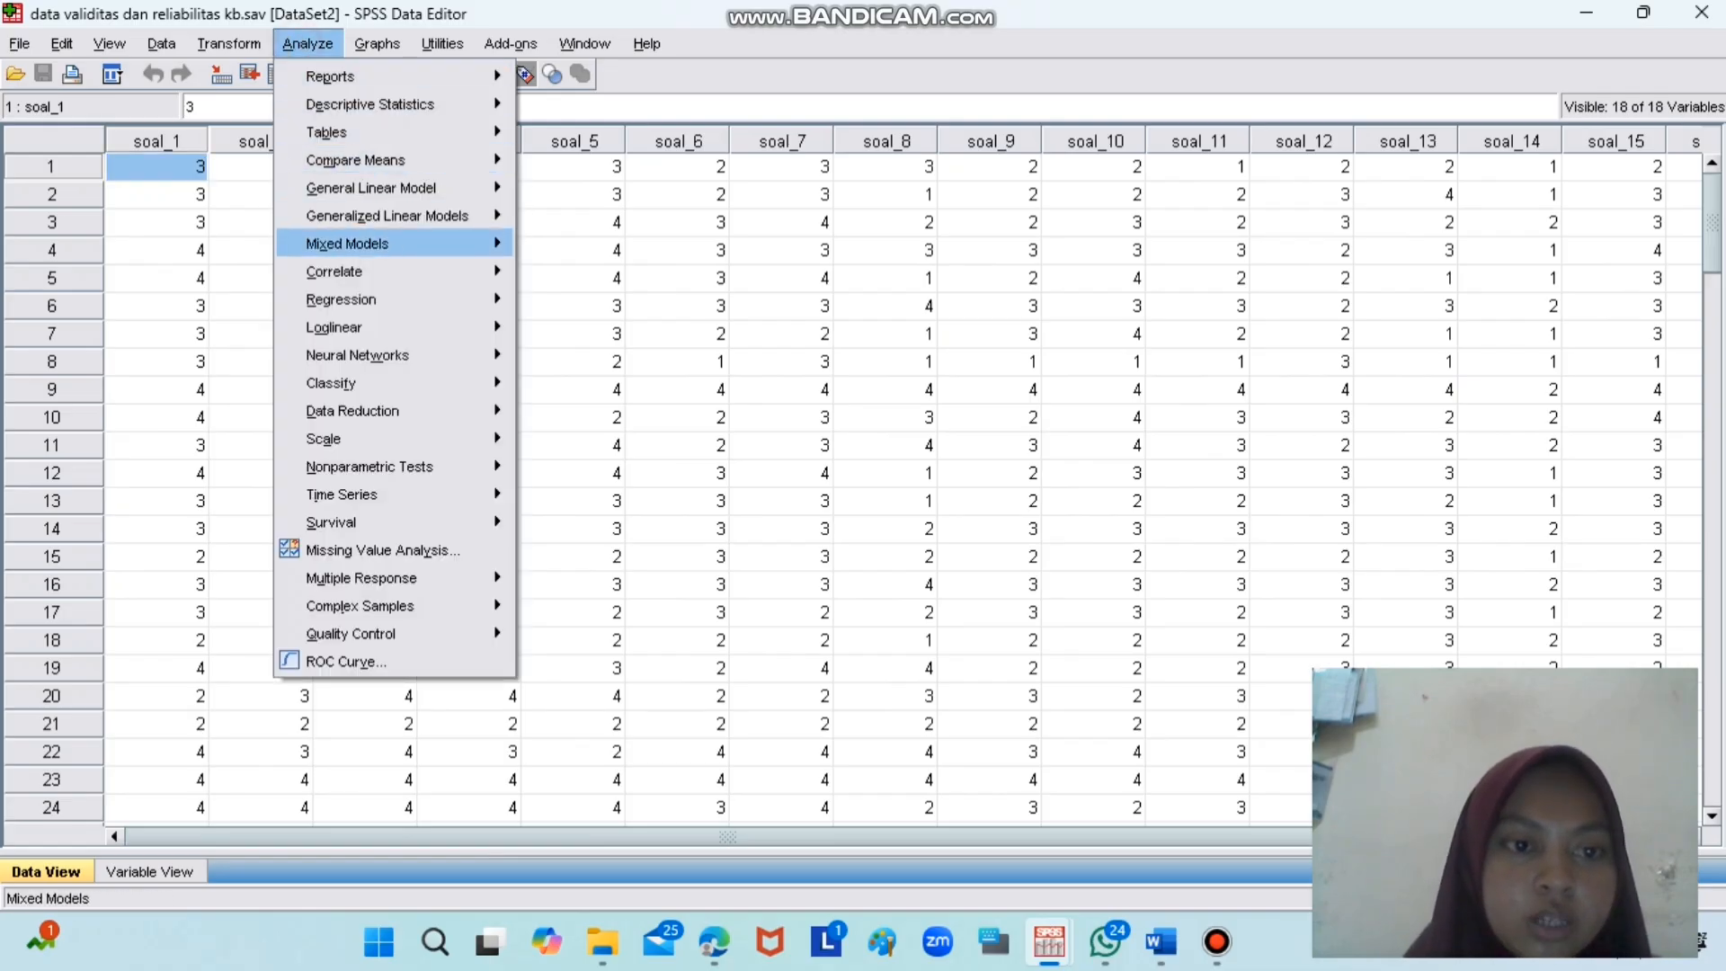
mouse_move(359, 438)
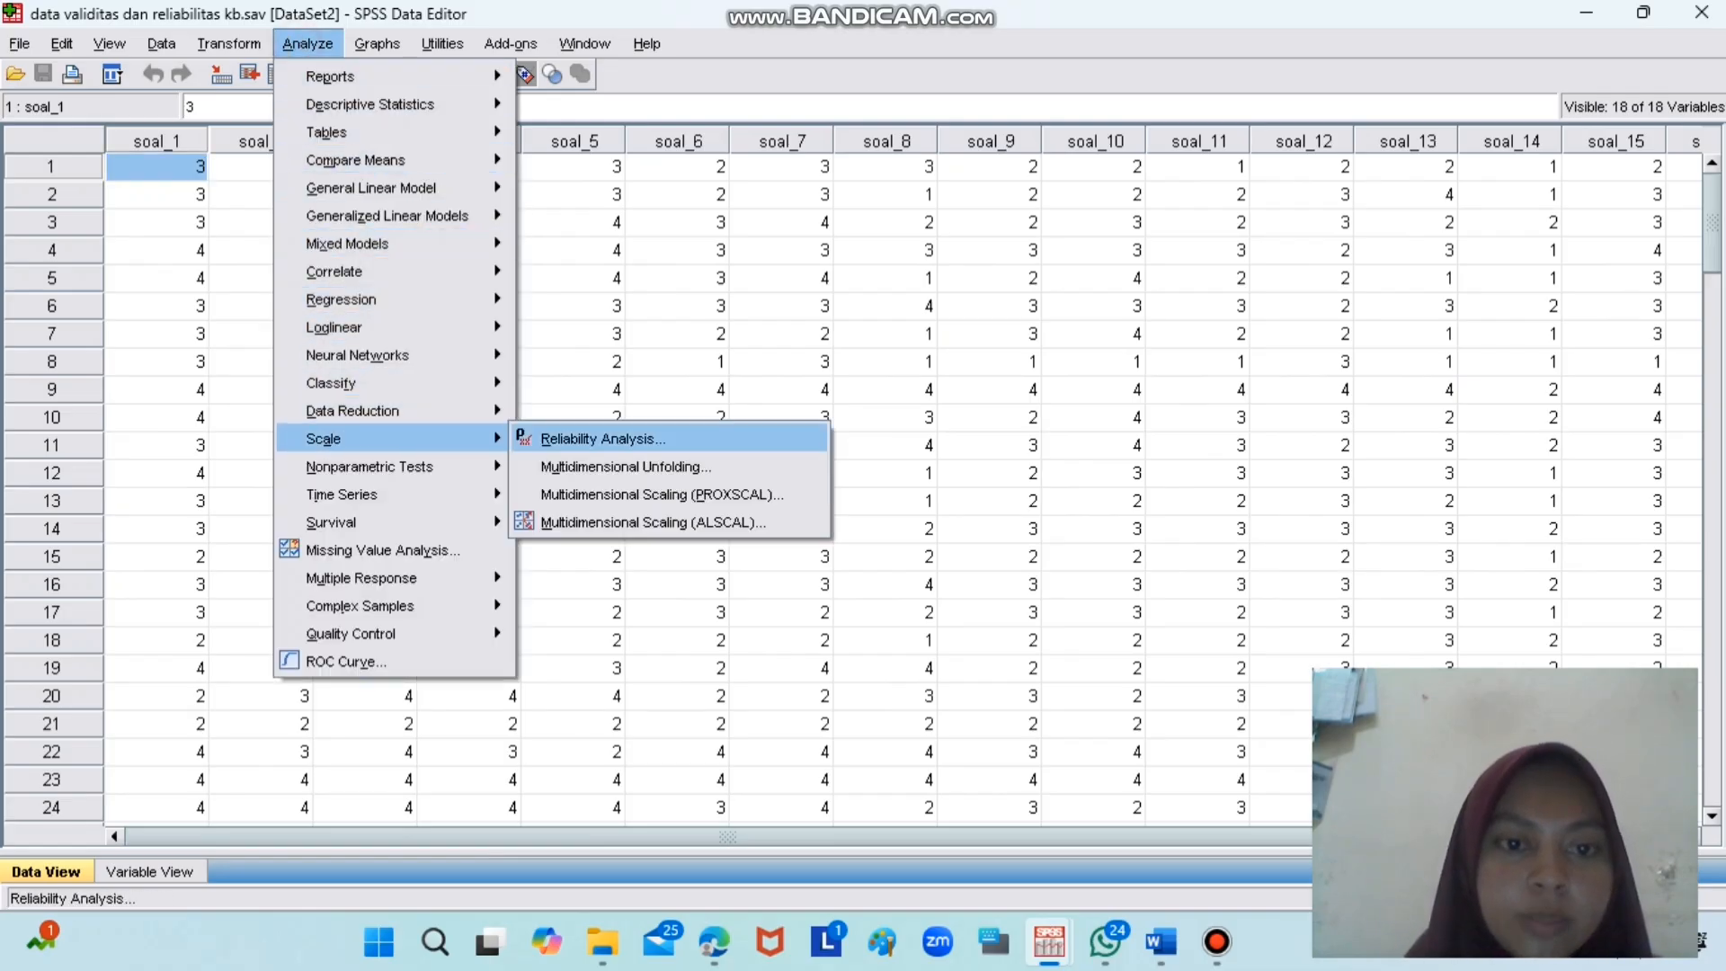
click(576, 441)
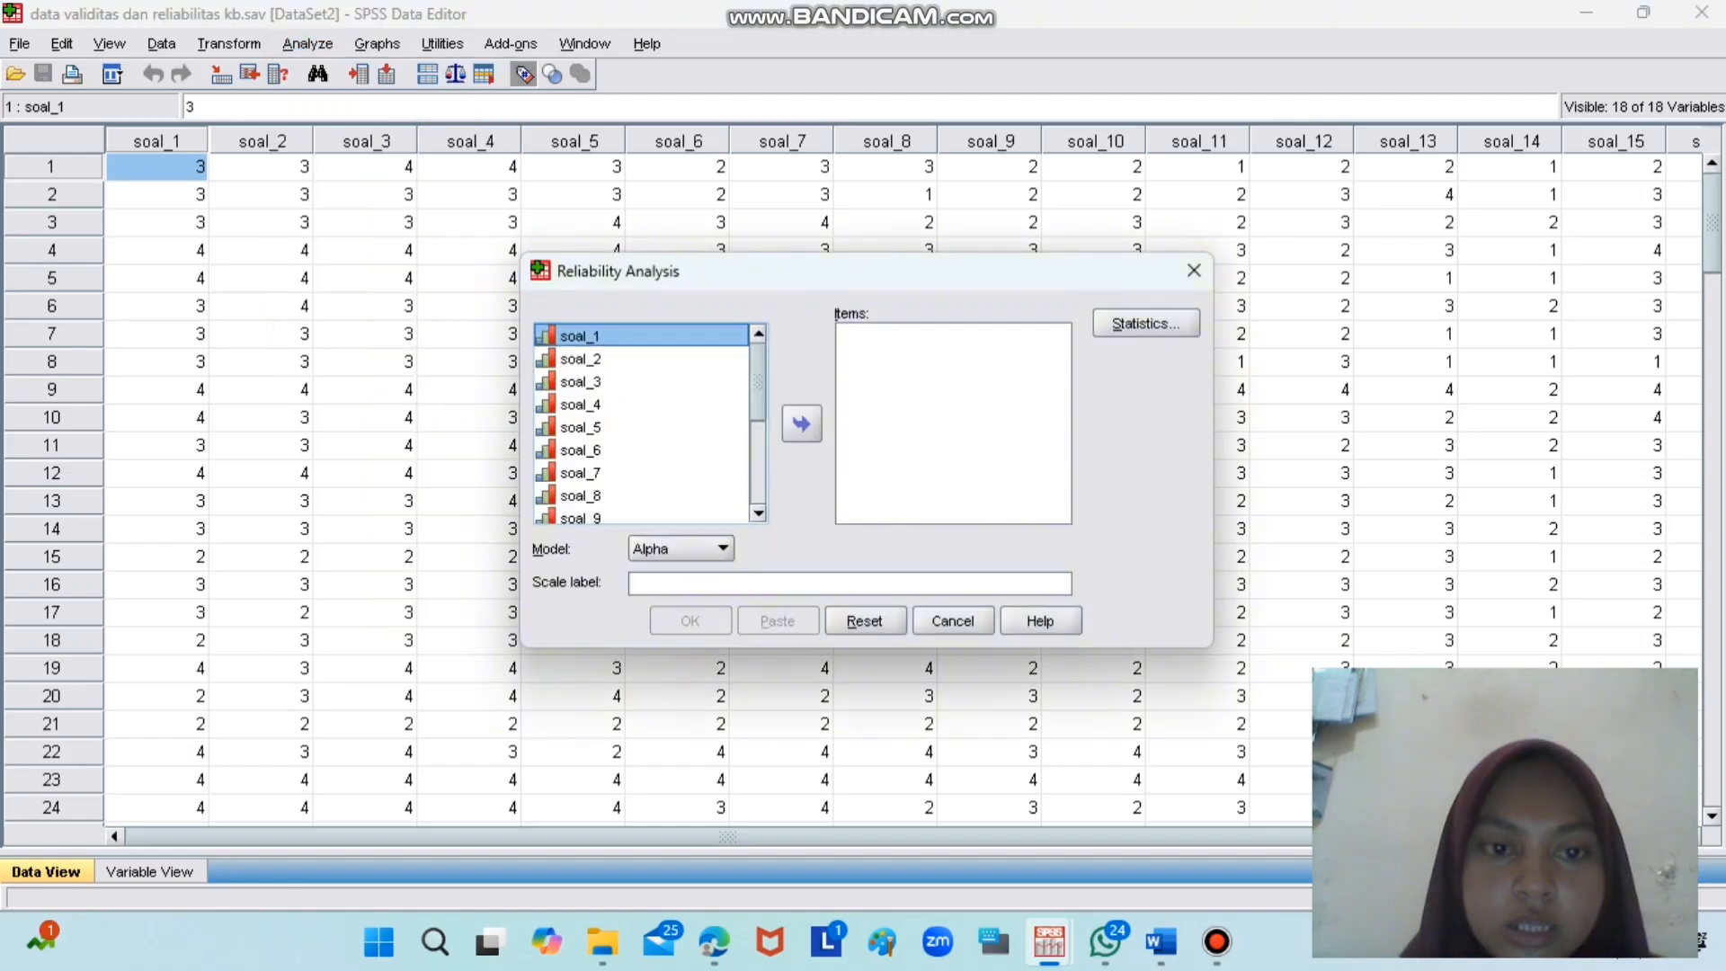
key(ctrl+a)
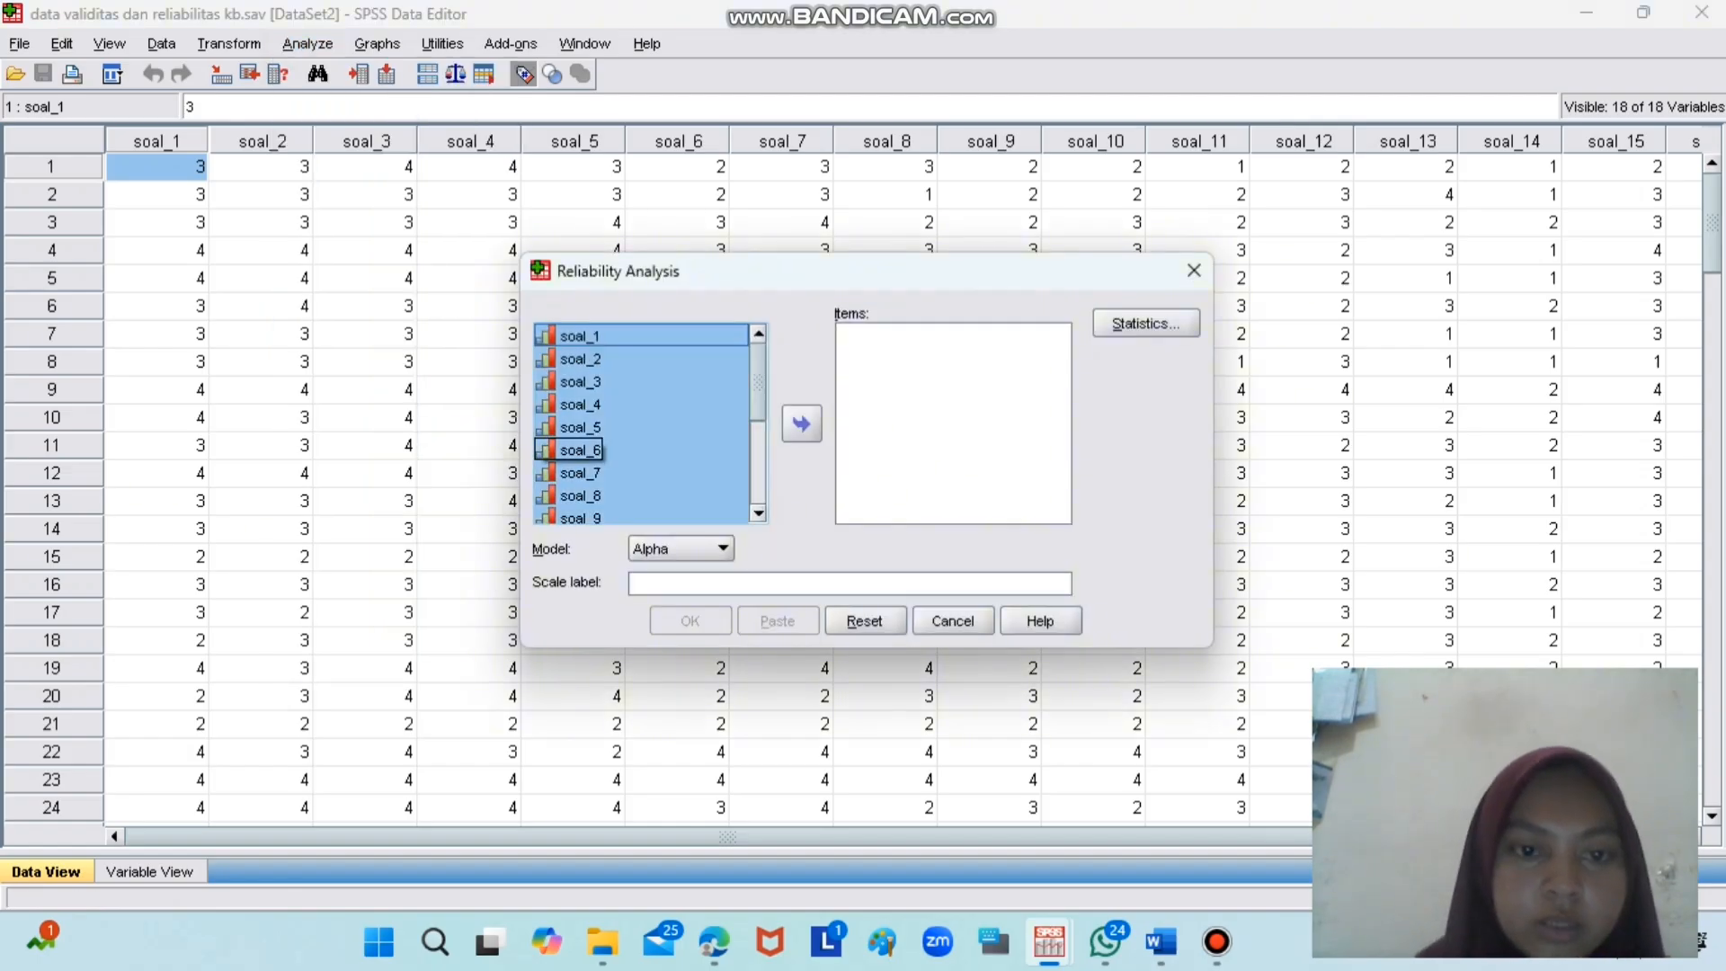
click(801, 424)
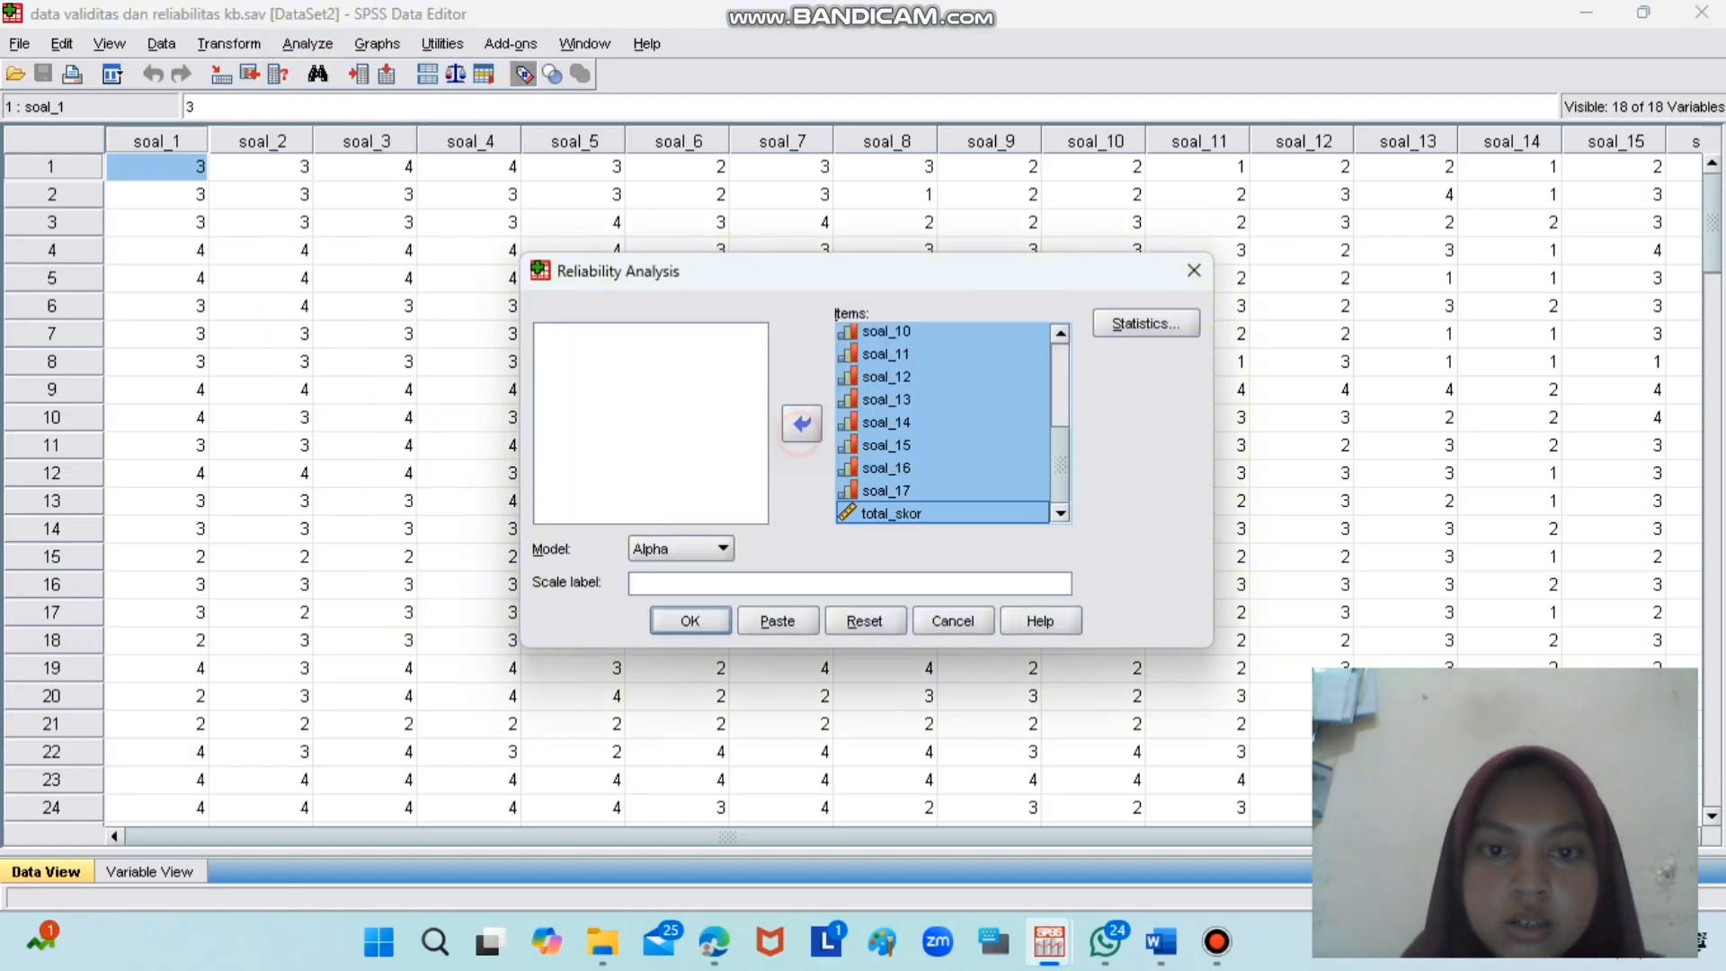
click(917, 514)
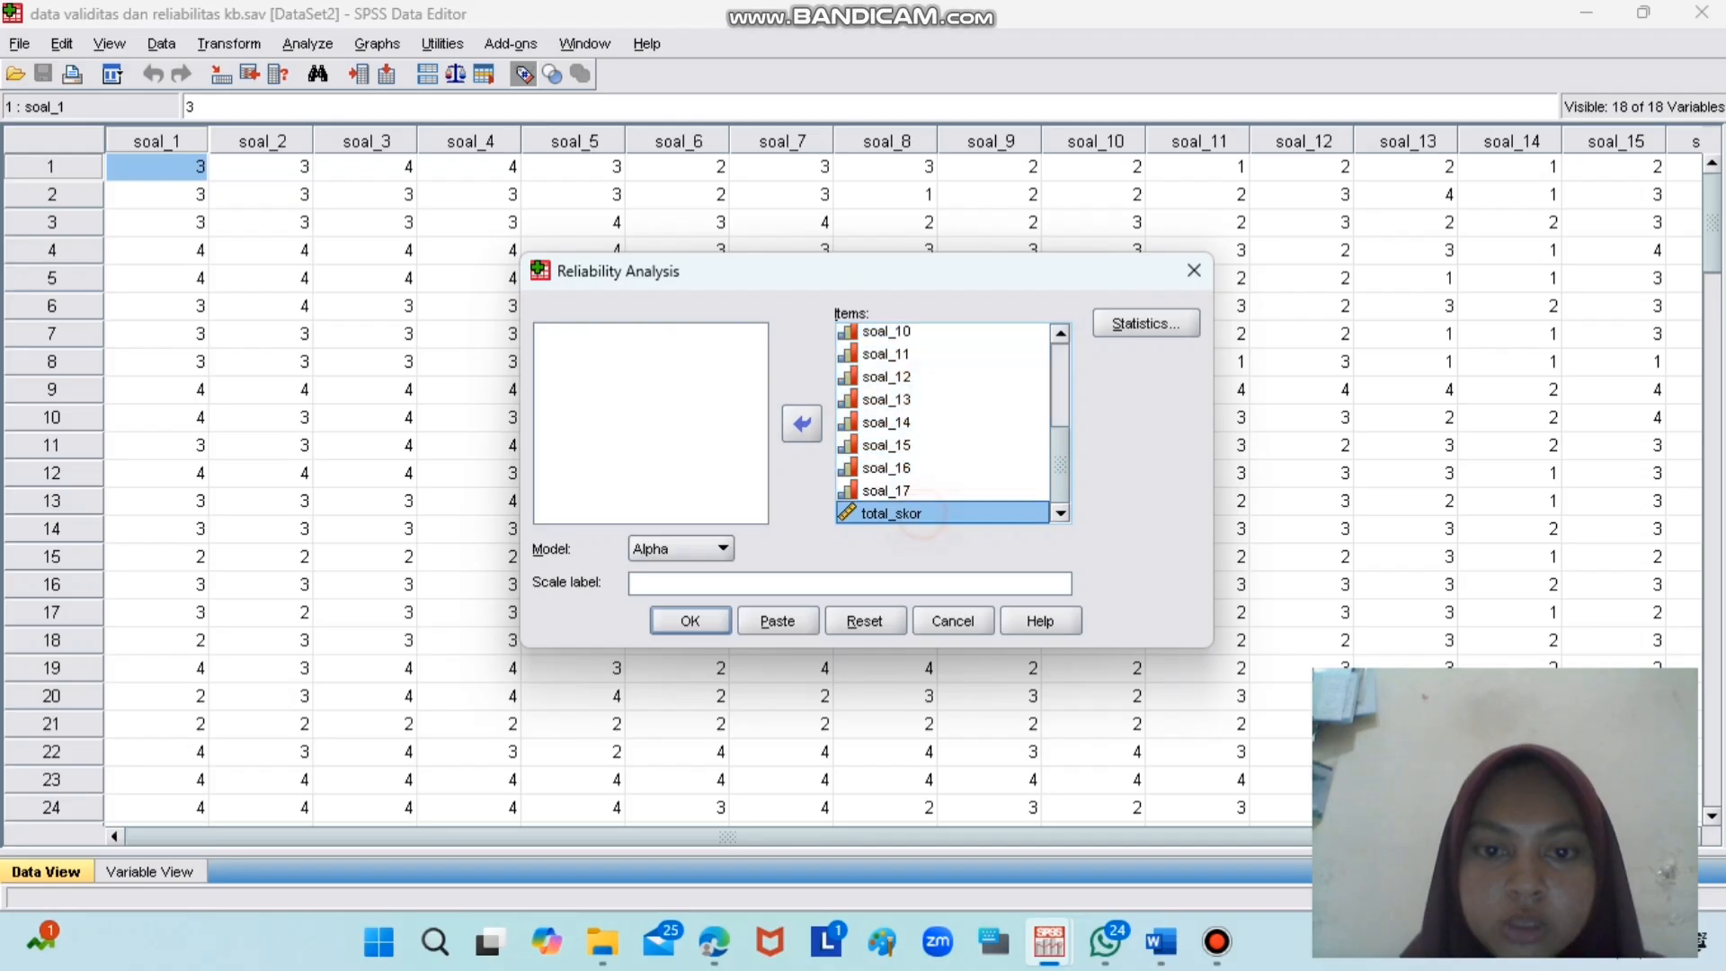
click(801, 424)
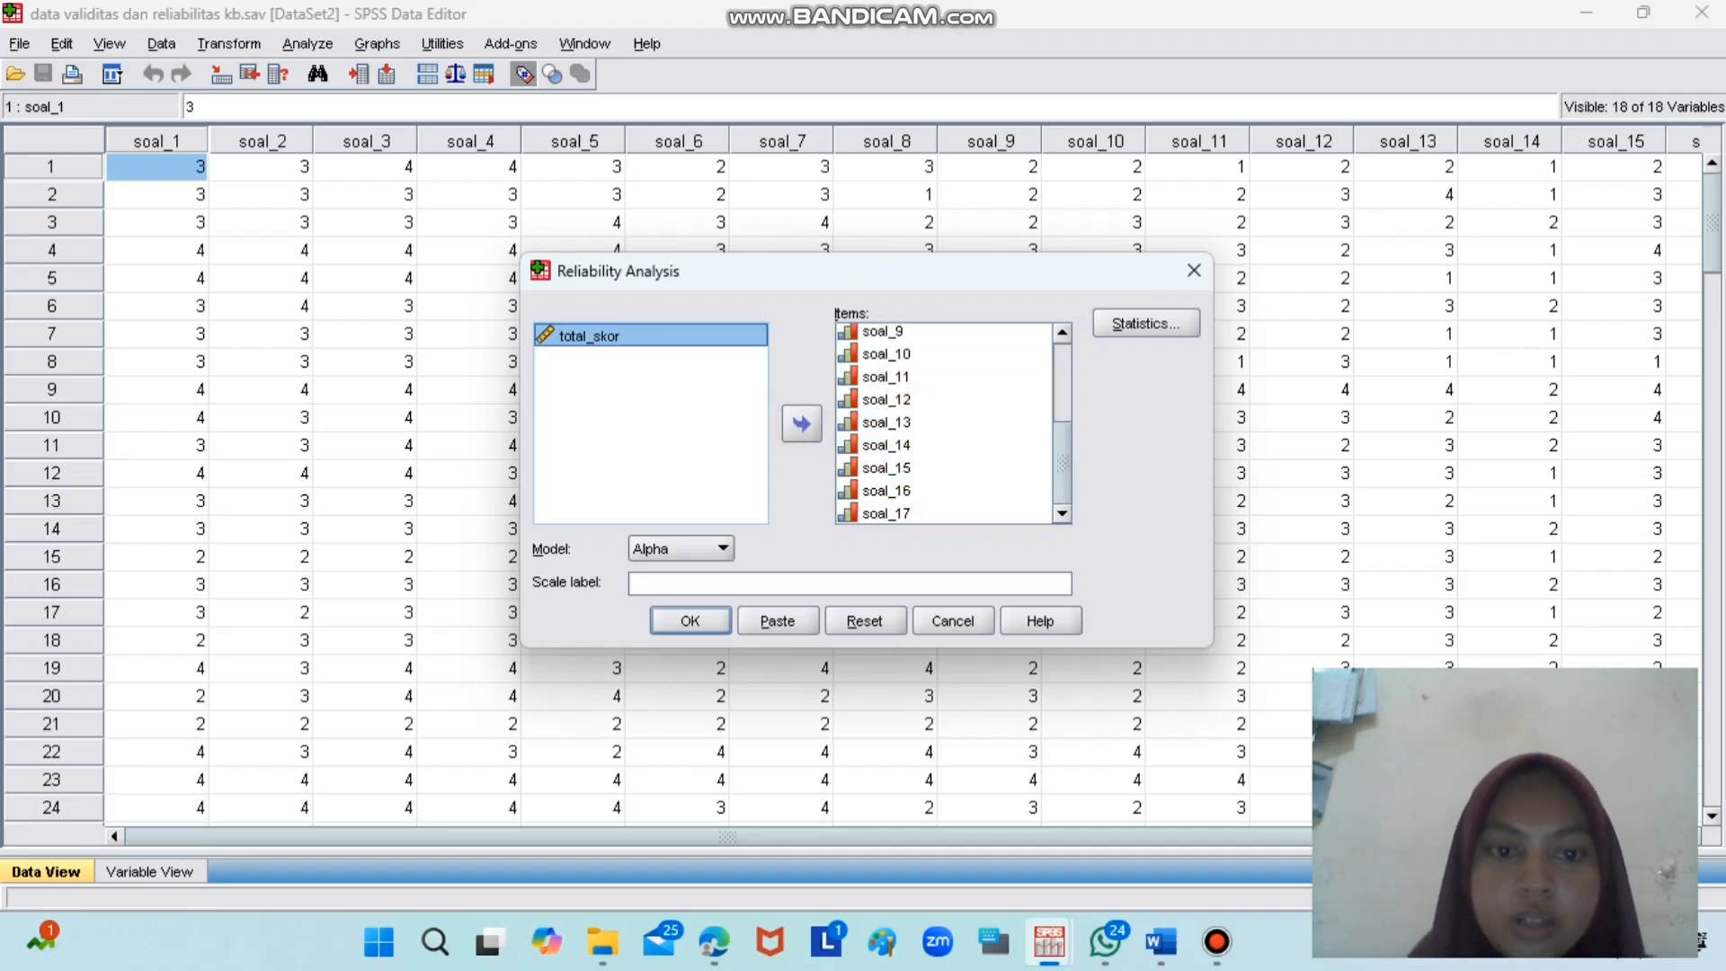
- Request the scale if item deleted descriptives and run the reliability analysis with the Alpha model
click(1146, 322)
click(655, 335)
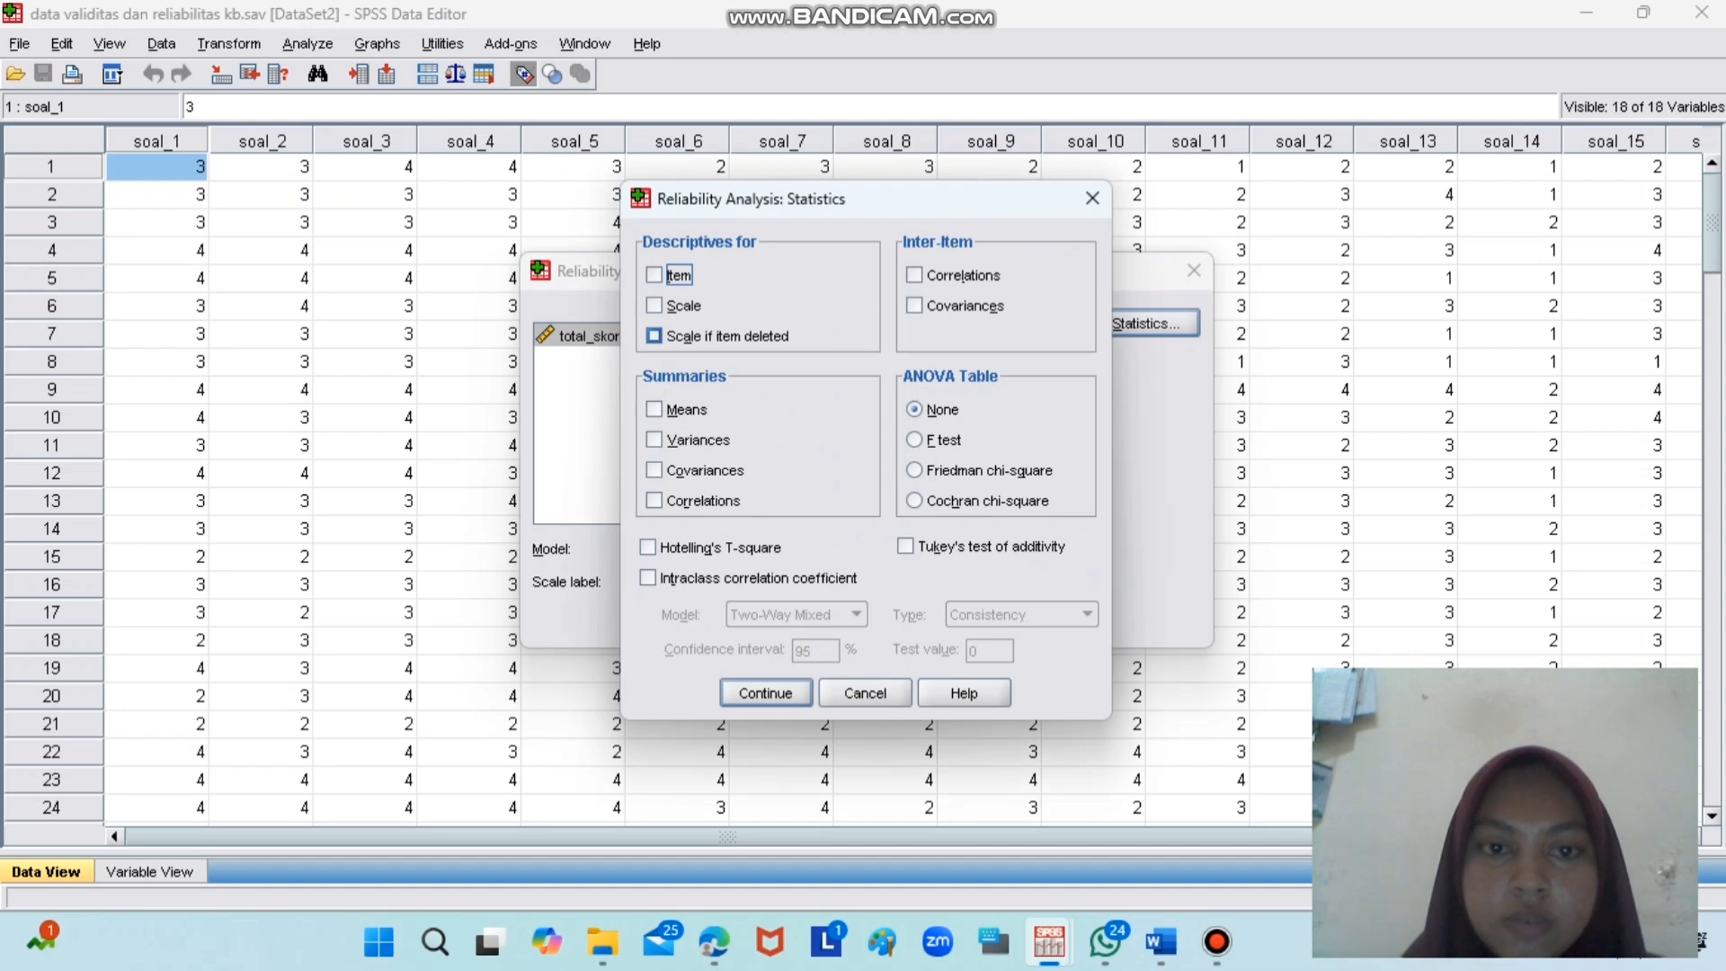
click(655, 335)
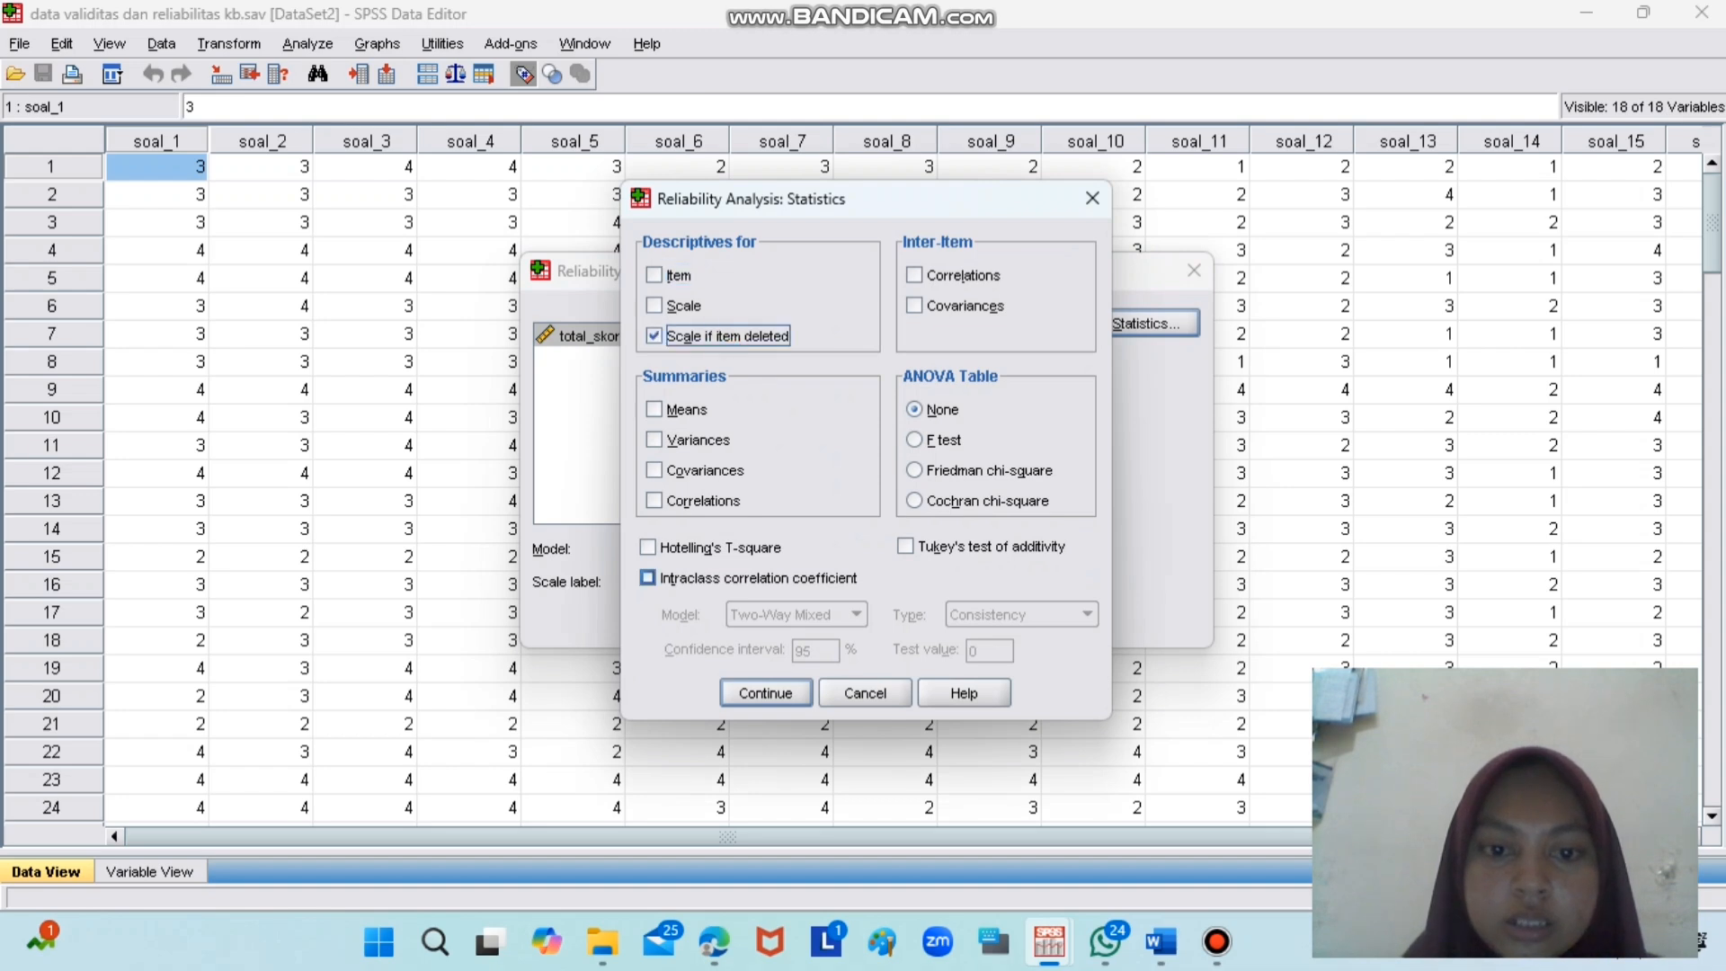
key(Return)
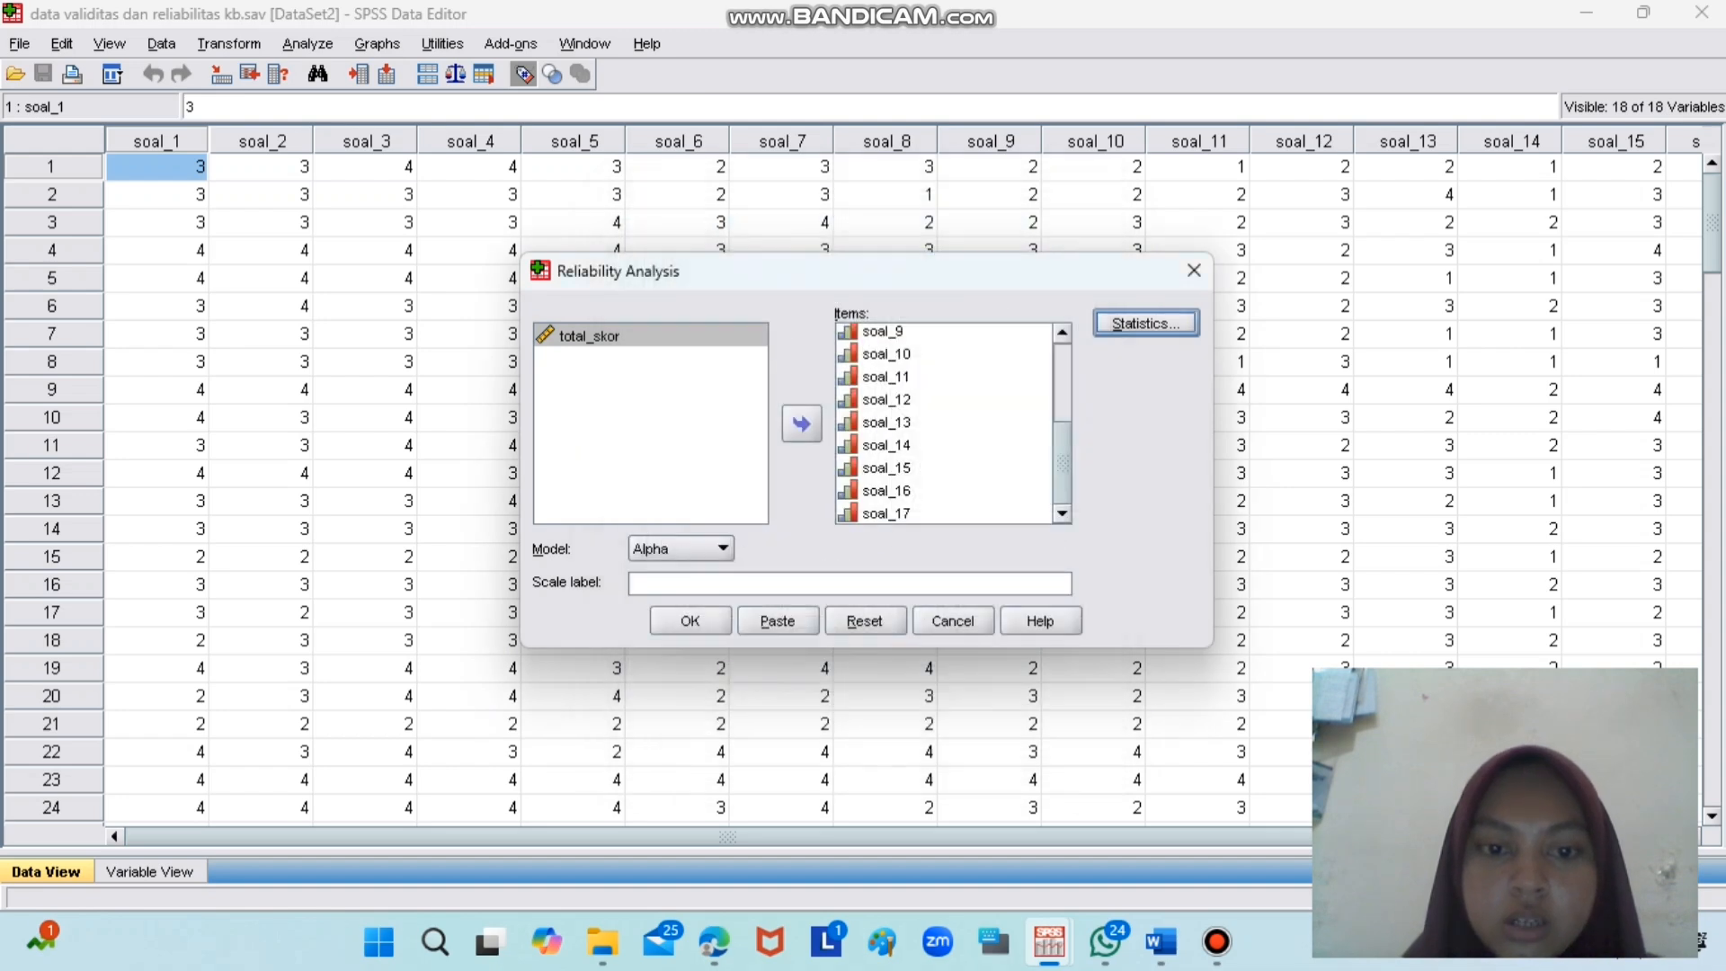
click(690, 621)
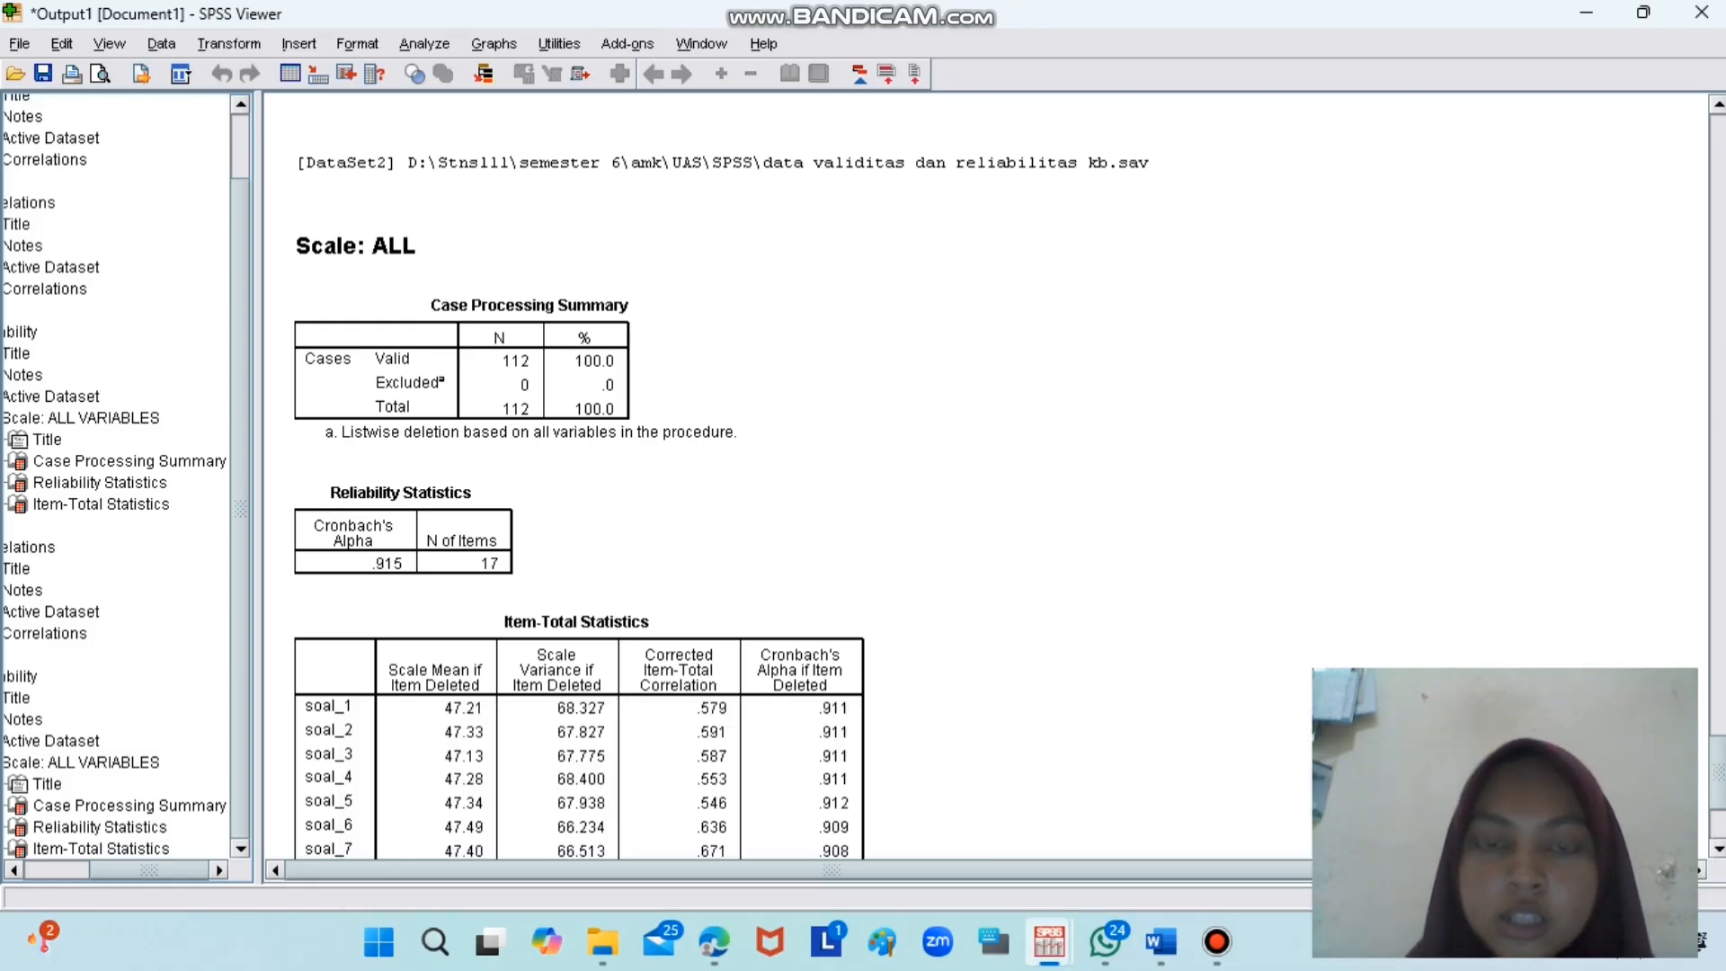
- Switch to data normalitas & korelasi.sav and look through the skor_kbkm and skor_kb scores down to row 112
mouse_move(1049, 942)
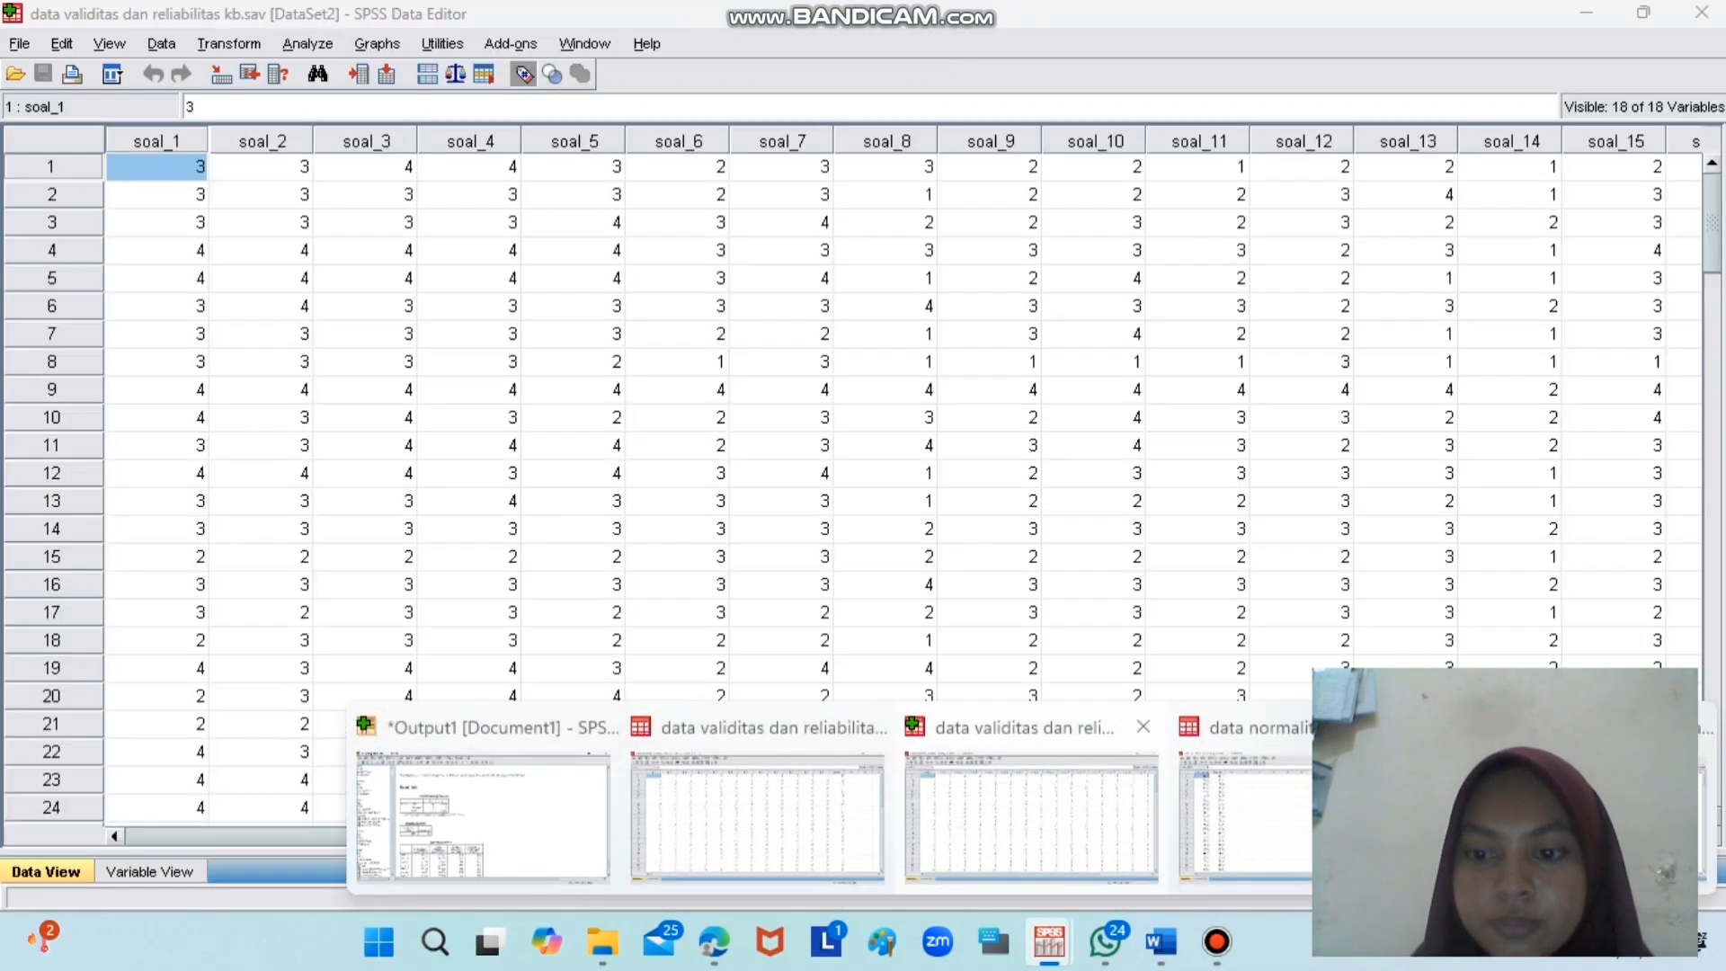
click(1259, 790)
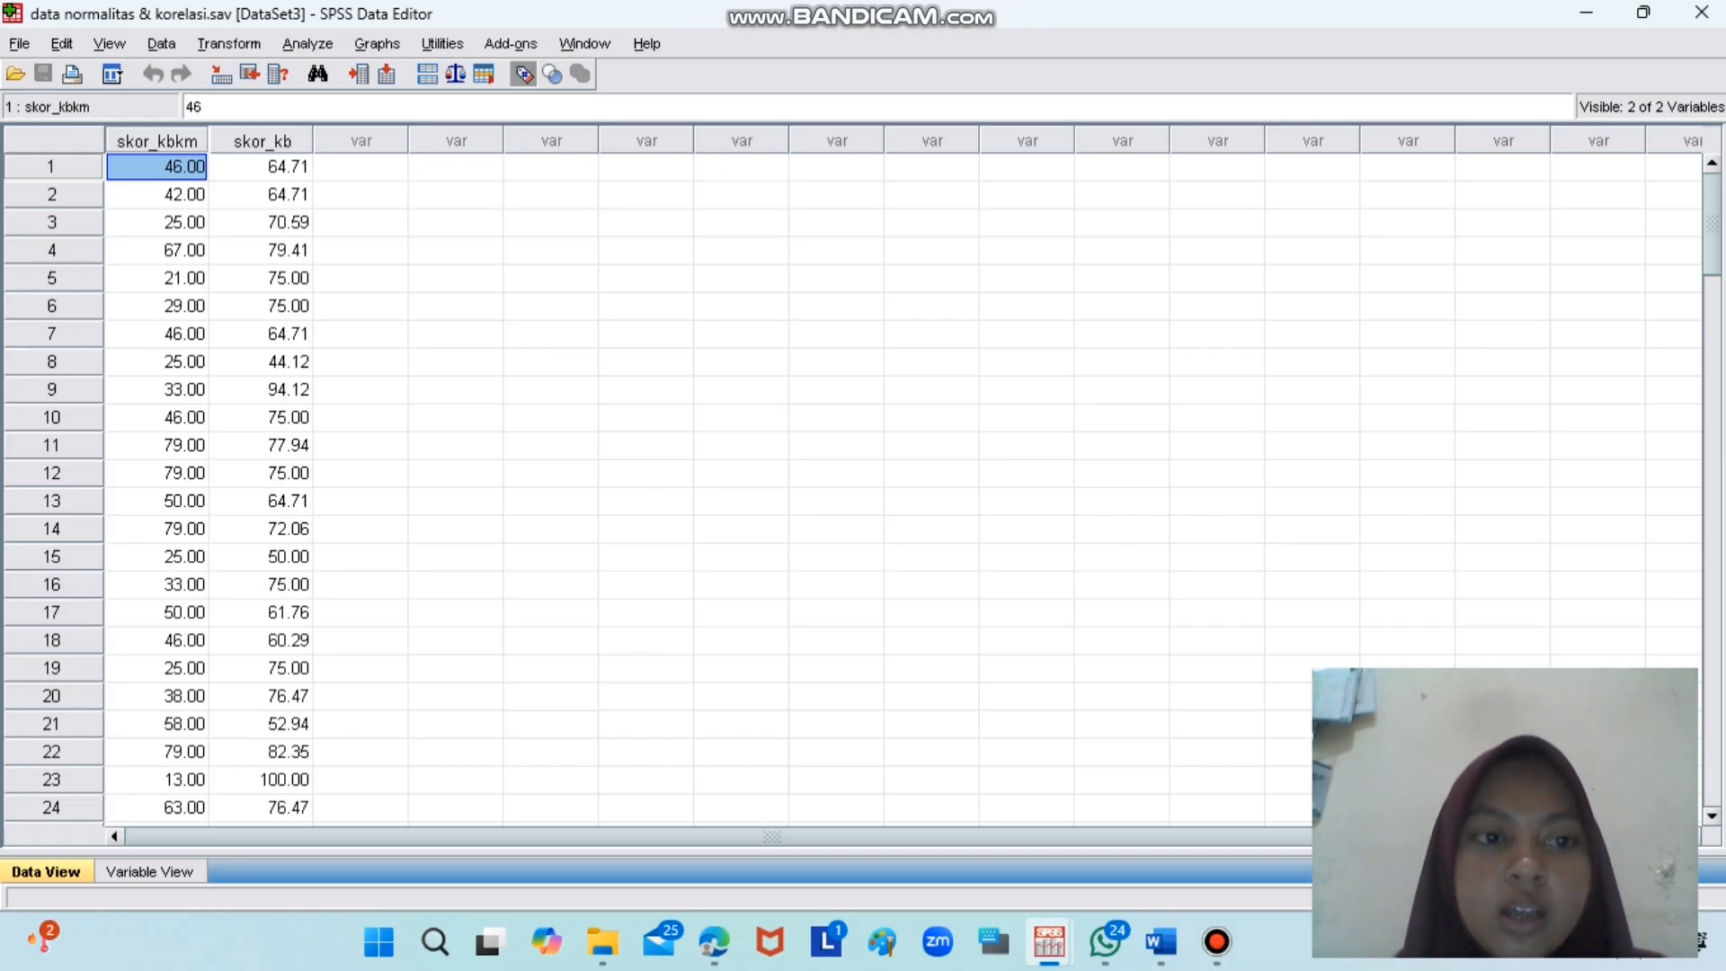
scroll(863, 489, down, 5)
scroll(863, 489, down, 17)
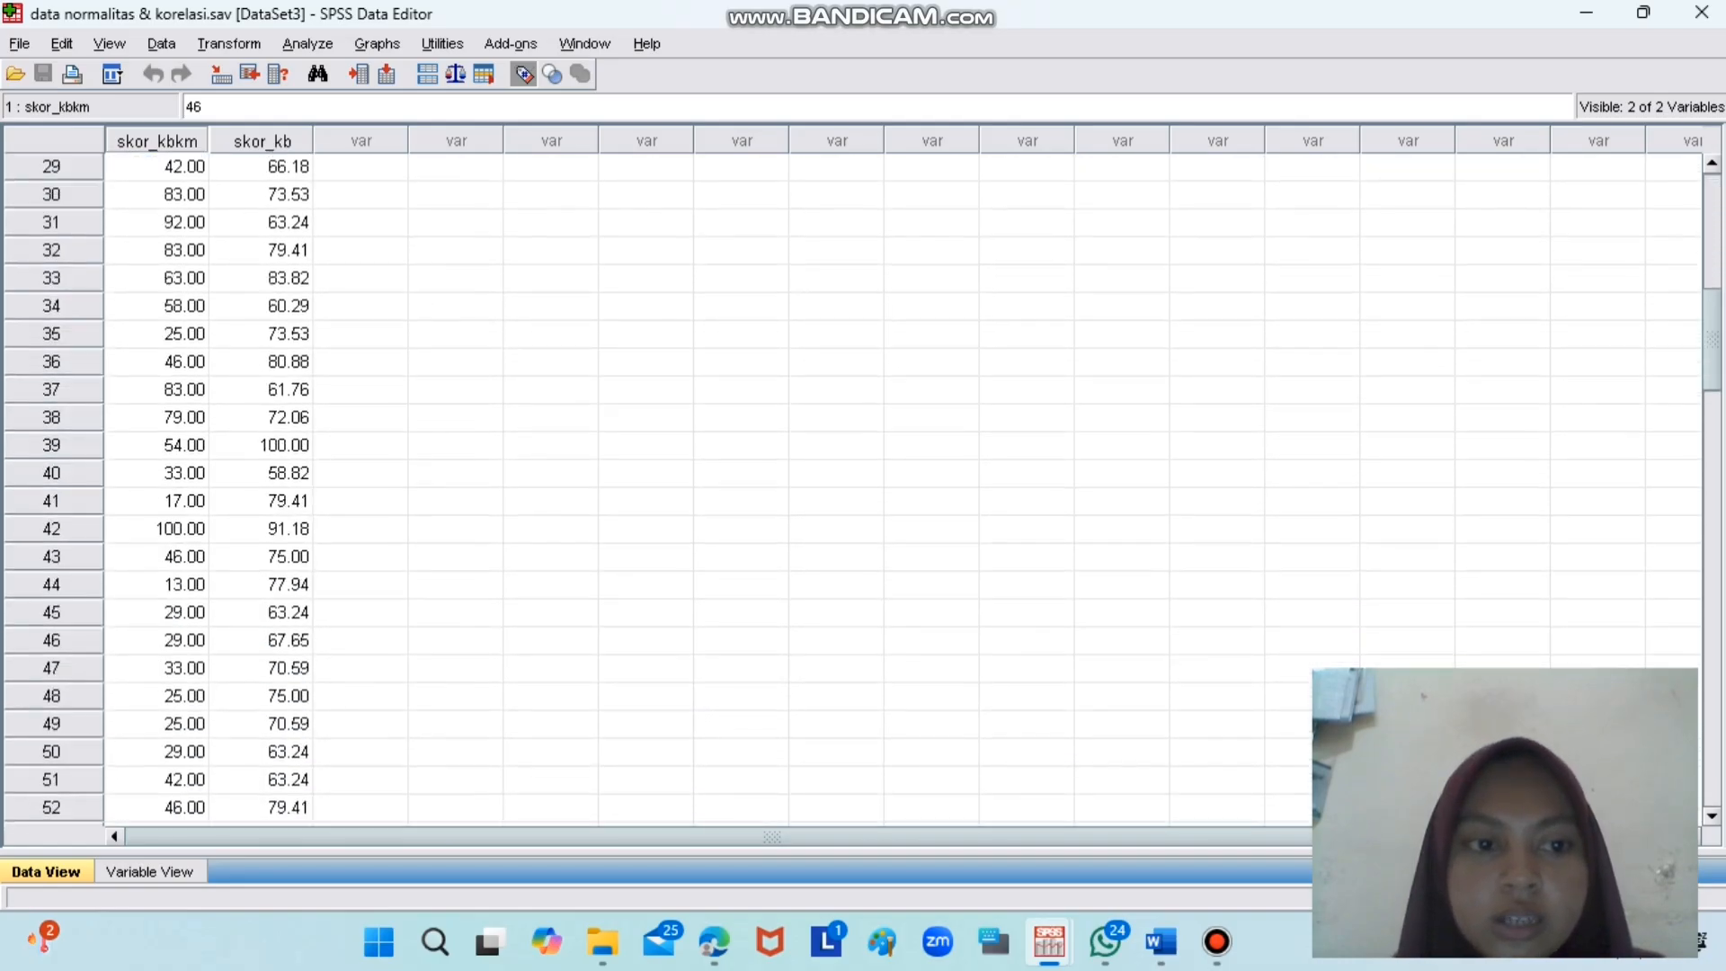
scroll(863, 489, down, 20)
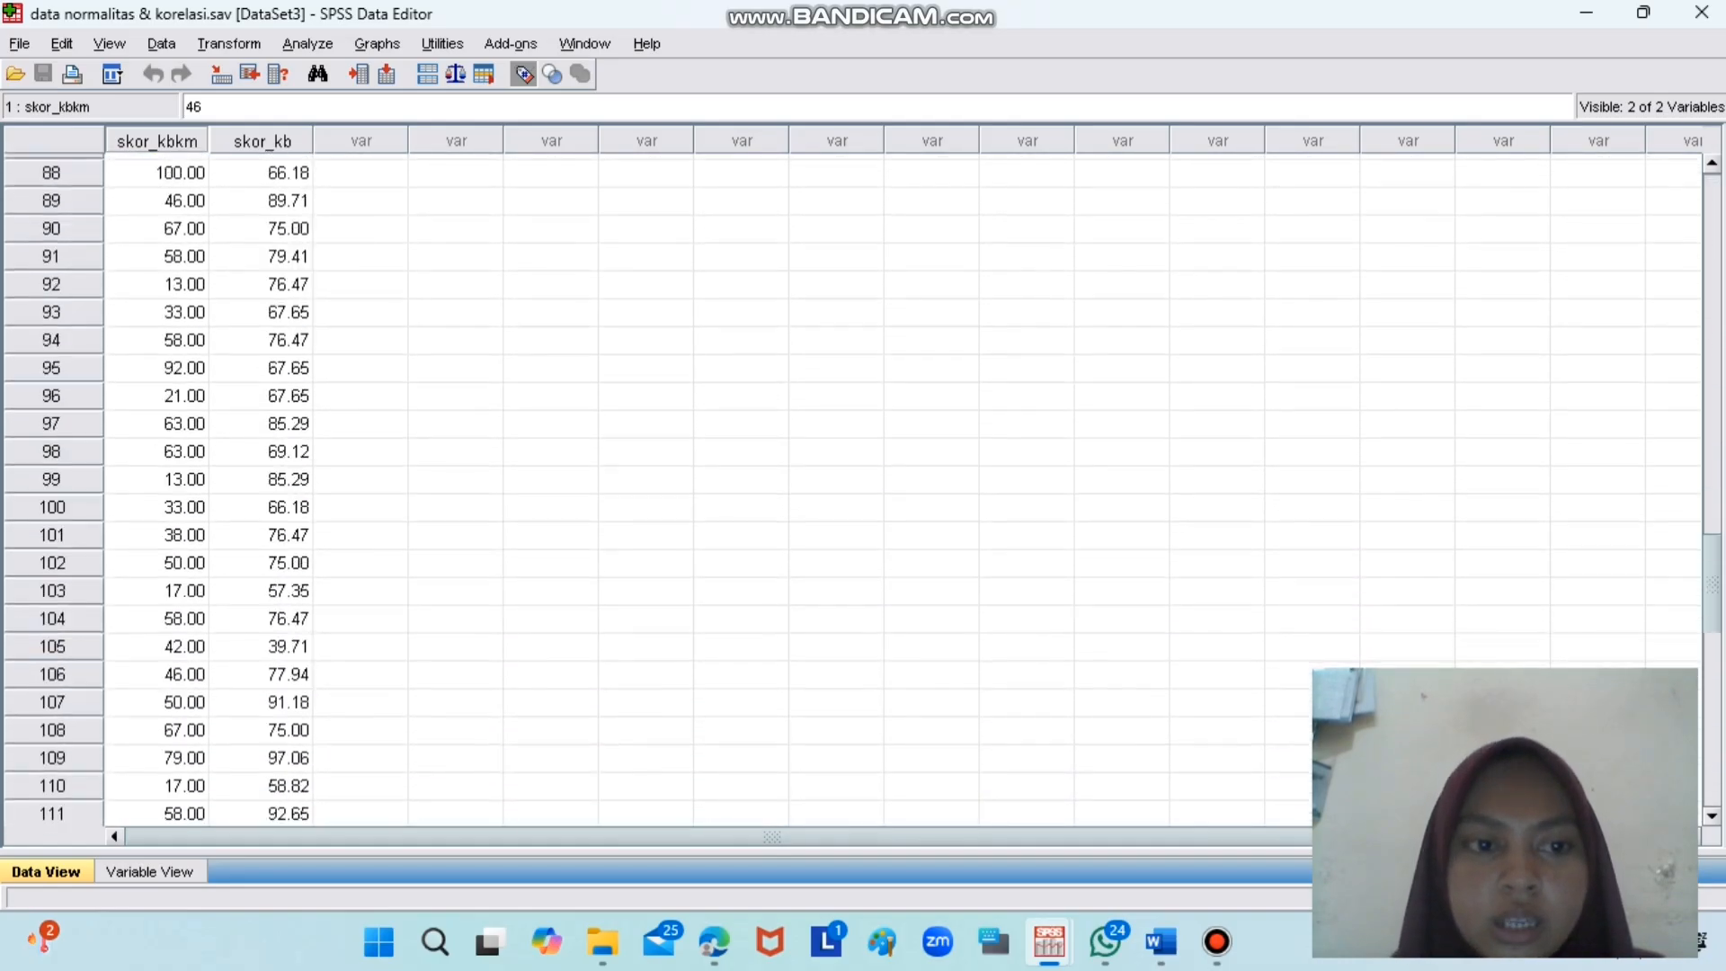
scroll(862, 489, up, 12)
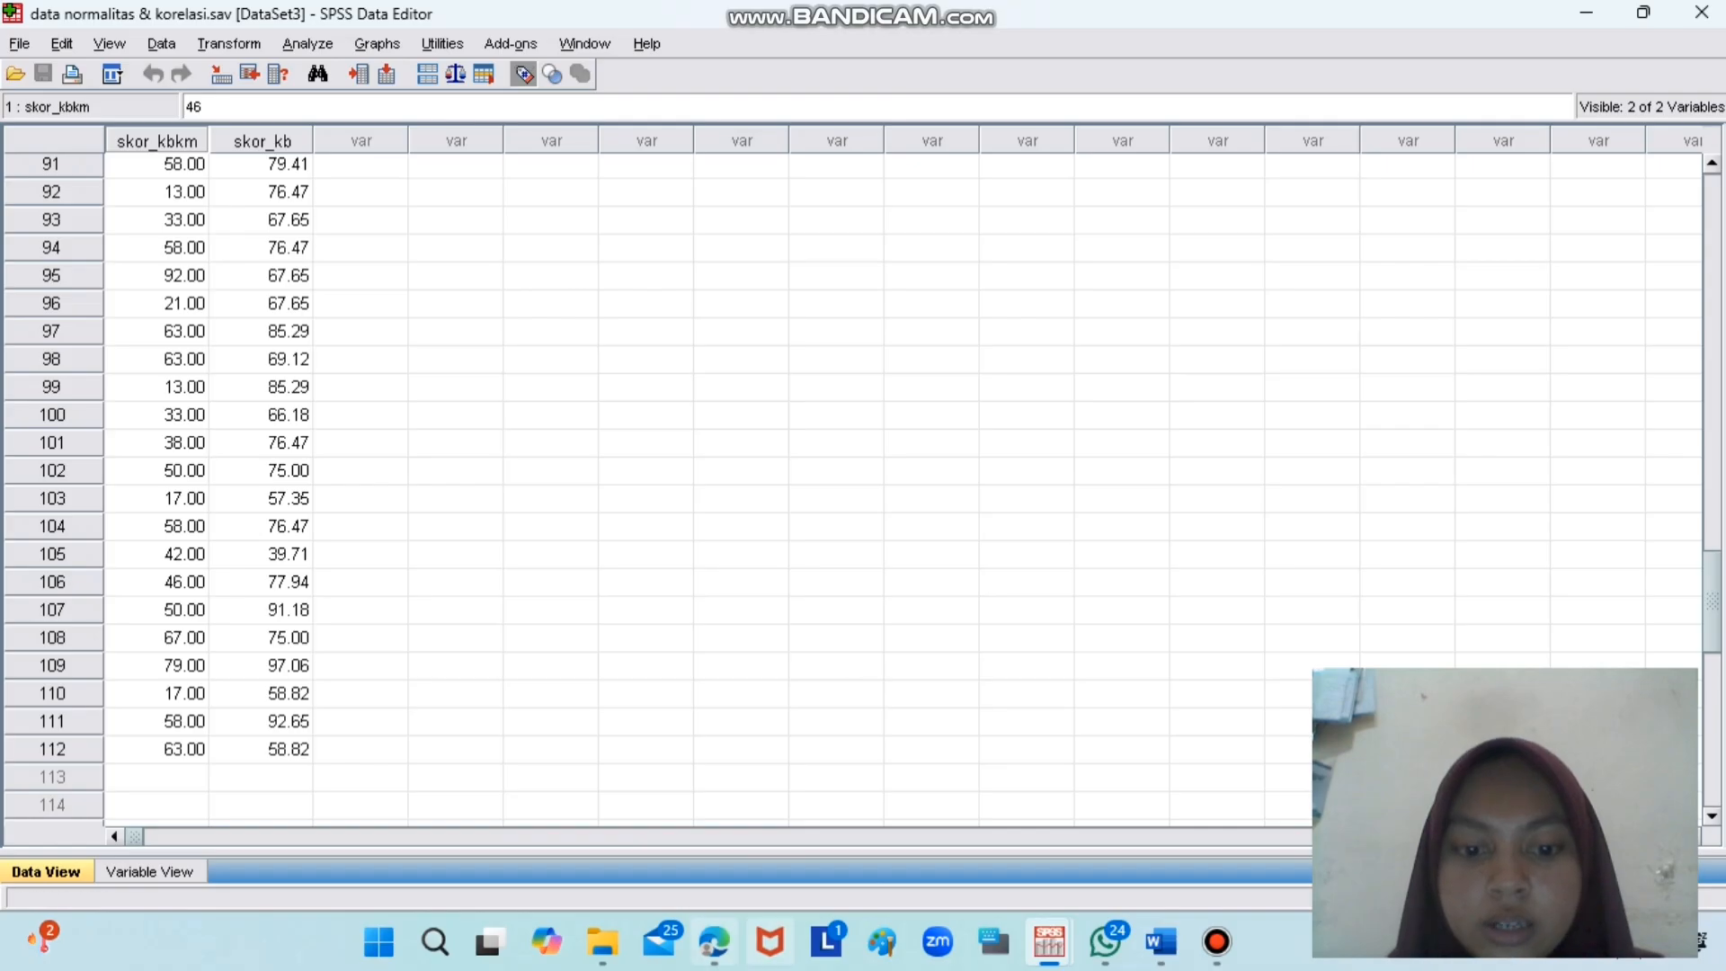
- Switch to the thesis PDF in Edge and review the Skor columns of the Lampiran 8 KBKM and Lampiran 9 questionnaire tables
mouse_move(714, 941)
click(730, 836)
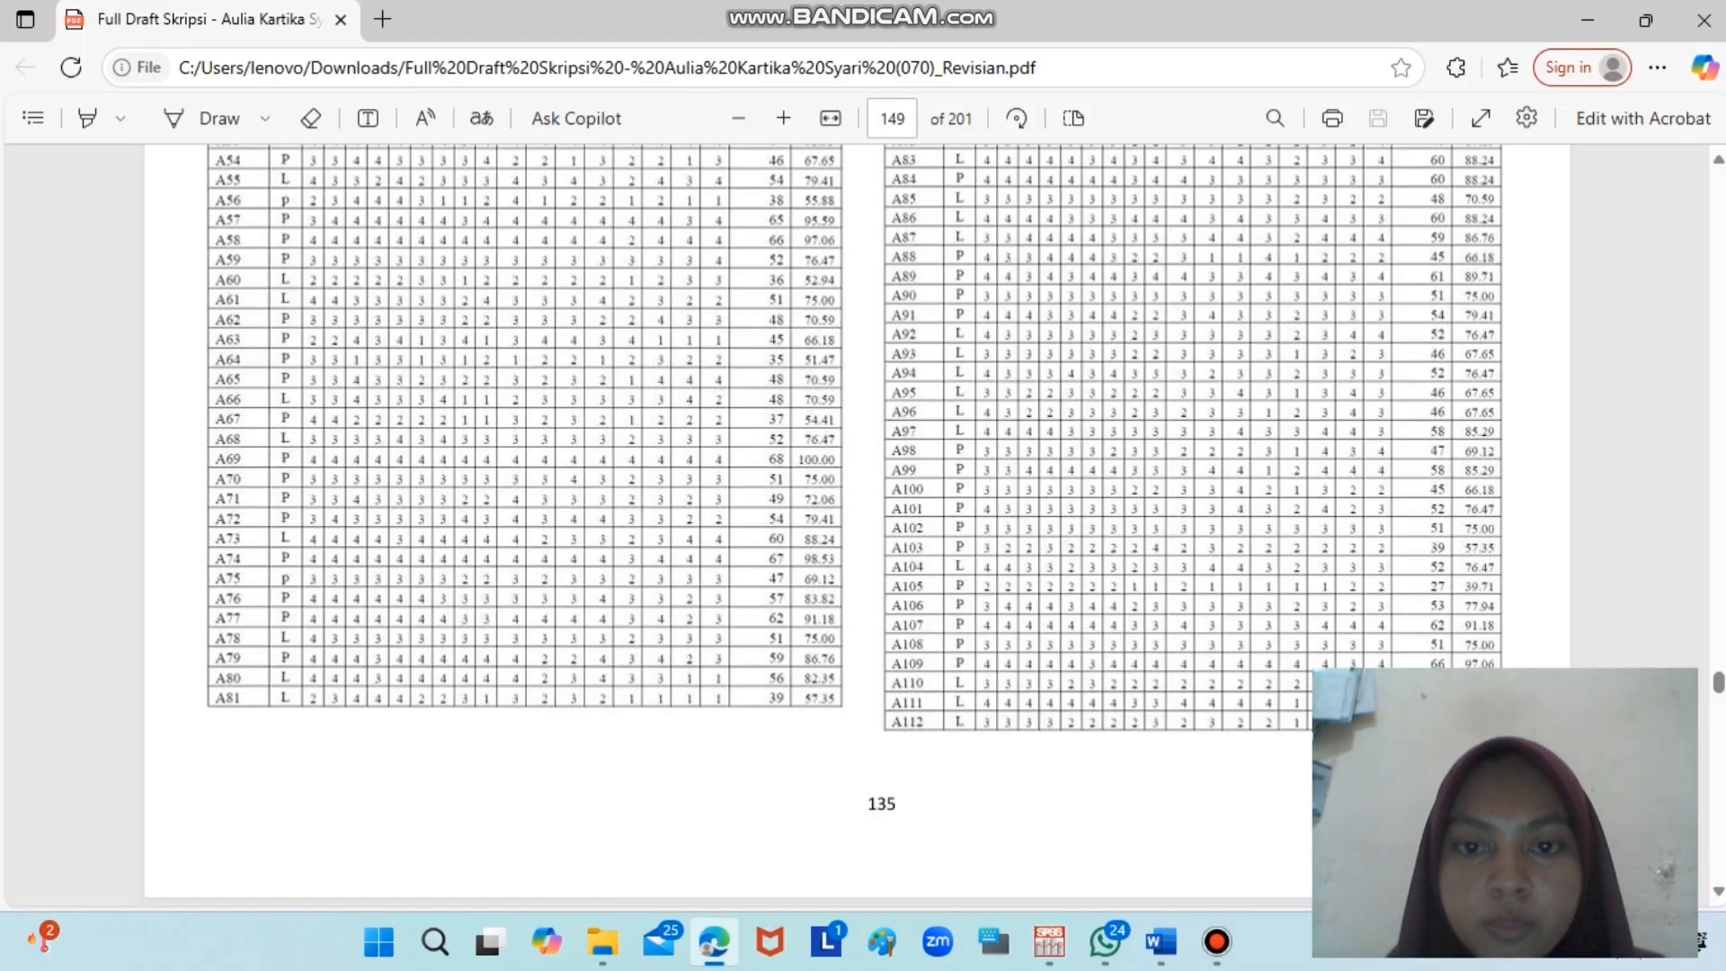
scroll(854, 521, up, 15)
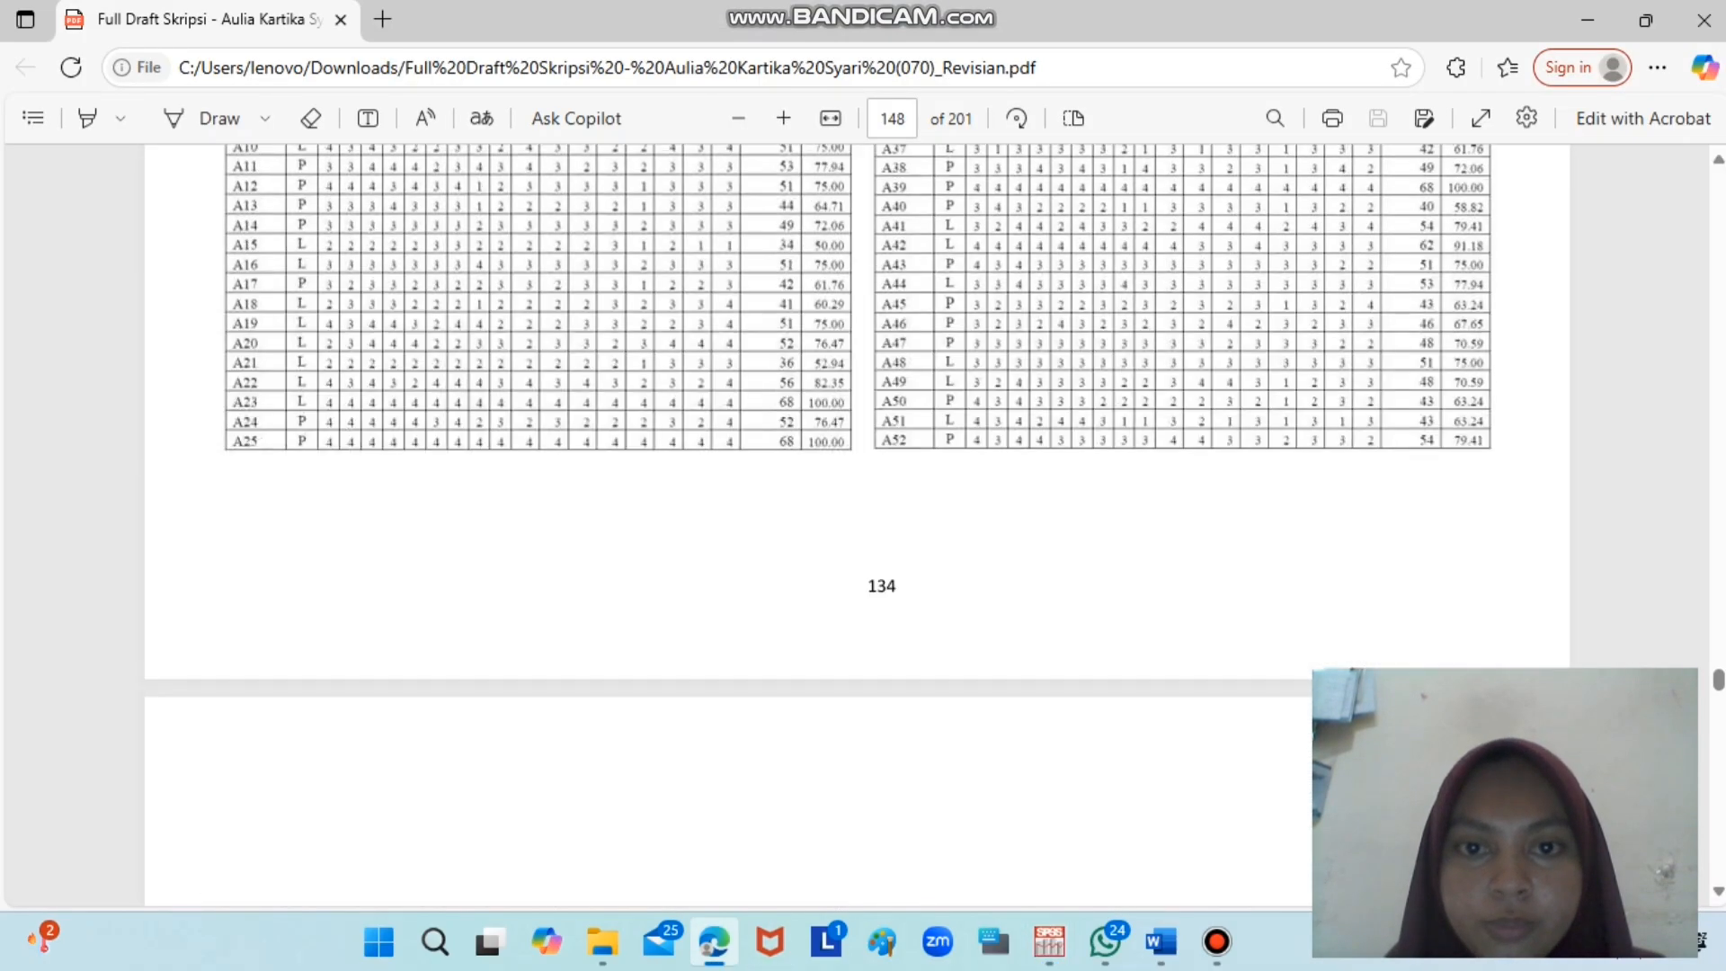
scroll(854, 521, up, 12)
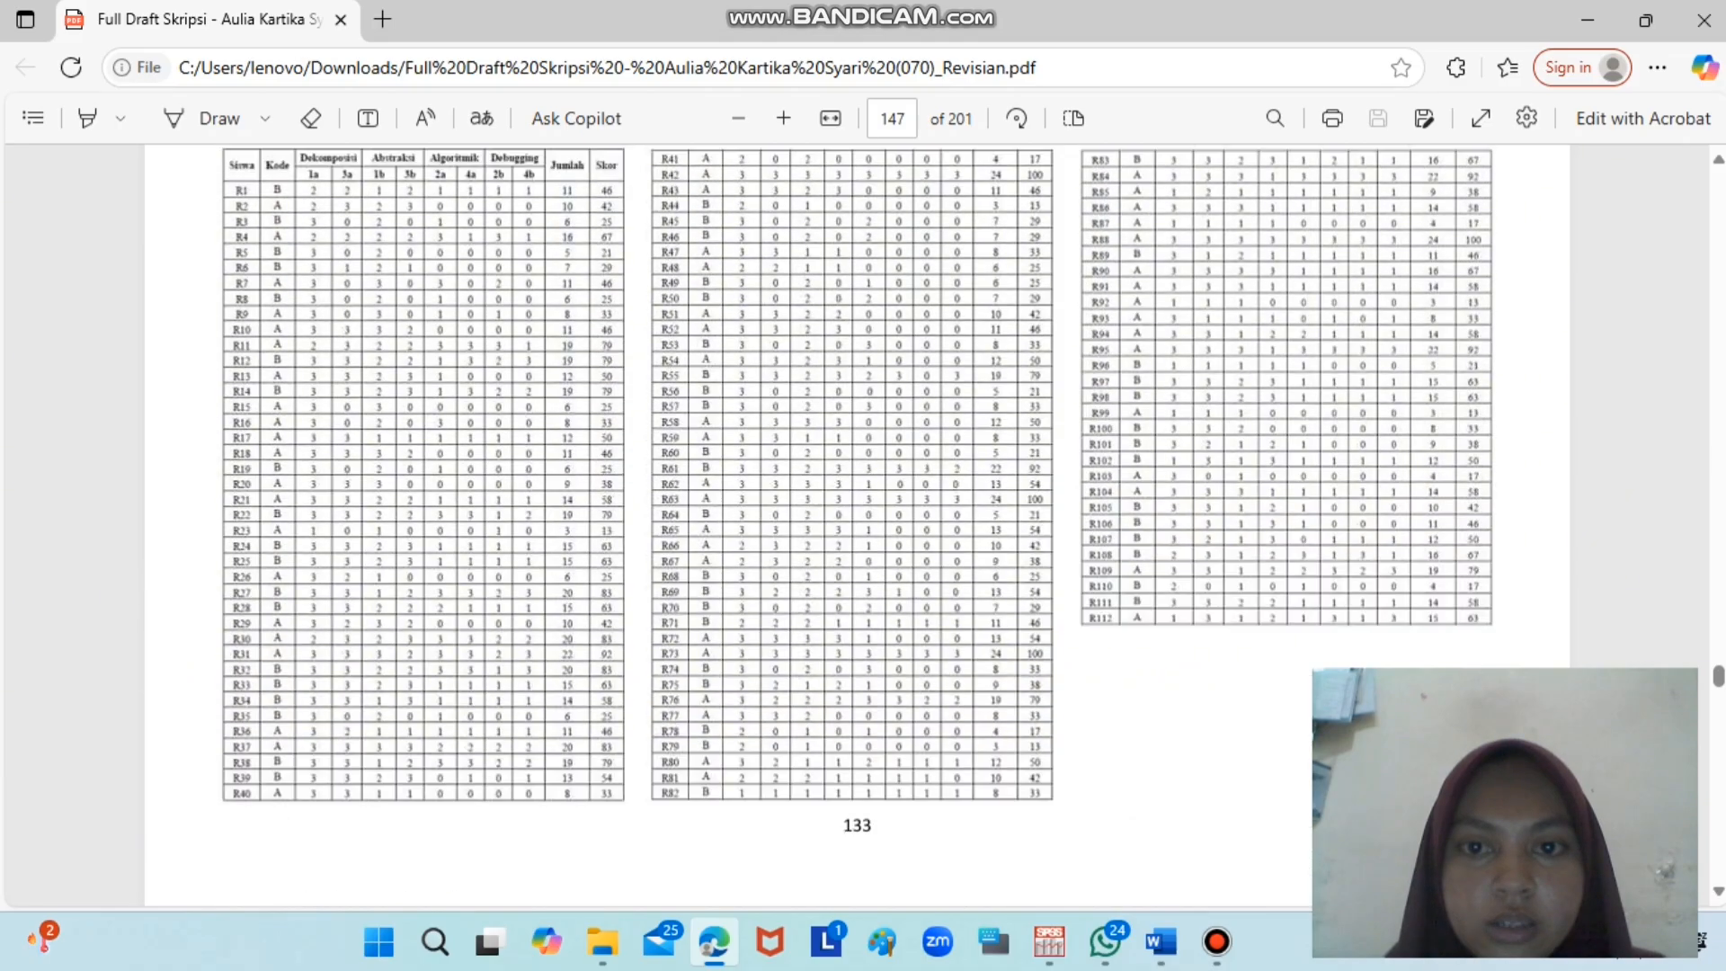
scroll(854, 522, up, 5)
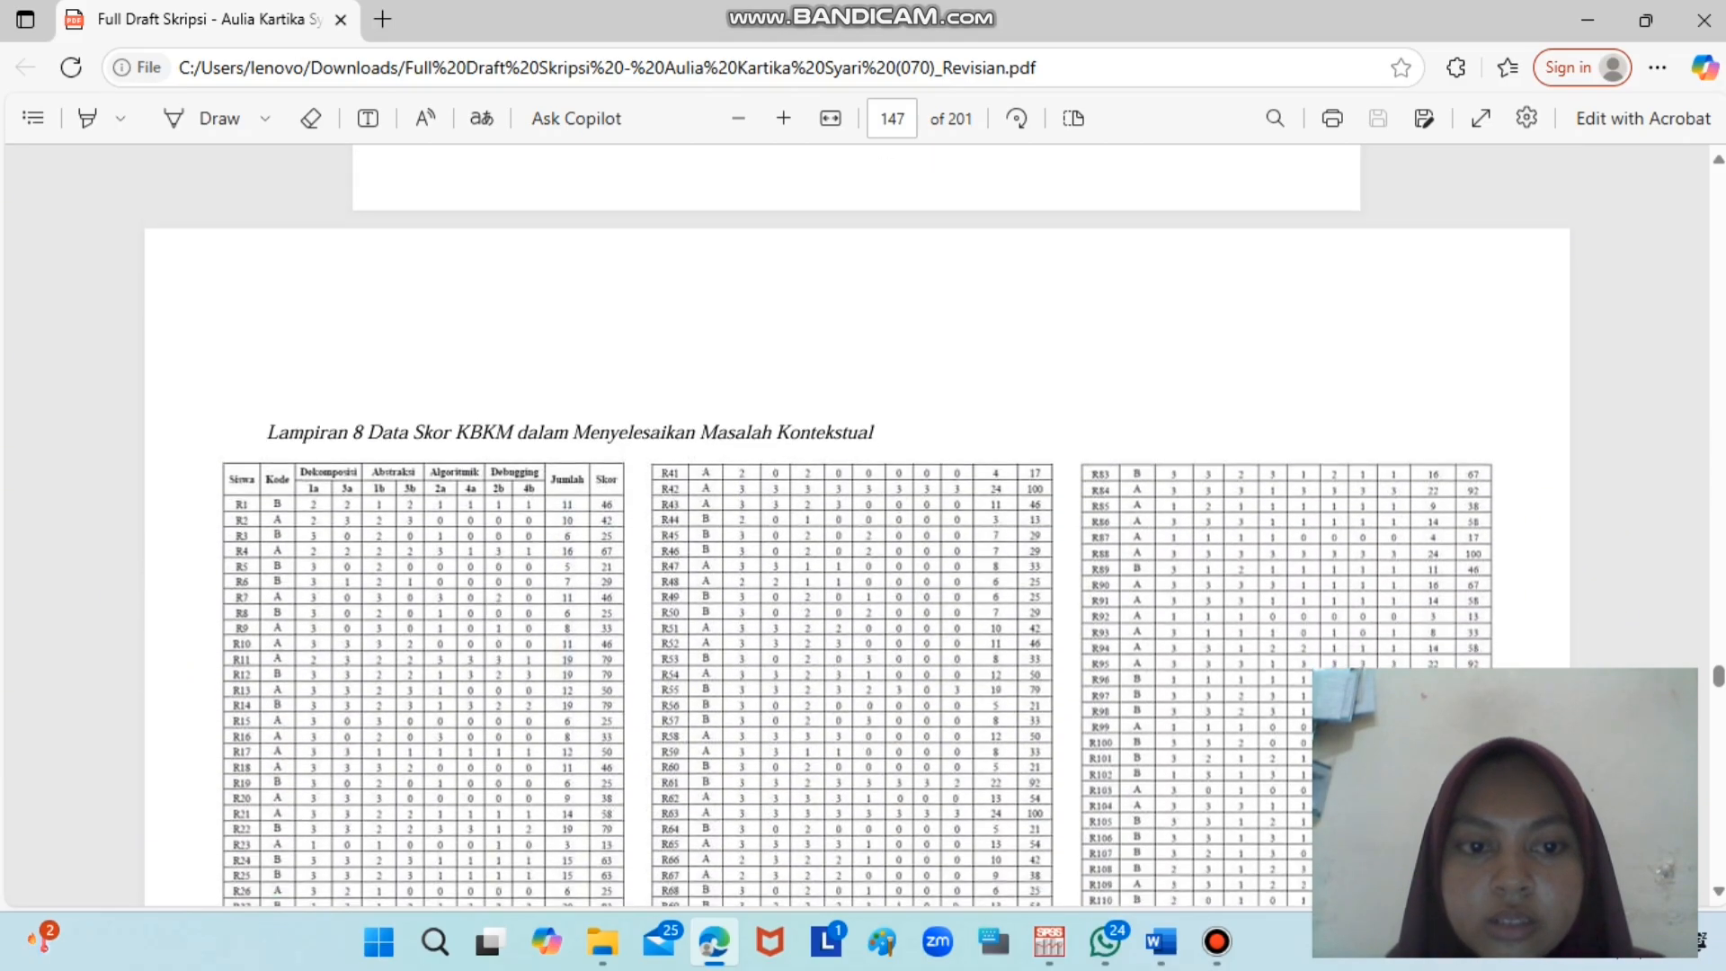
scroll(854, 521, down, 3)
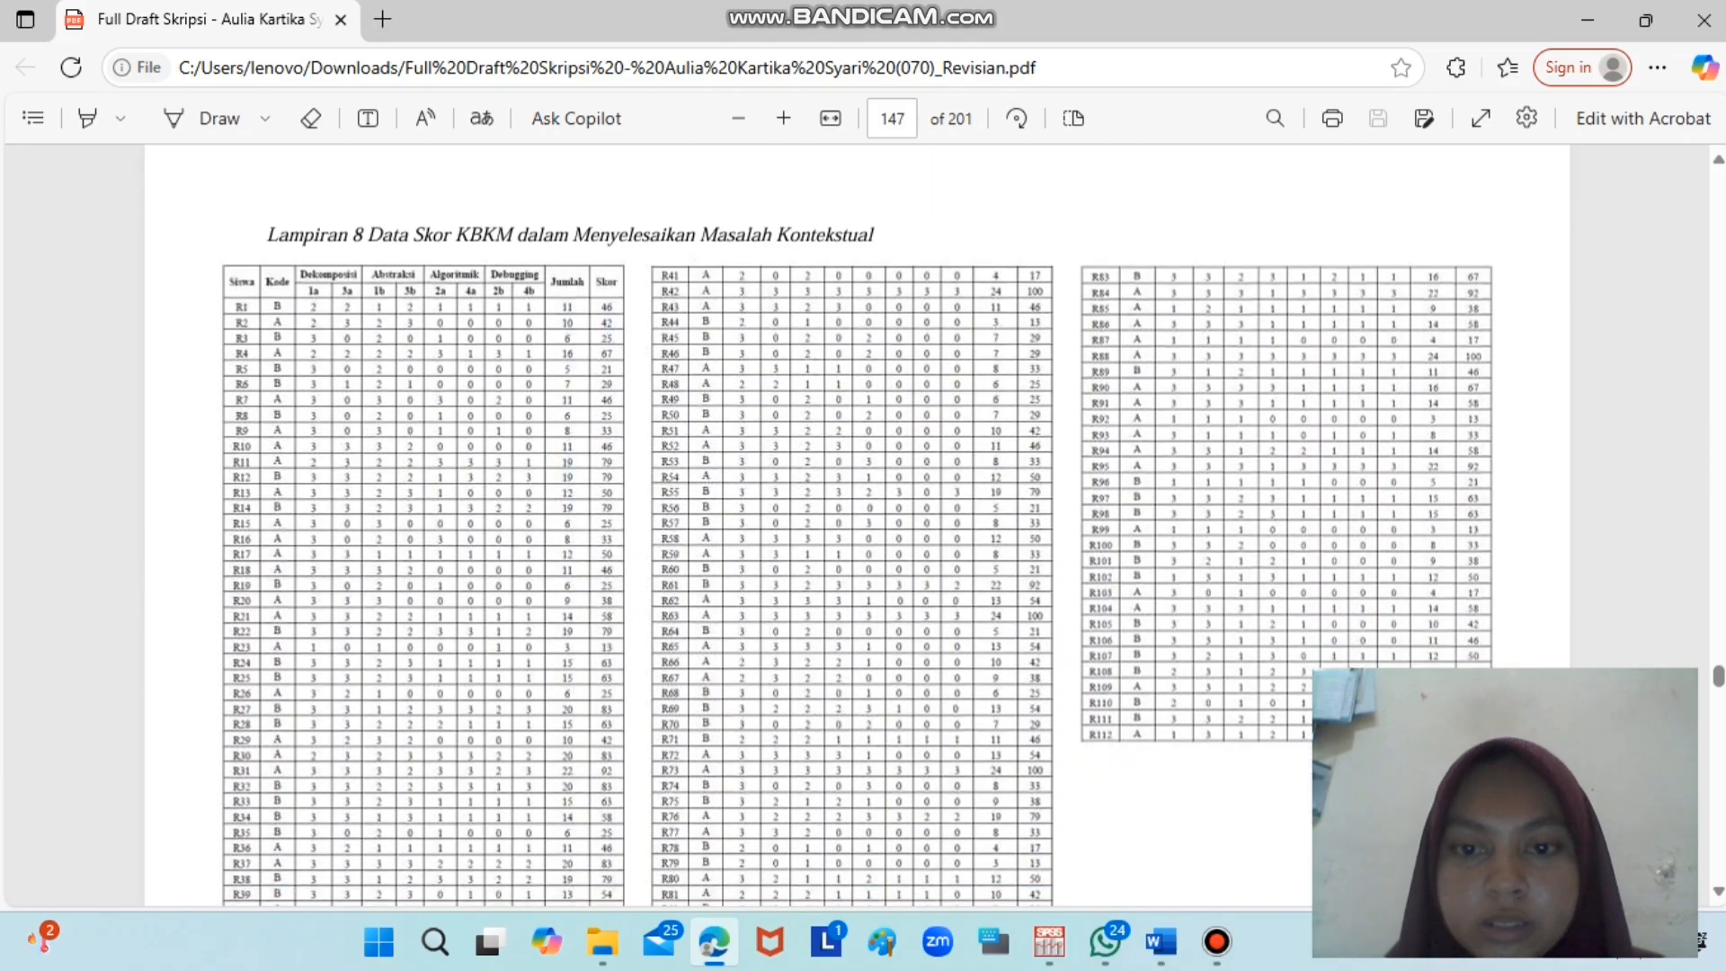
scroll(854, 521, down, 10)
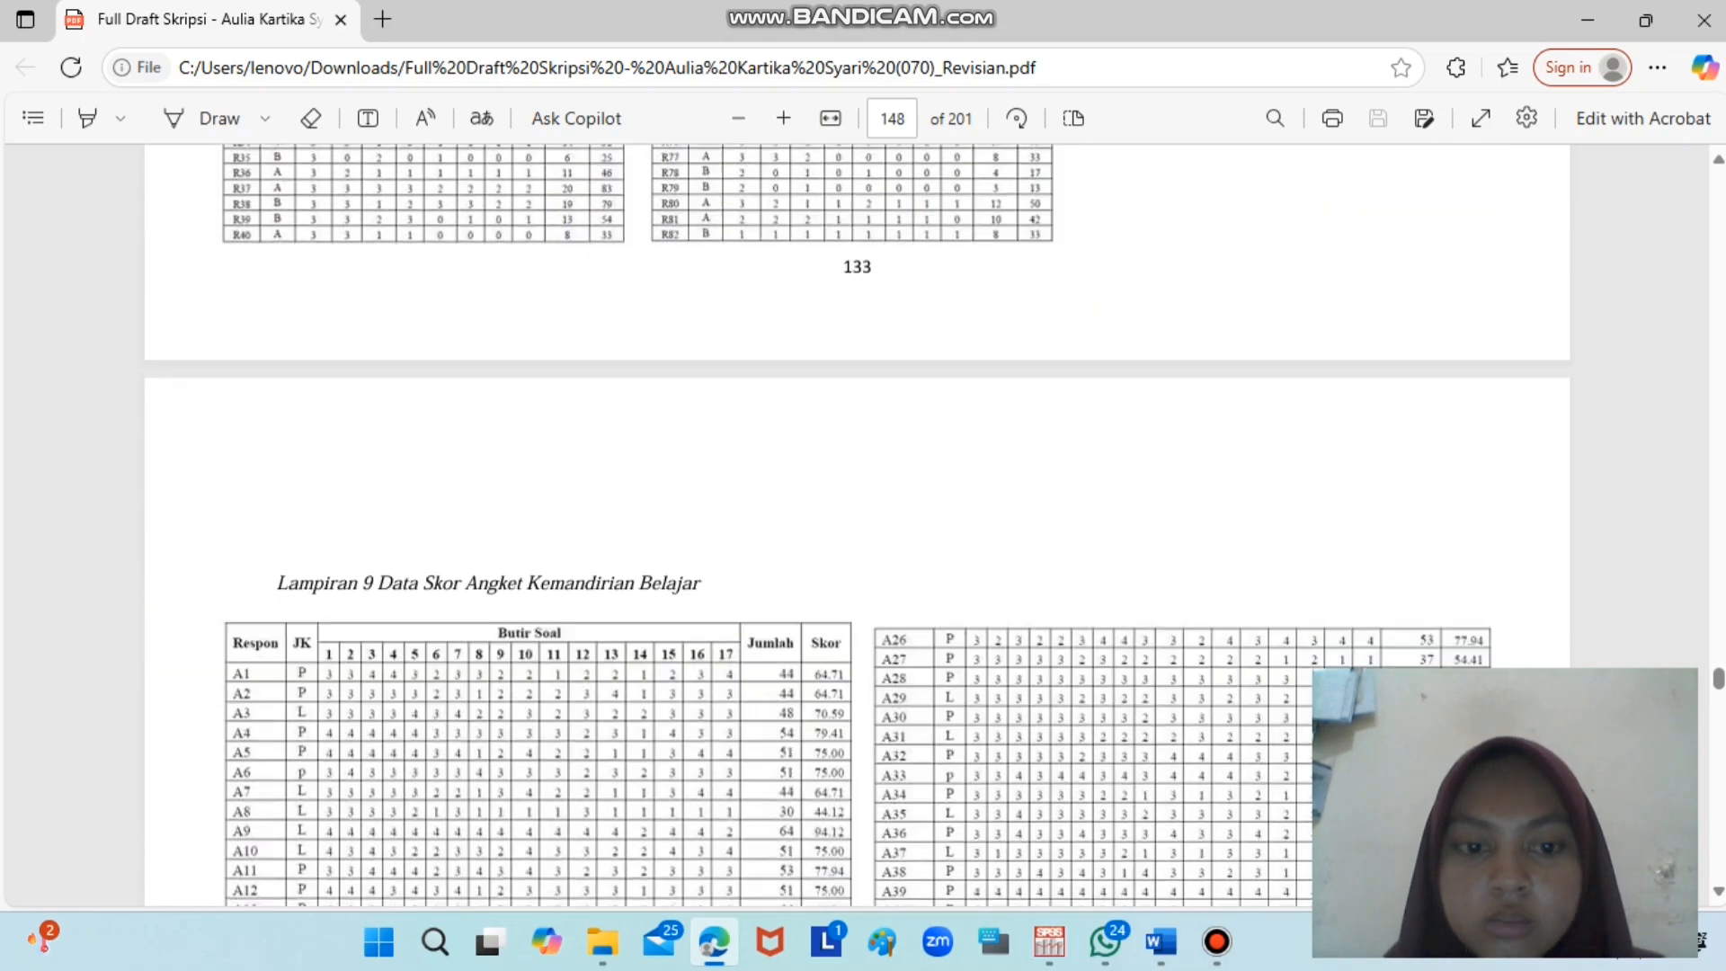
scroll(854, 522, down, 5)
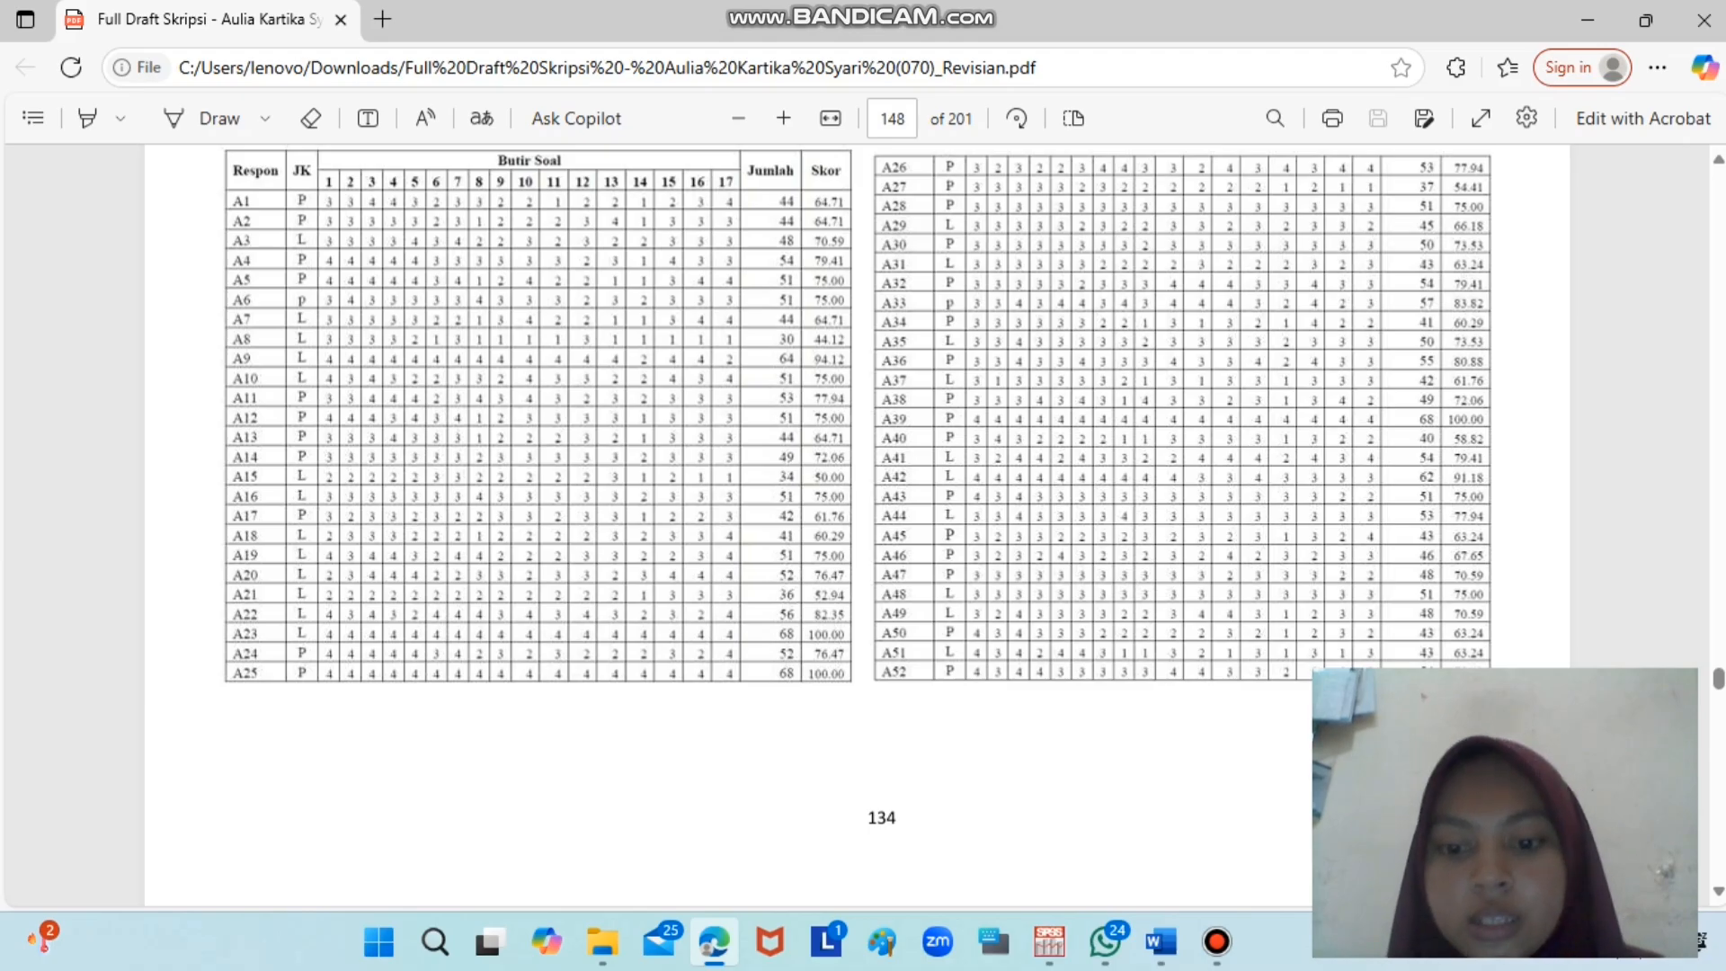
- Return to data normalitas & korelasi.sav in SPSS and review the variable definitions and data of skor_kbkm and skor_kb
mouse_move(1049, 941)
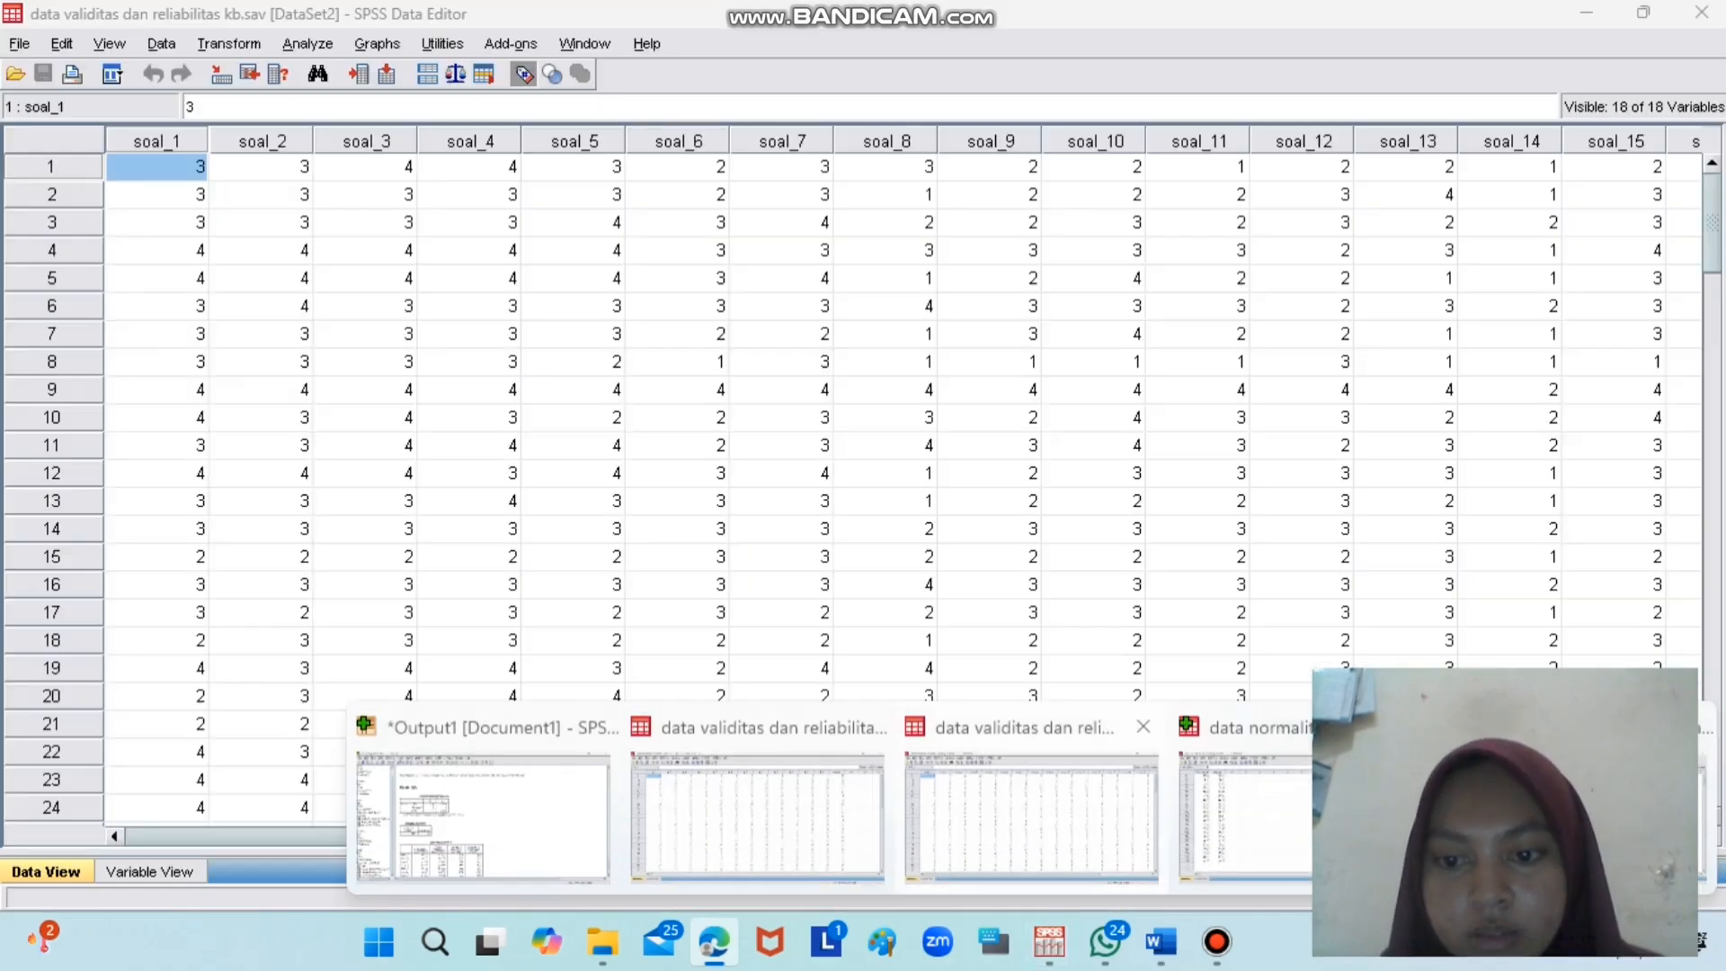
click(1199, 802)
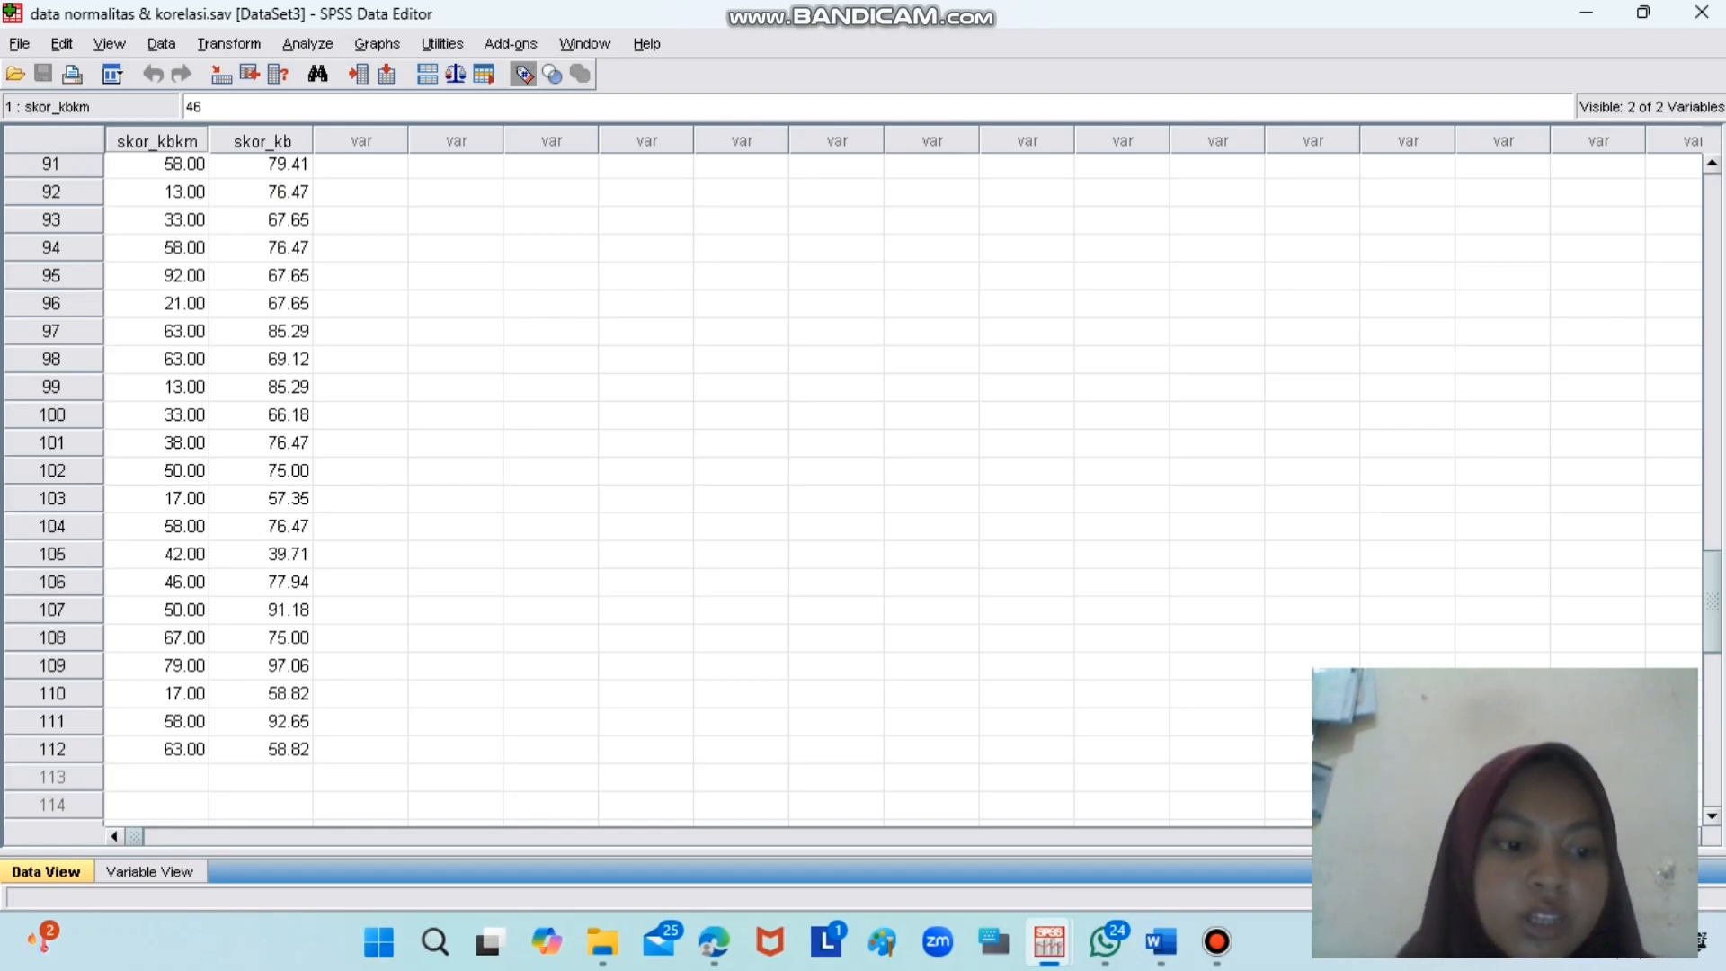
click(149, 871)
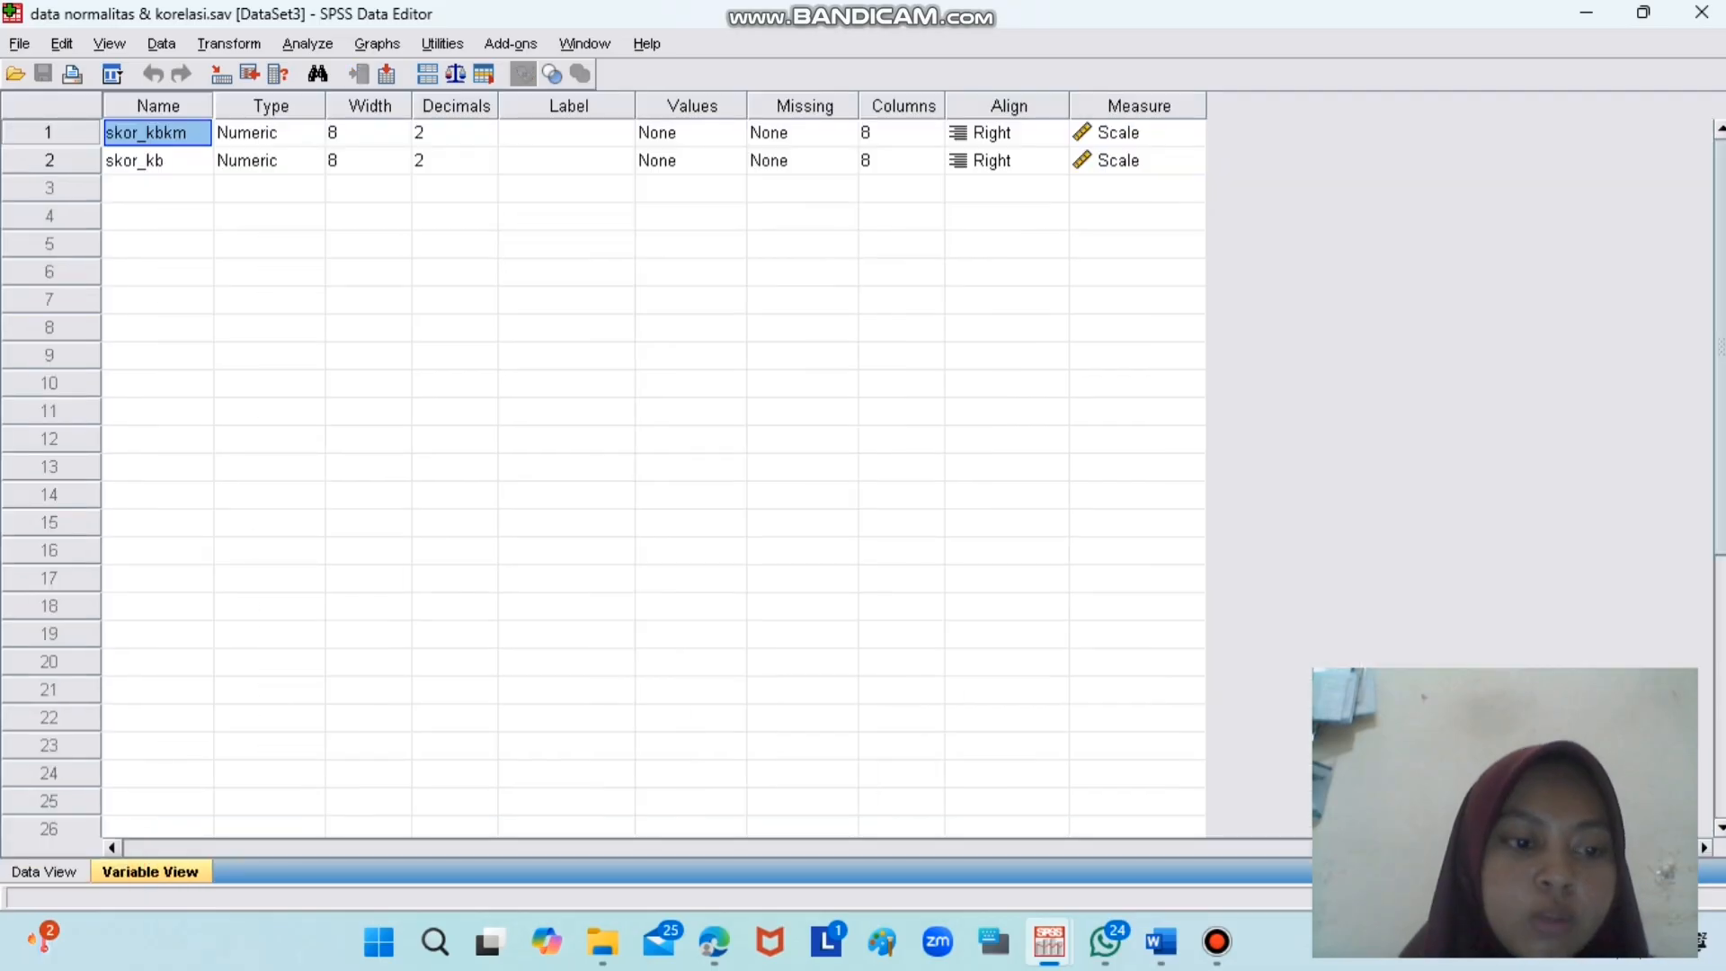
click(44, 868)
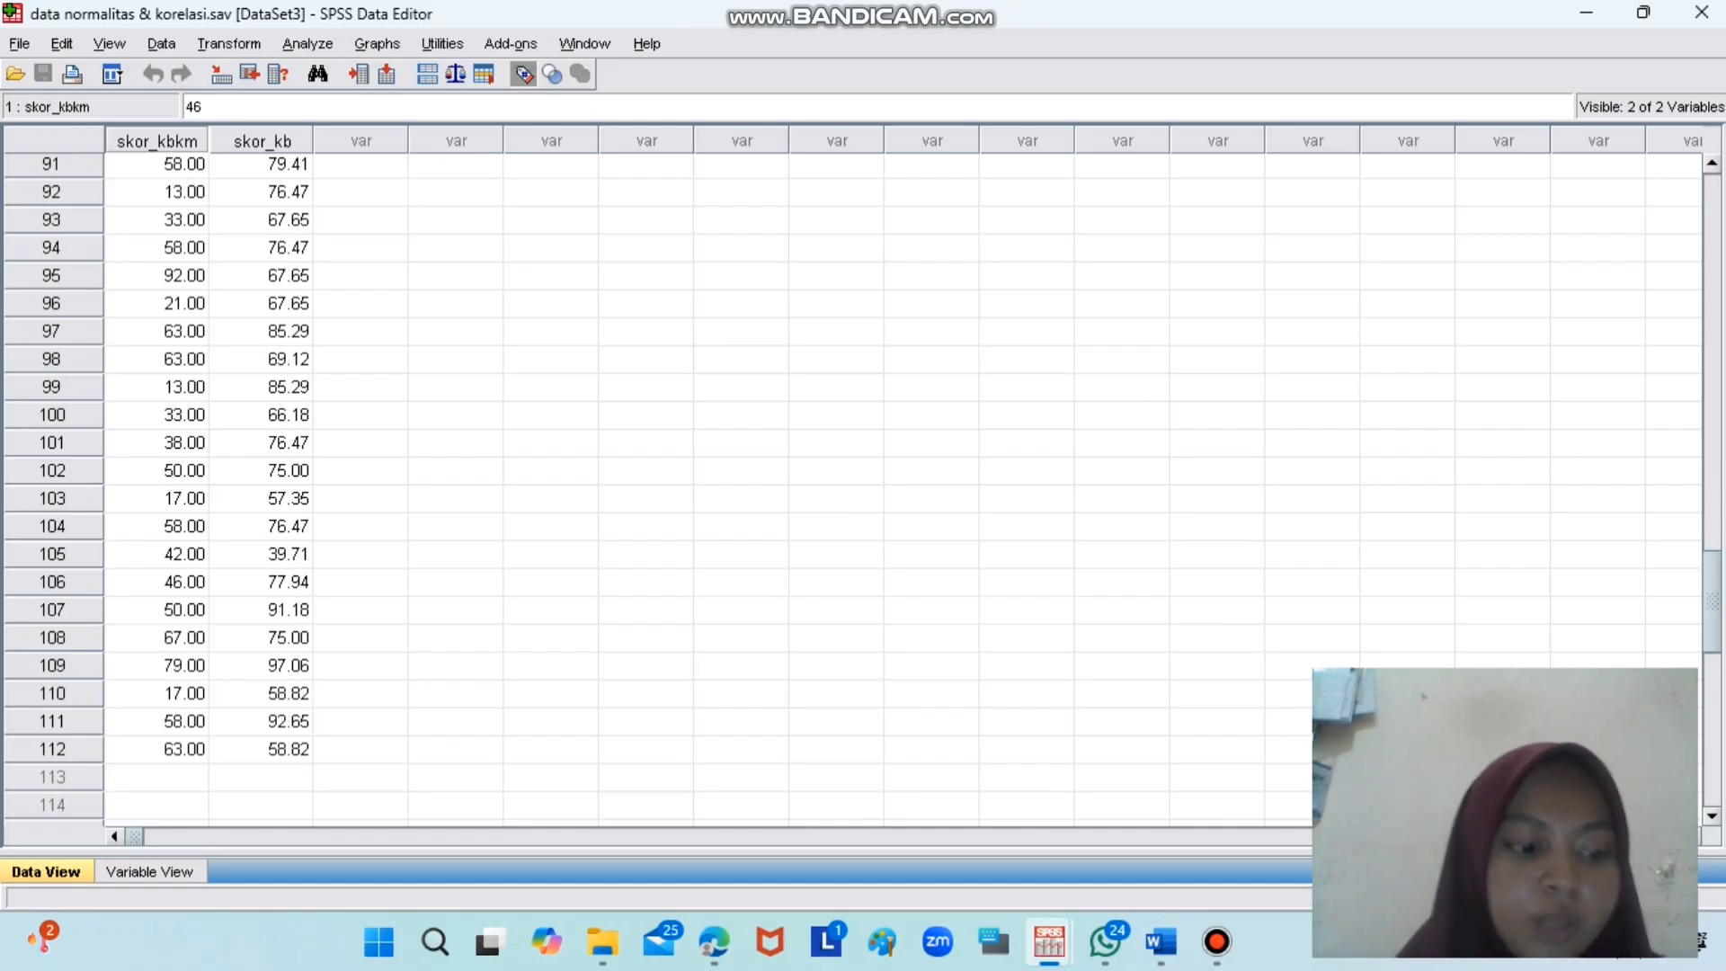
click(149, 871)
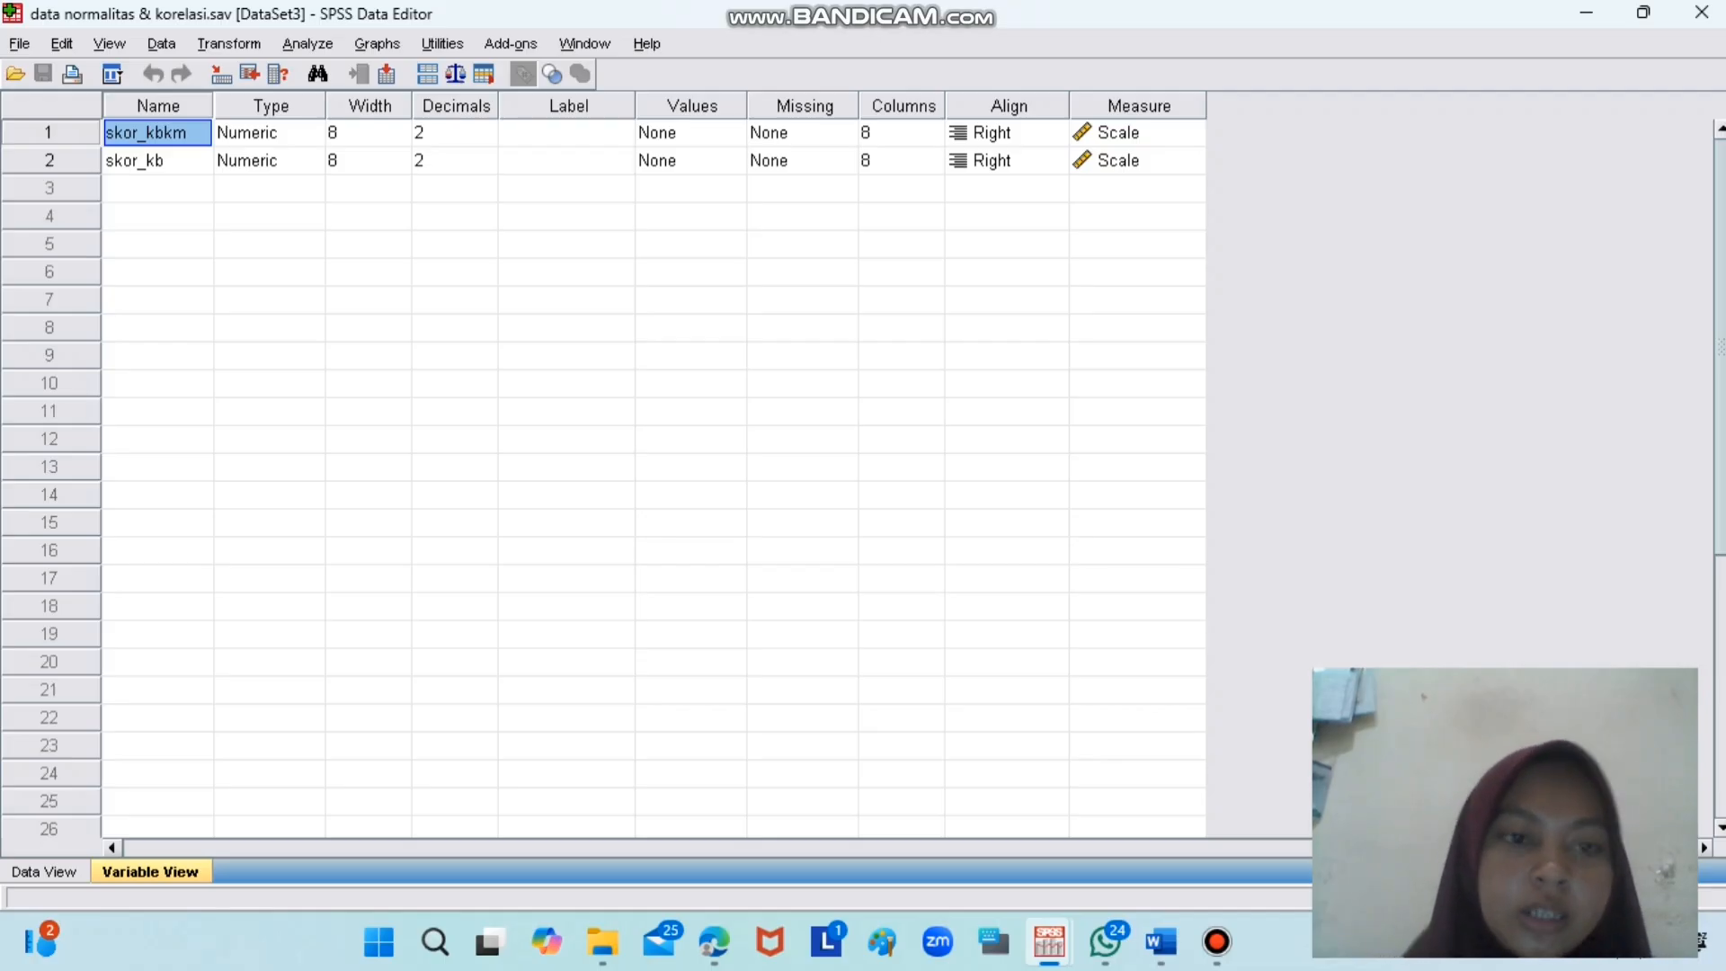
click(44, 871)
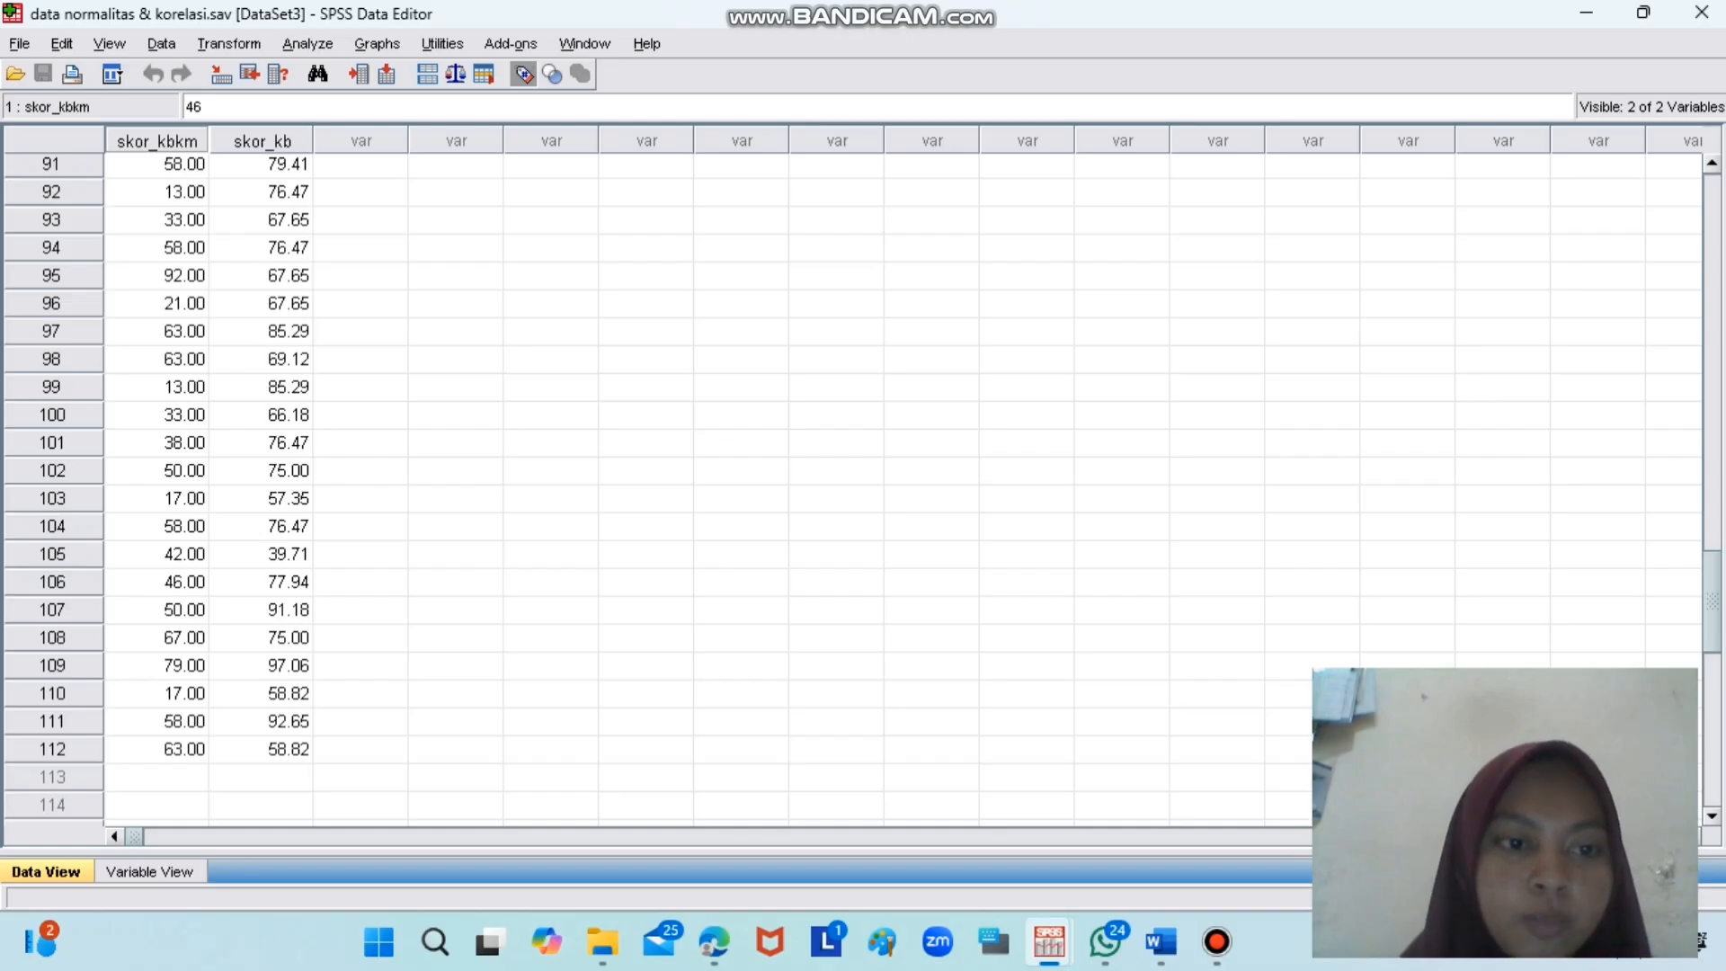
click(149, 871)
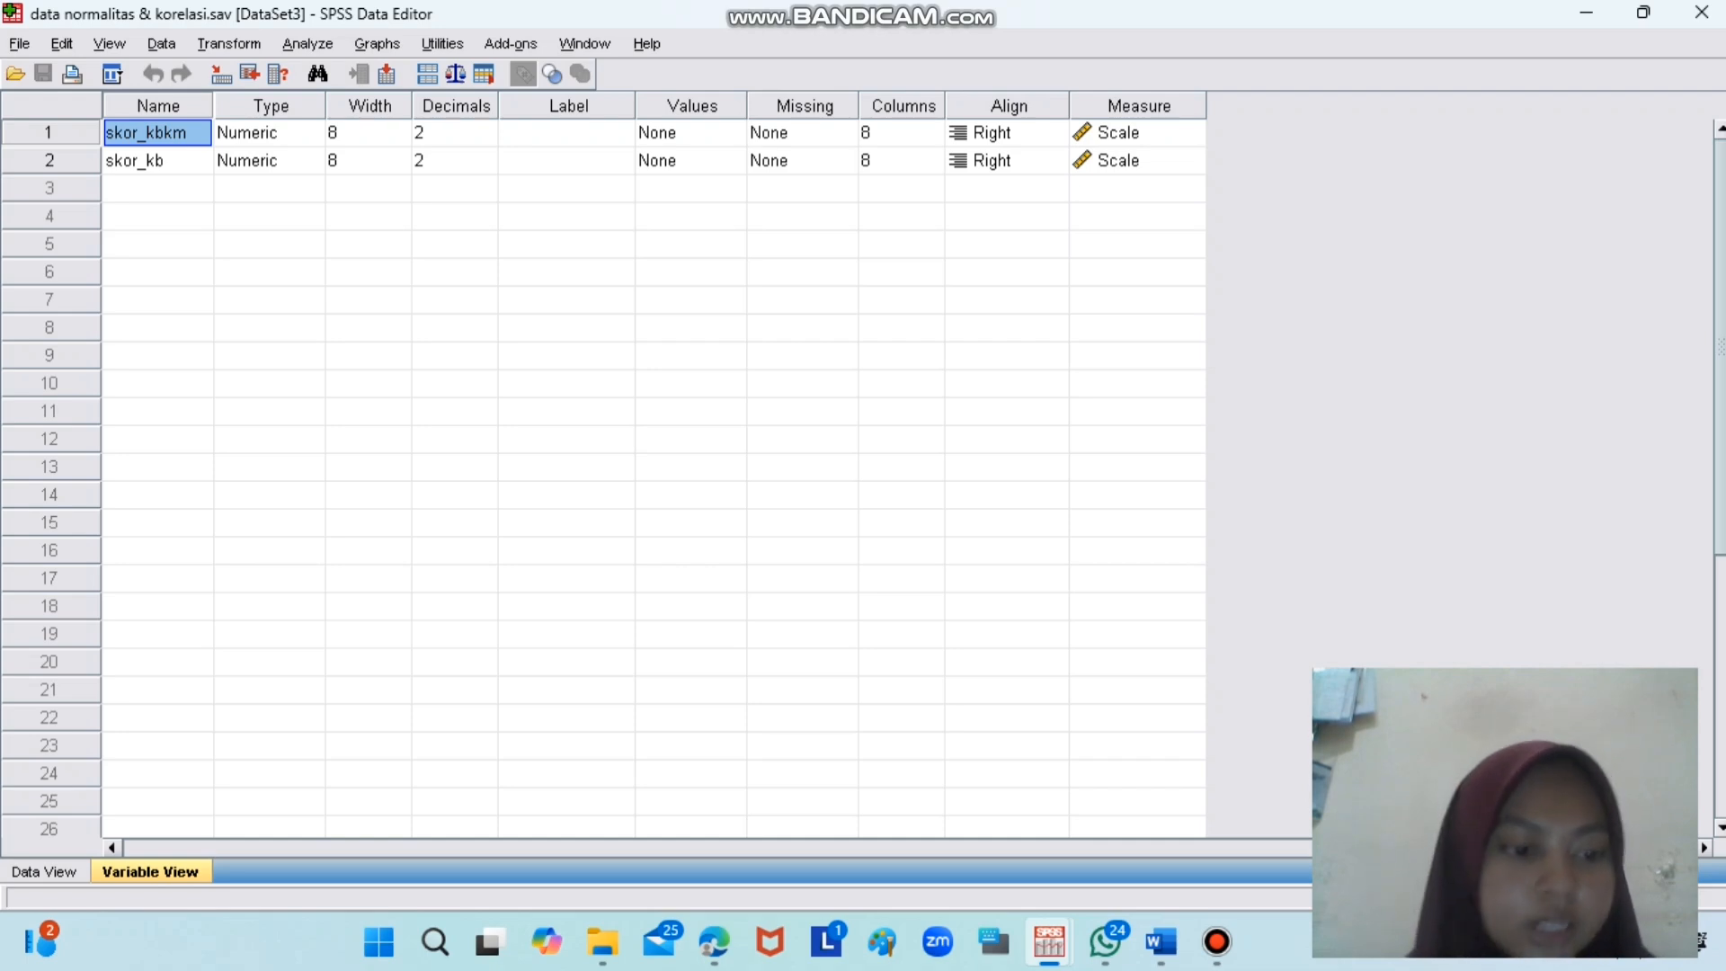
click(43, 871)
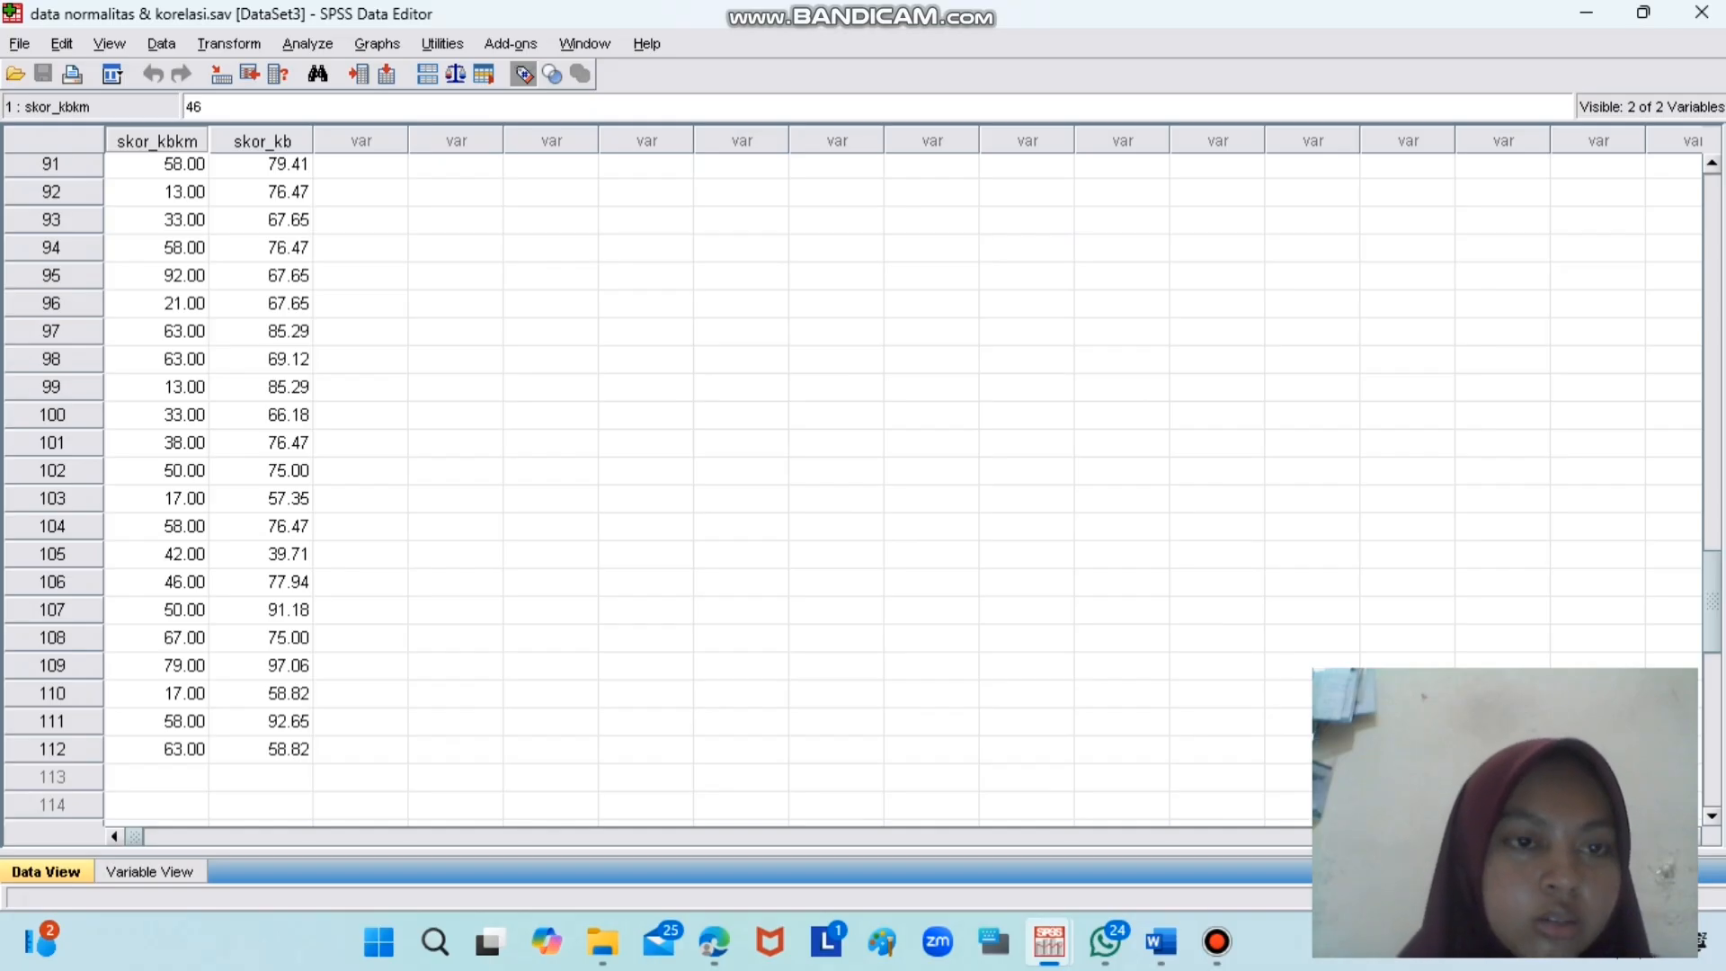
- Start an Explore analysis with skor_kbkm and skor_kb in the Dependent List
click(308, 43)
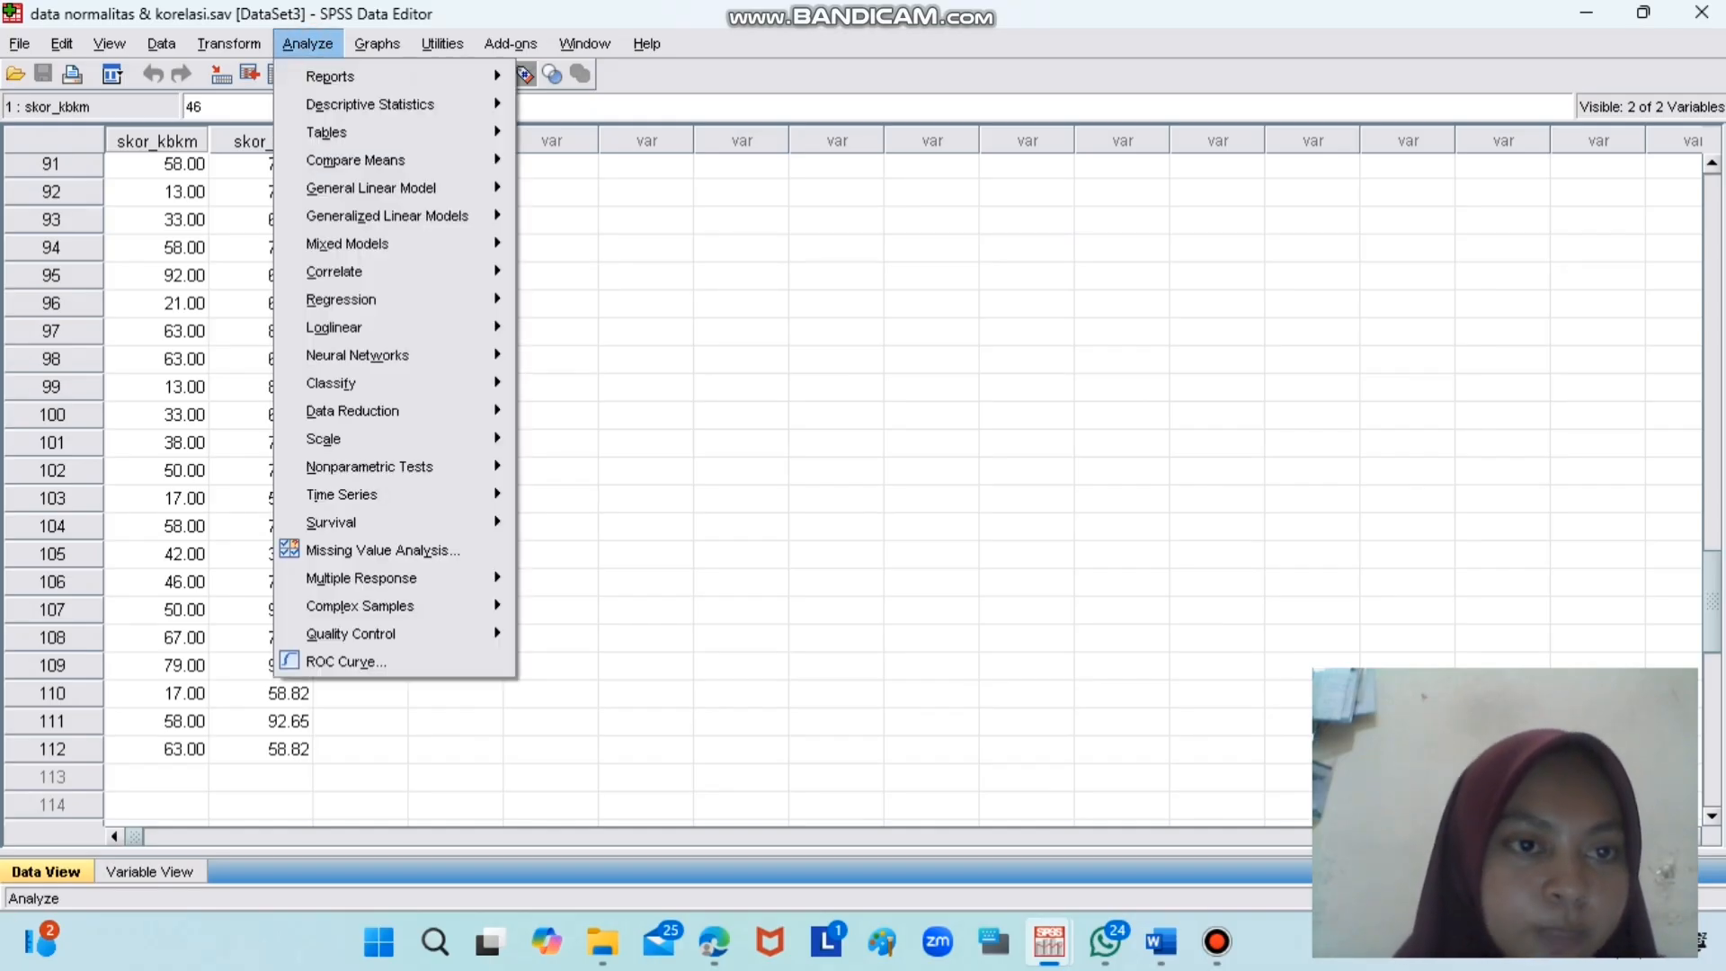
mouse_move(369, 104)
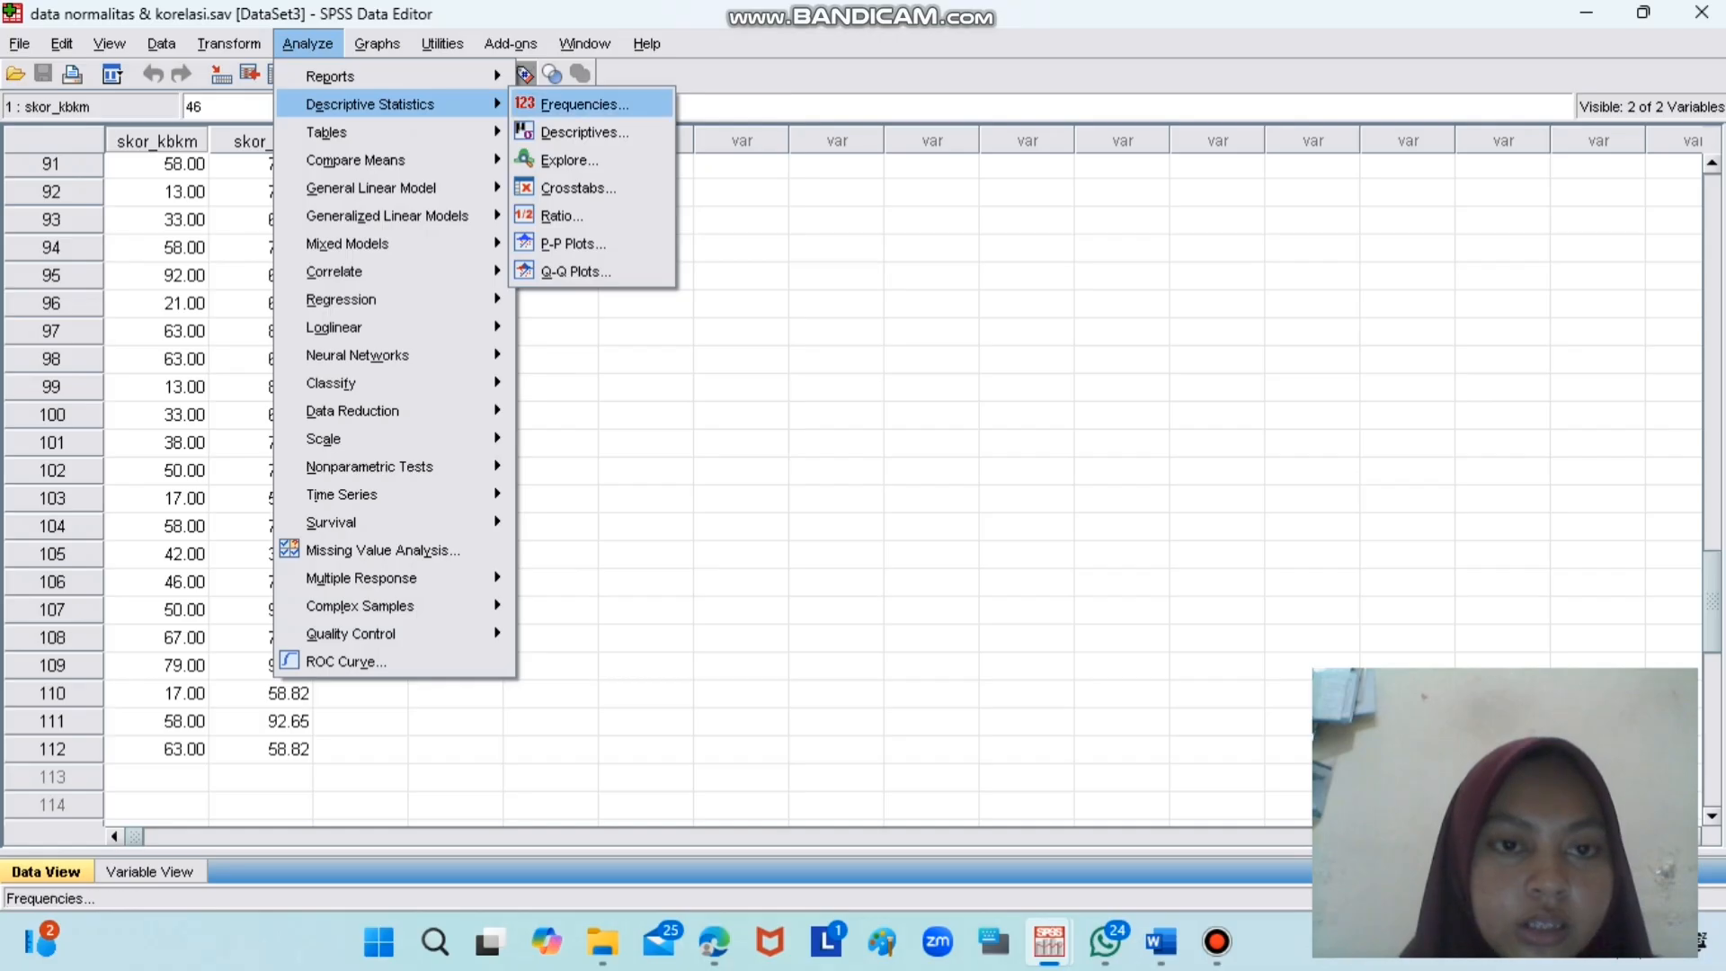
click(596, 160)
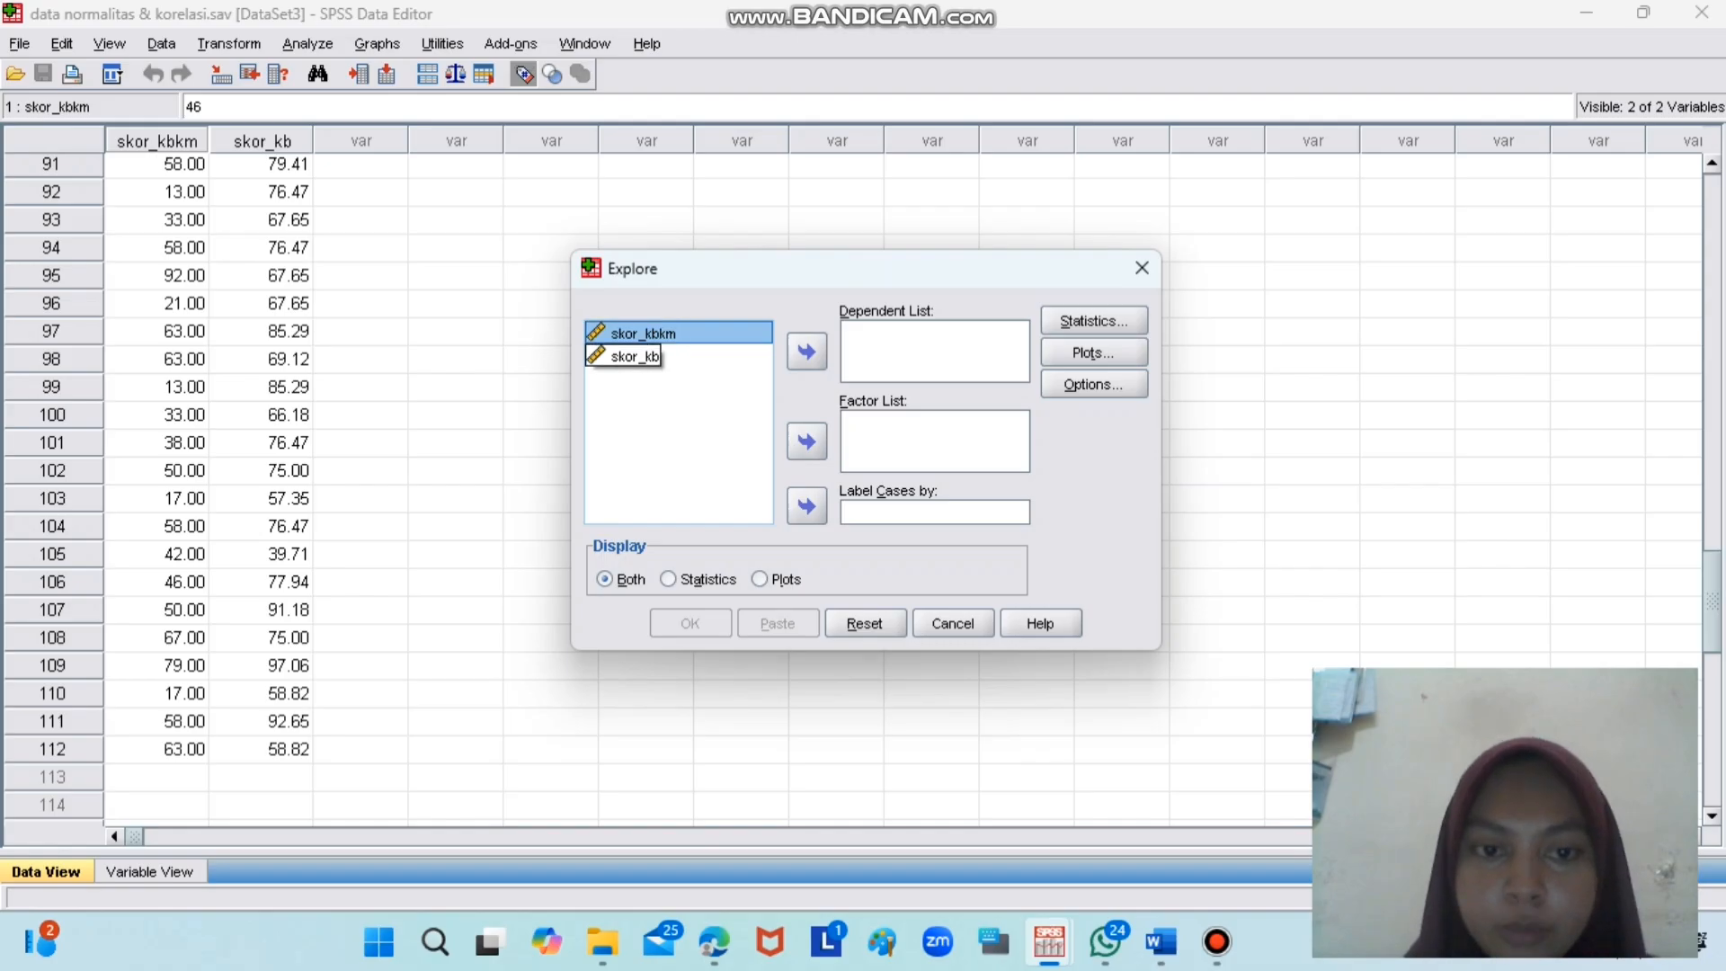
click(639, 357)
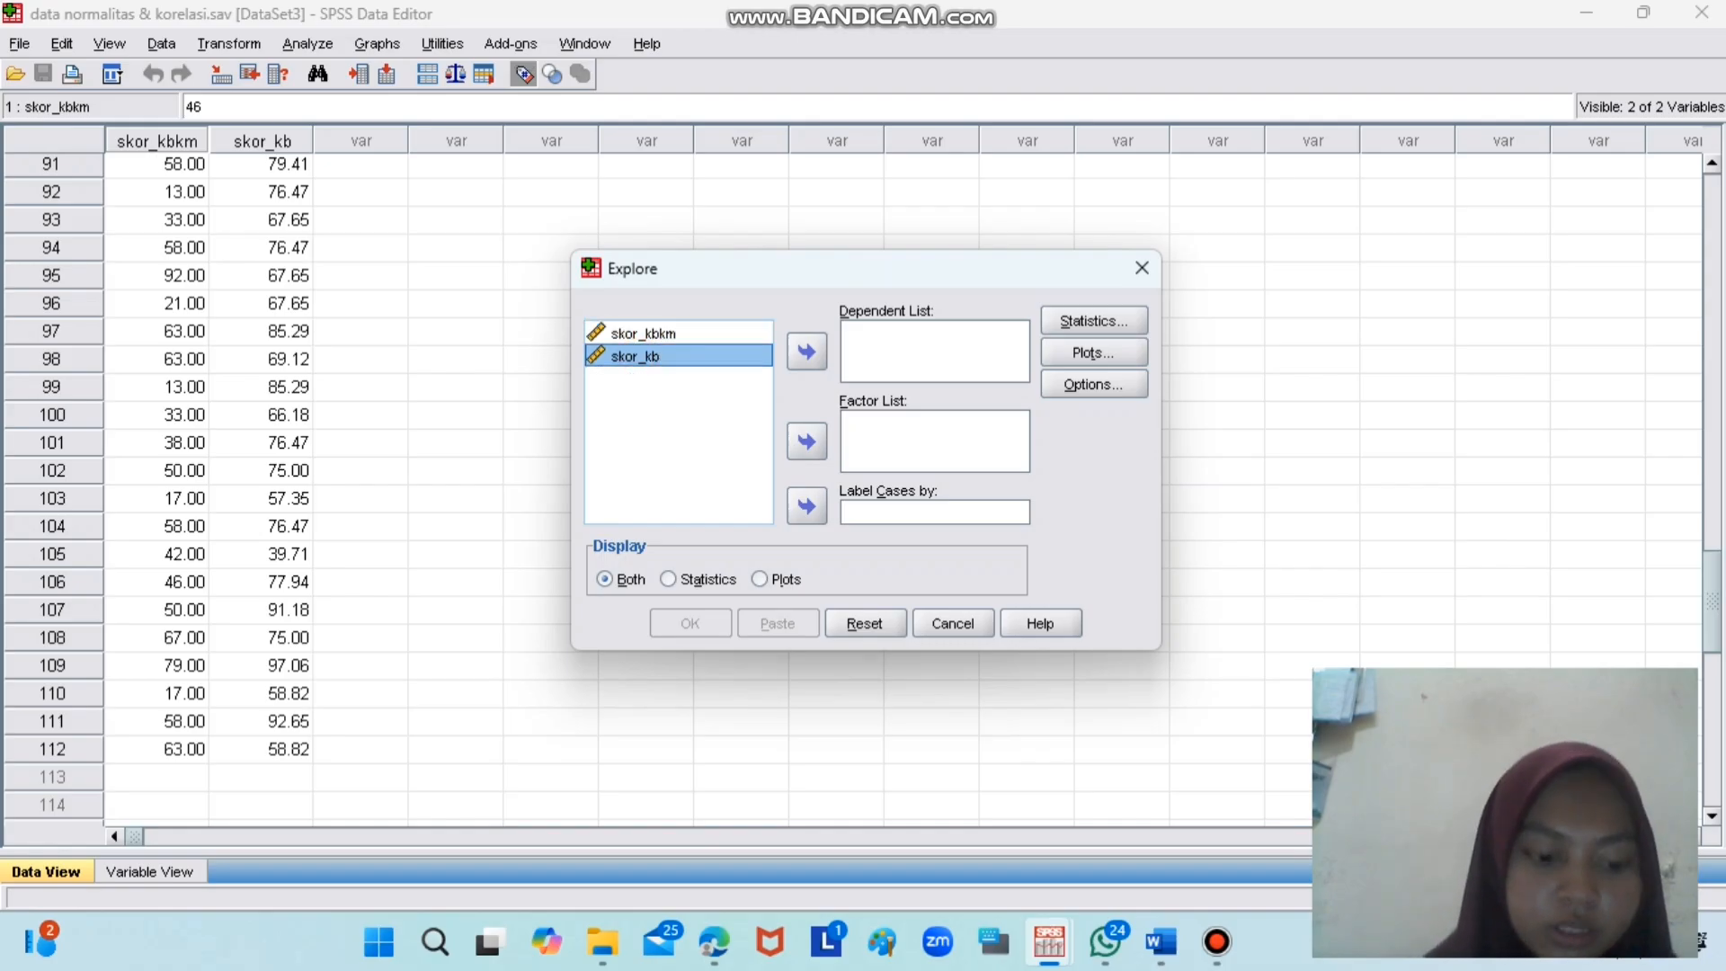
shift+click(640, 333)
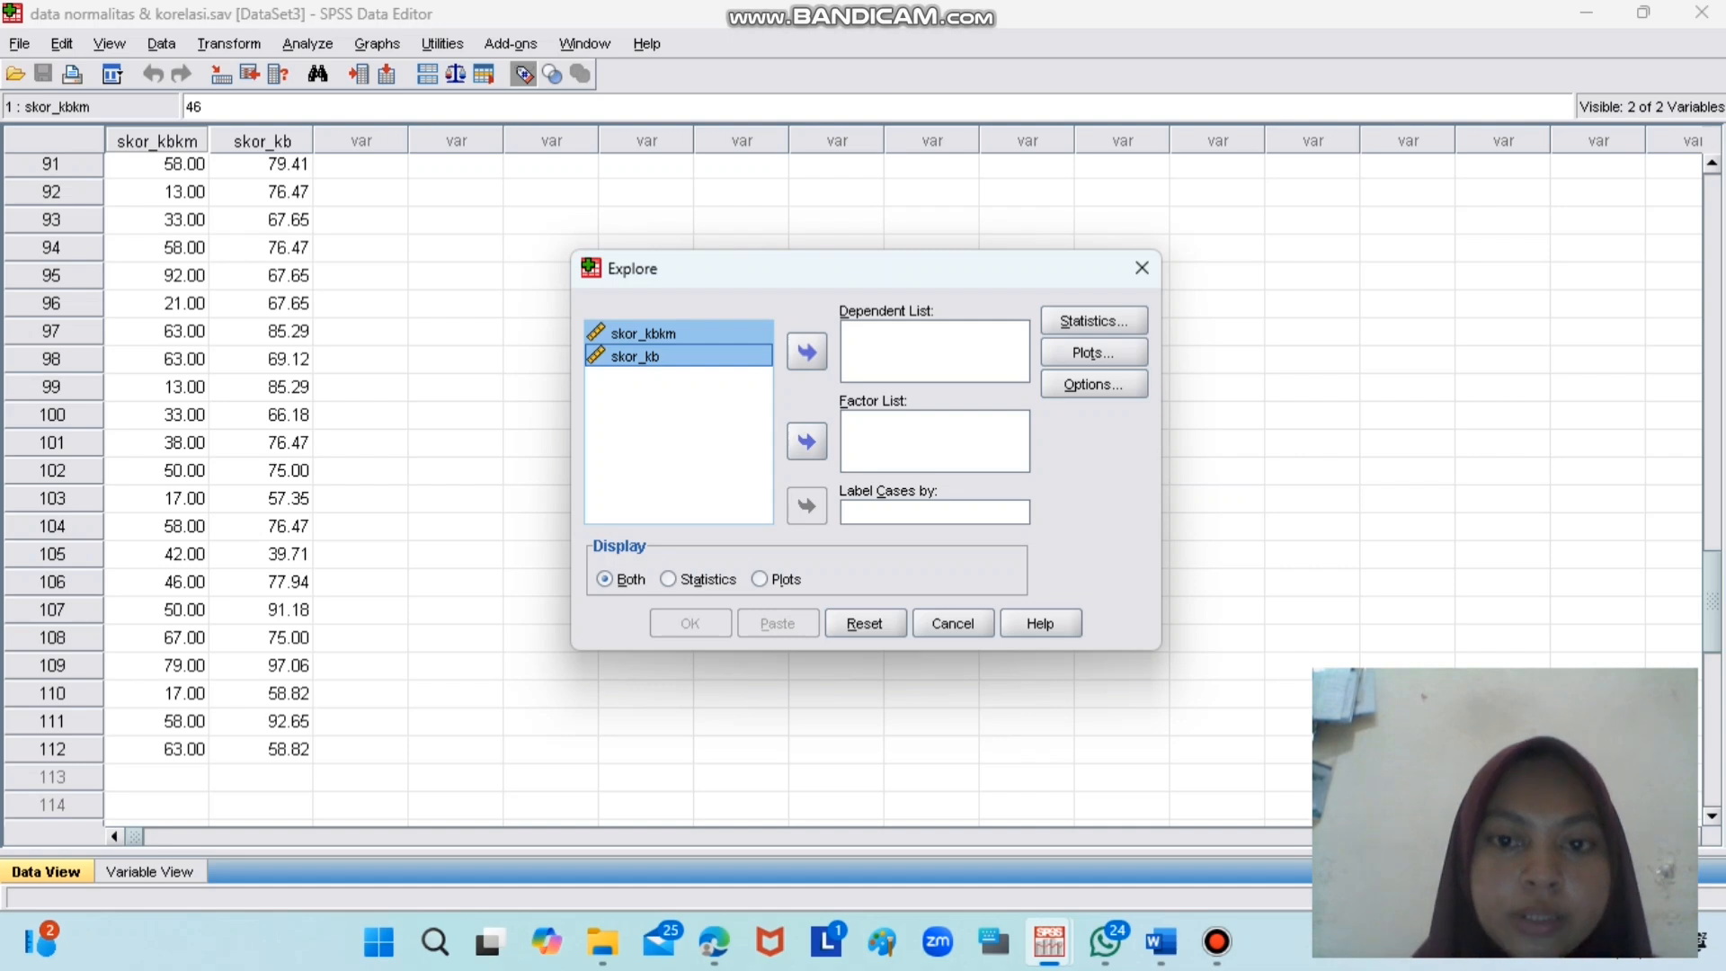
click(806, 352)
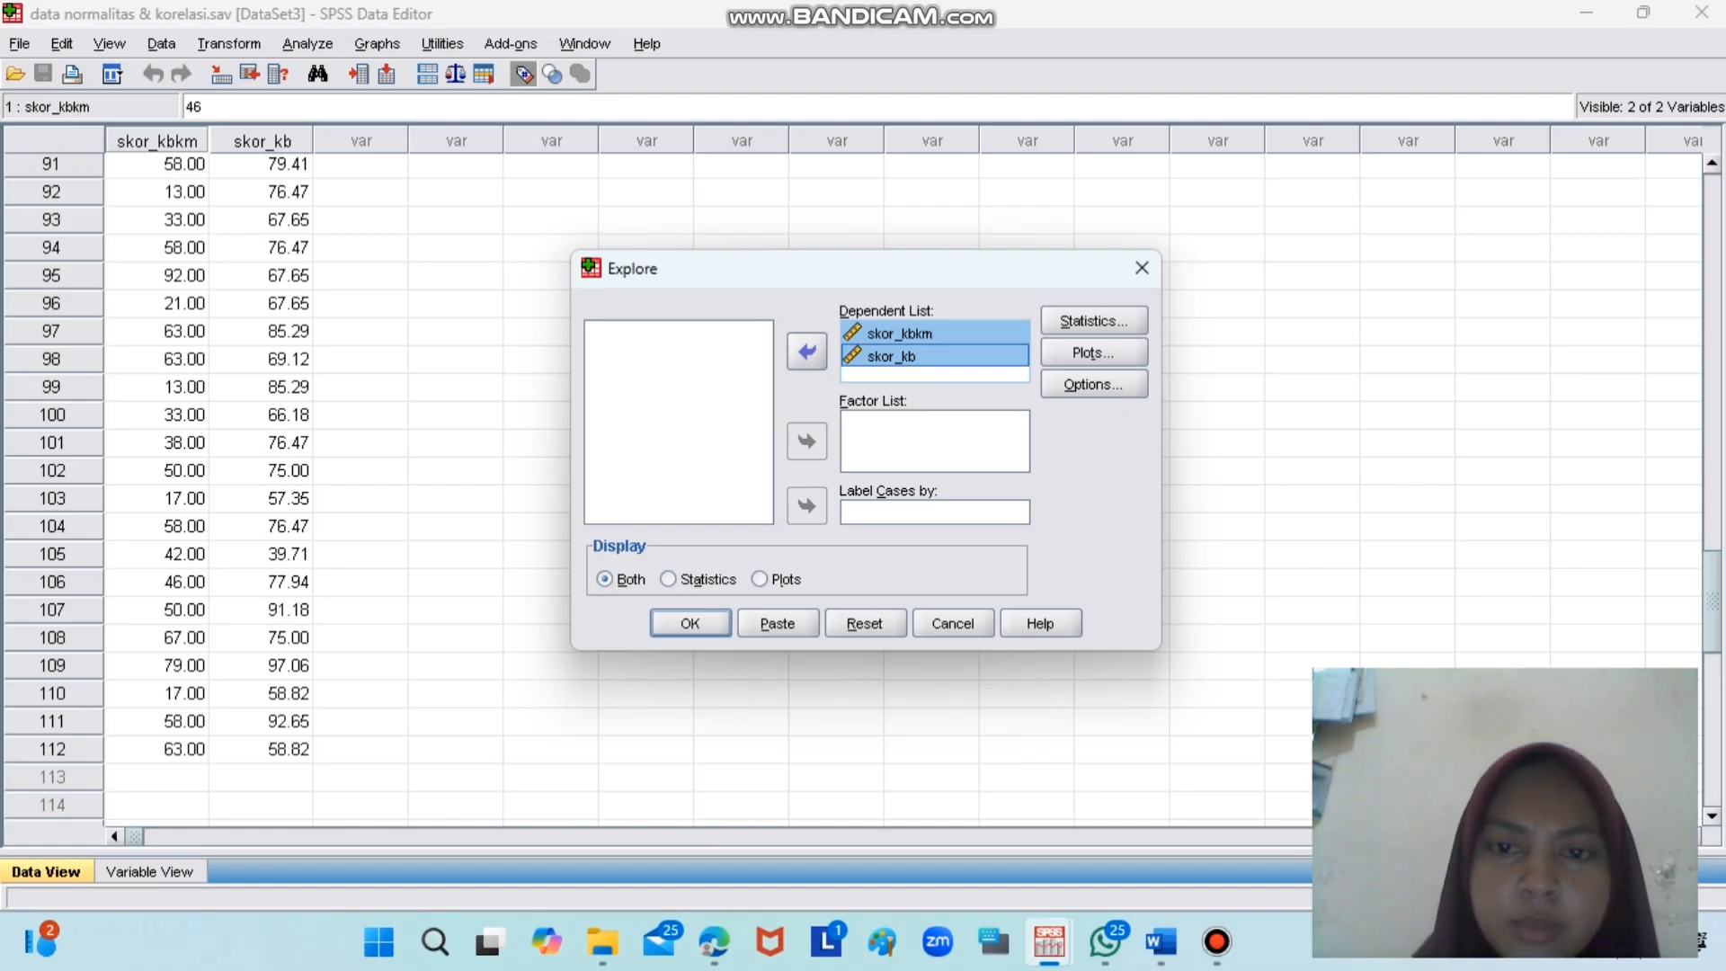
- Request normality plots with tests and run the Explore analysis
click(1093, 352)
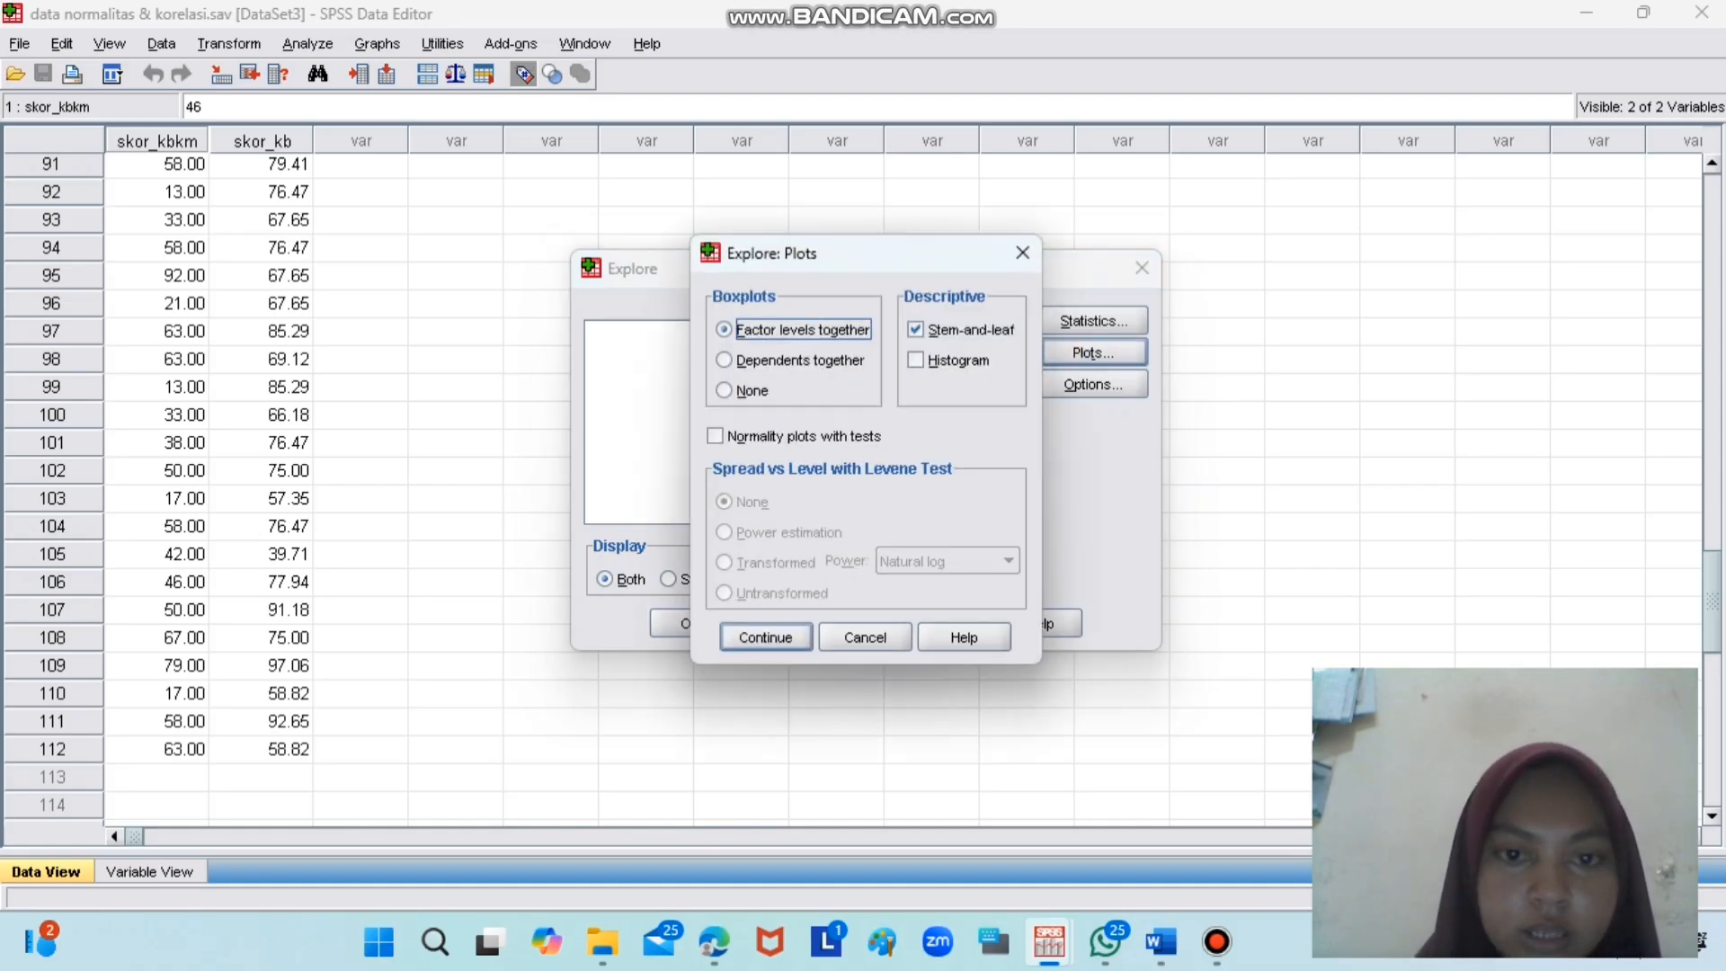
click(779, 439)
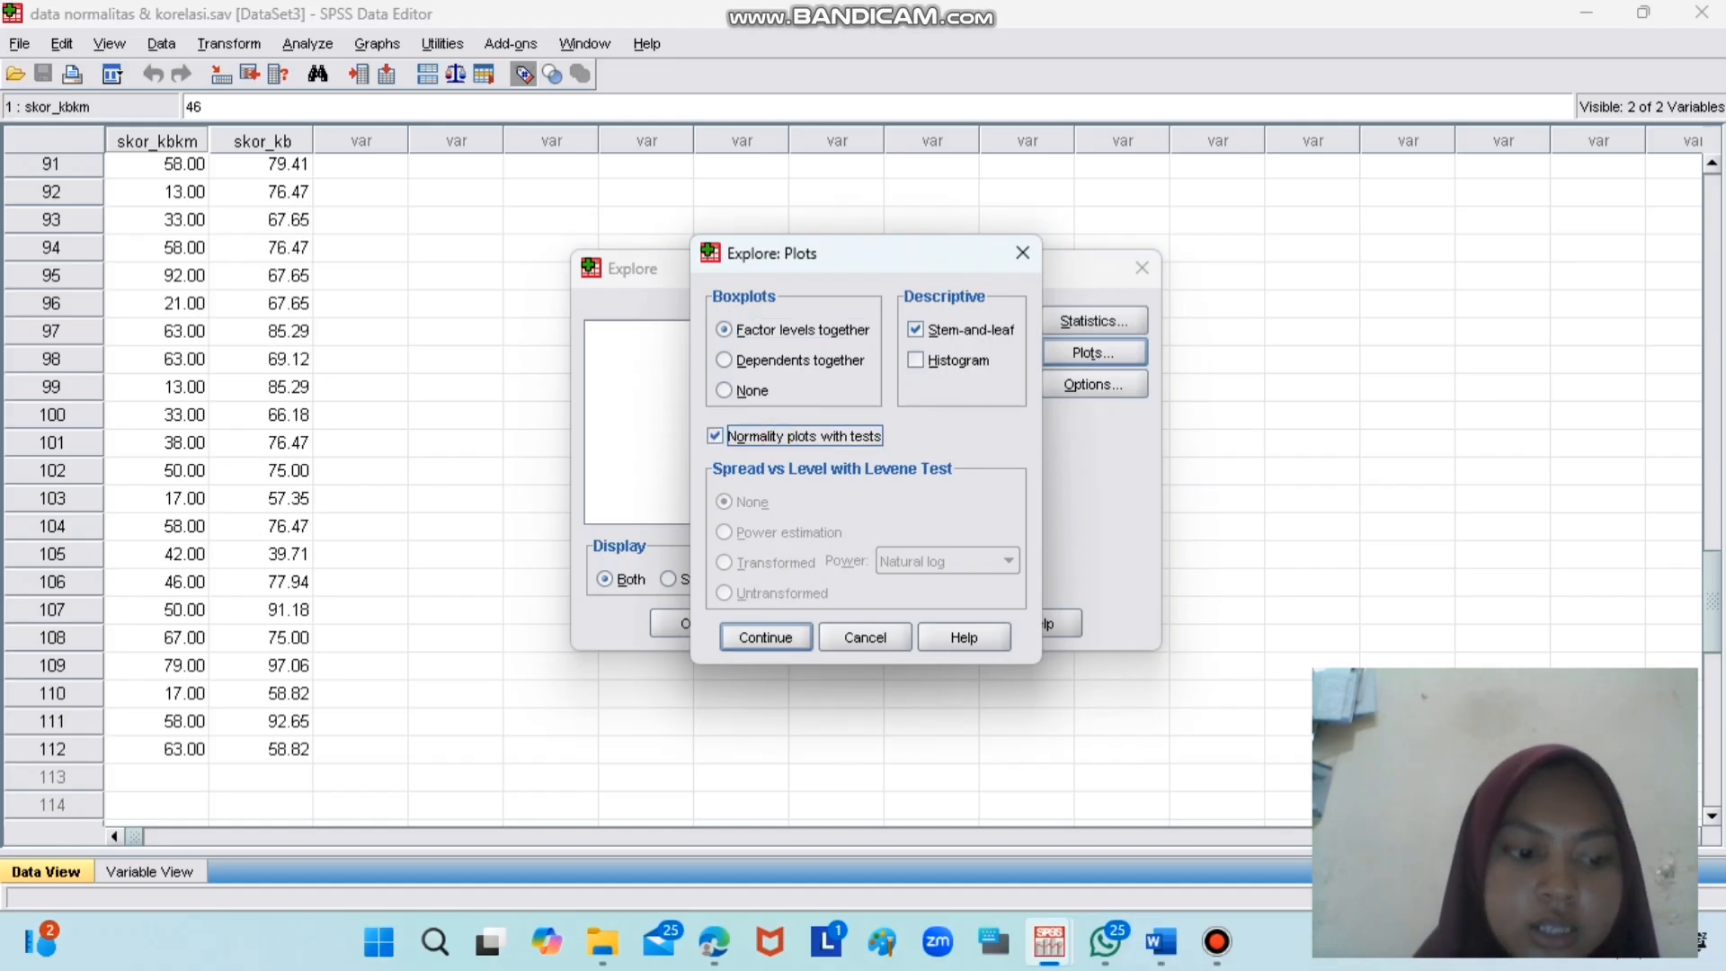
click(765, 636)
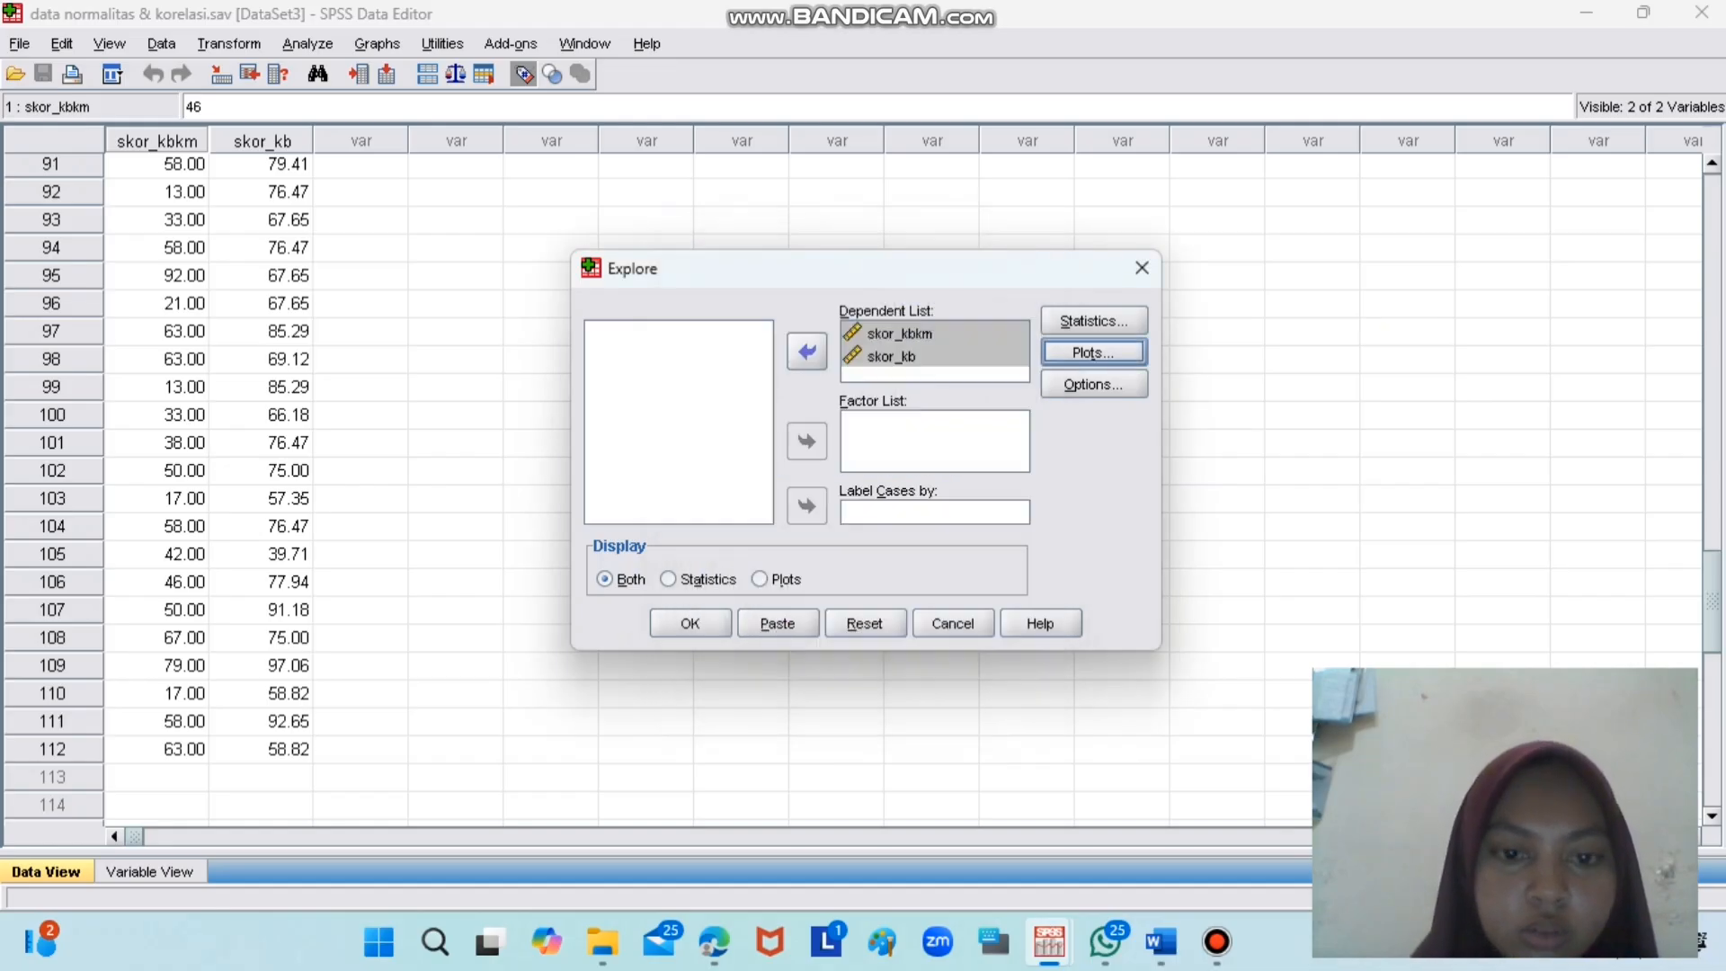
click(685, 623)
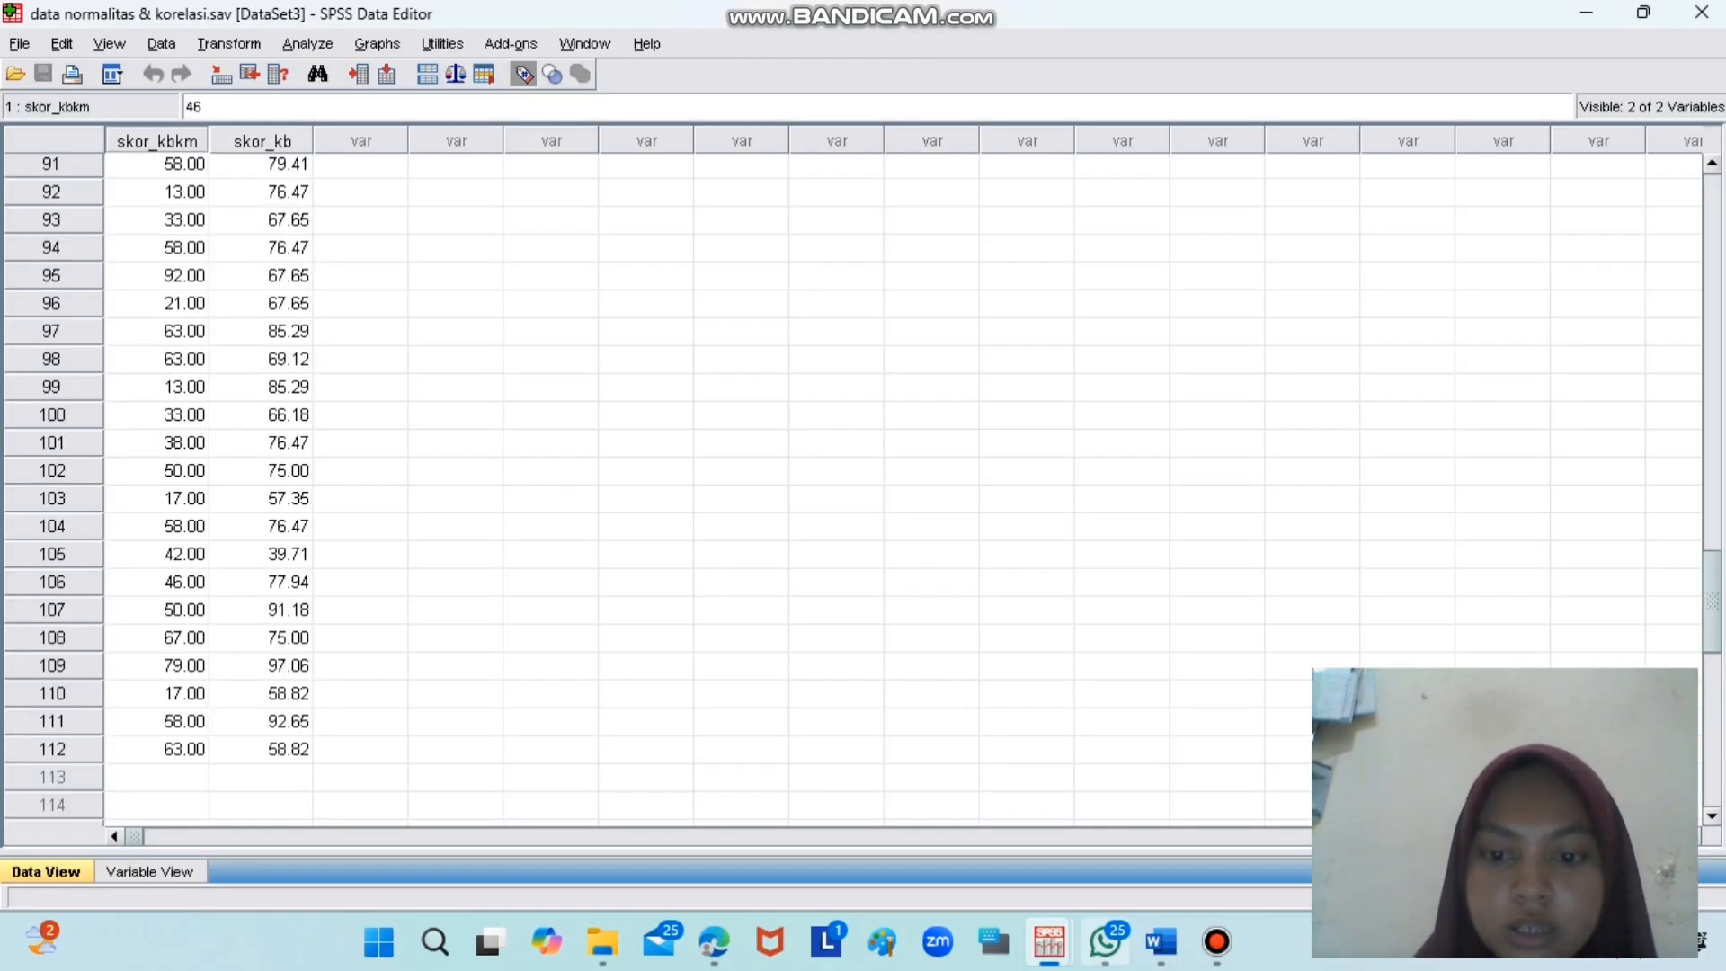
- Switch to the Output1 viewer and examine the stem-and-leaf, Q-Q and box plots of skor_kbkm and skor_kb
mouse_move(1049, 942)
click(530, 779)
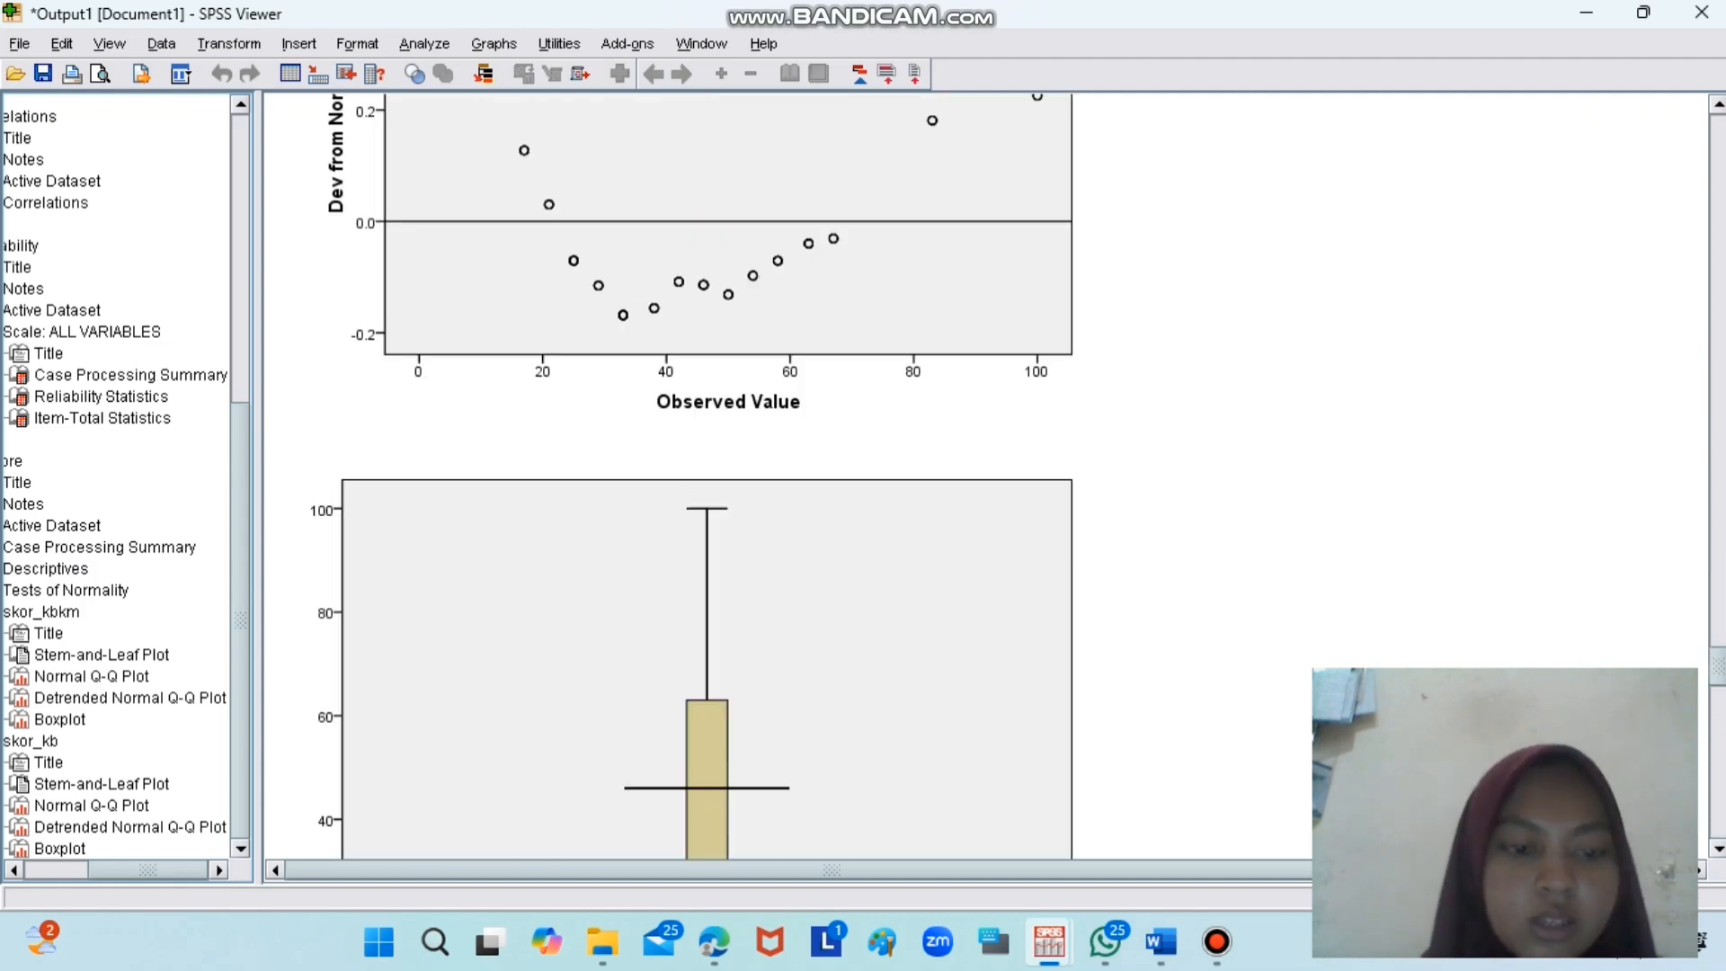
drag(1718, 665, 1718, 610)
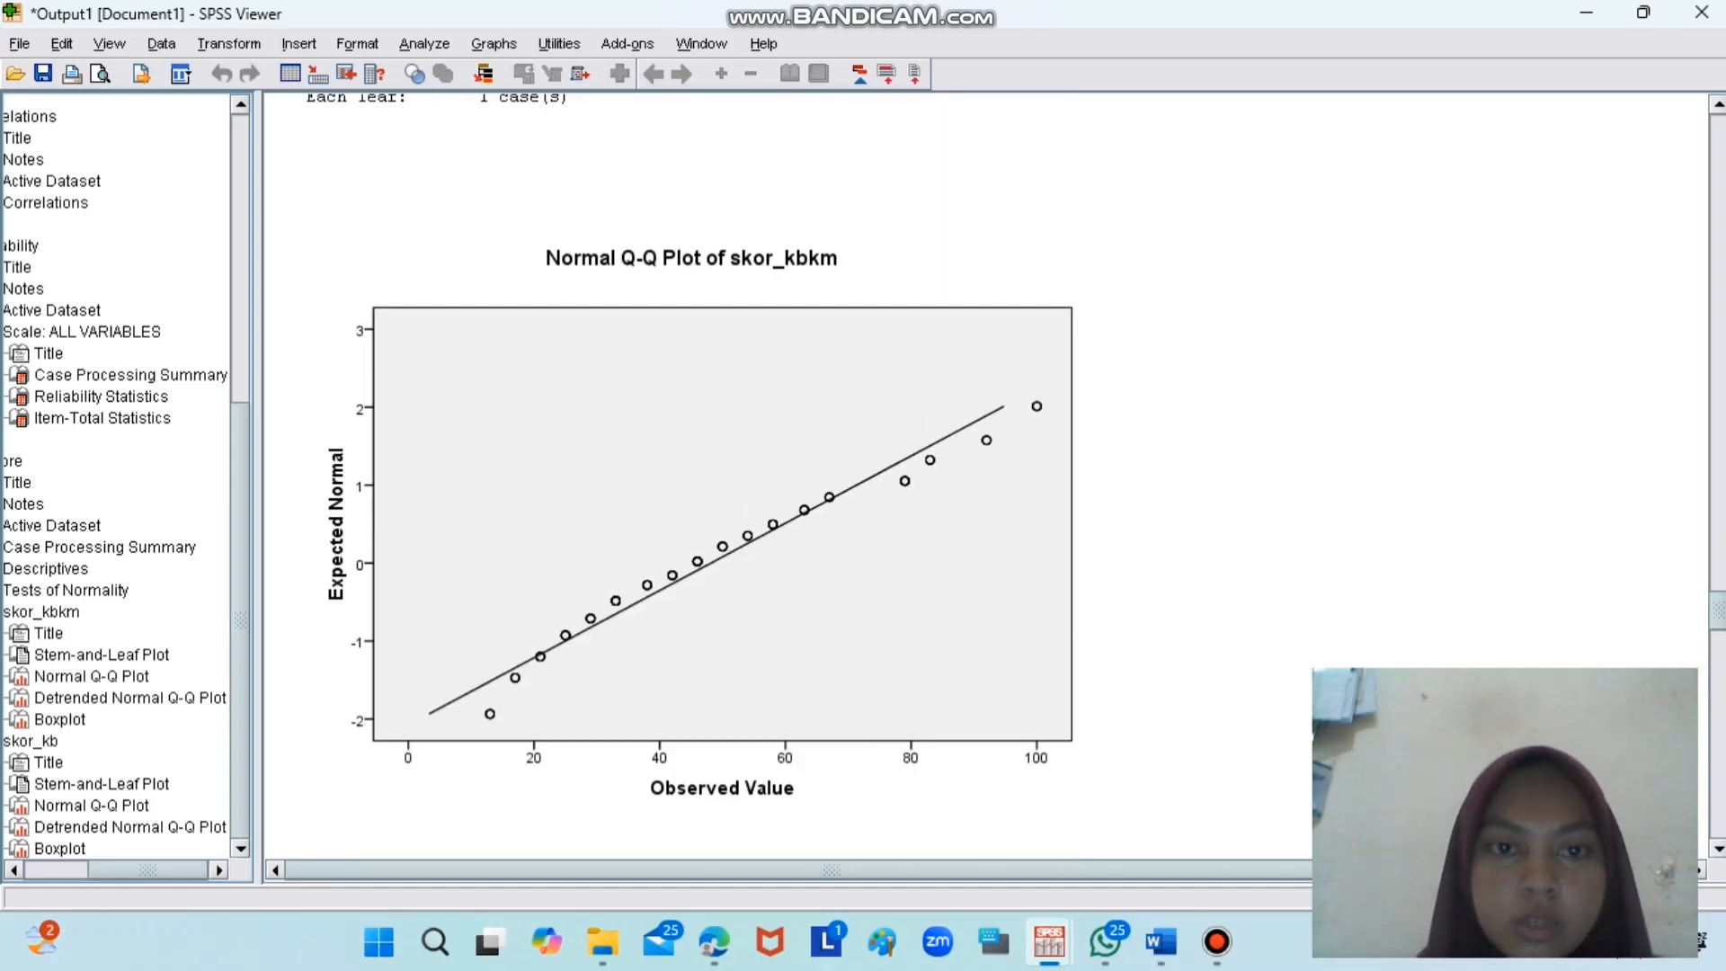
scroll(831, 476, down, 20)
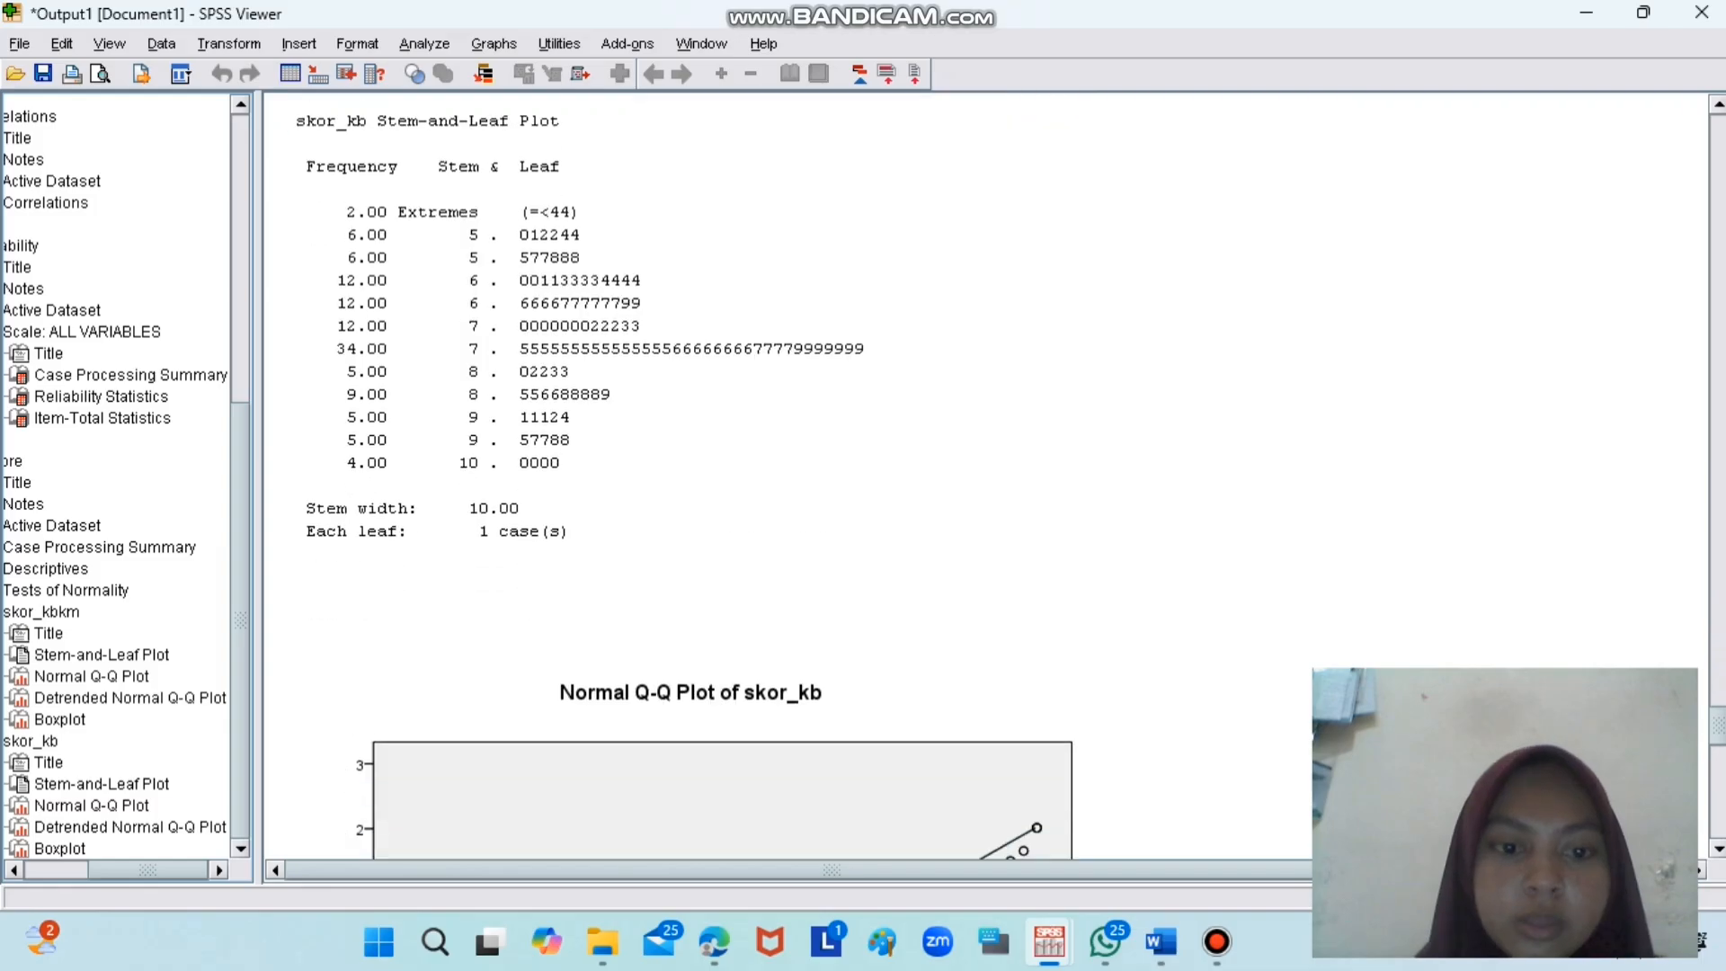
scroll(832, 477, down, 12)
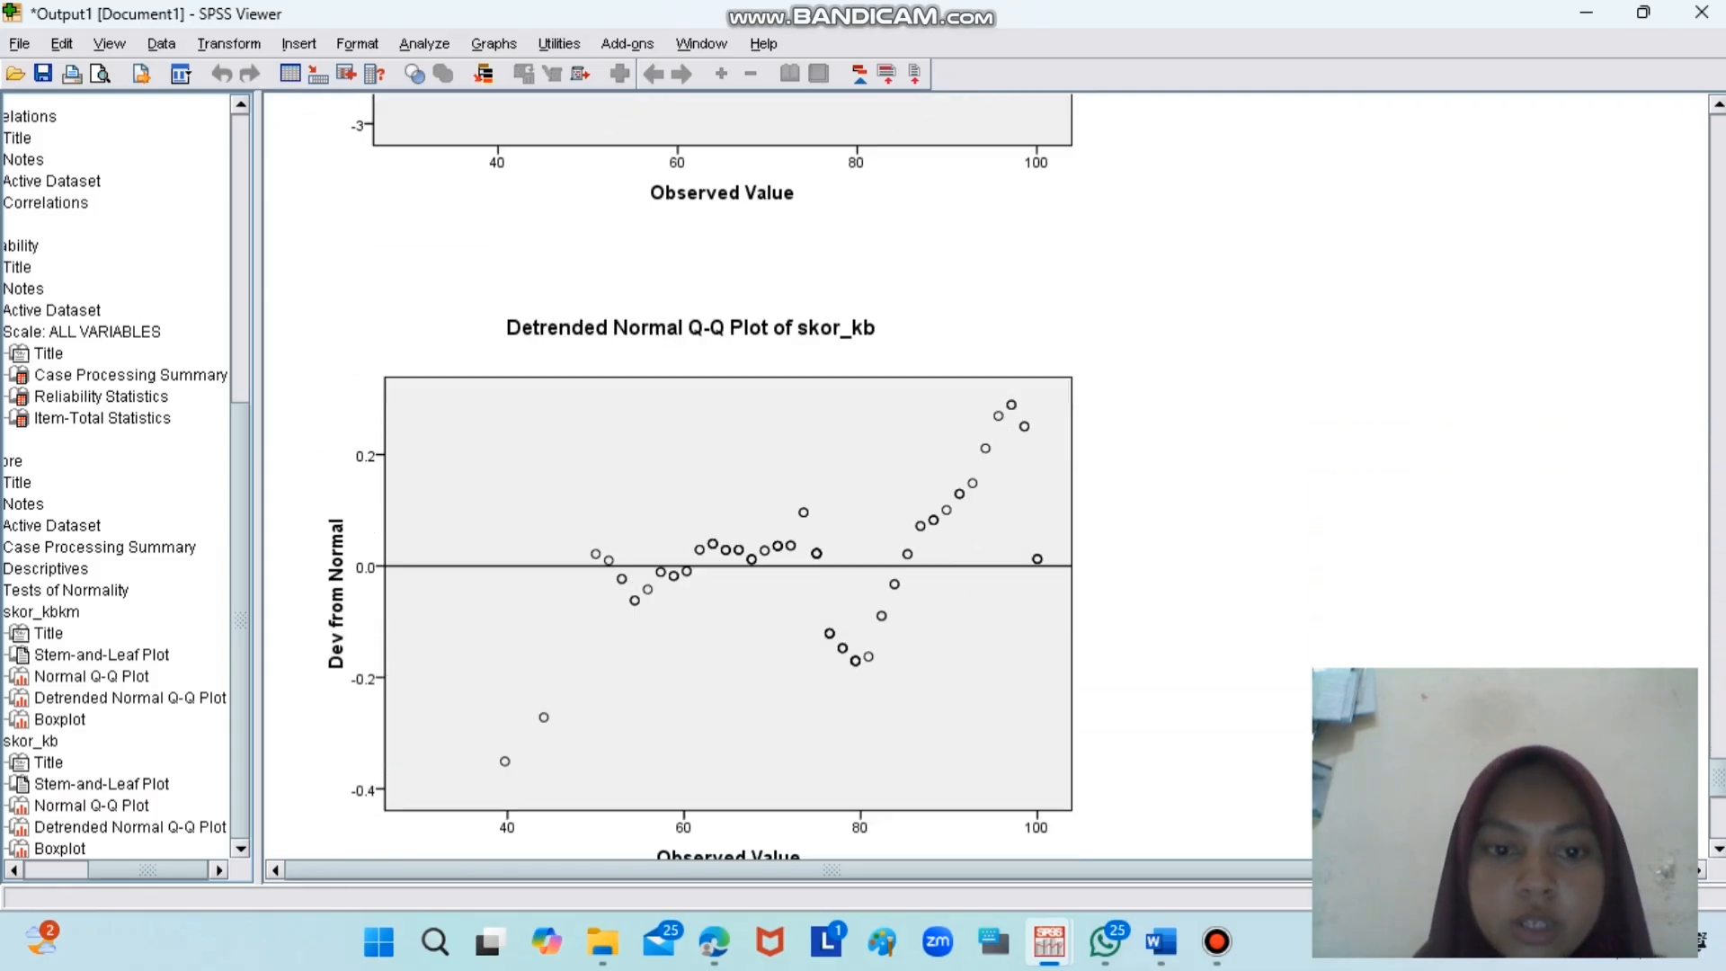
scroll(831, 476, down, 8)
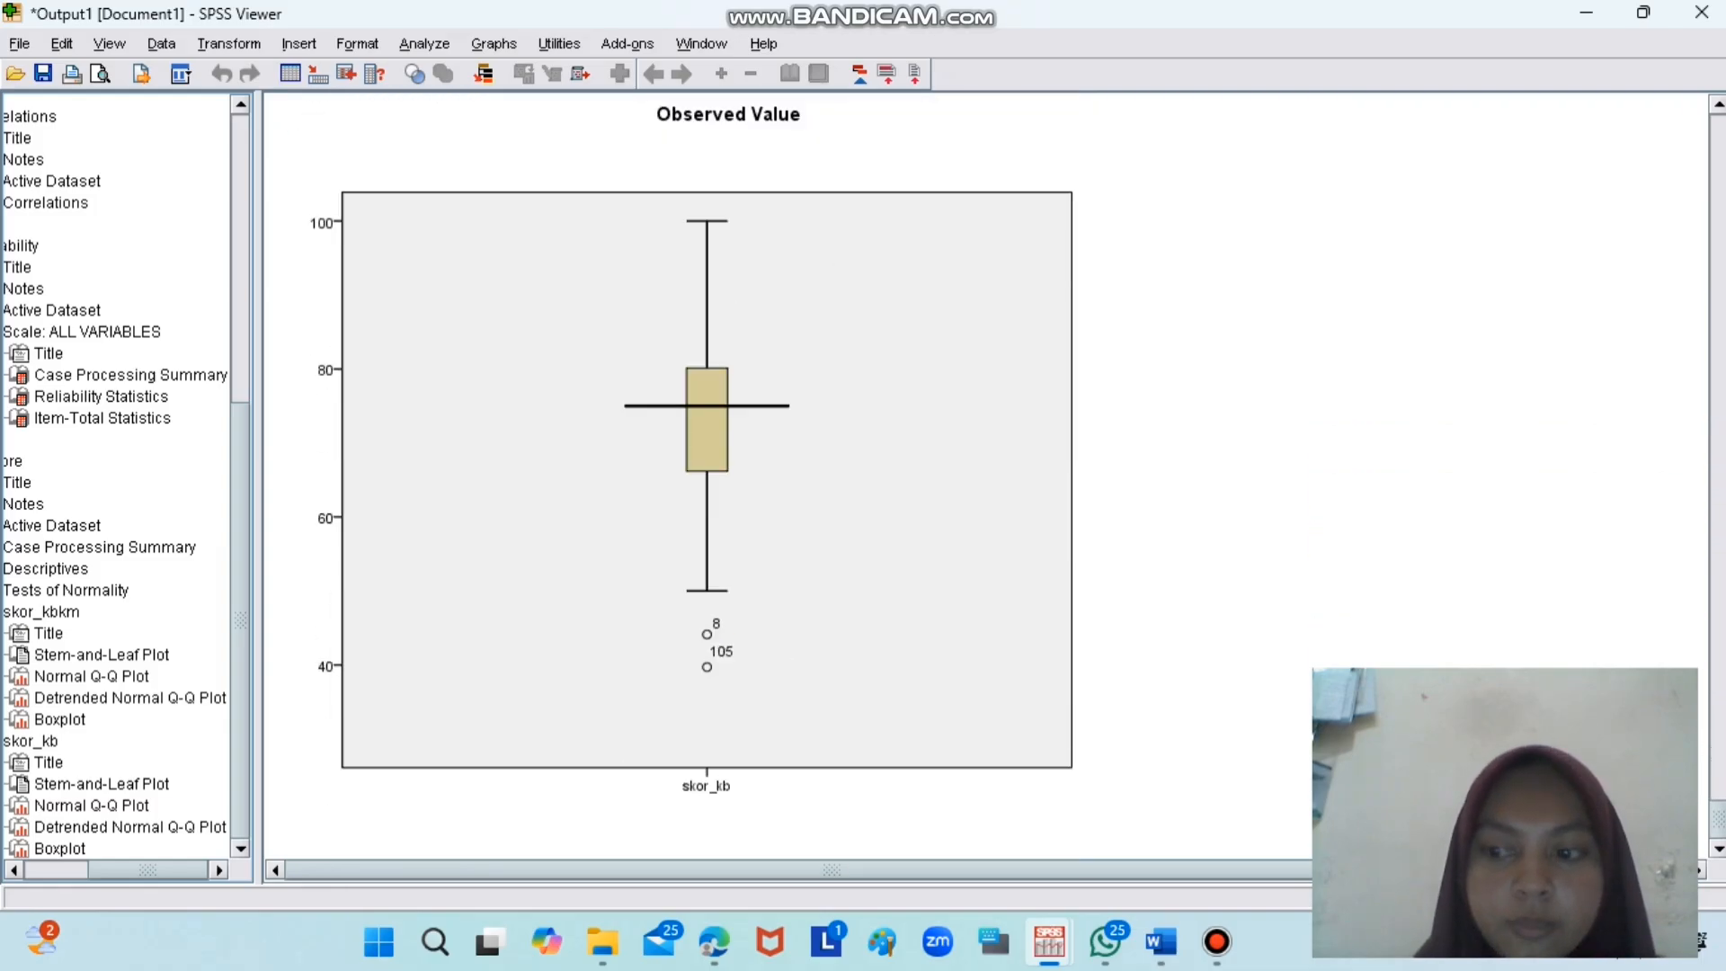
scroll(832, 476, up, 20)
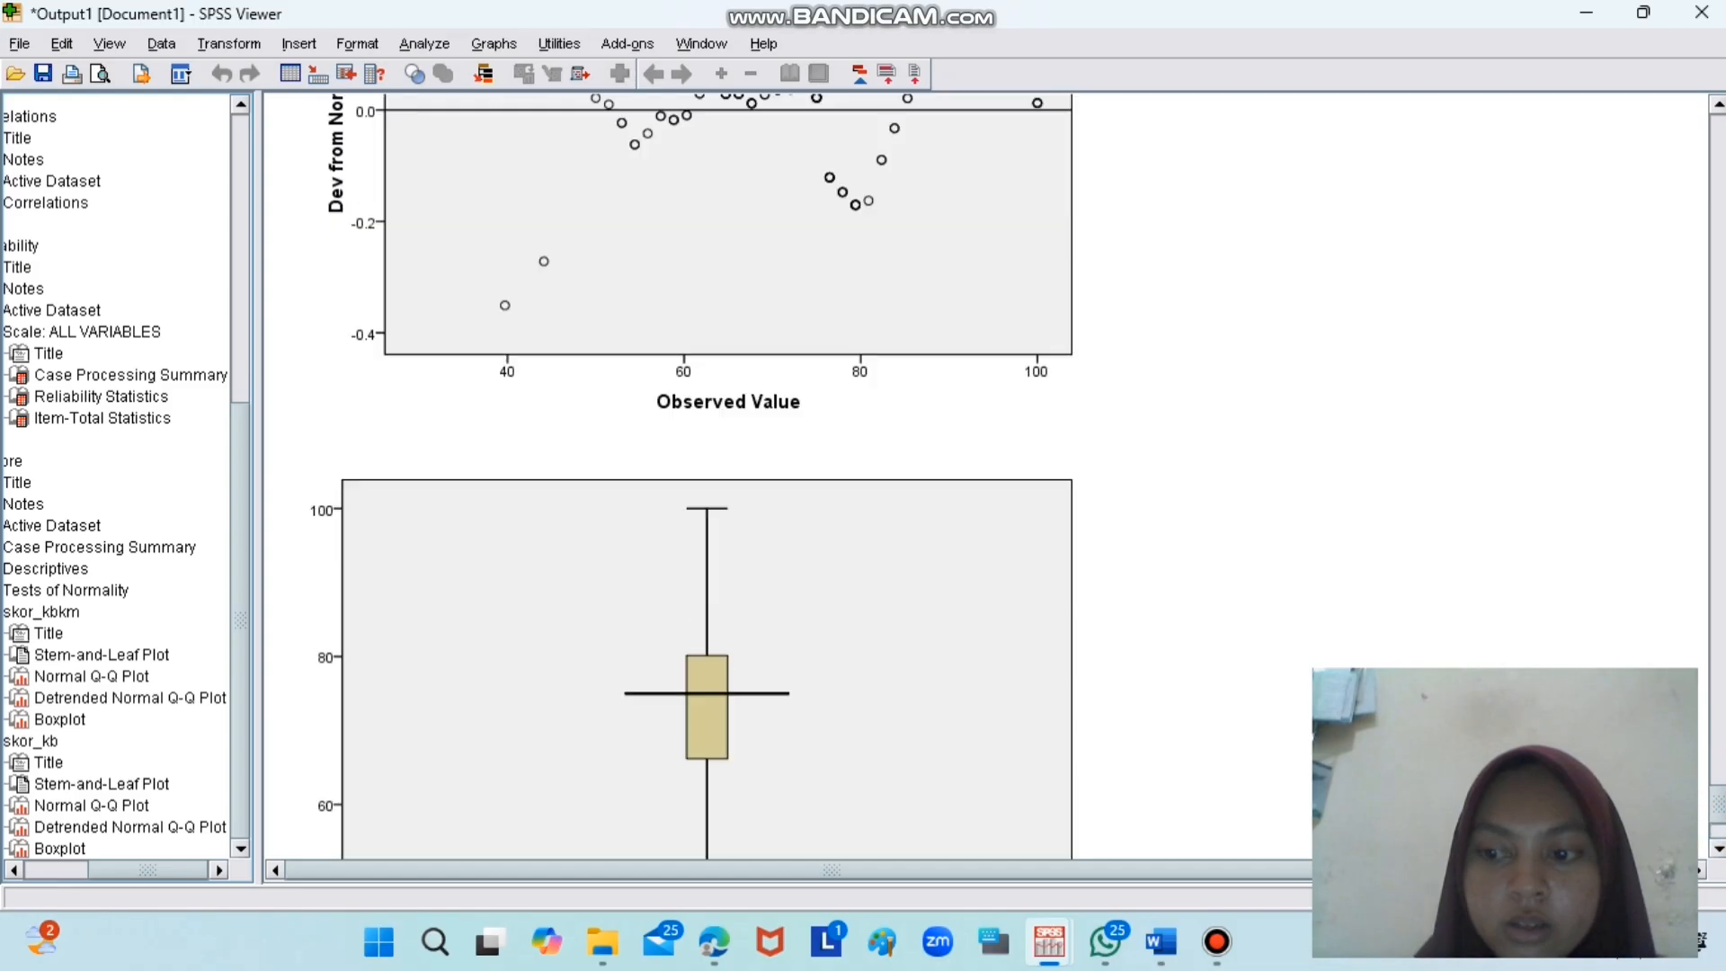
scroll(832, 477, up, 10)
scroll(831, 476, up, 15)
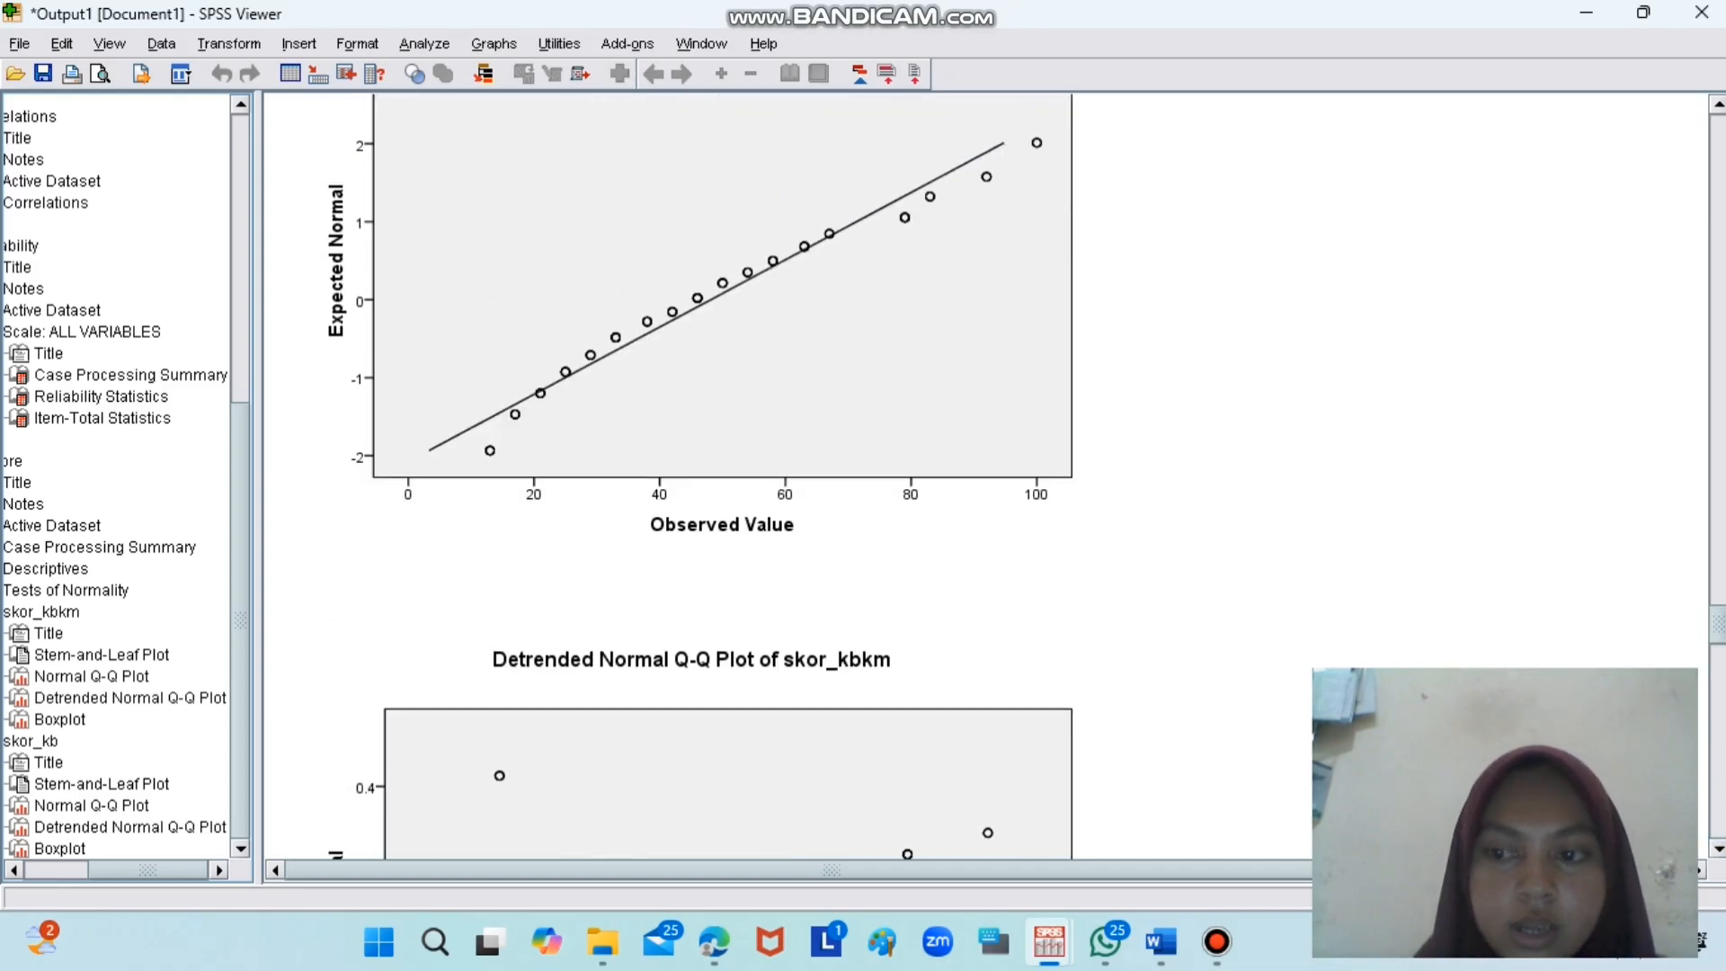
- Examine the Case Processing Summary, Descriptives and Tests of Normality tables of the Explore output
scroll(832, 476, up, 10)
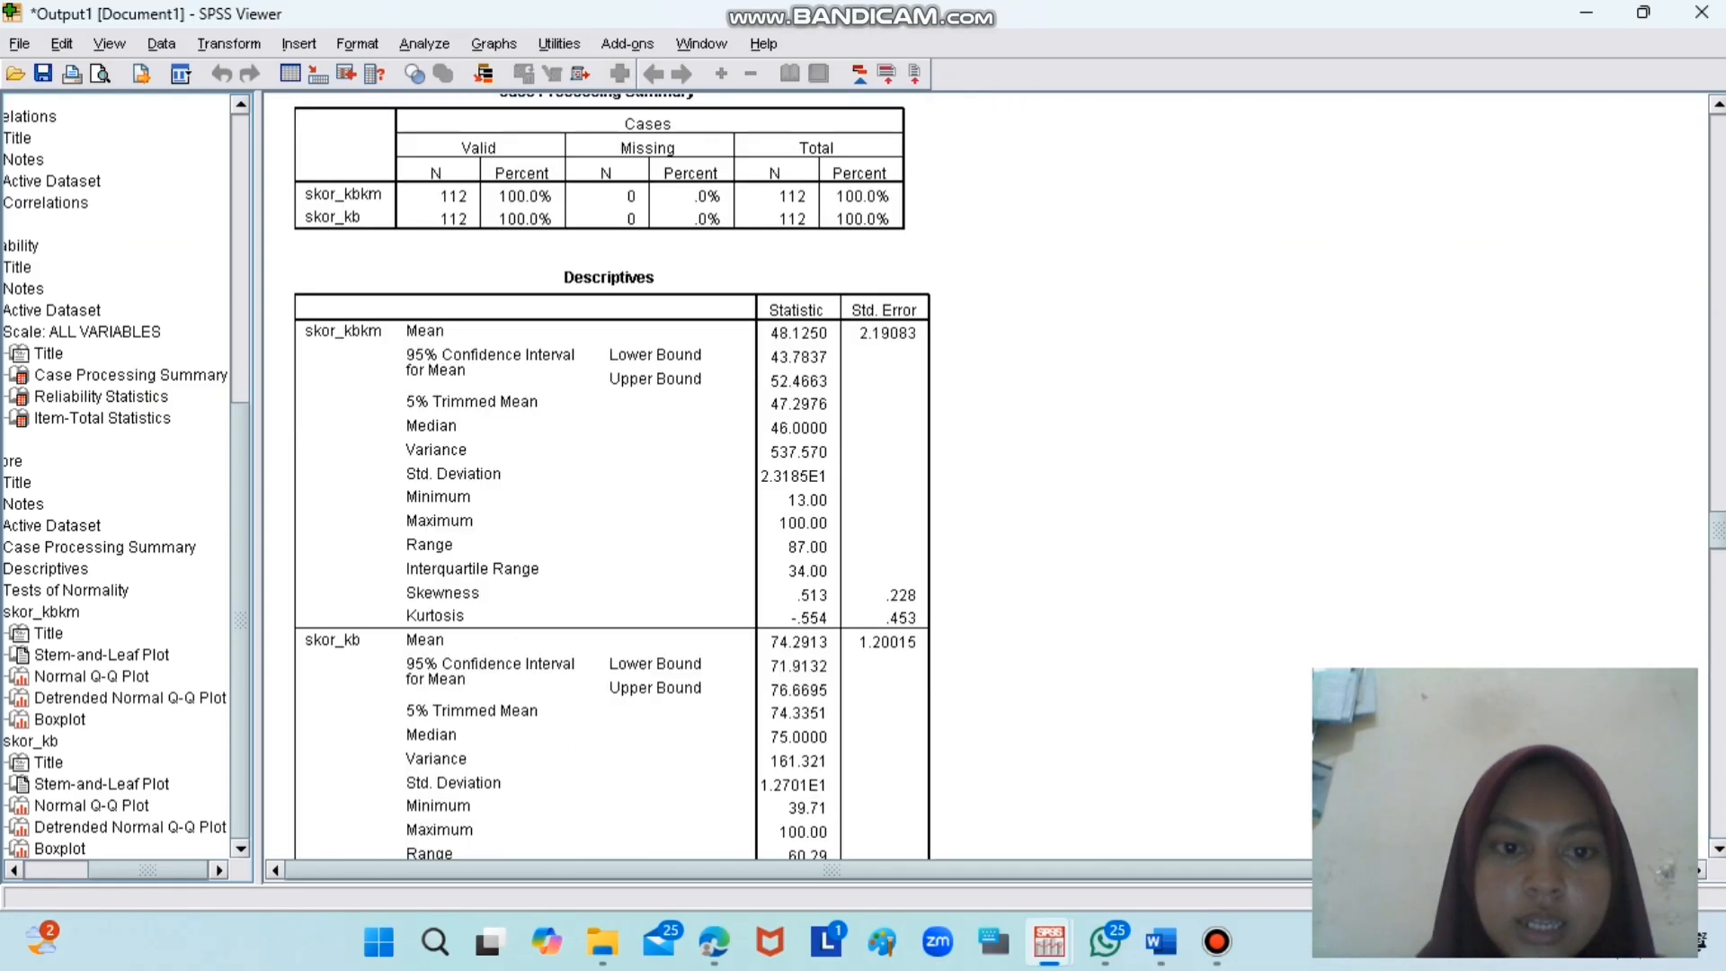
scroll(832, 476, up, 4)
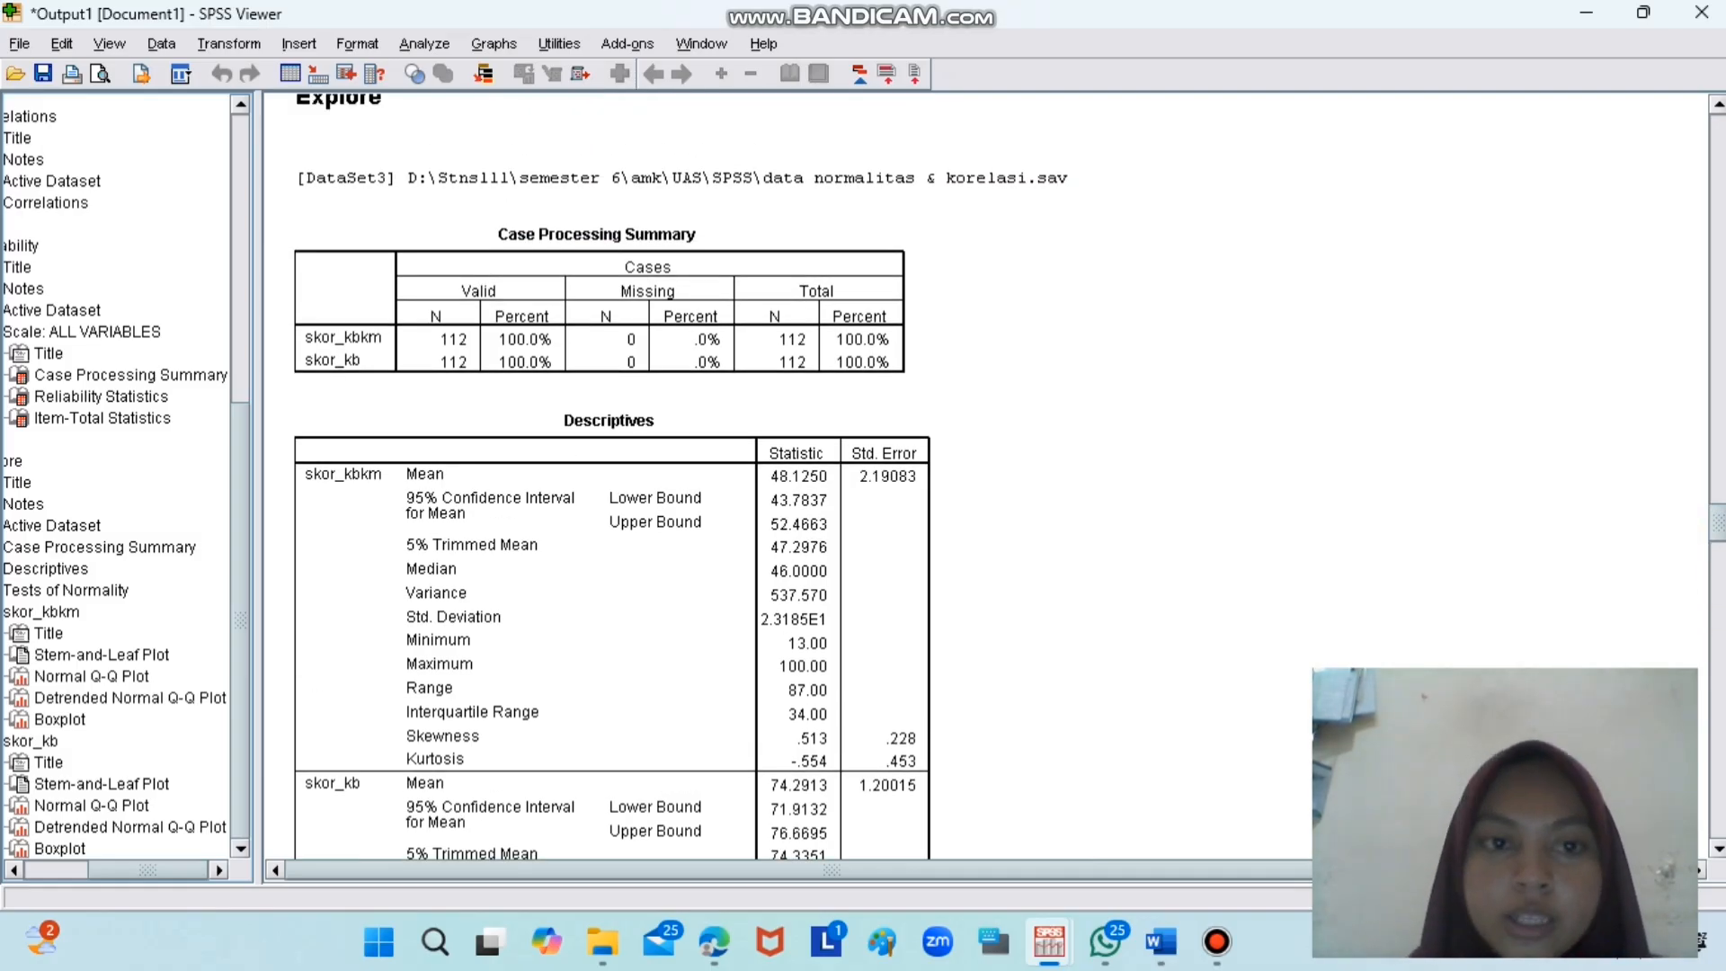
scroll(831, 476, down, 3)
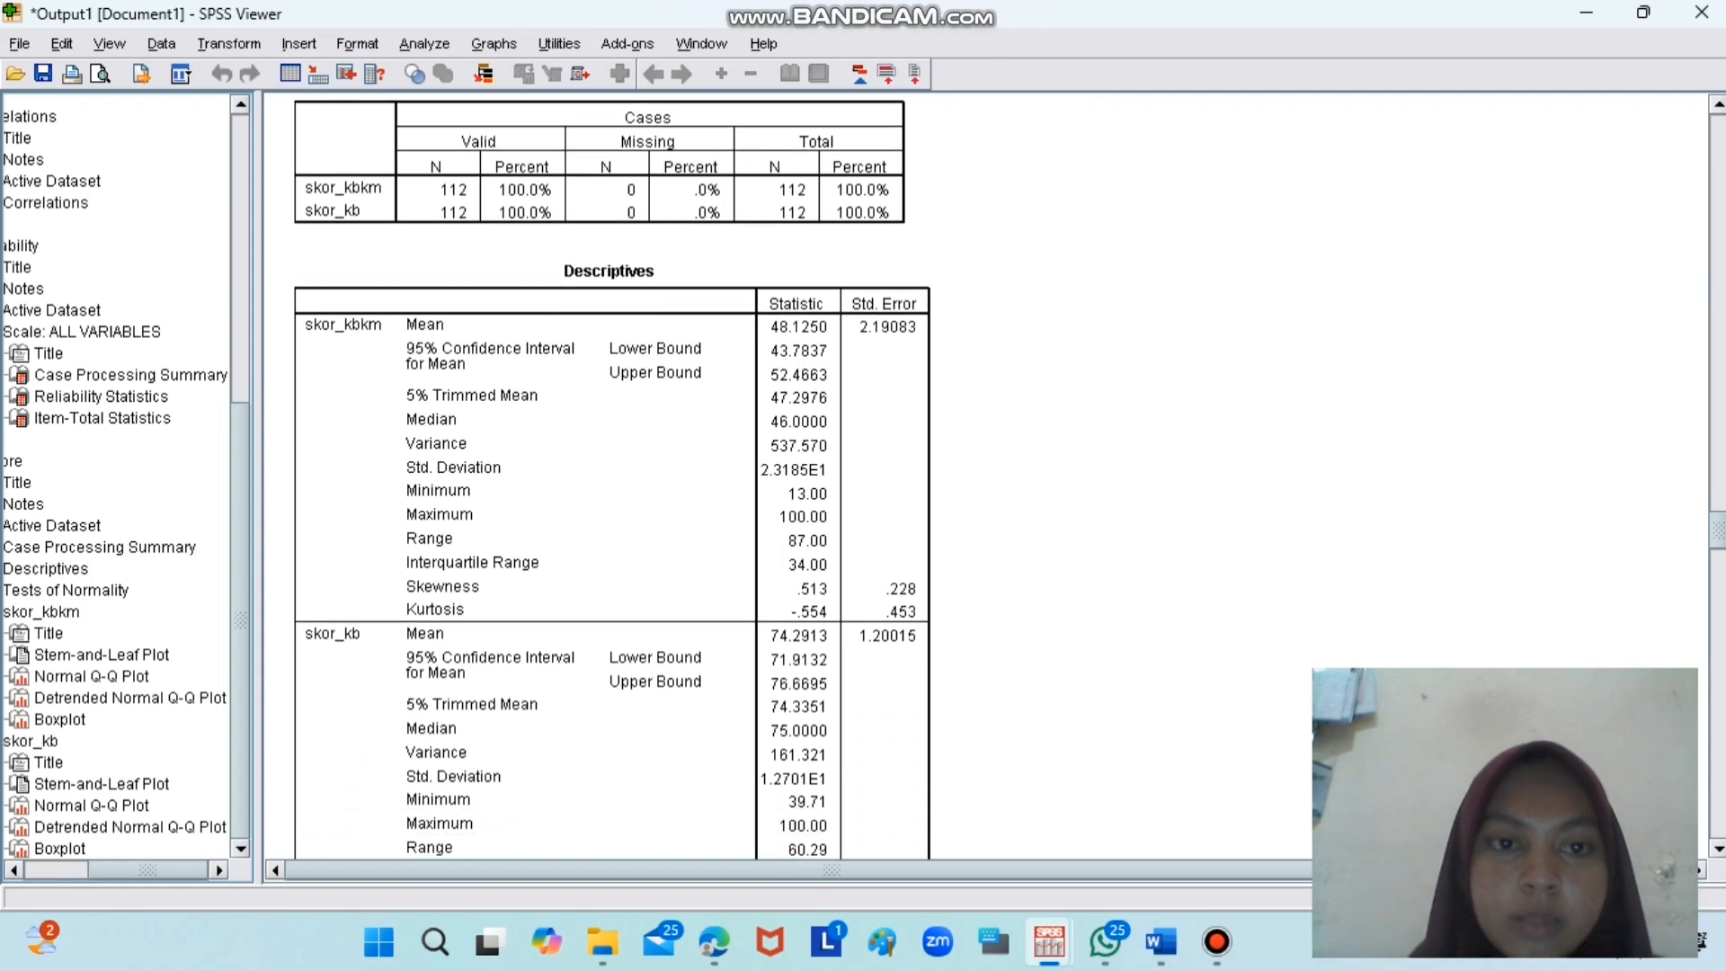
scroll(831, 476, down, 9)
scroll(832, 476, up, 8)
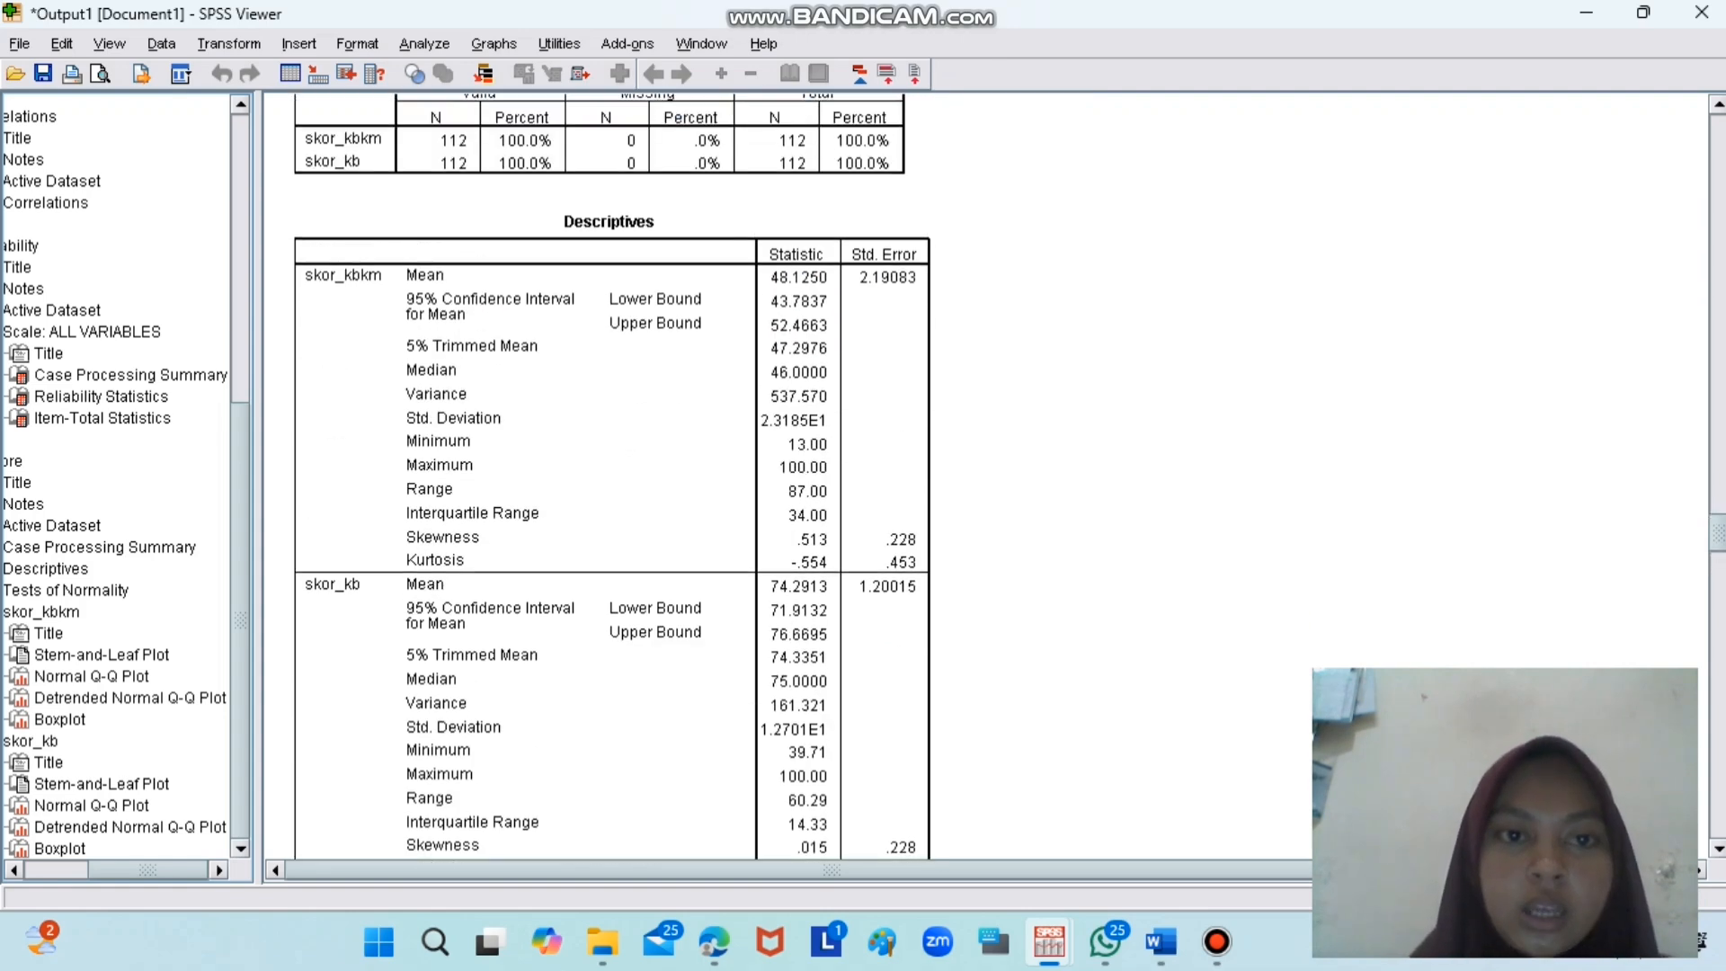
scroll(832, 477, up, 2)
scroll(831, 476, down, 3)
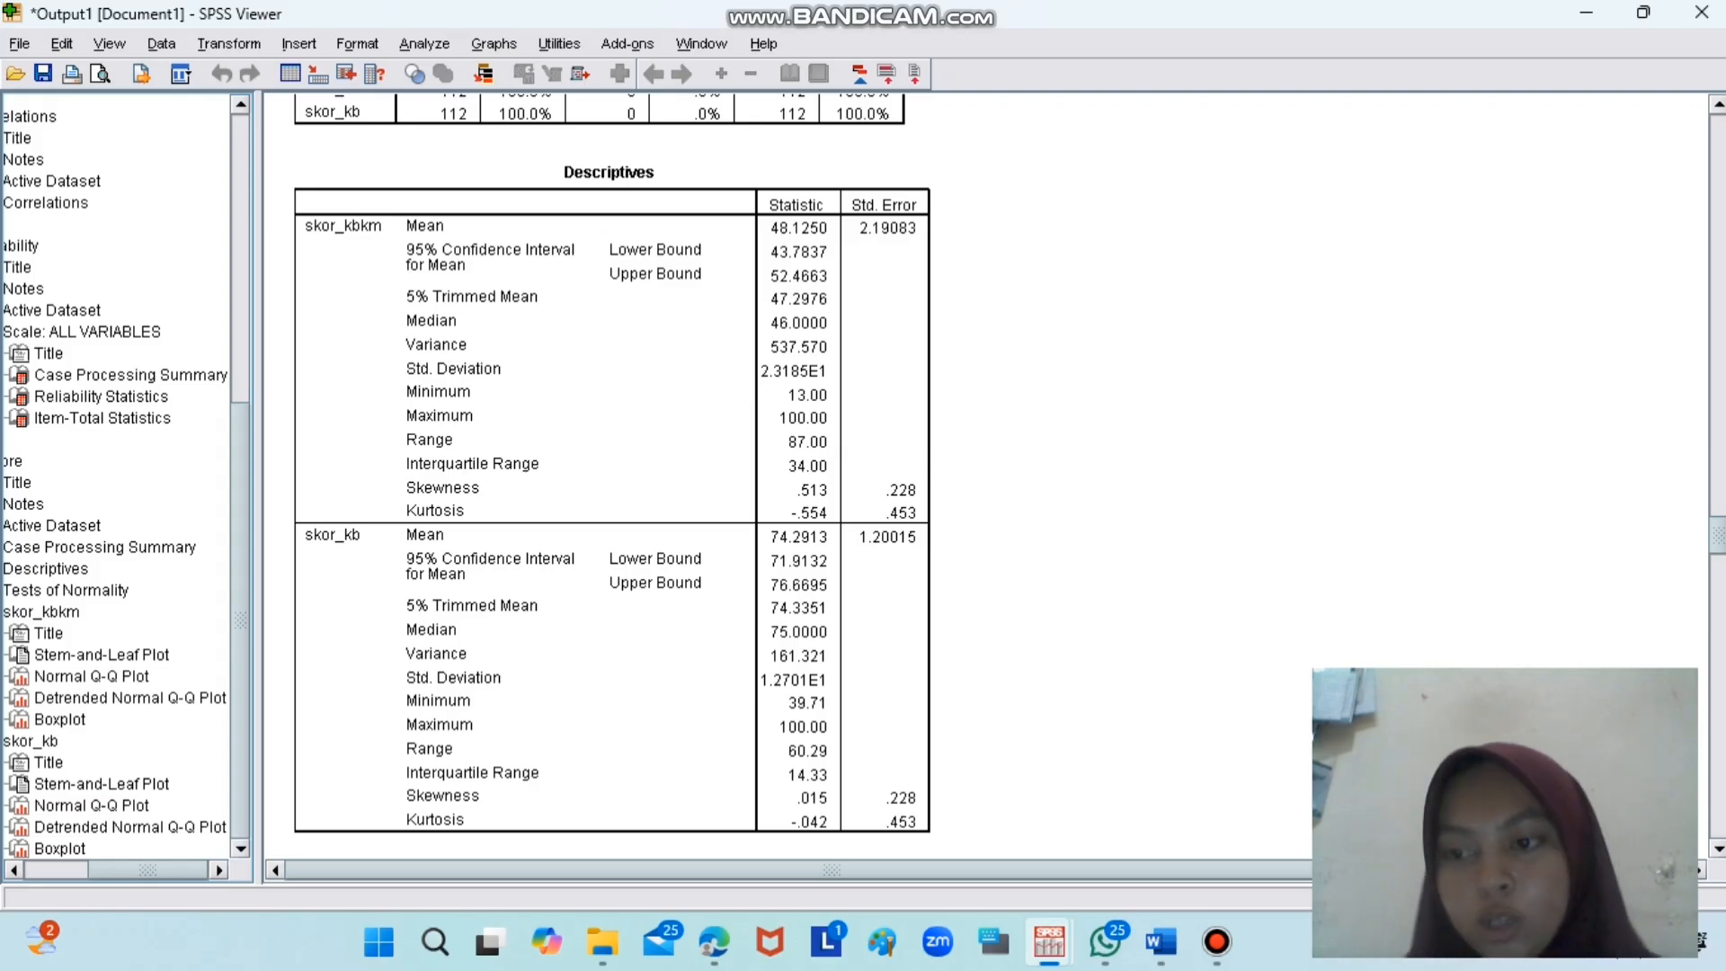
scroll(998, 476, down, 8)
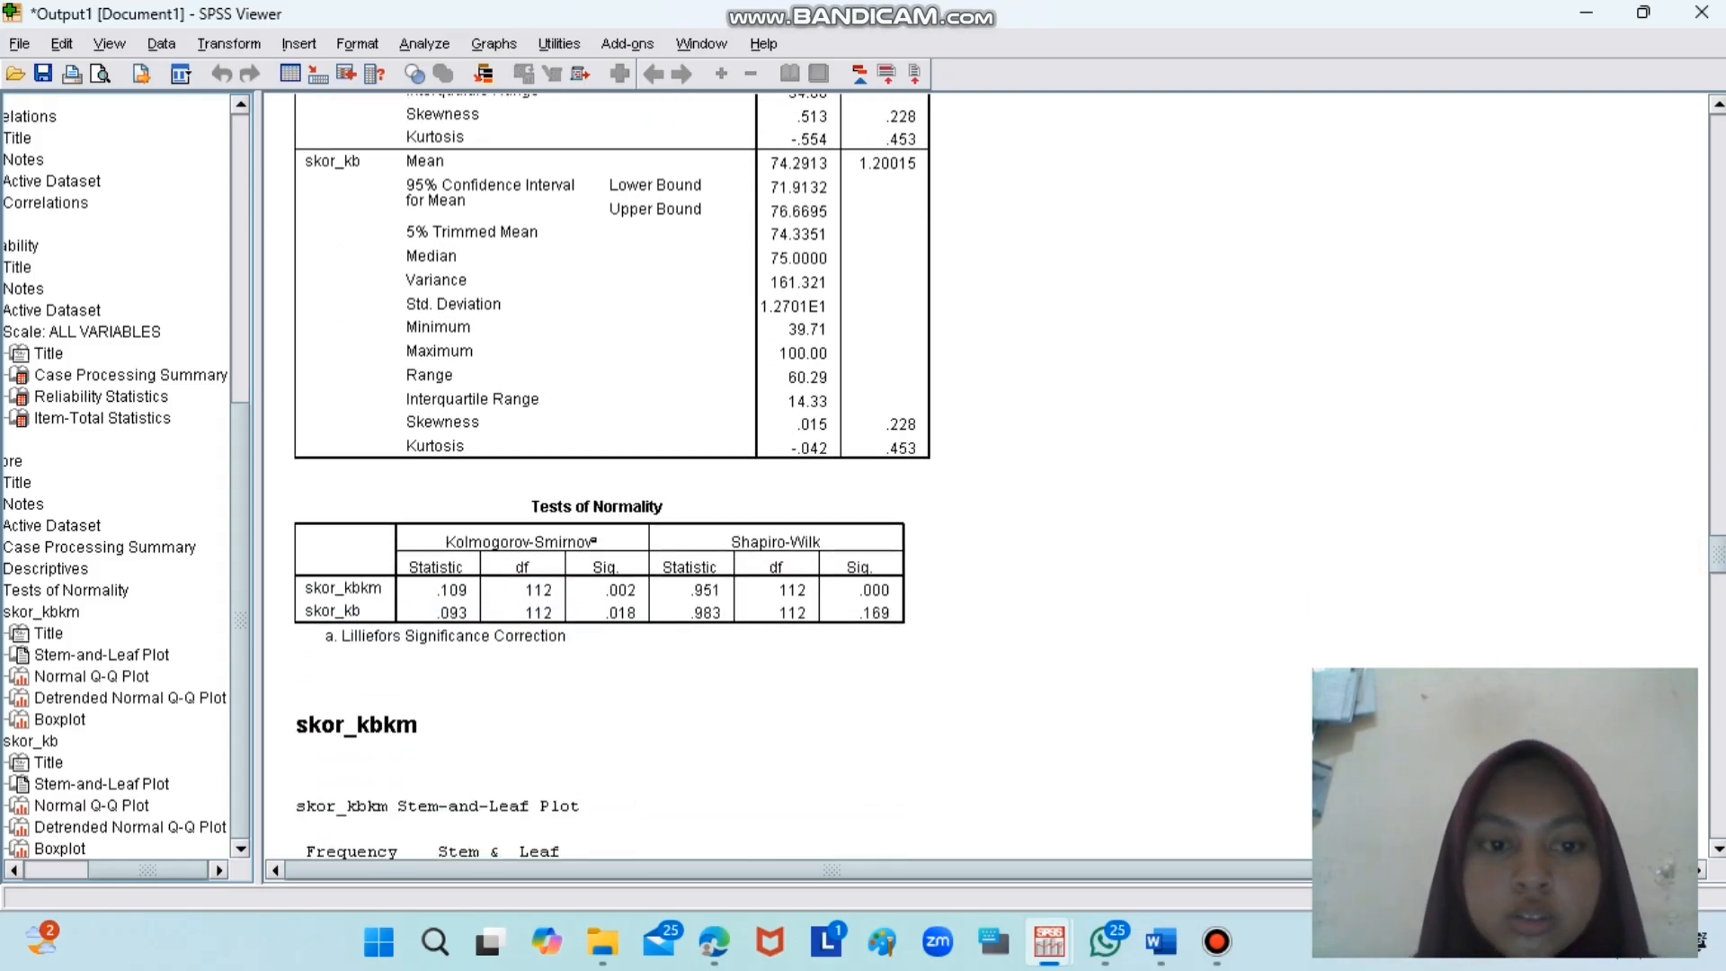
scroll(998, 477, down, 2)
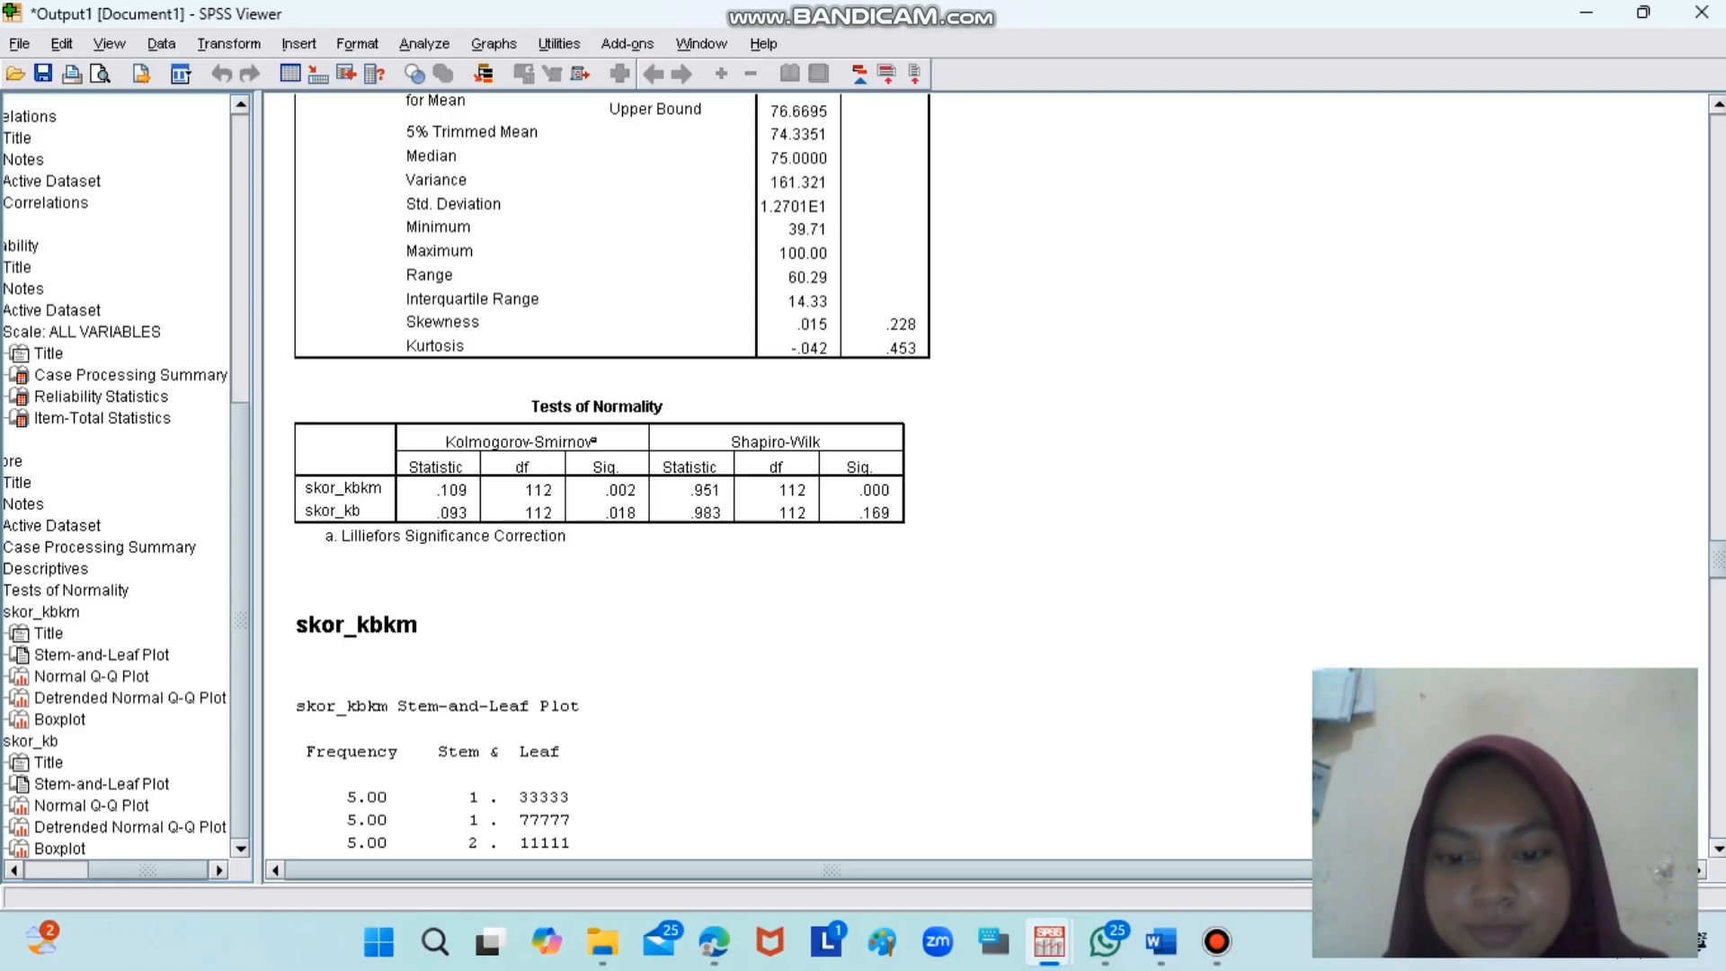
- Switch to data homogenitas.sav and look through its skor and variabel columns
mouse_move(1049, 942)
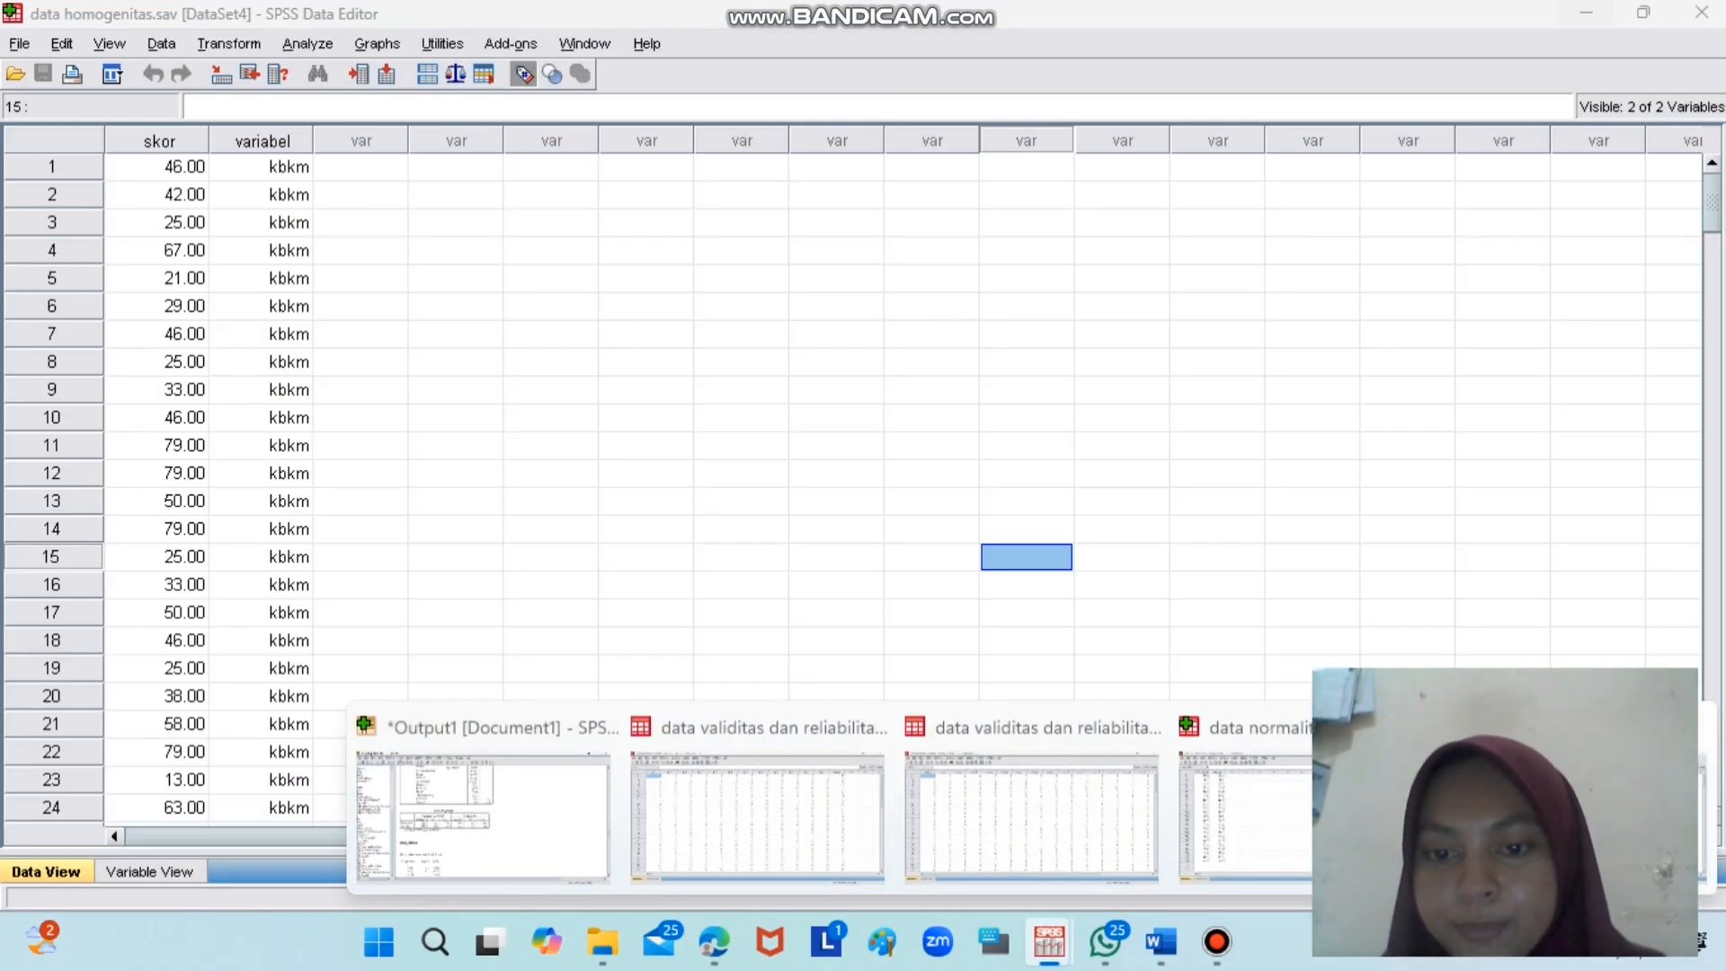
click(1580, 816)
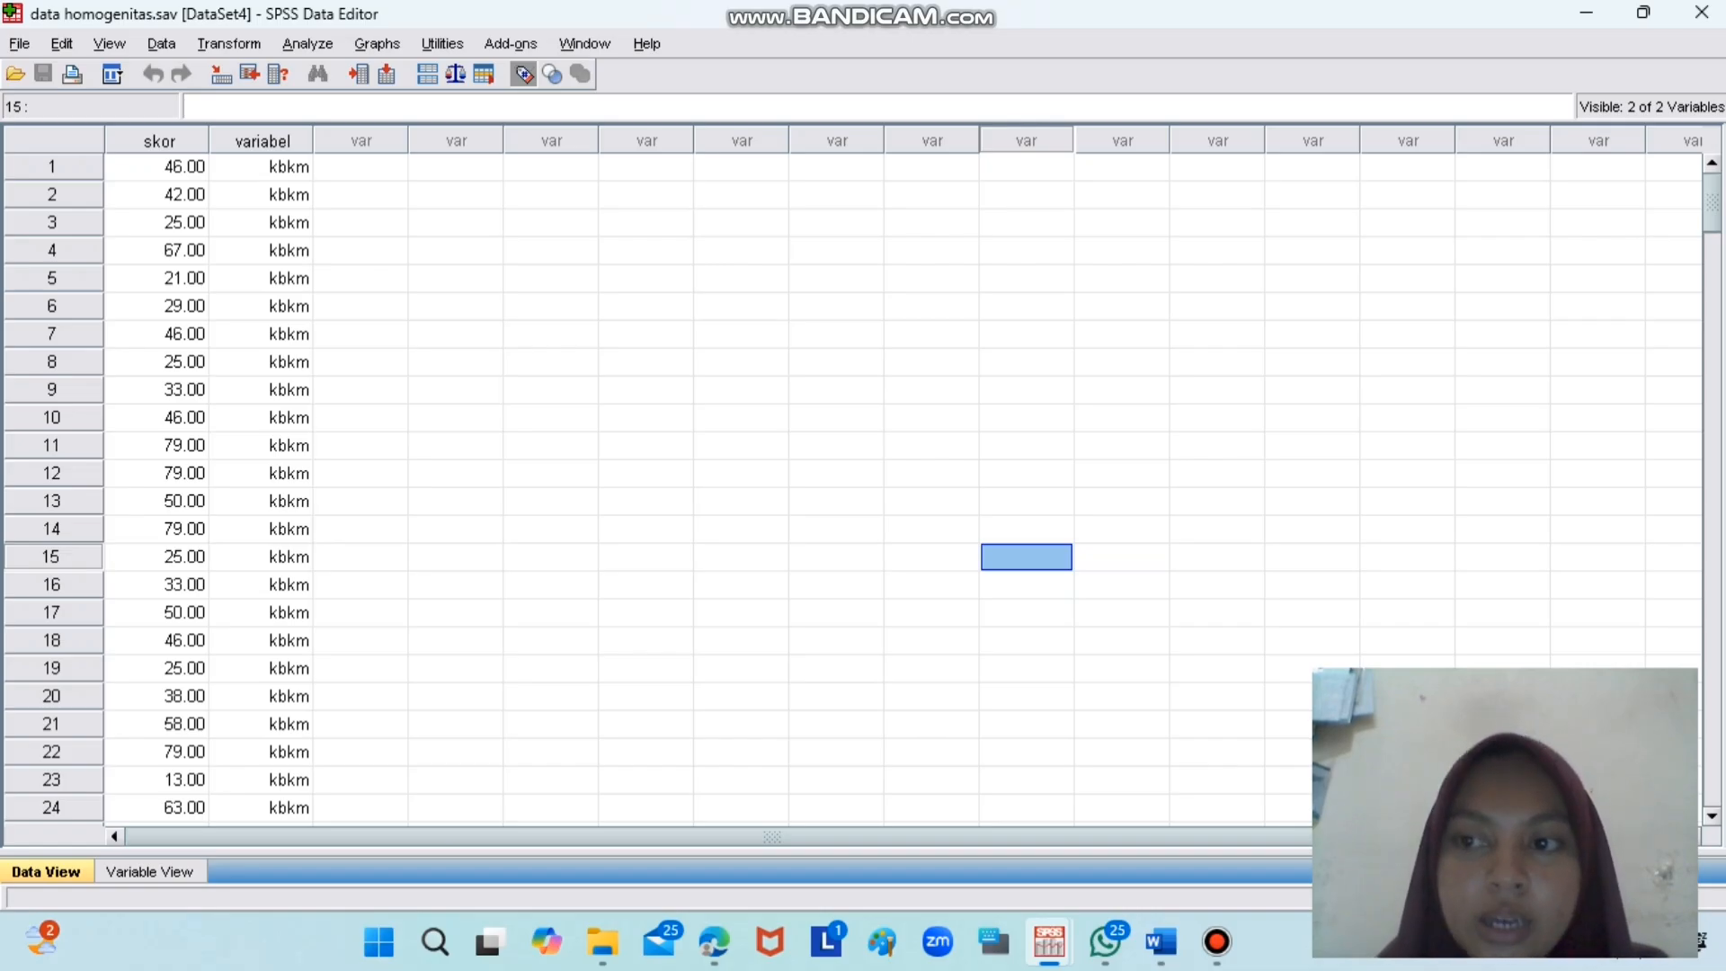
scroll(899, 486, down, 5)
scroll(899, 485, down, 14)
scroll(899, 486, down, 17)
scroll(899, 486, up, 20)
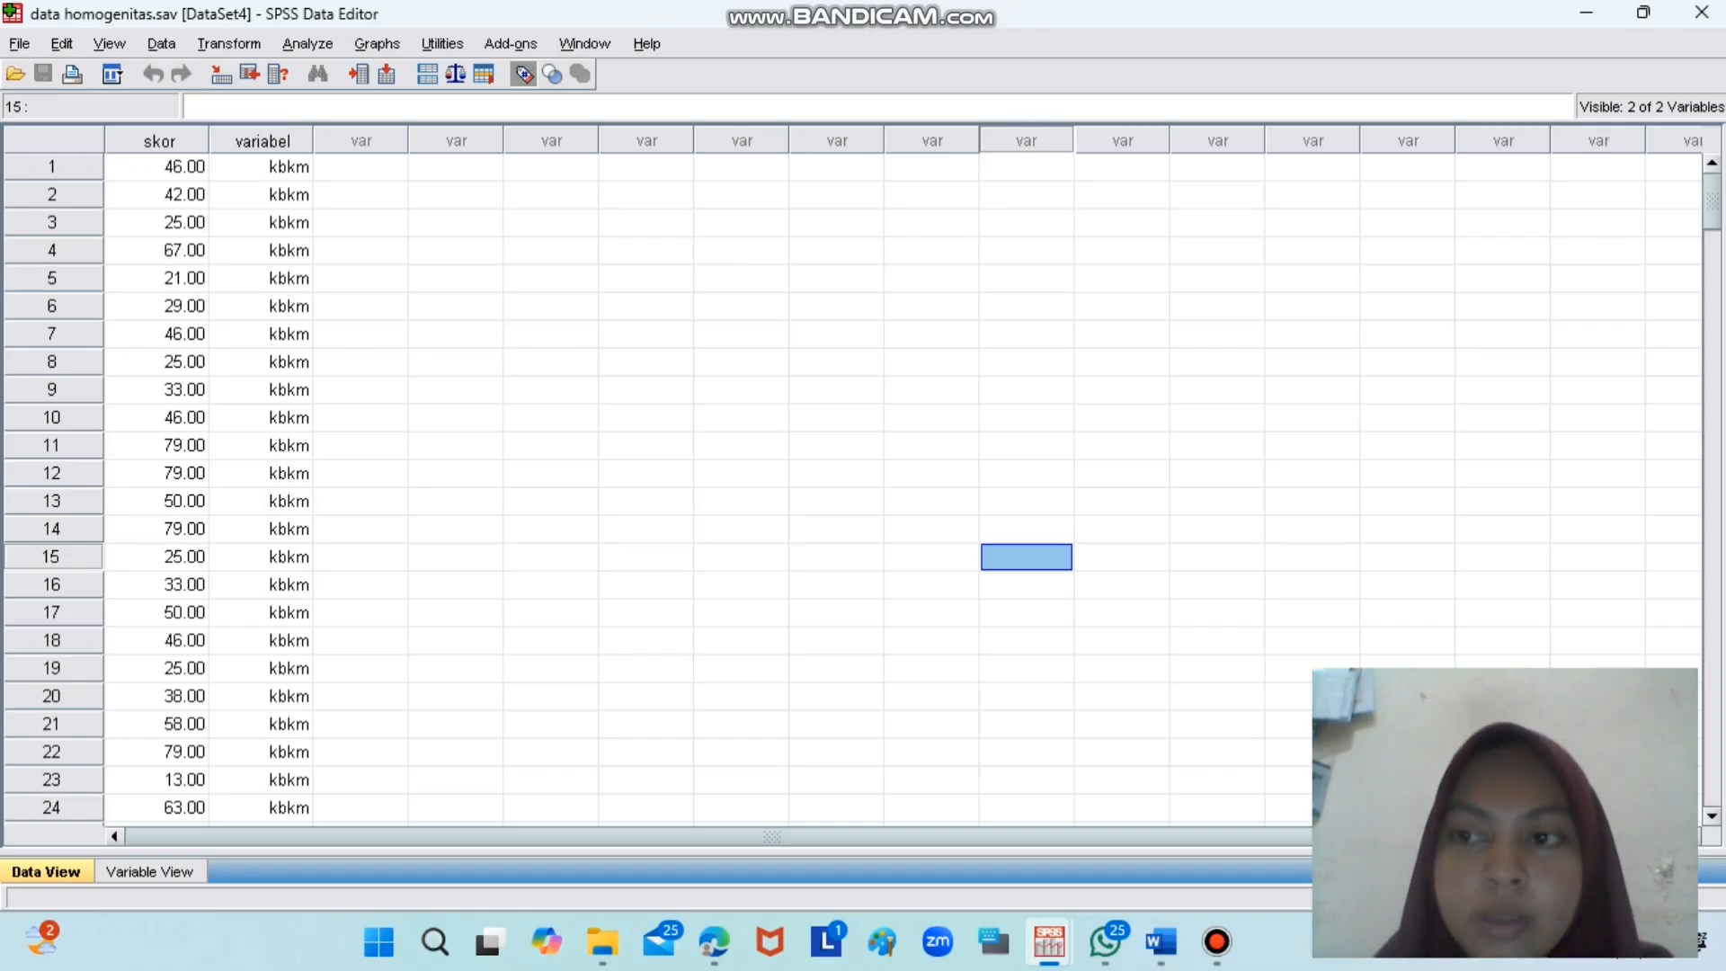
scroll(862, 490, down, 20)
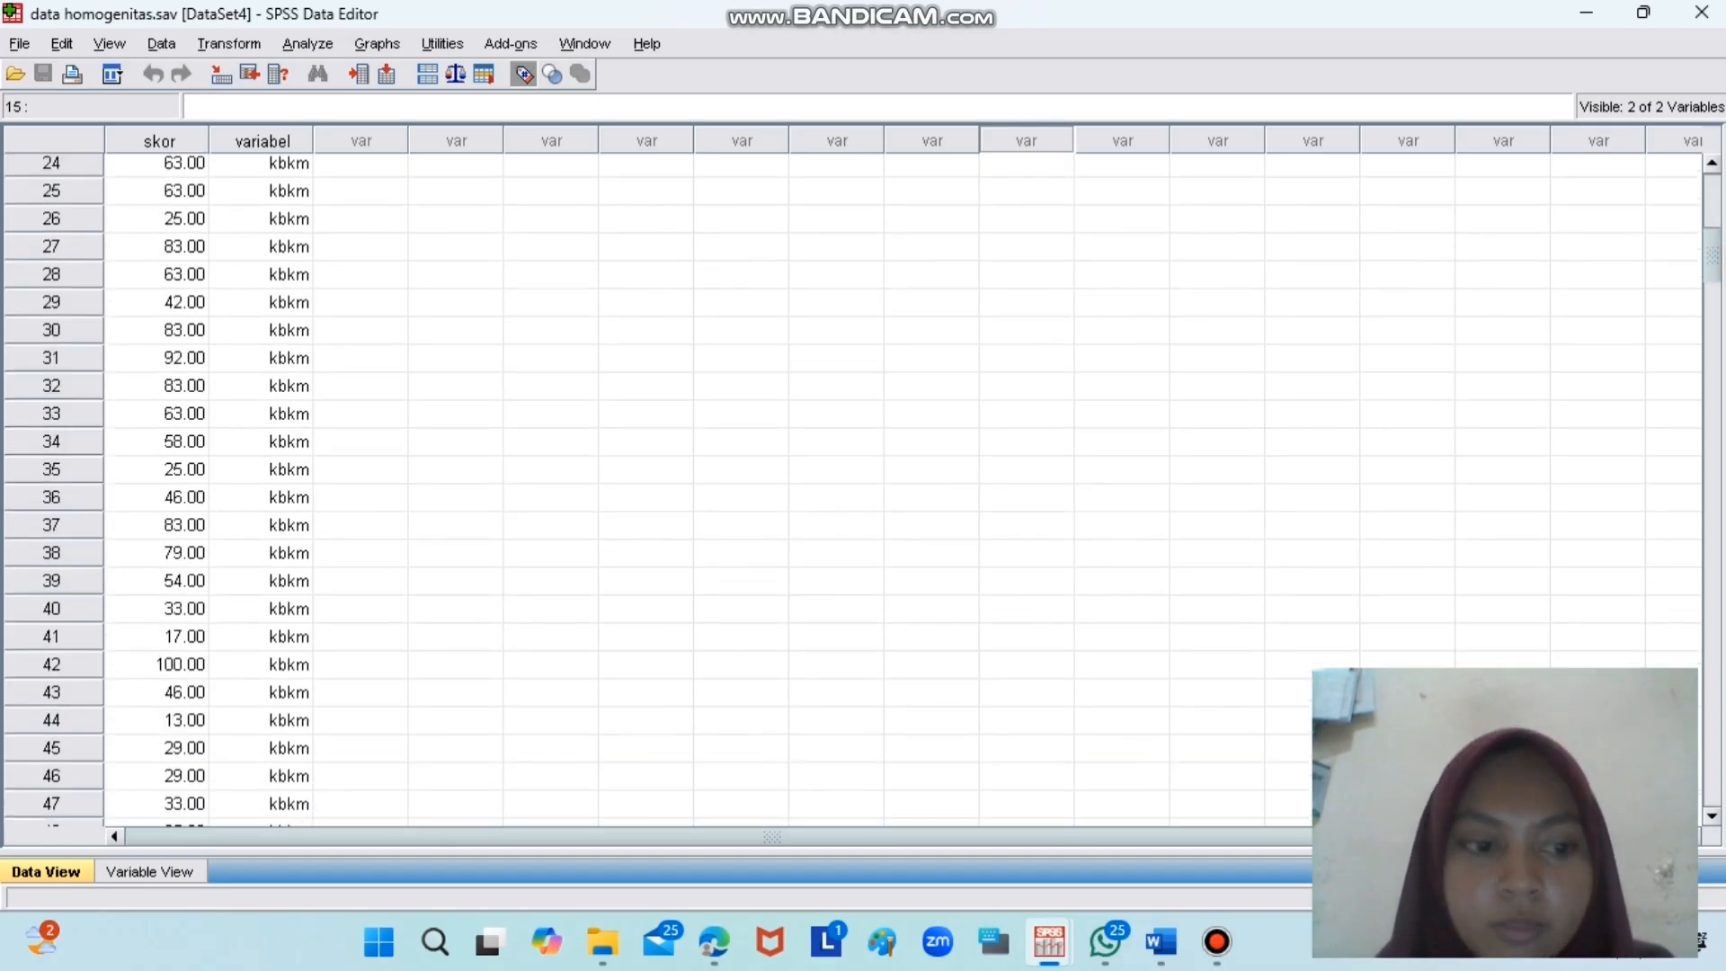
scroll(861, 491, down, 12)
scroll(862, 491, up, 20)
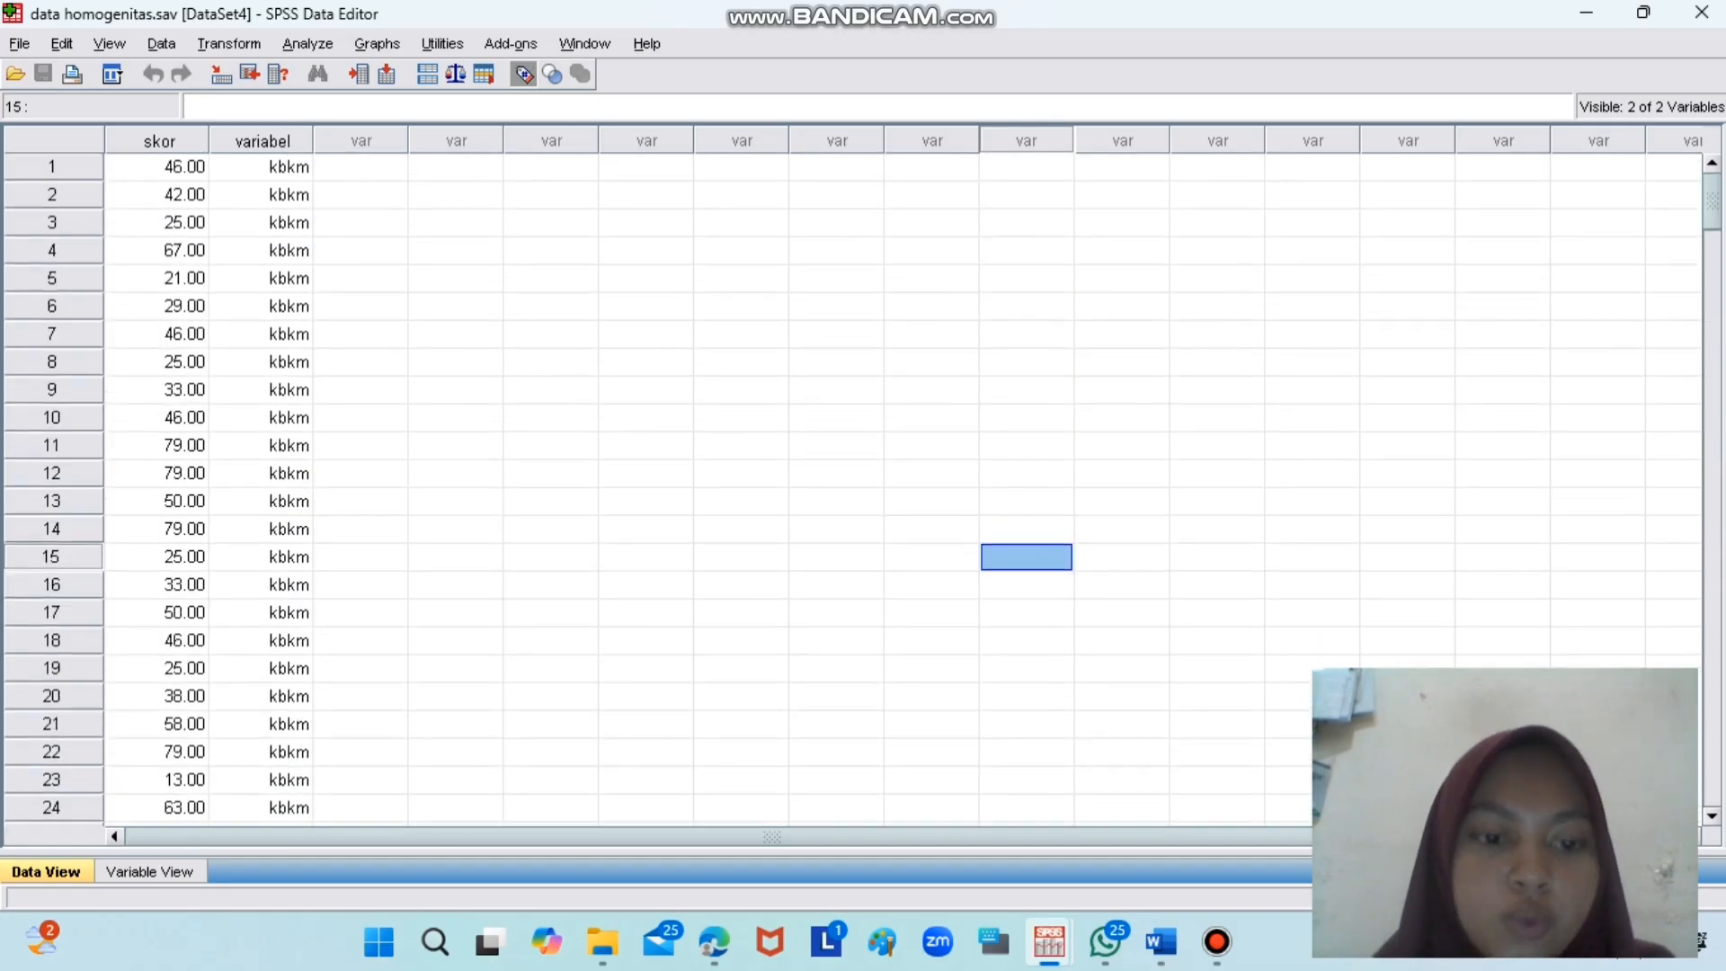
- Check the value labels defined for variabel and display its numeric codes instead of labels in the data
click(149, 872)
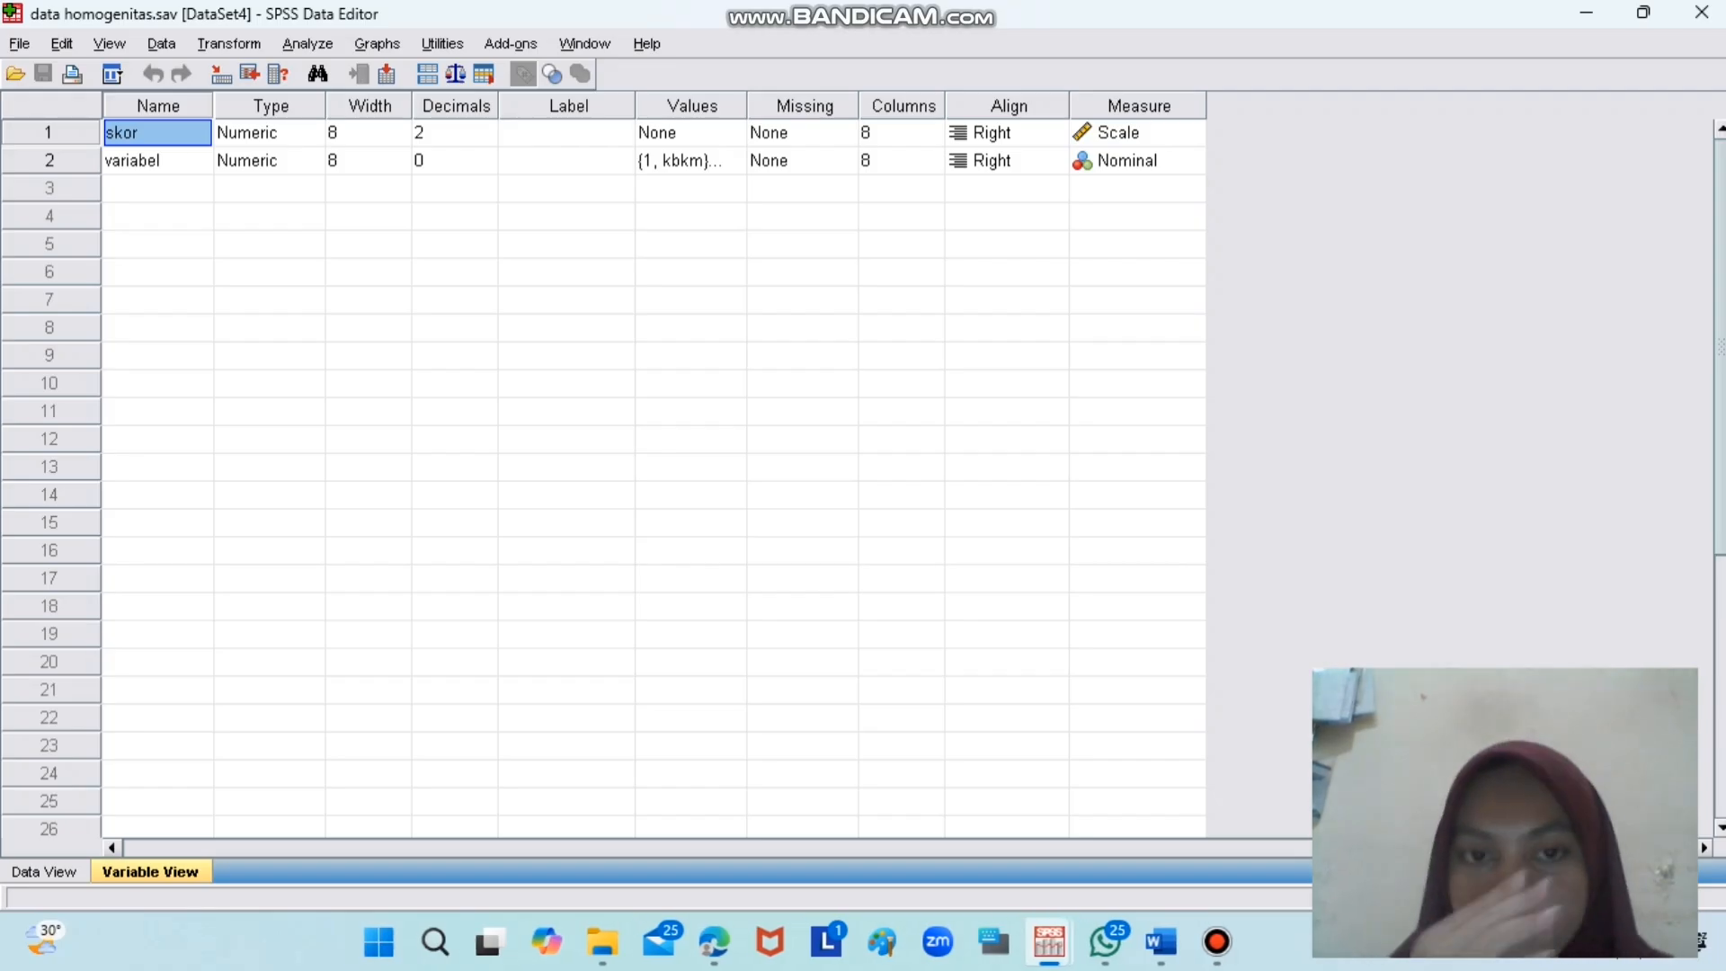
click(697, 162)
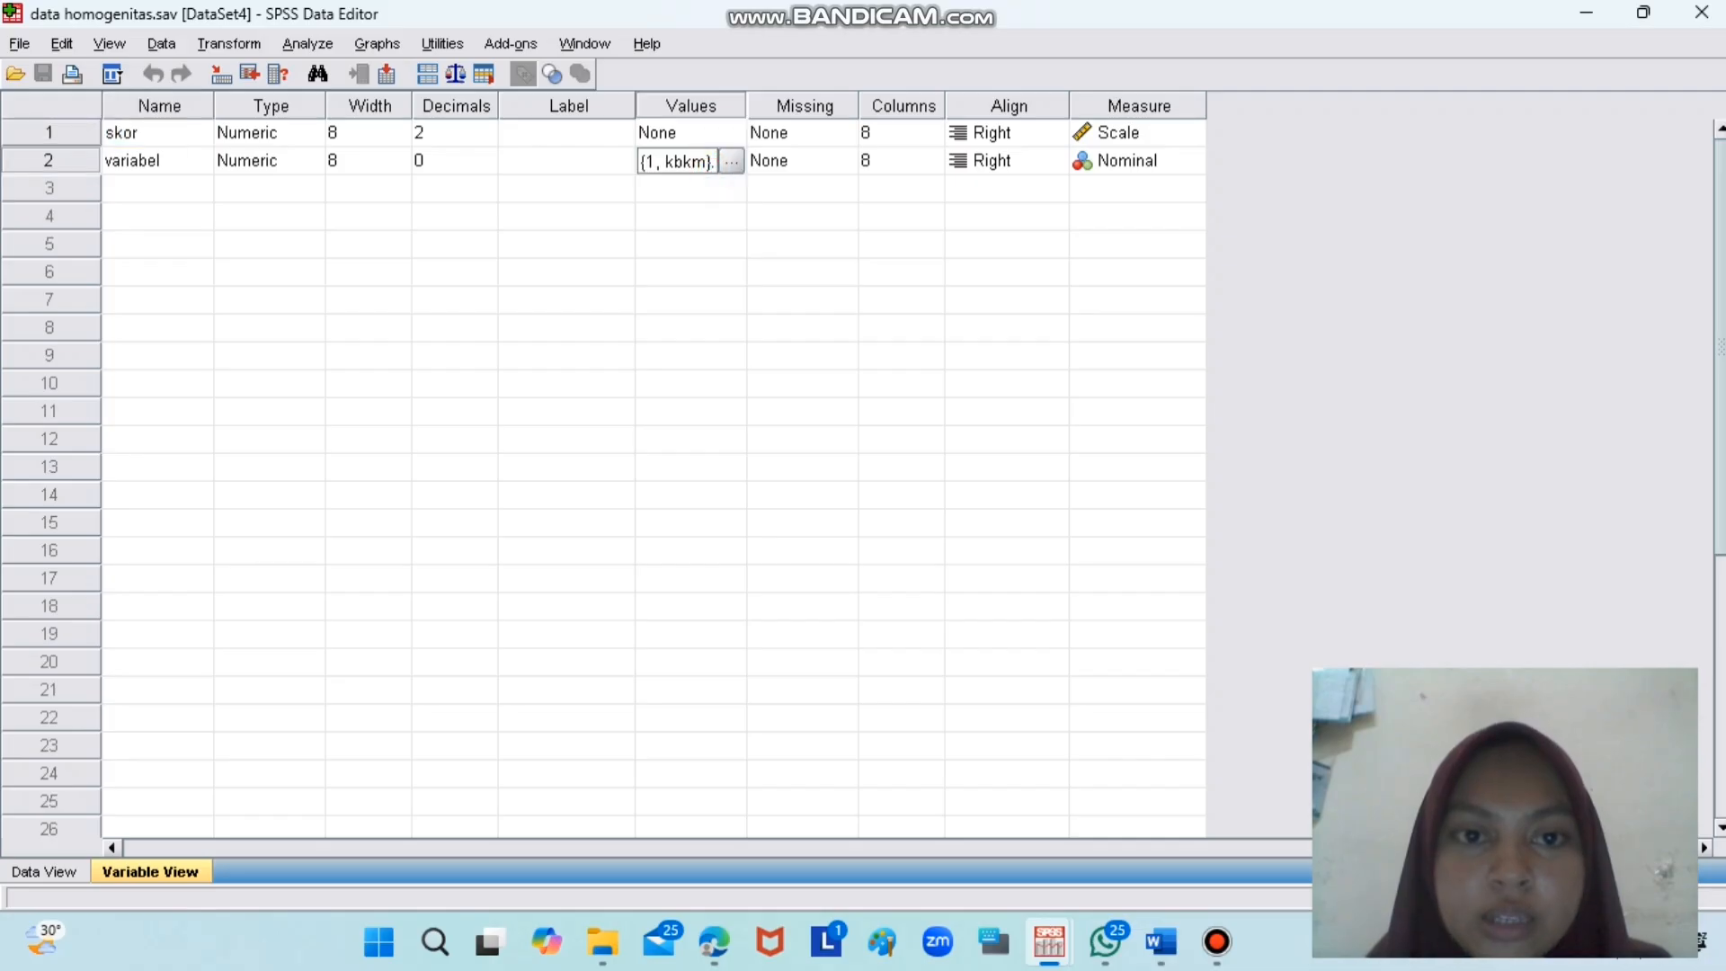
click(731, 162)
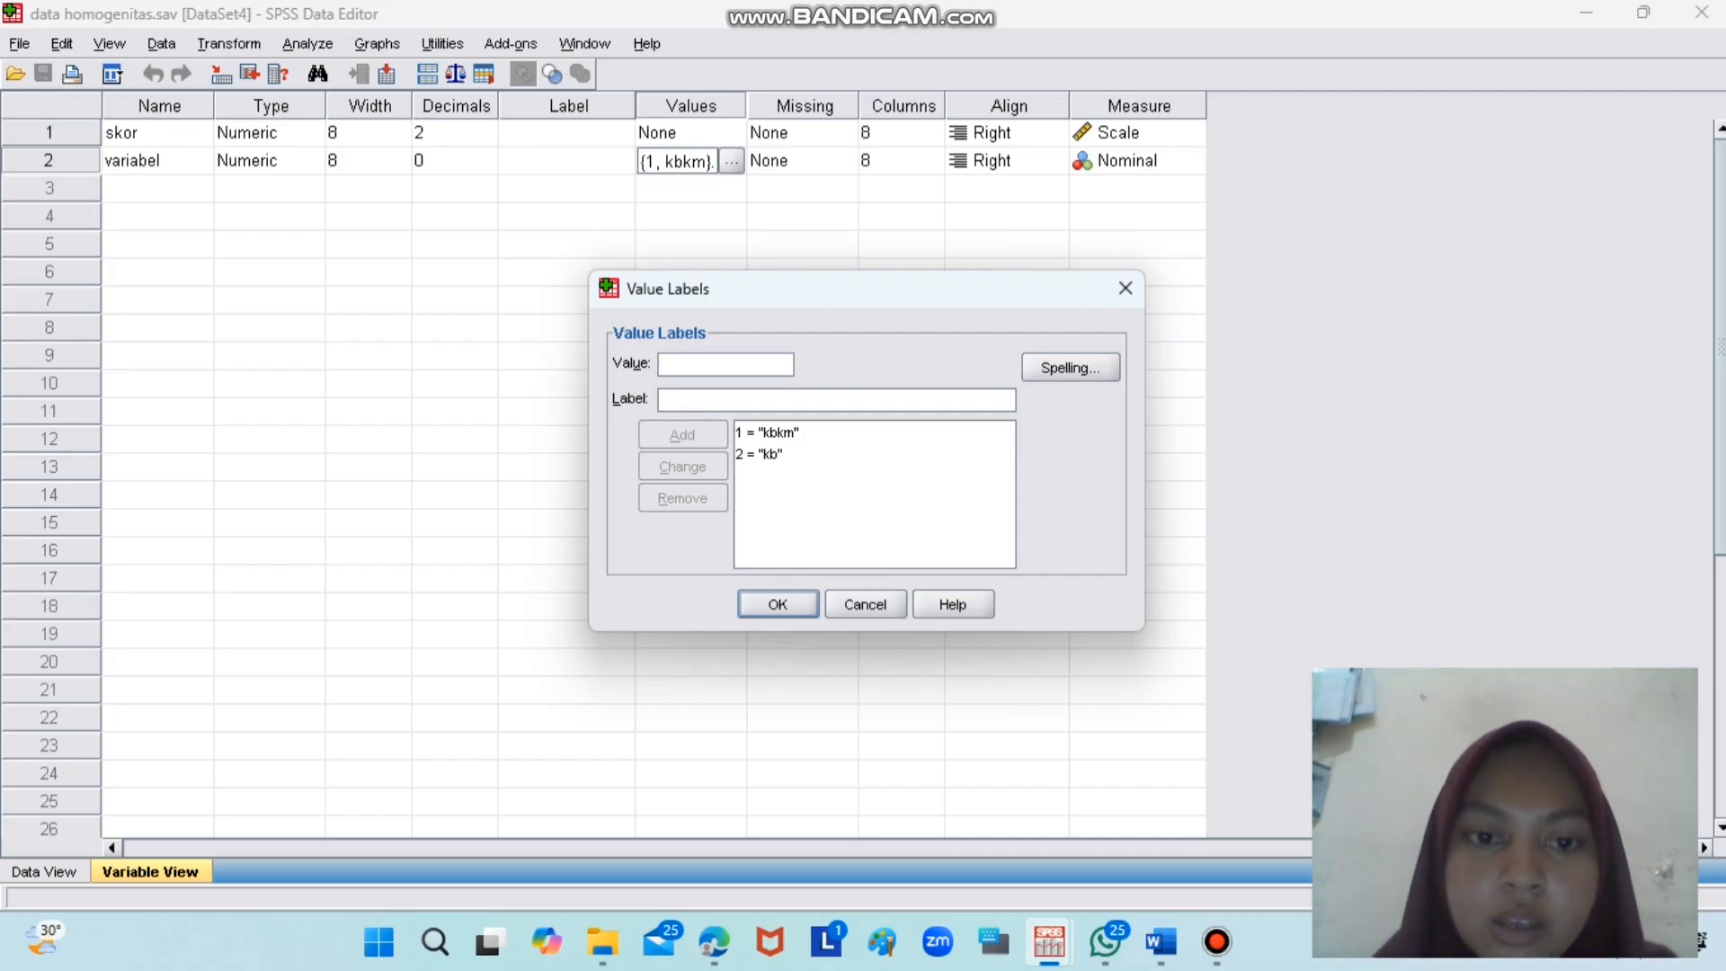
key(Return)
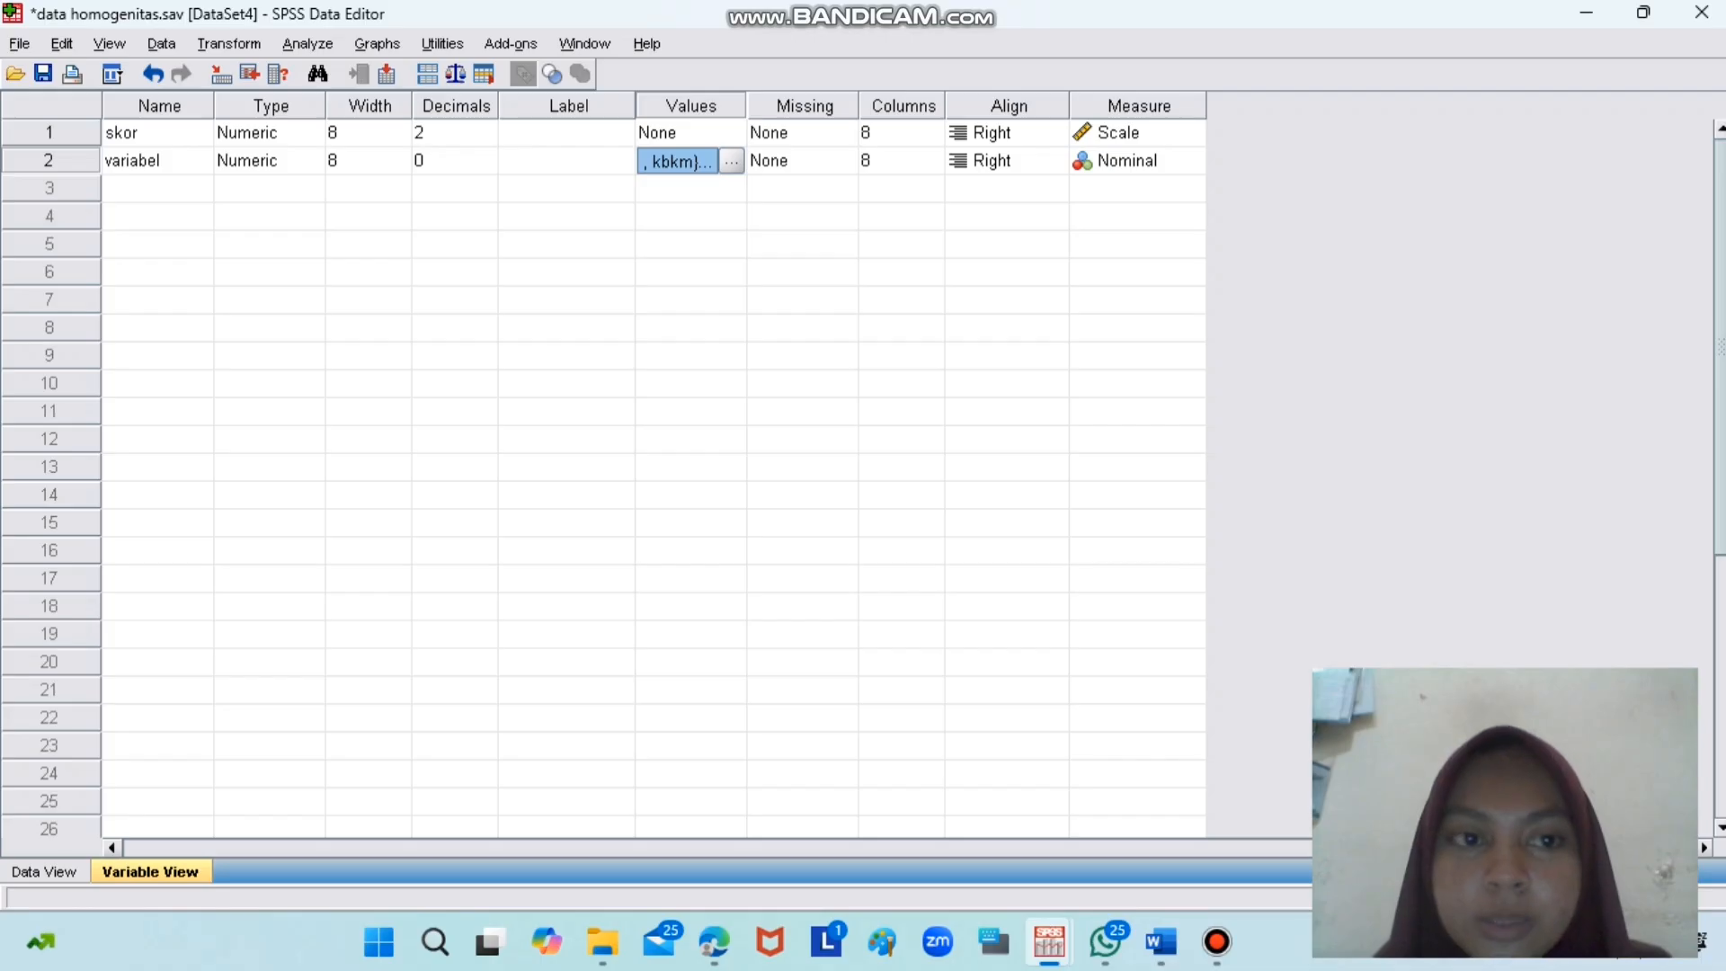
click(49, 872)
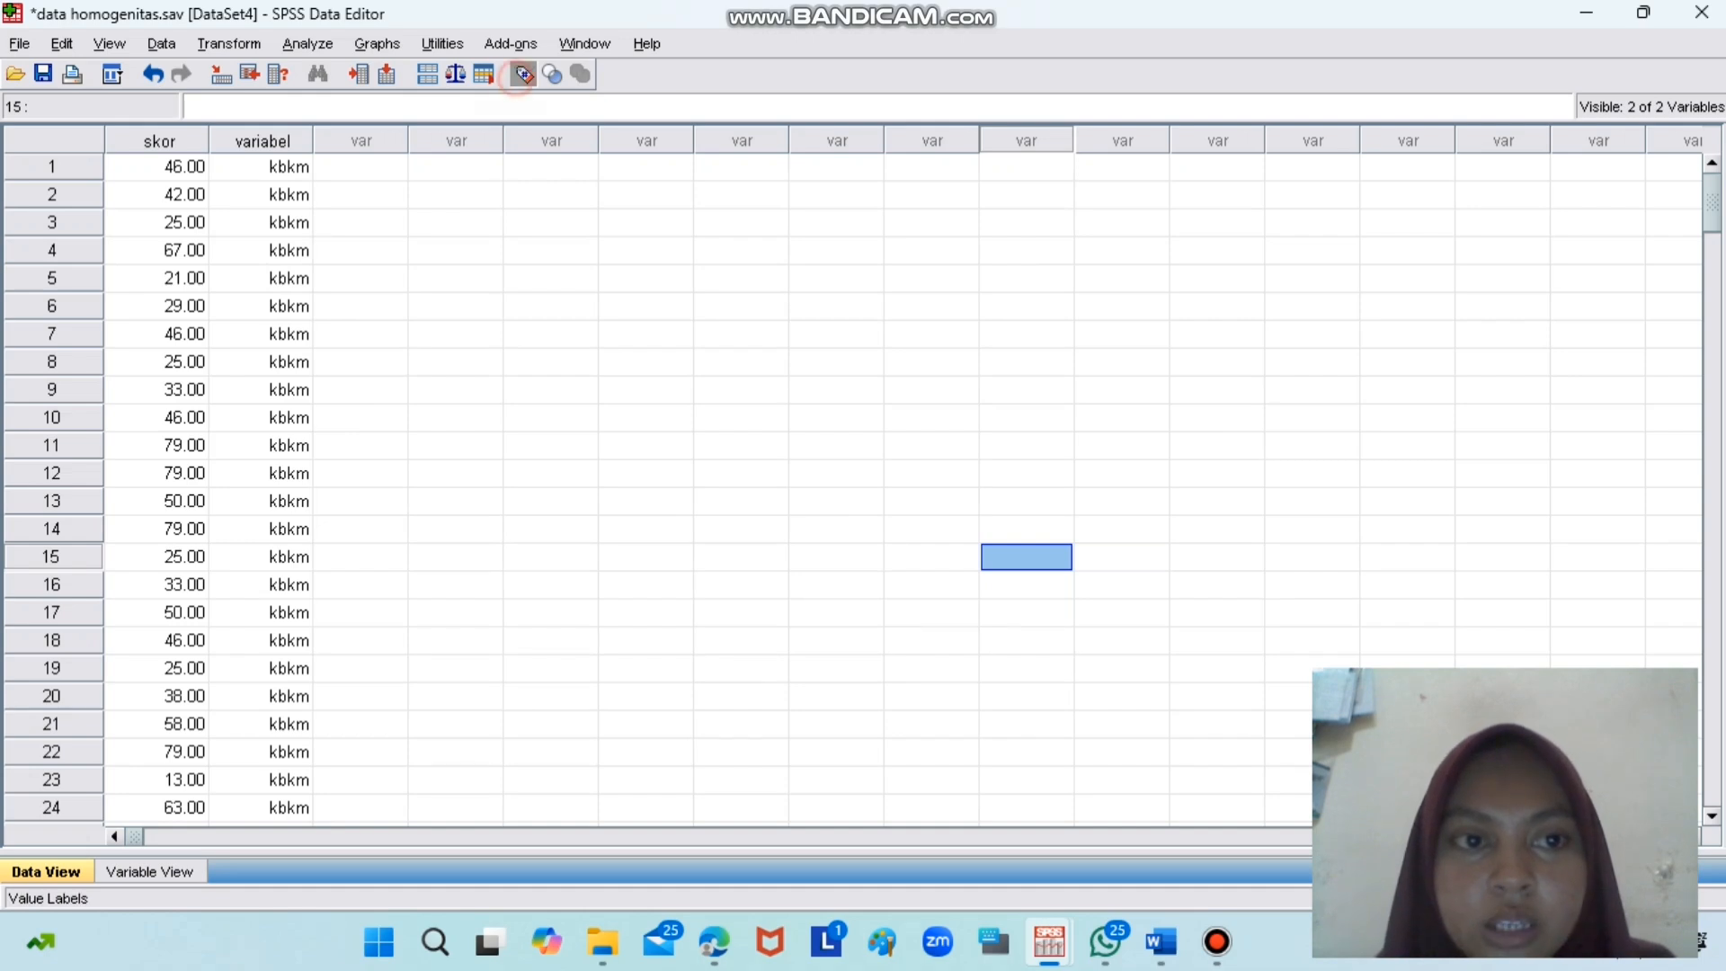
click(523, 74)
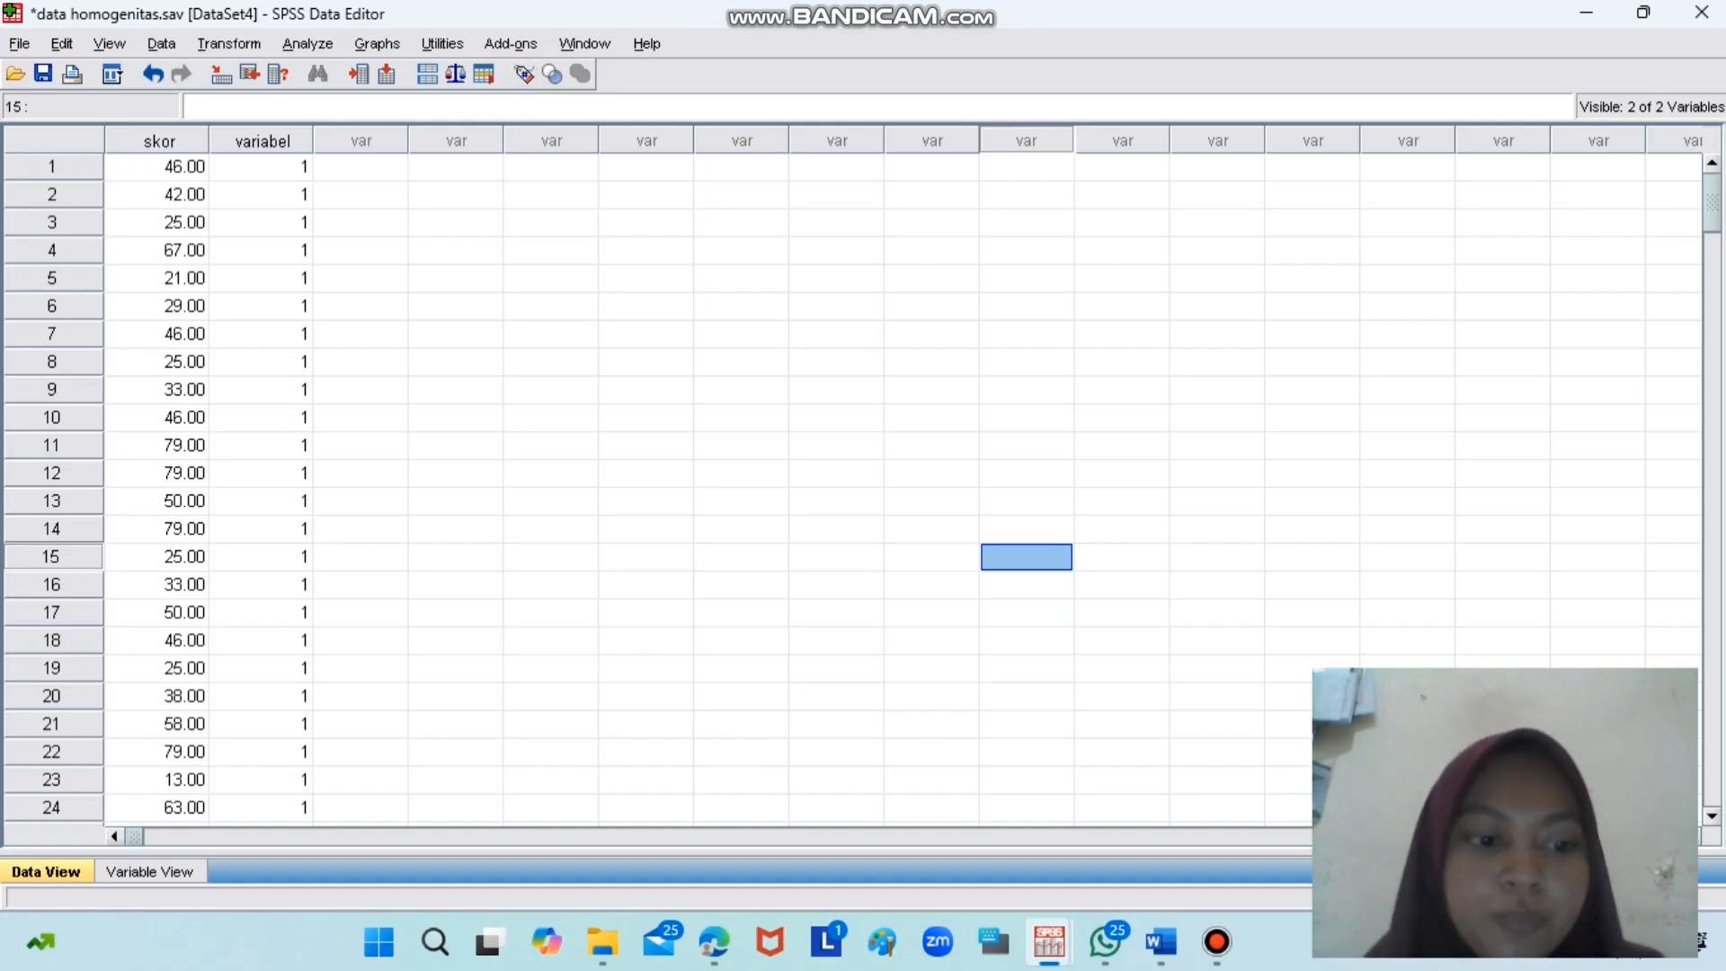
- Display variabel's value labels instead of numeric codes in the data and look through the kbkm and kb rows
click(150, 871)
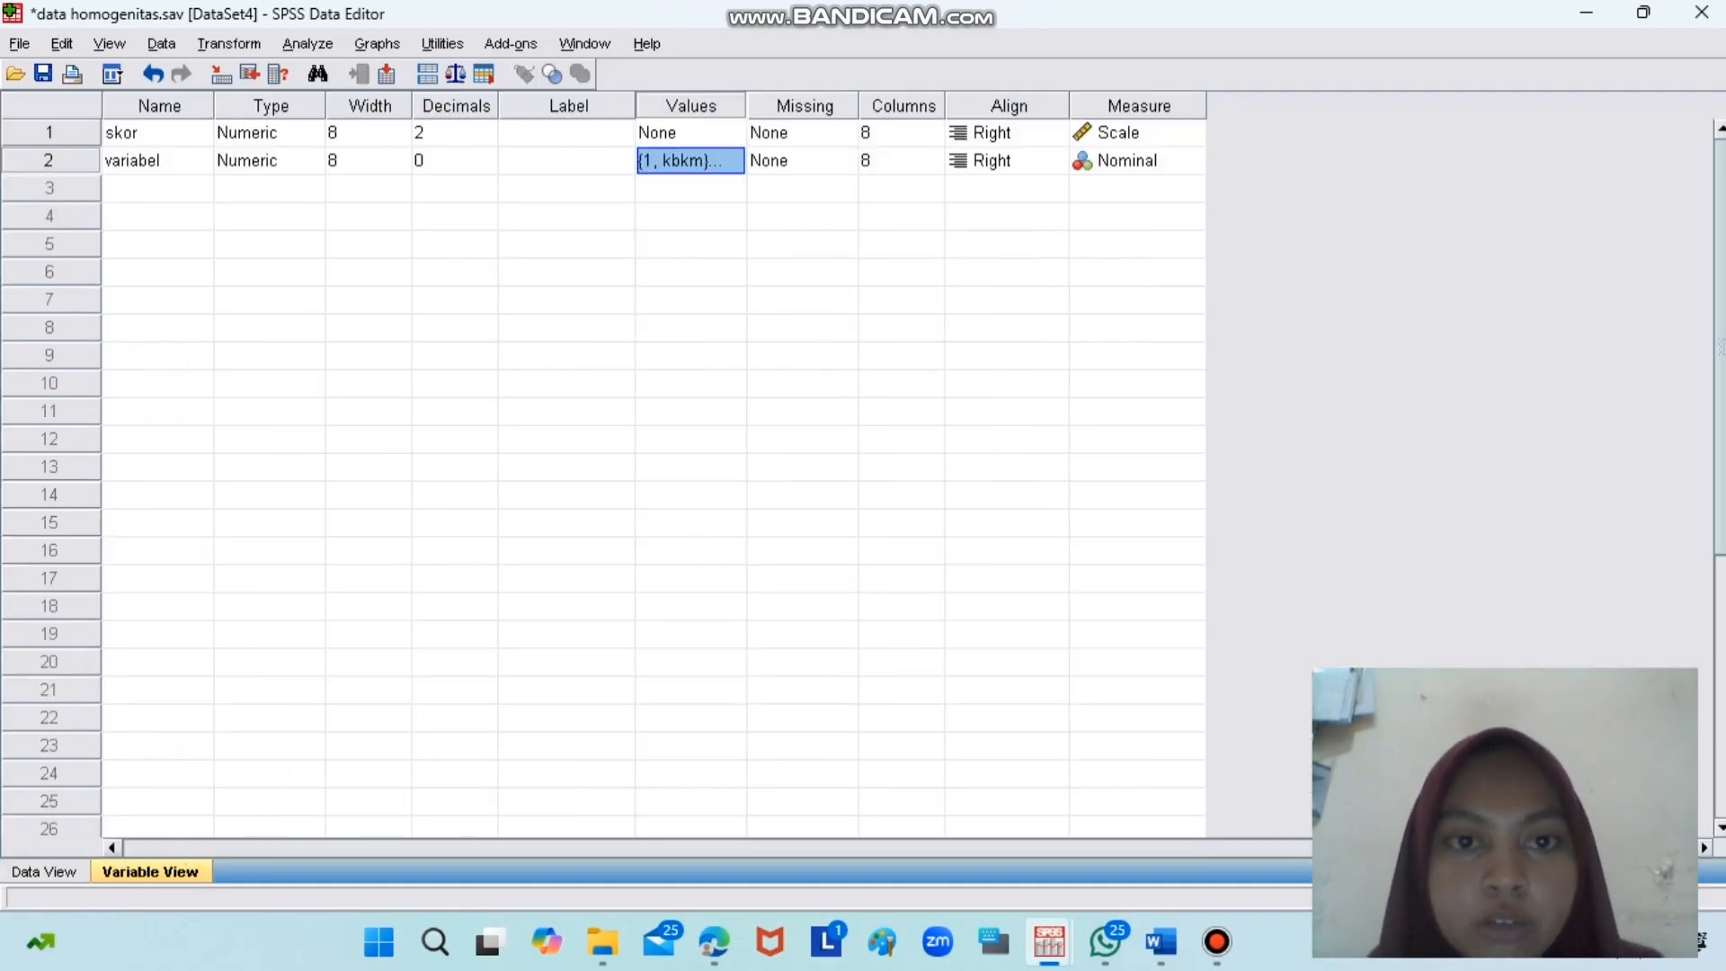
click(57, 868)
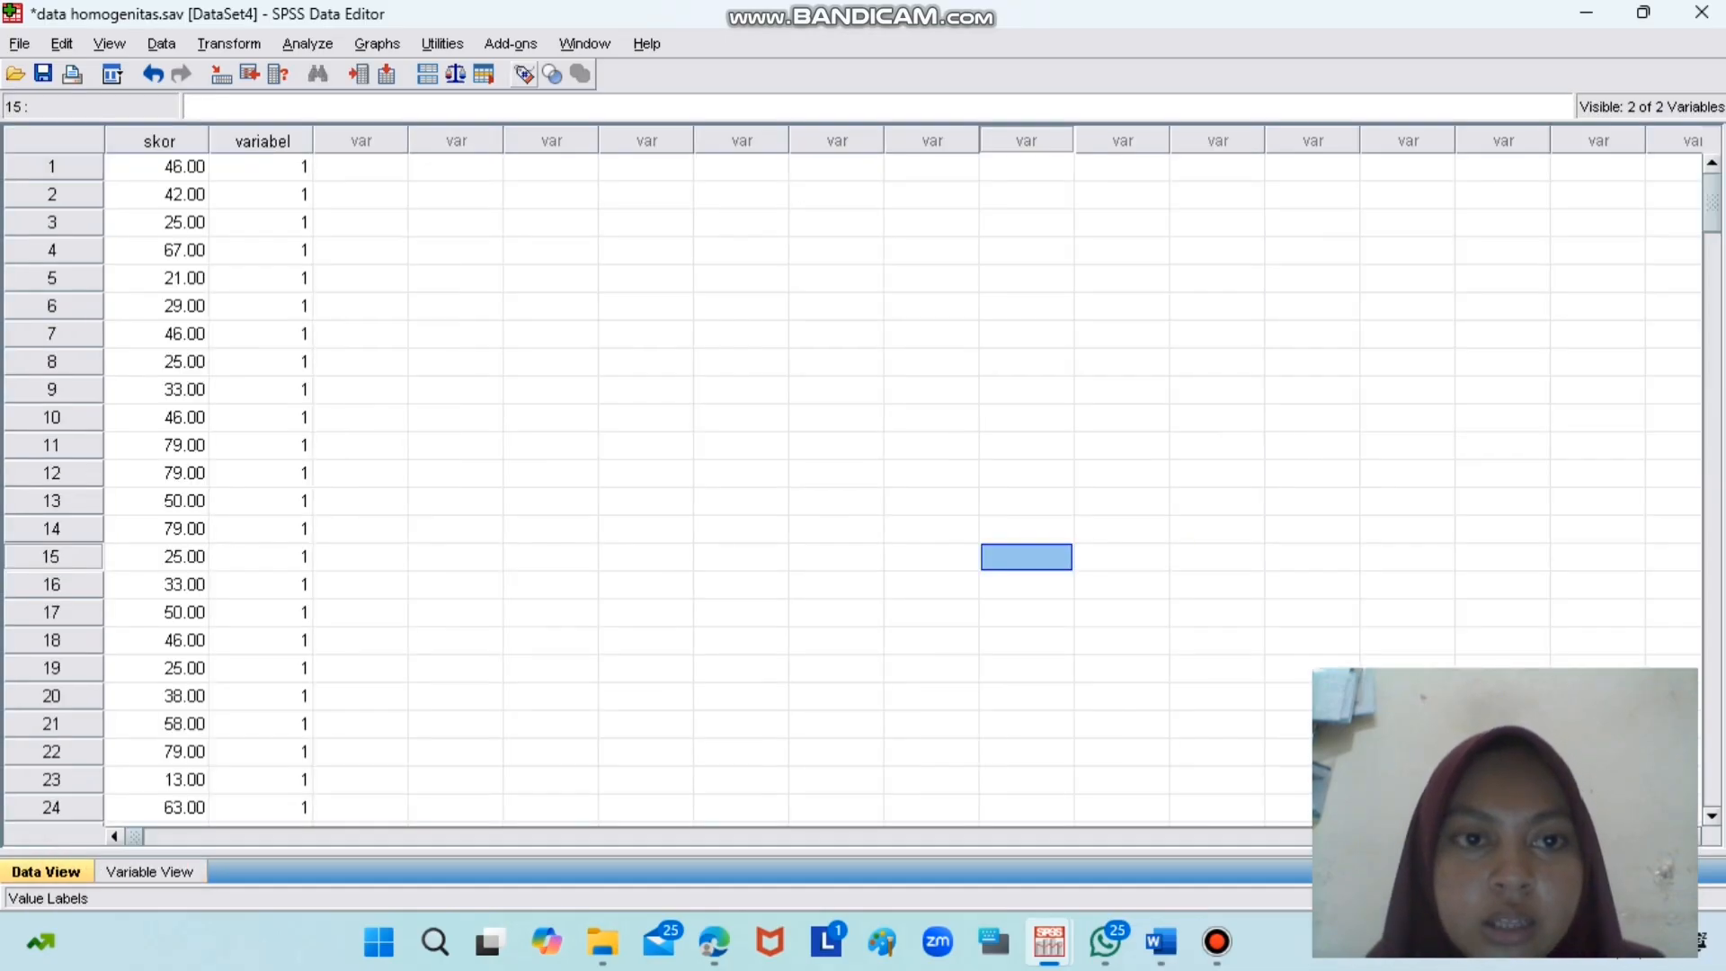
click(523, 74)
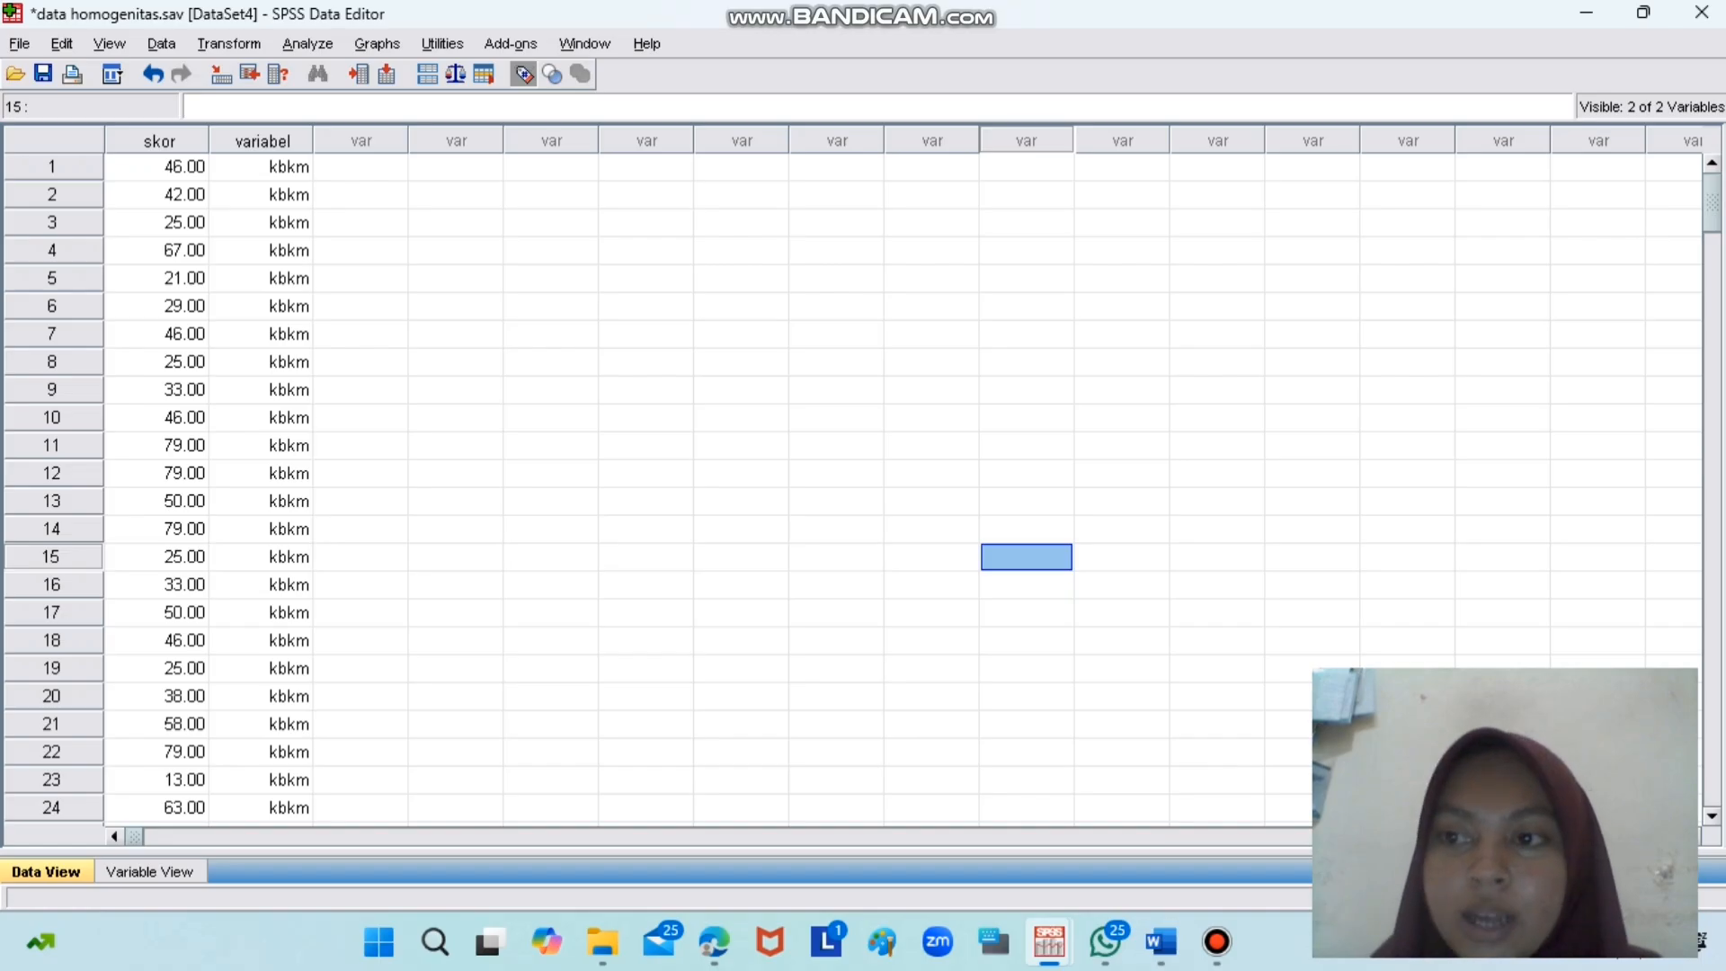
scroll(899, 486, down, 8)
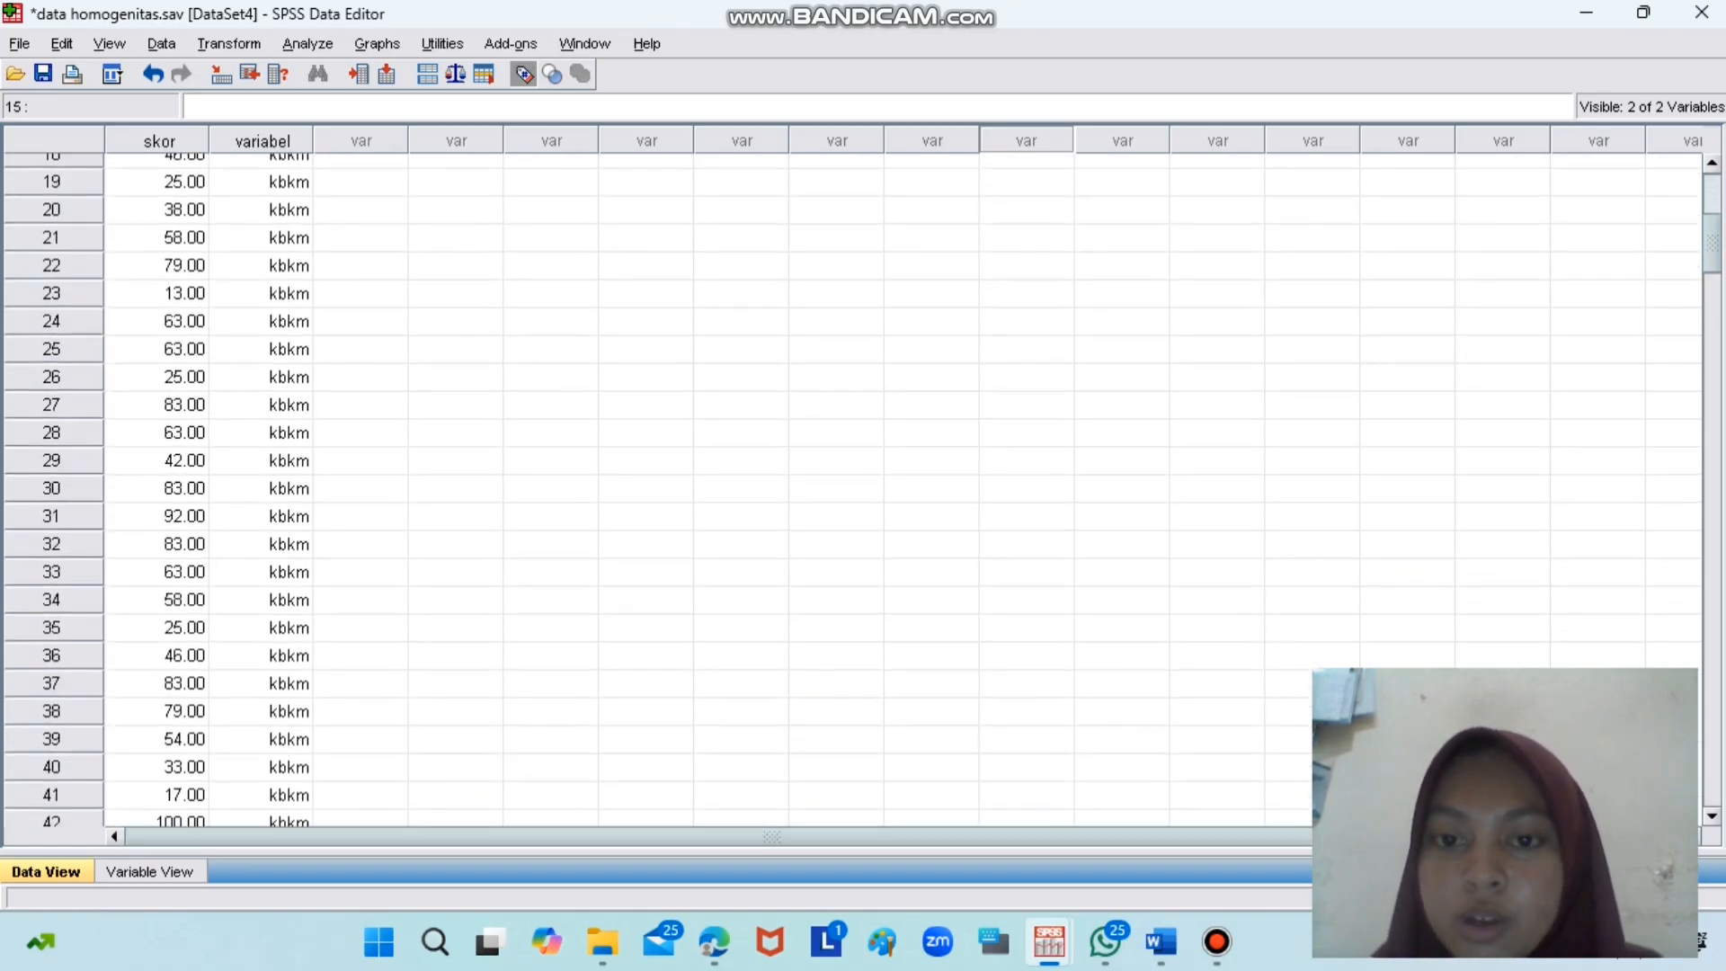
scroll(863, 490, down, 8)
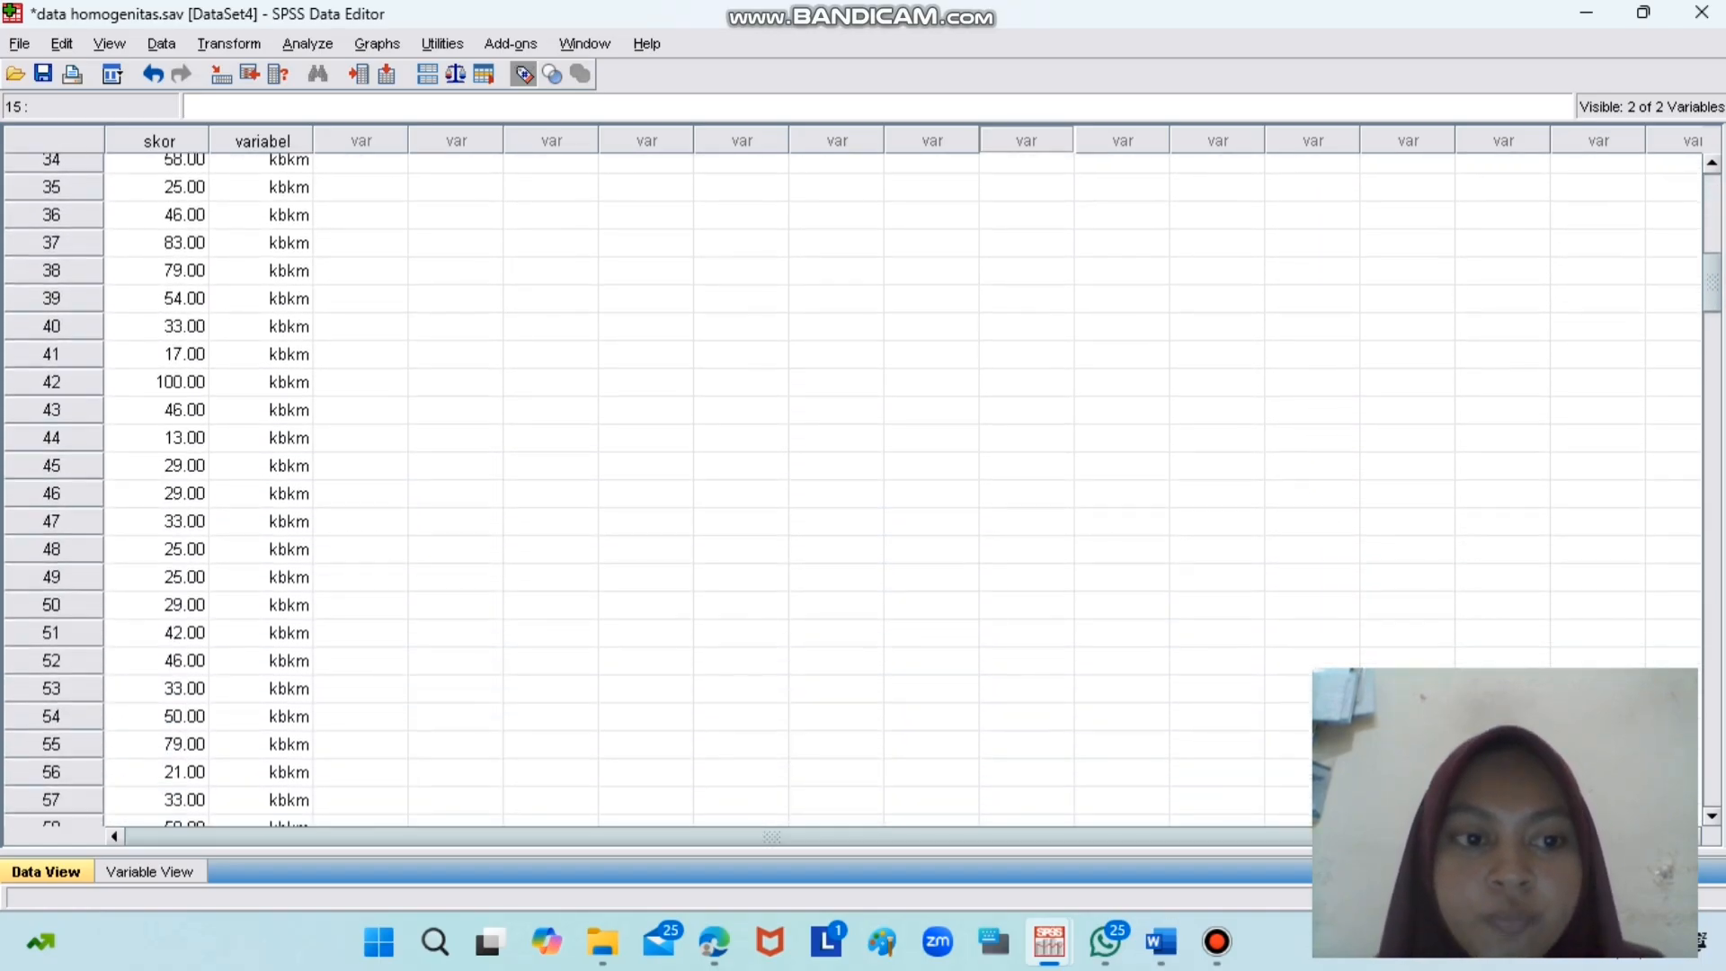
scroll(863, 490, down, 20)
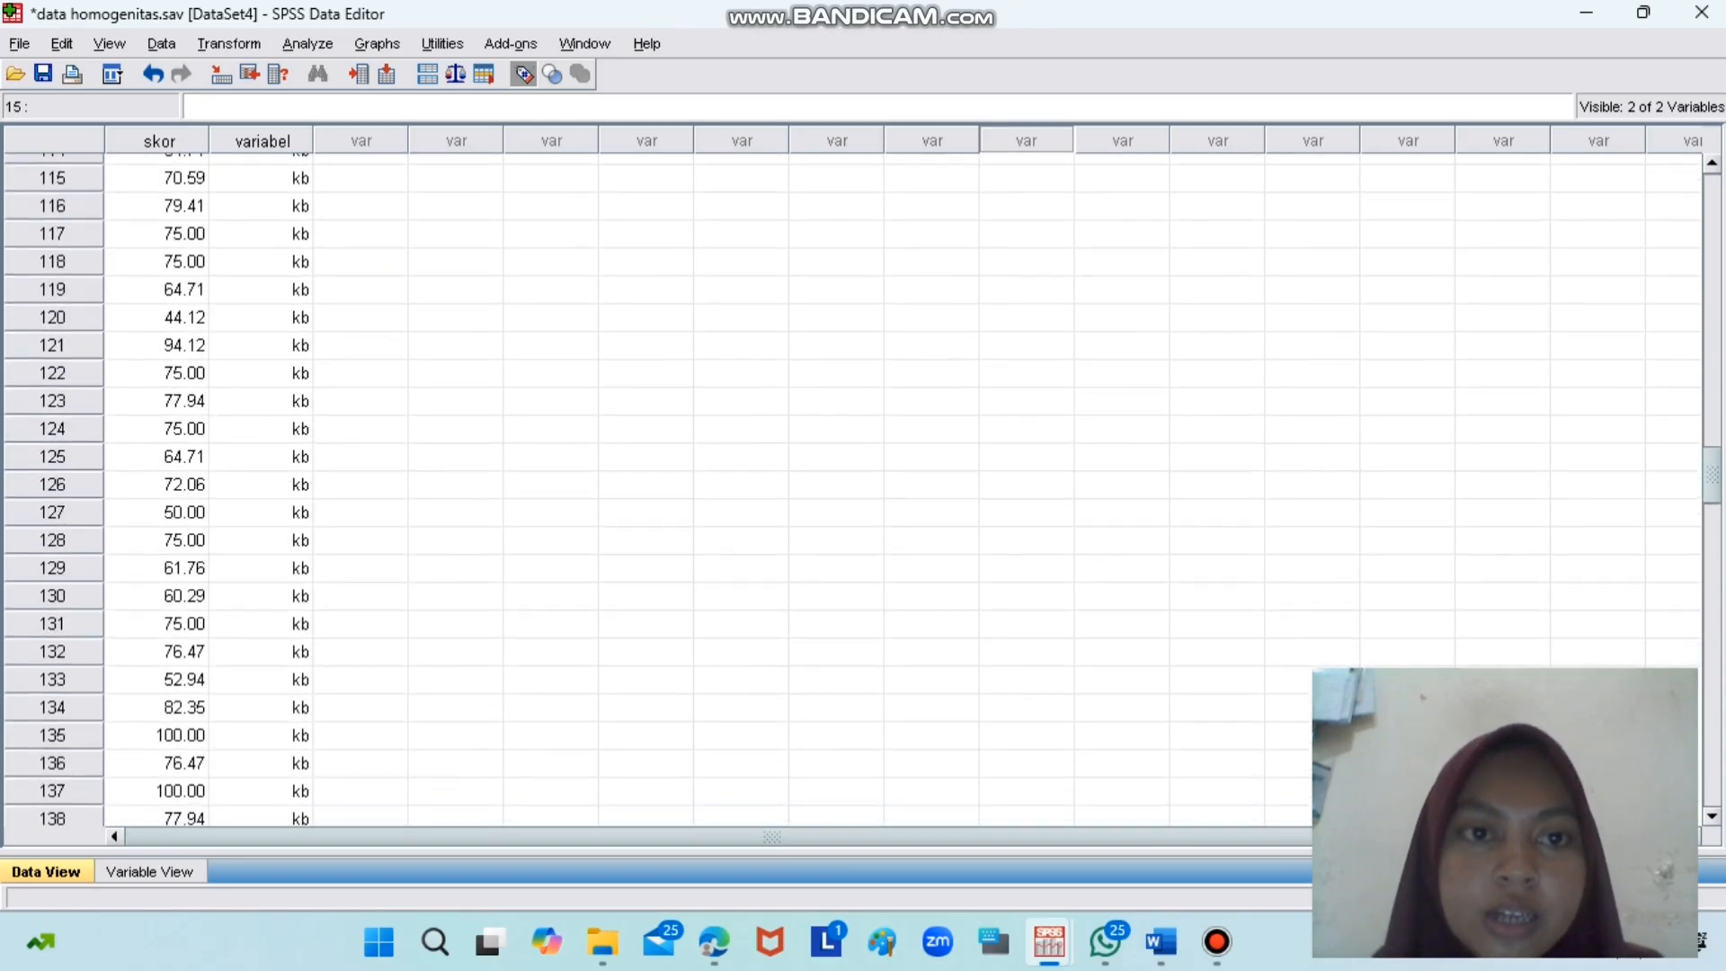
click(522, 74)
click(522, 74)
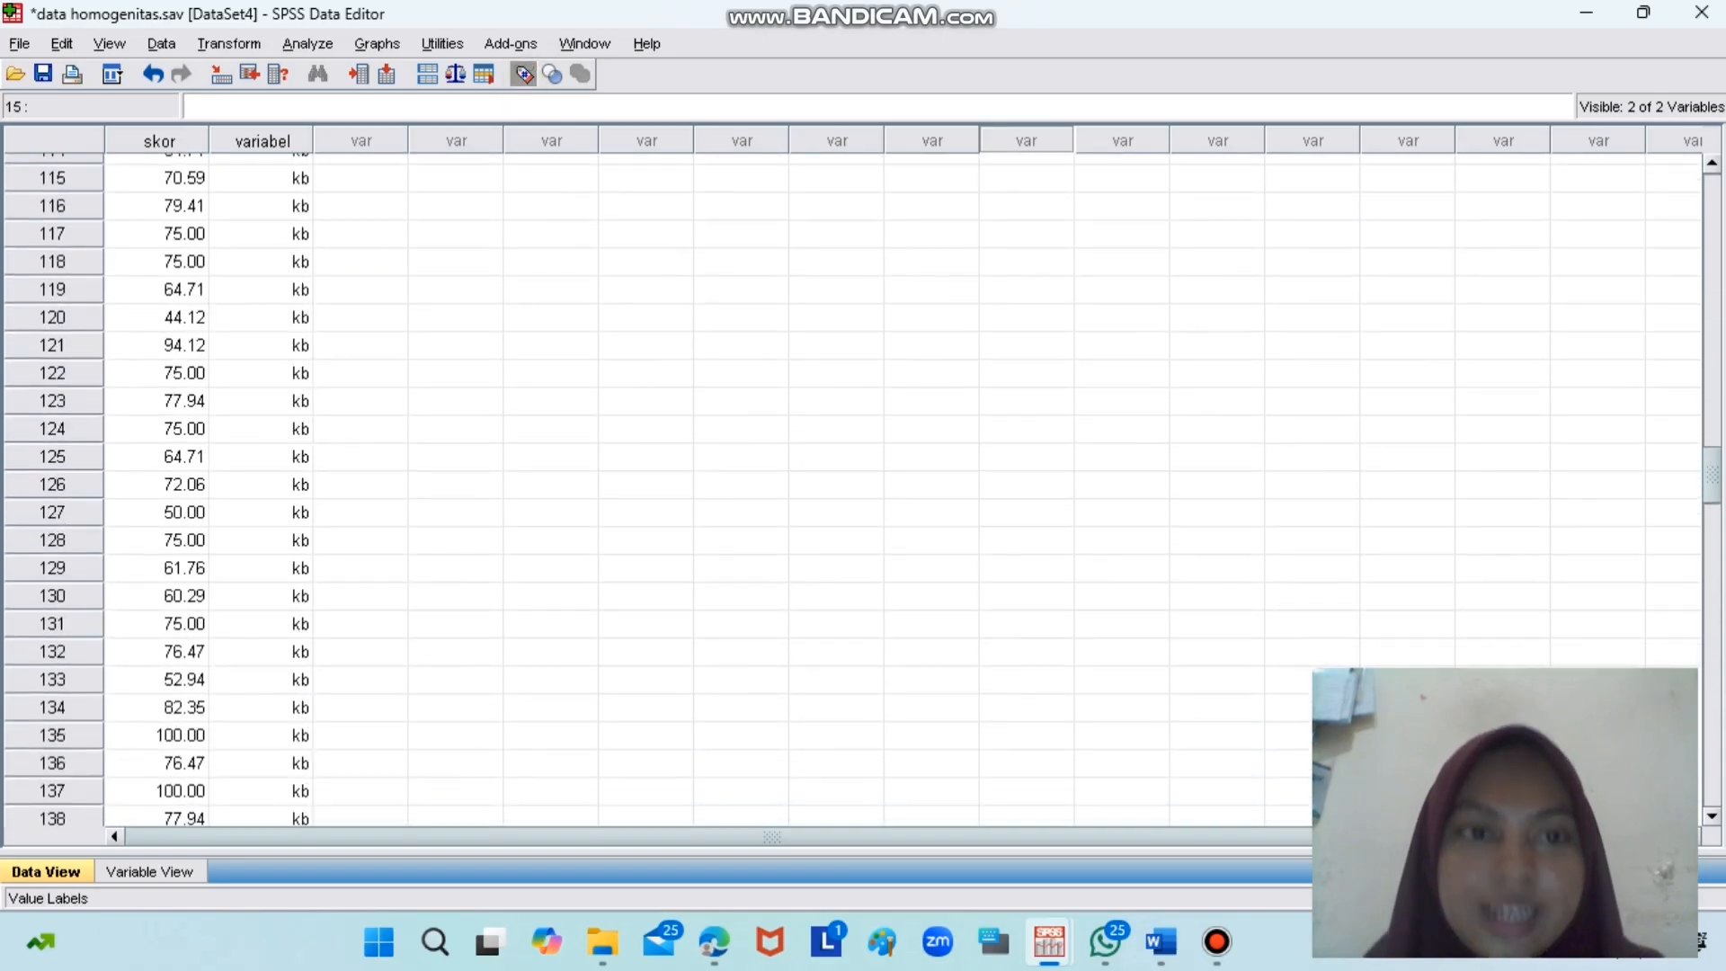
drag(1711, 482, 1711, 235)
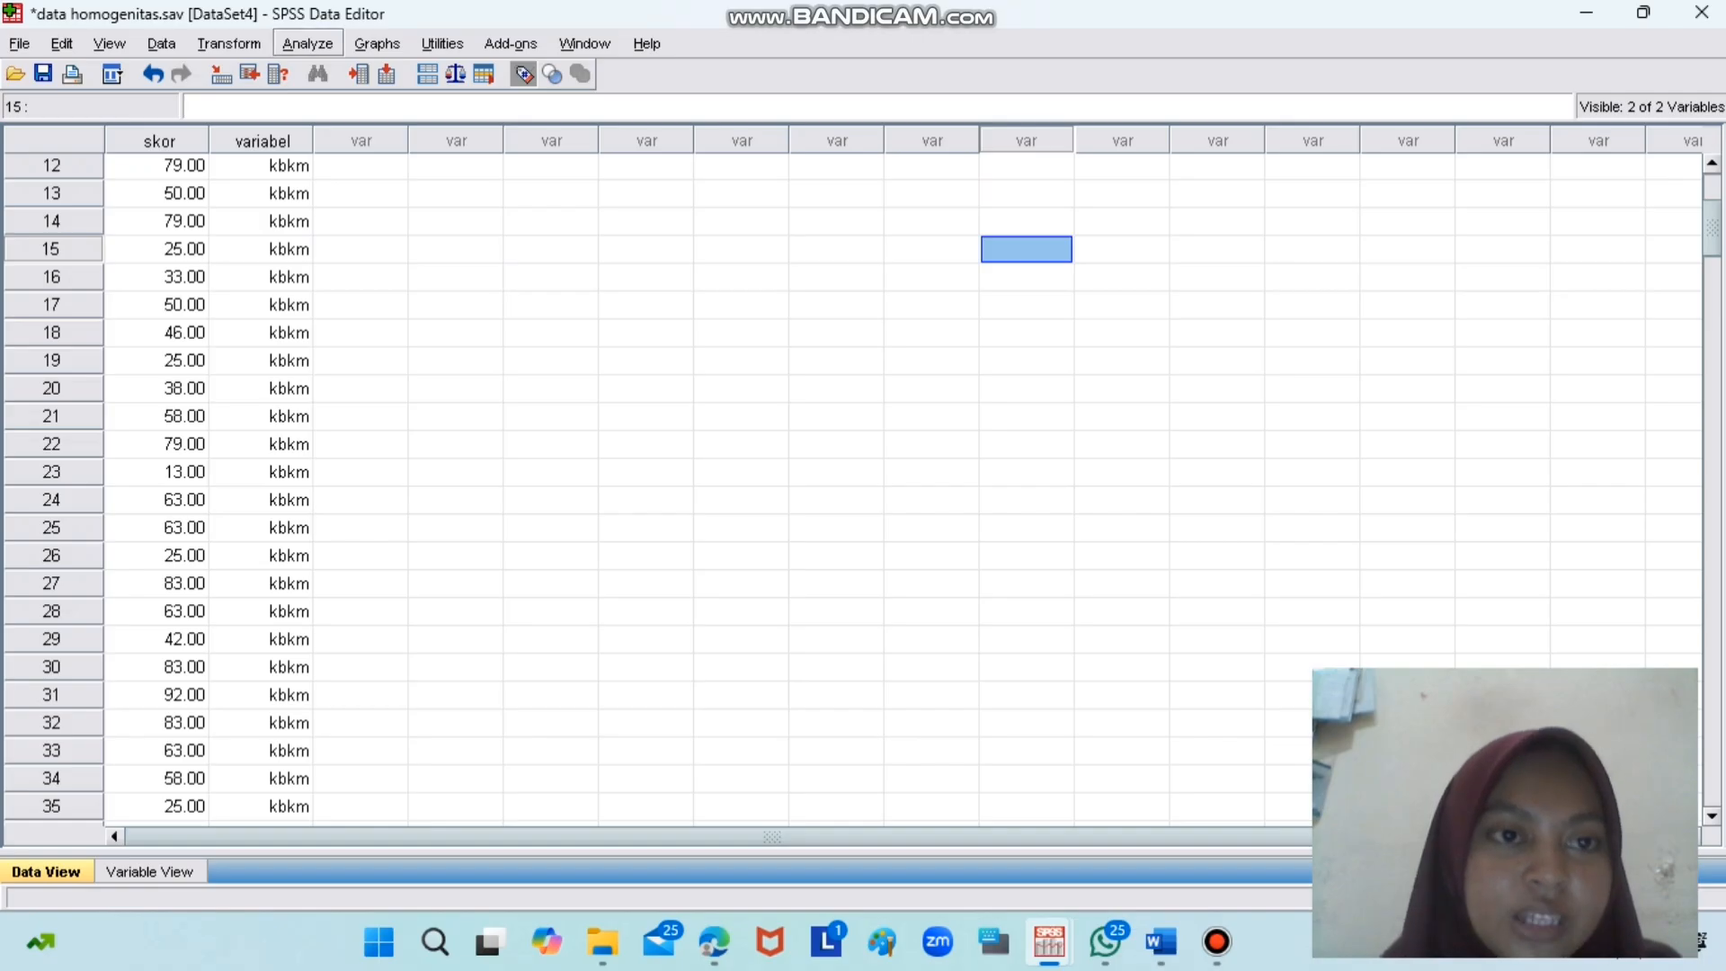
- Set up a One-Way ANOVA with skor as the dependent variable and variabel as the factor
click(307, 44)
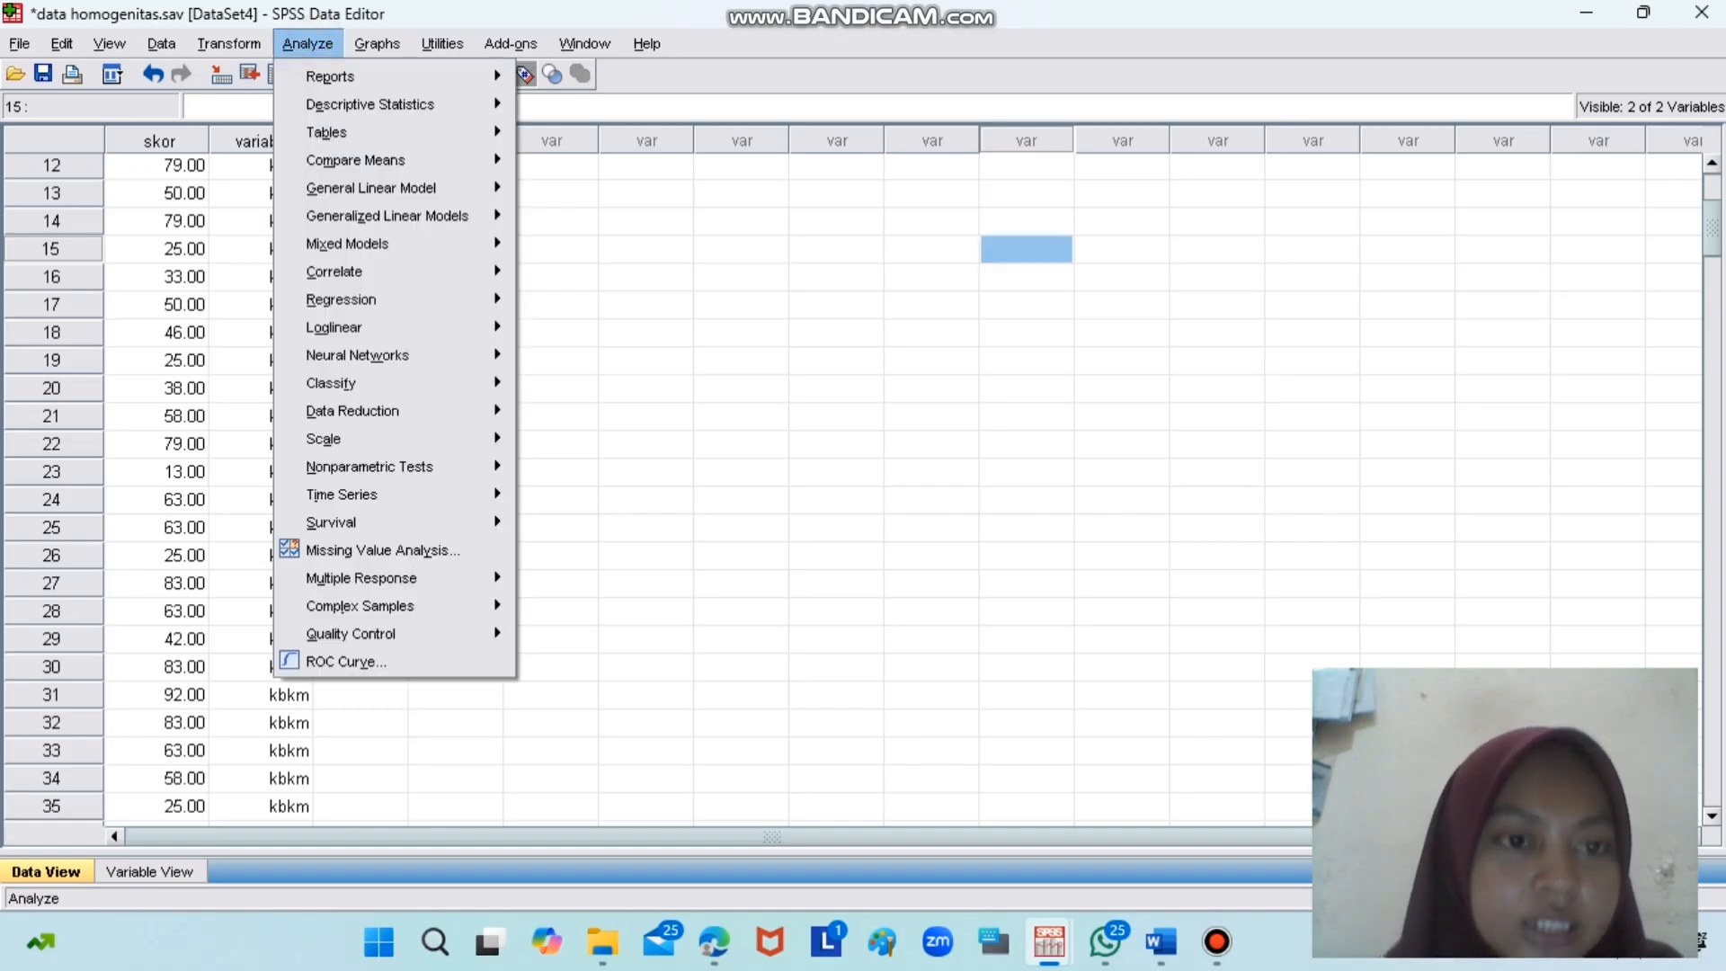
mouse_move(356, 160)
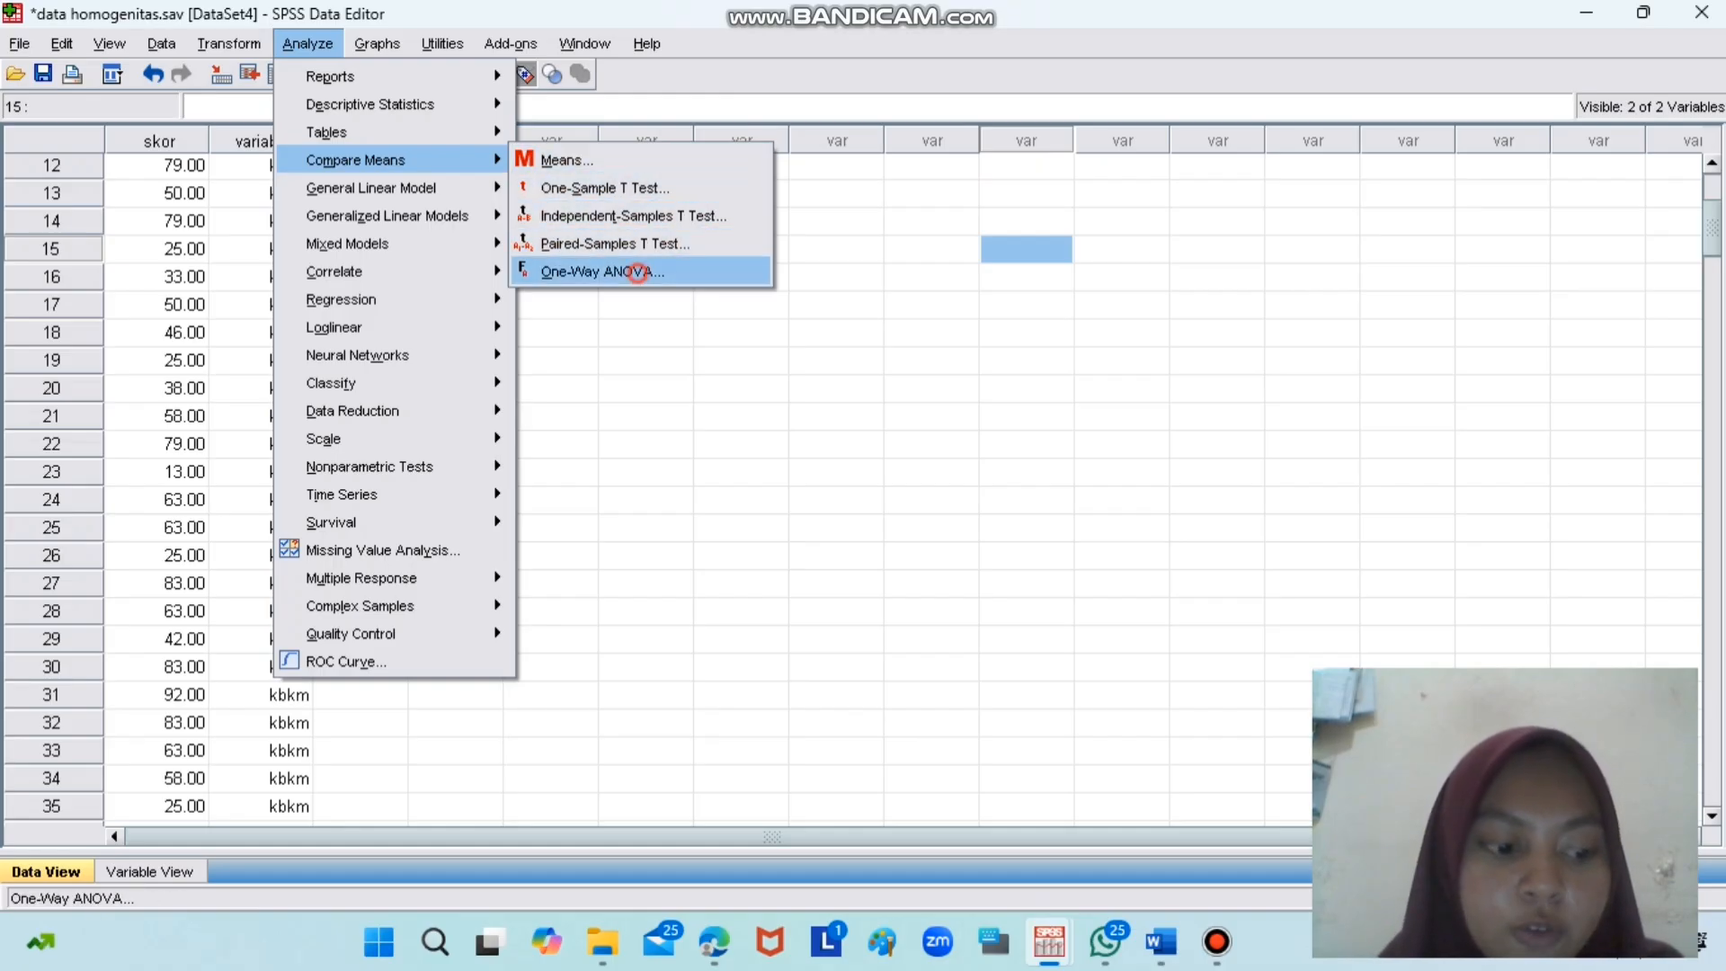
click(629, 270)
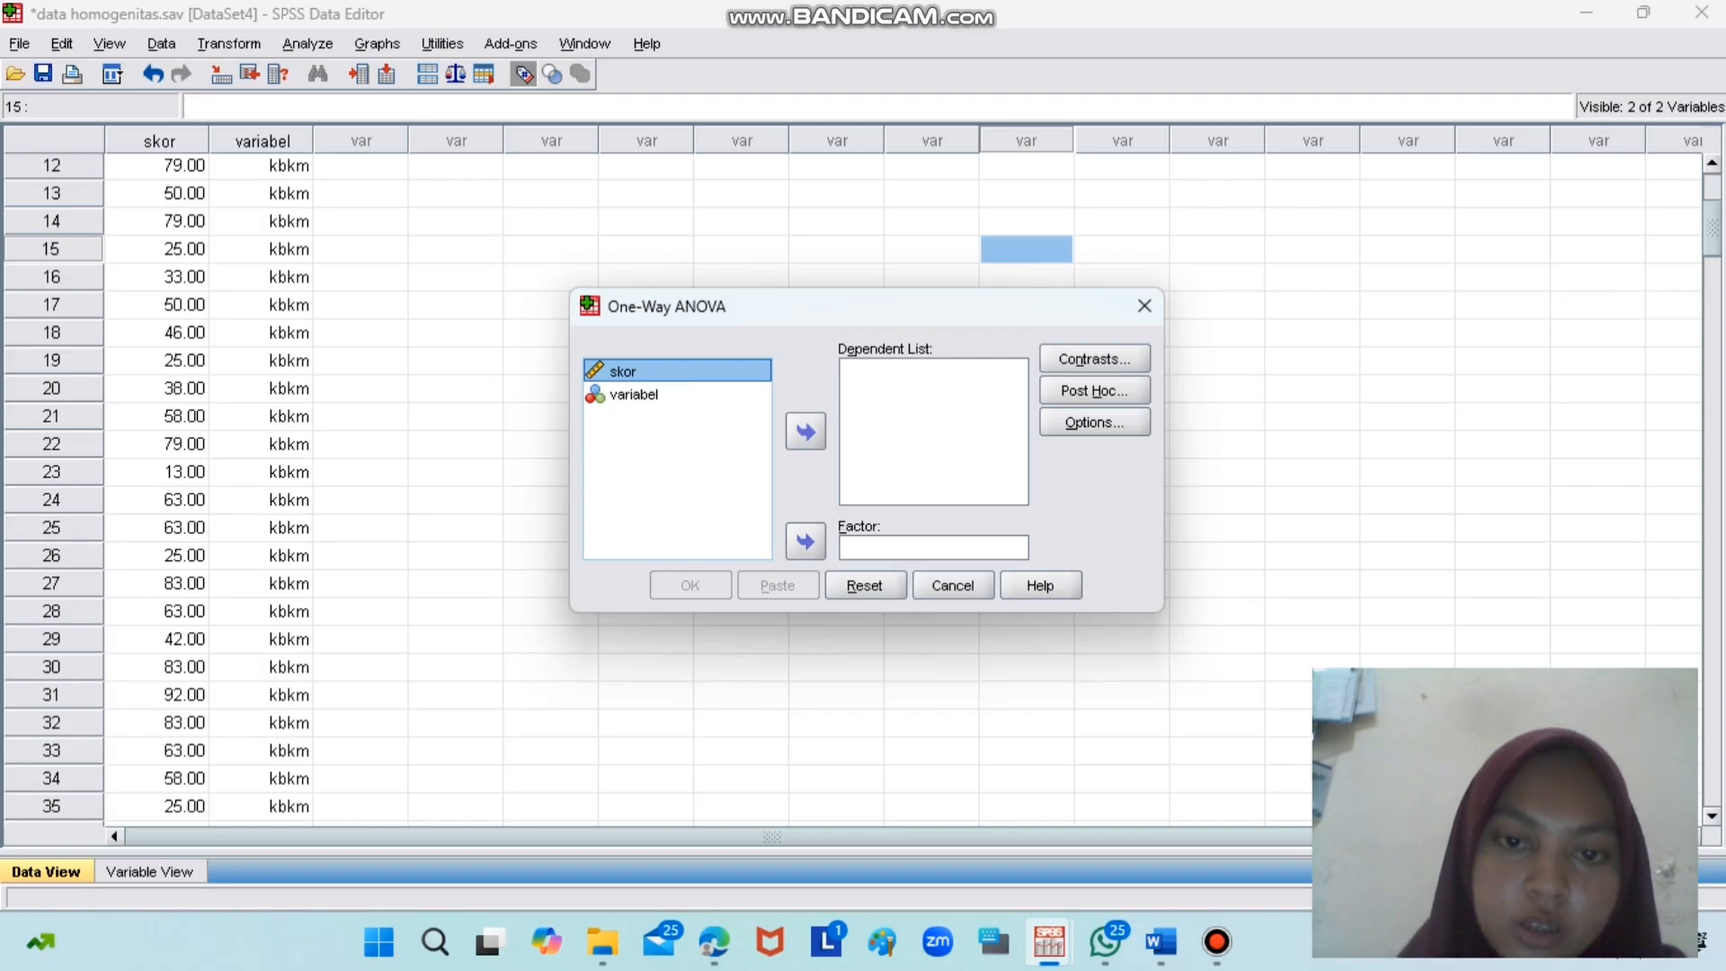
click(805, 432)
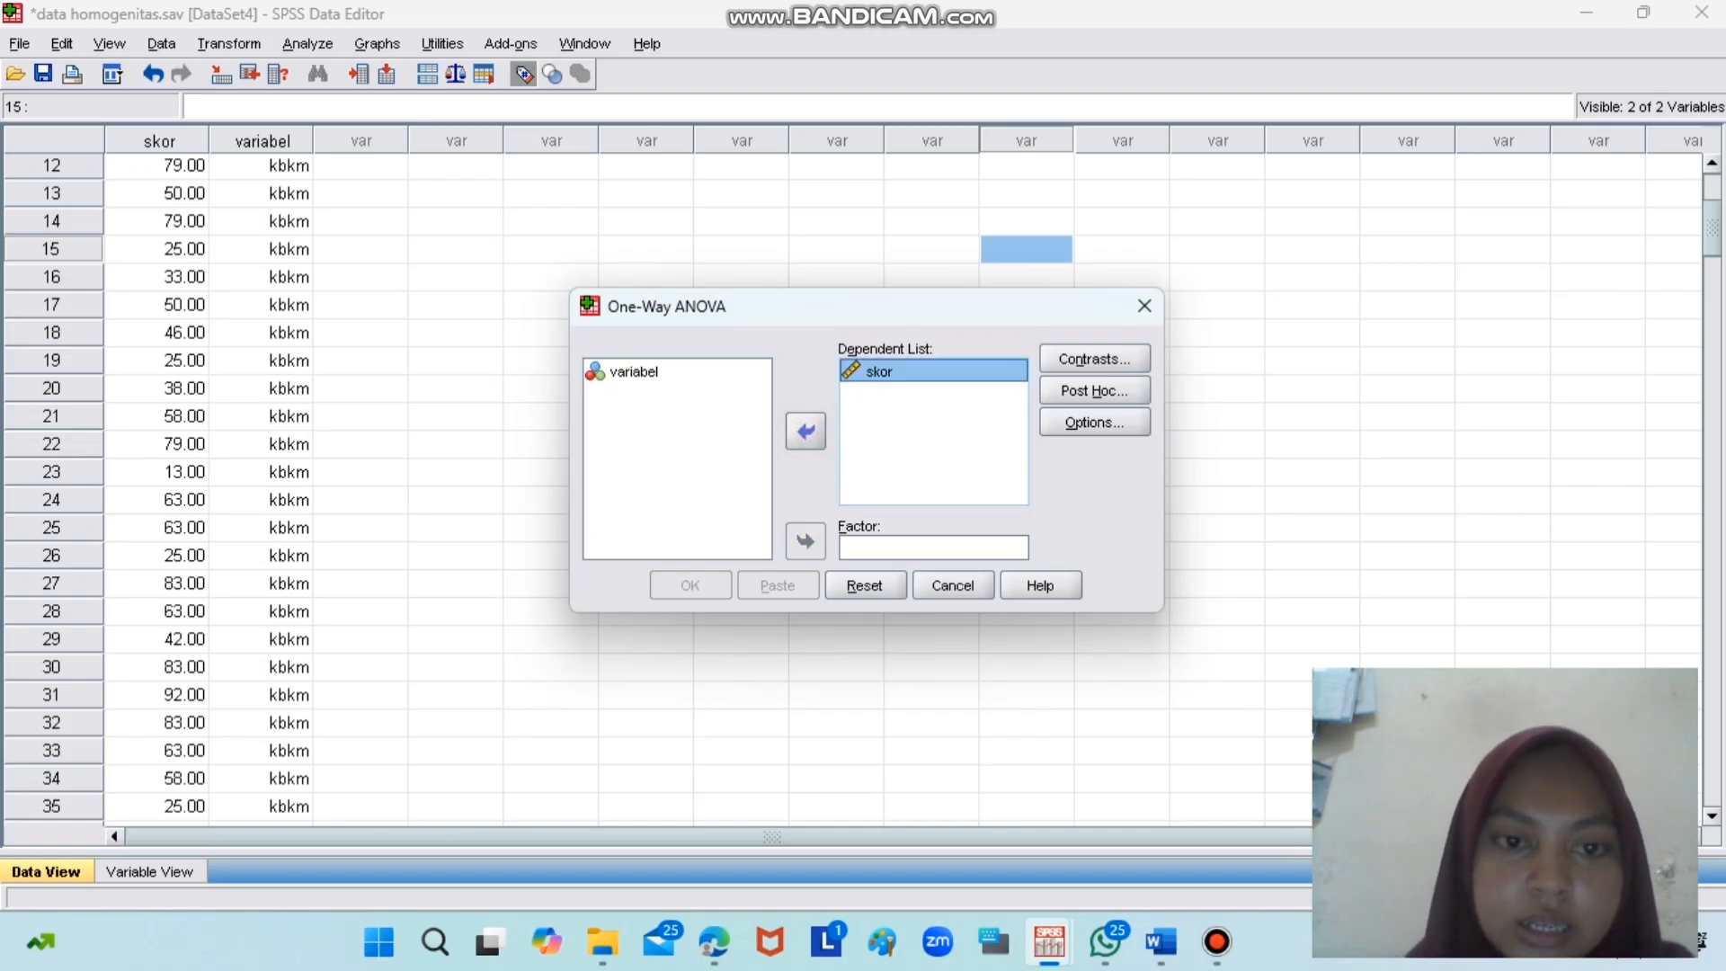
click(686, 371)
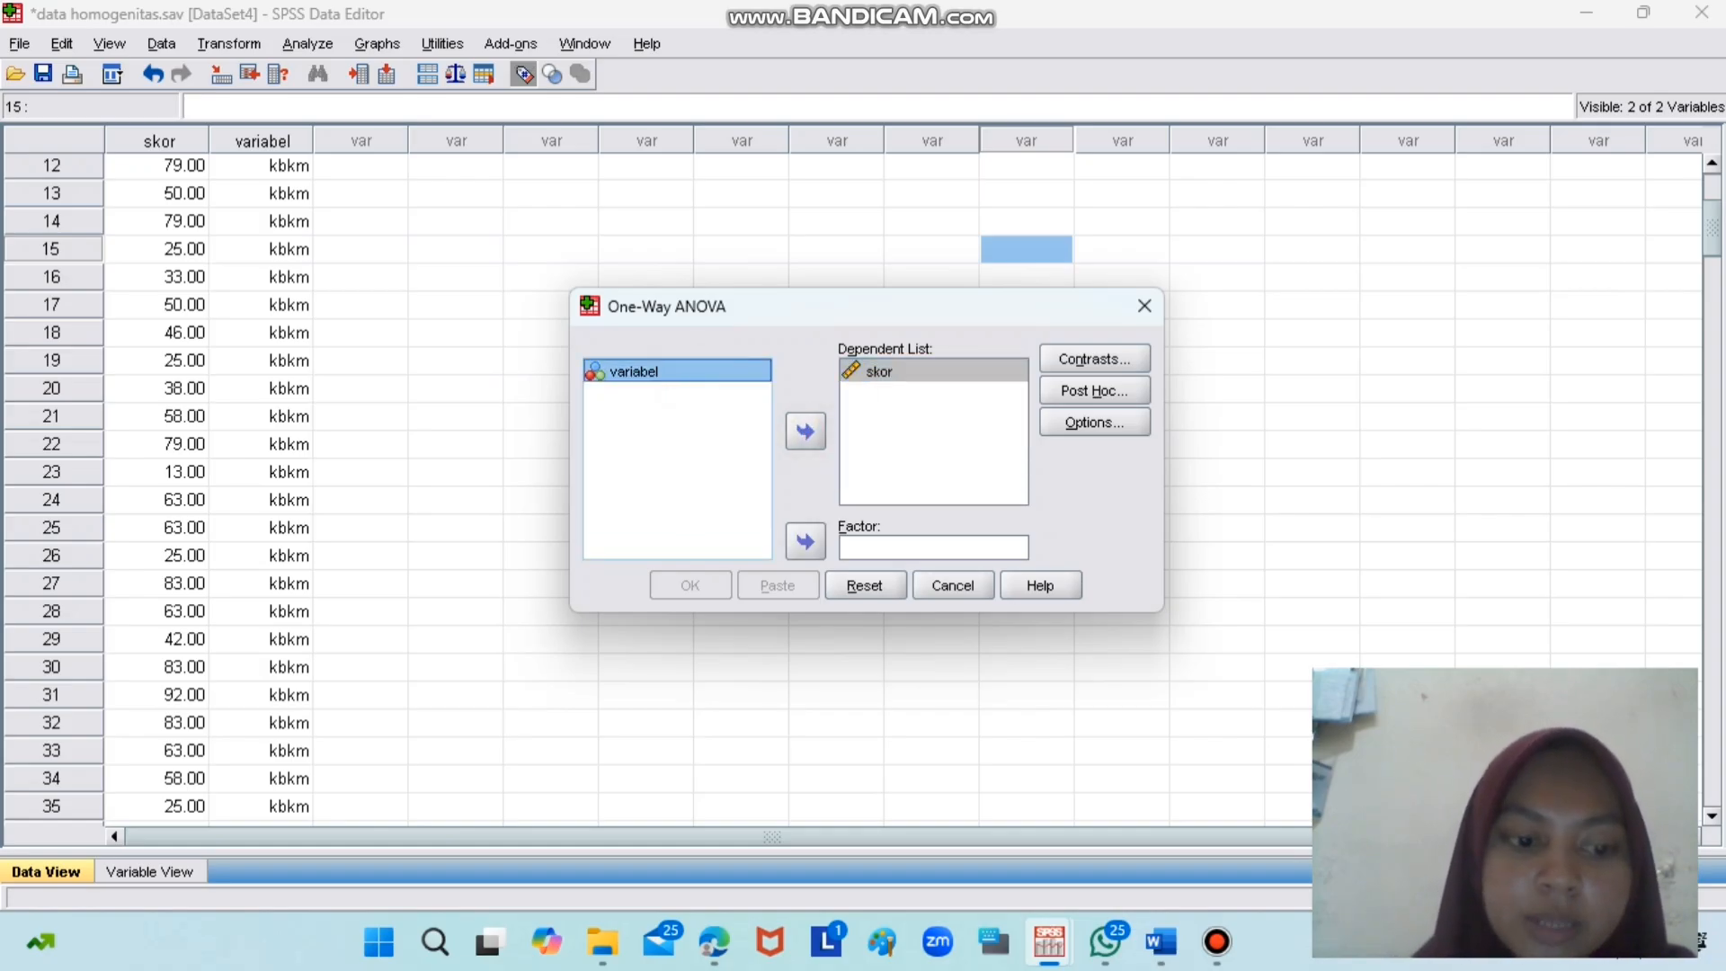
click(806, 541)
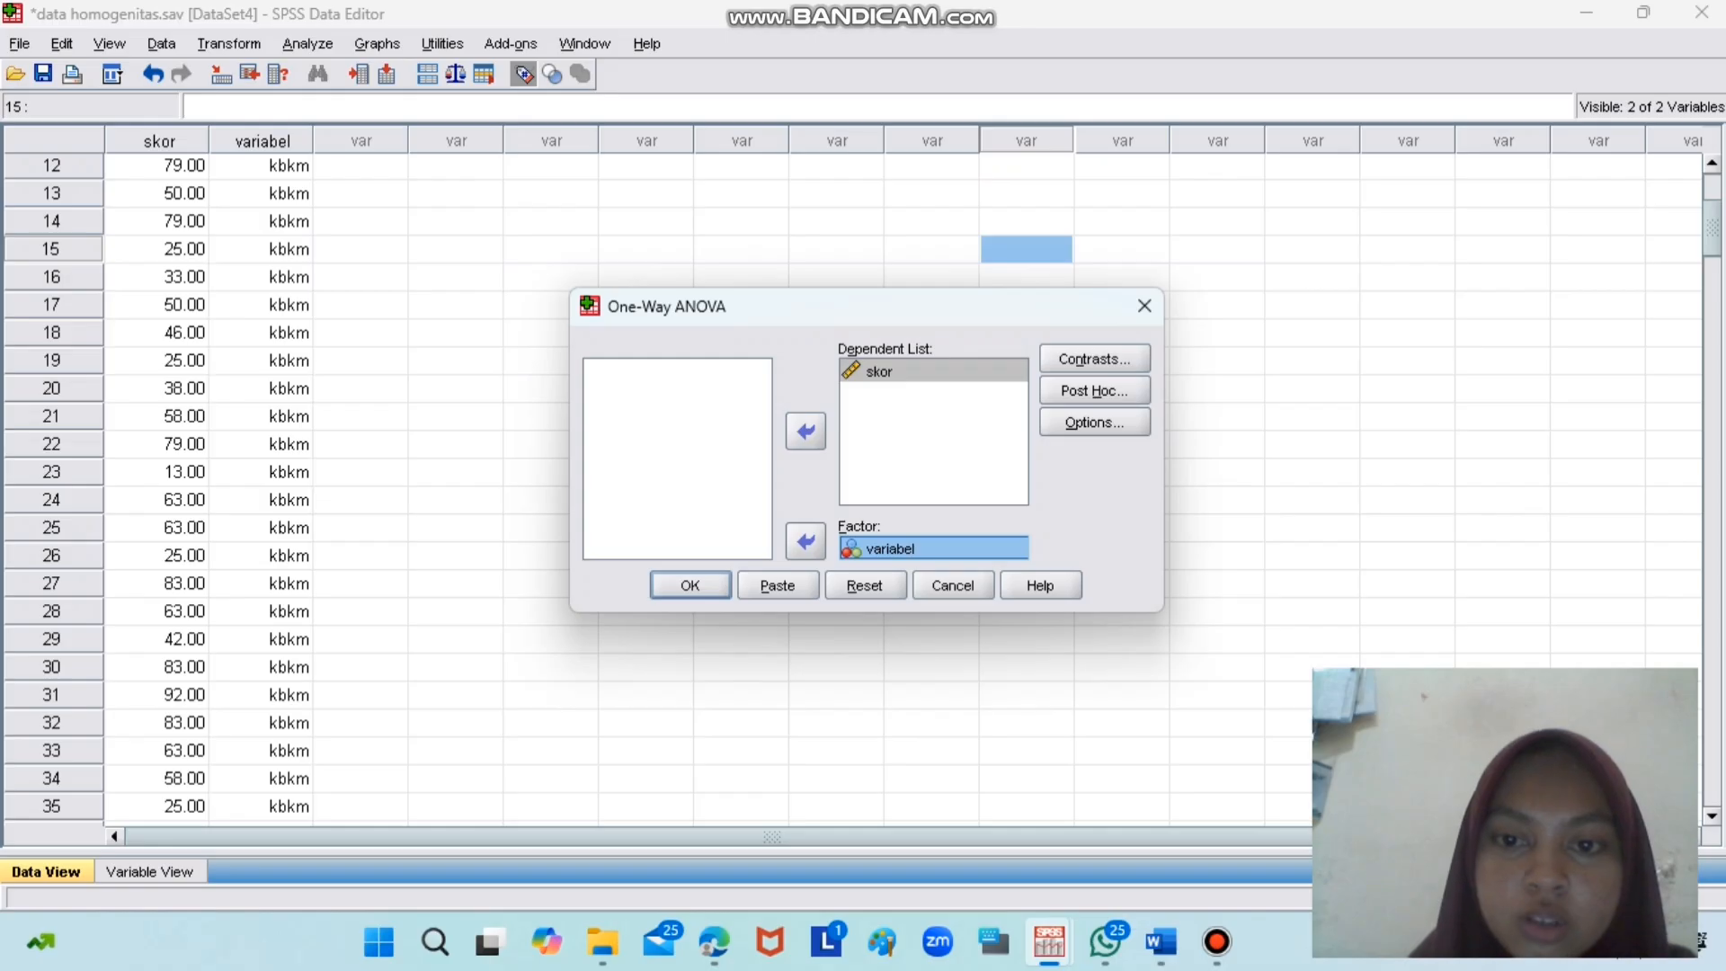
- Run the One-Way ANOVA with the homogeneity of variance test and bring up its results in the Output1 viewer
click(1097, 423)
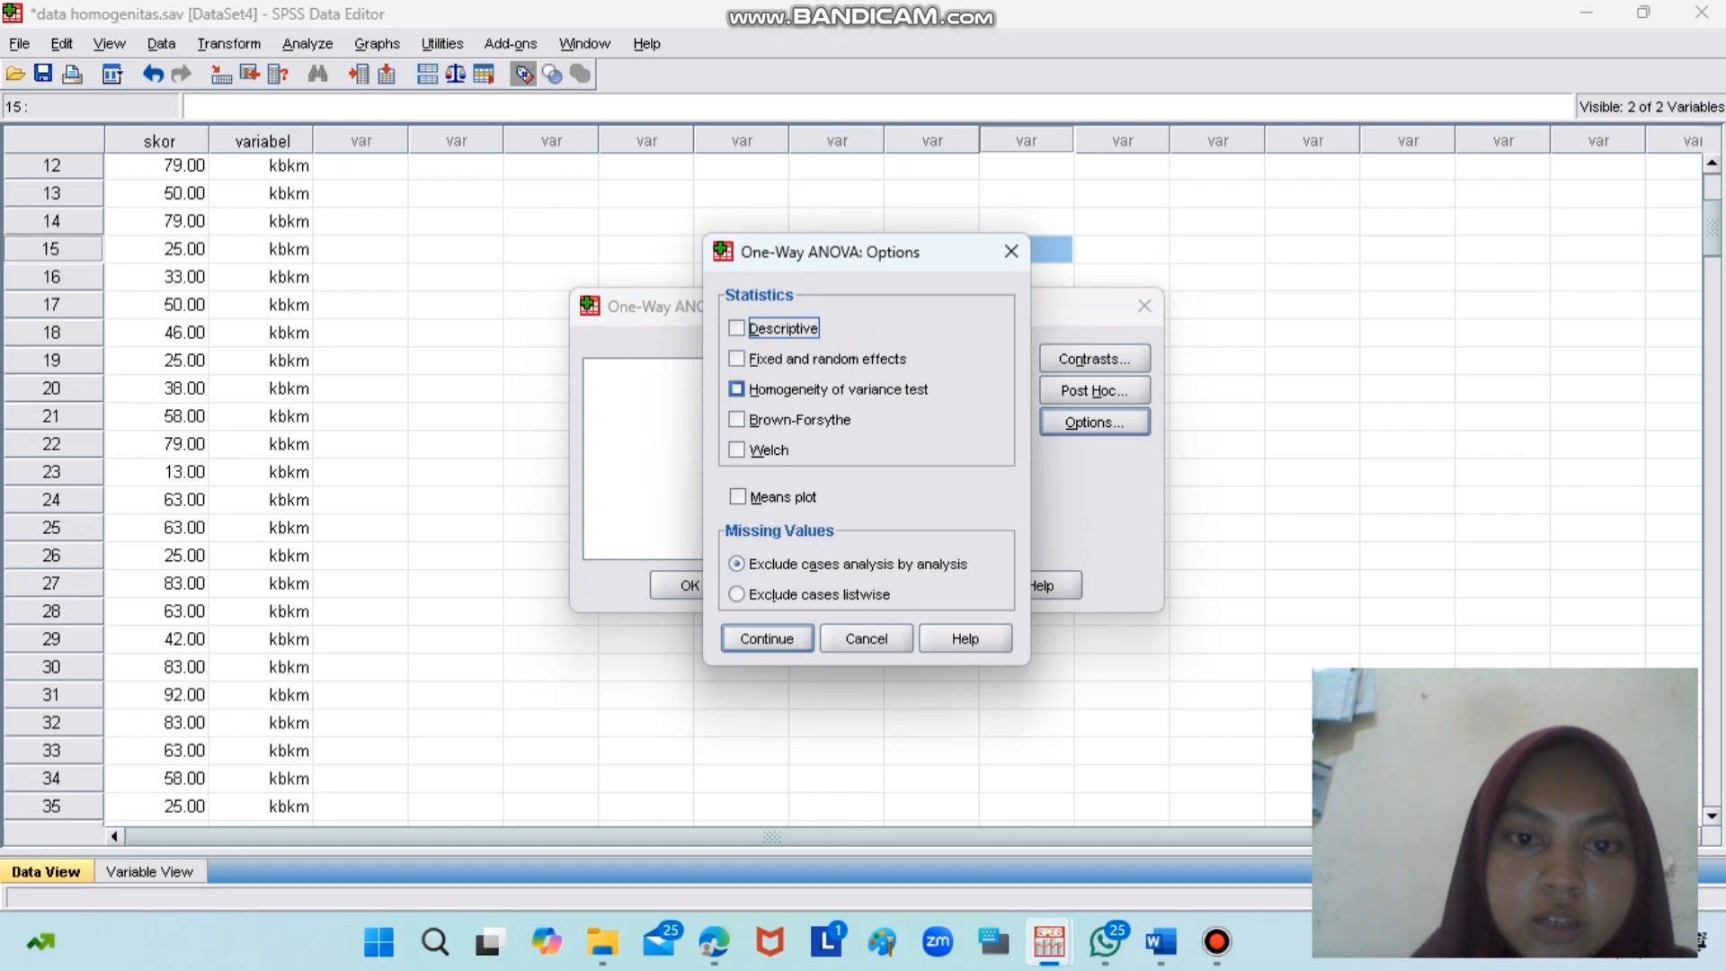
click(737, 389)
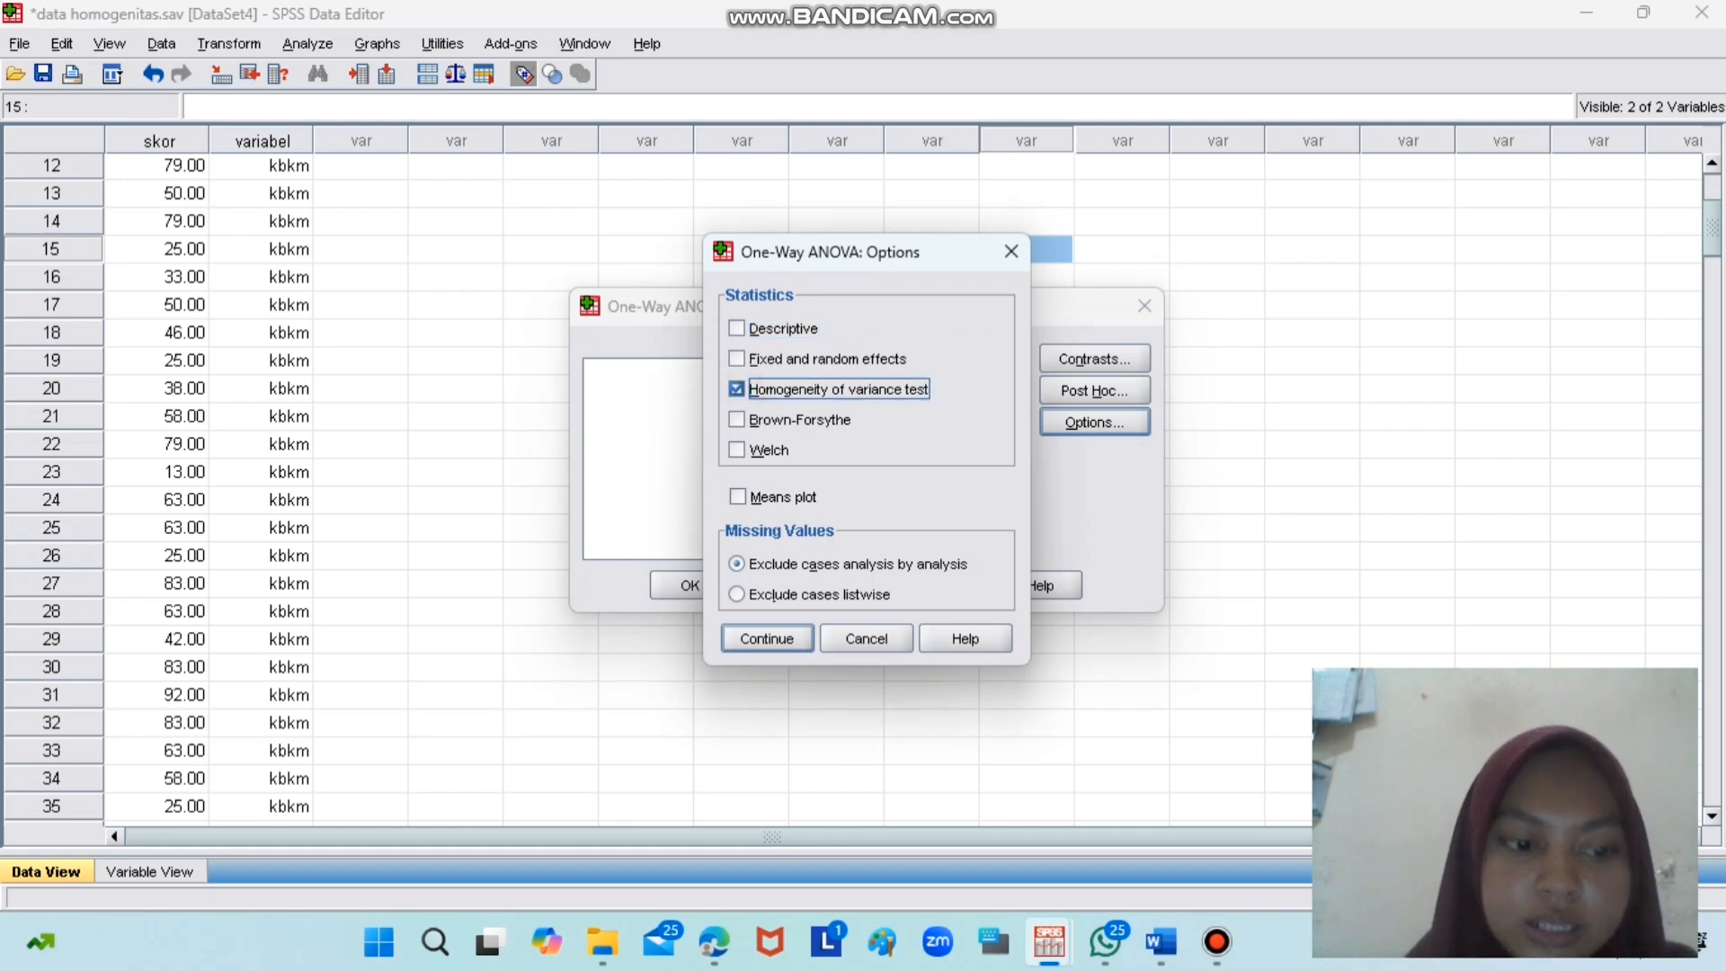
click(767, 639)
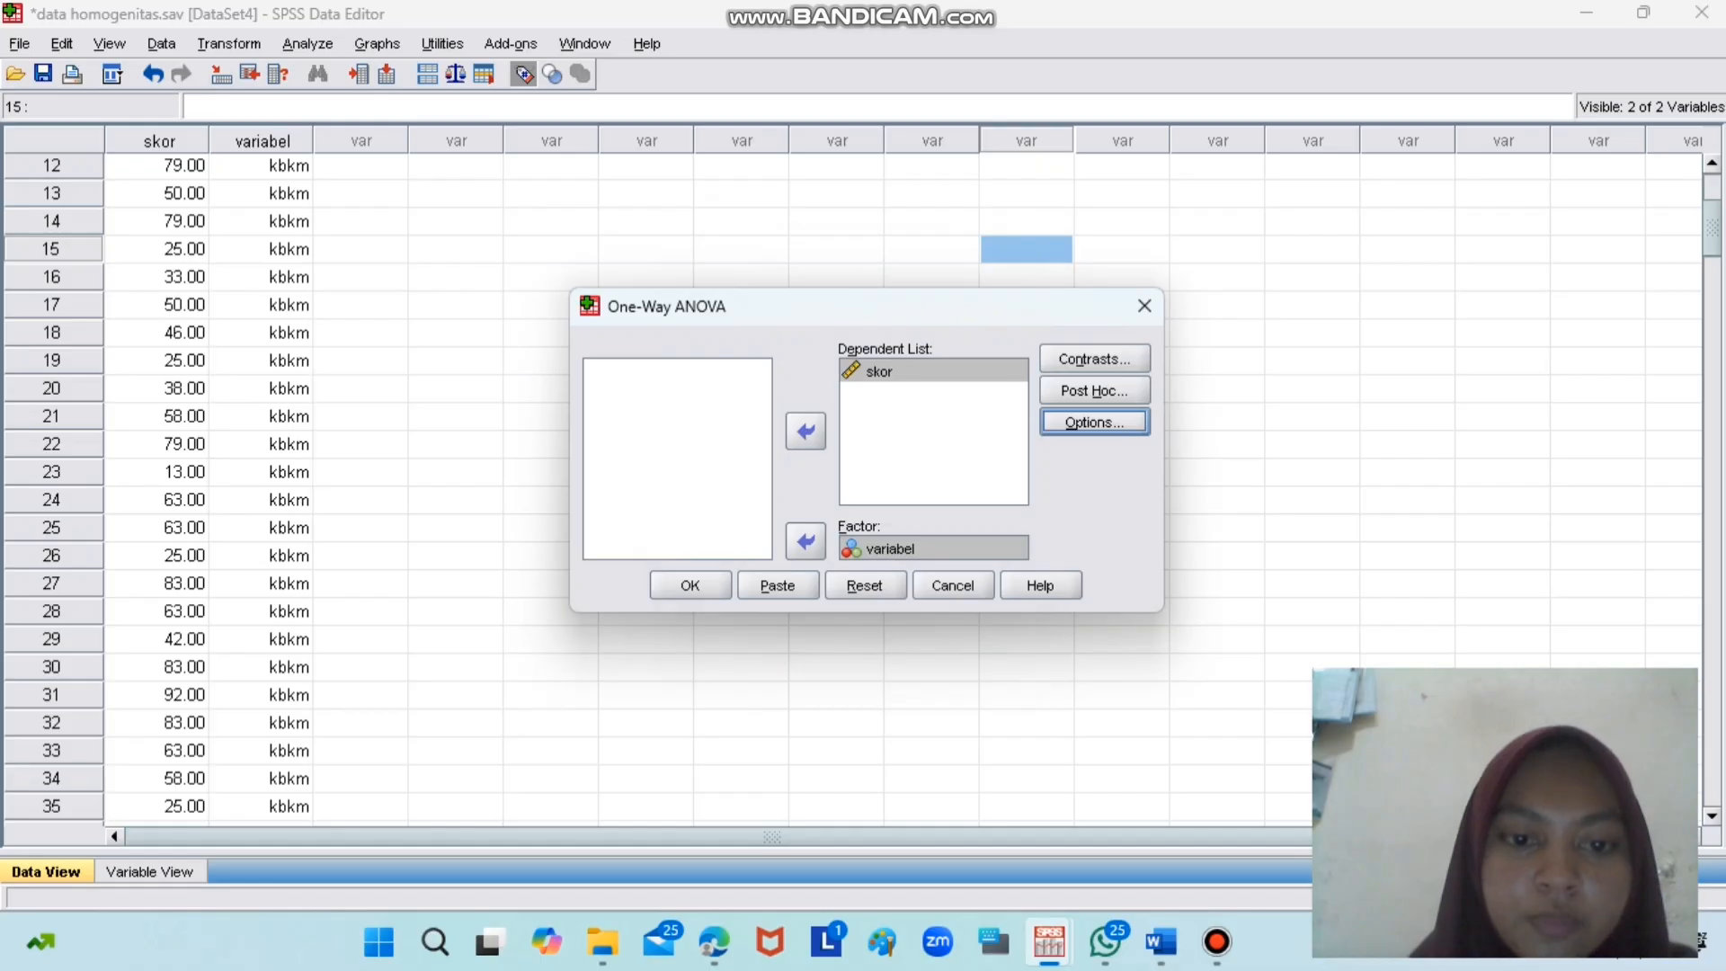
click(690, 585)
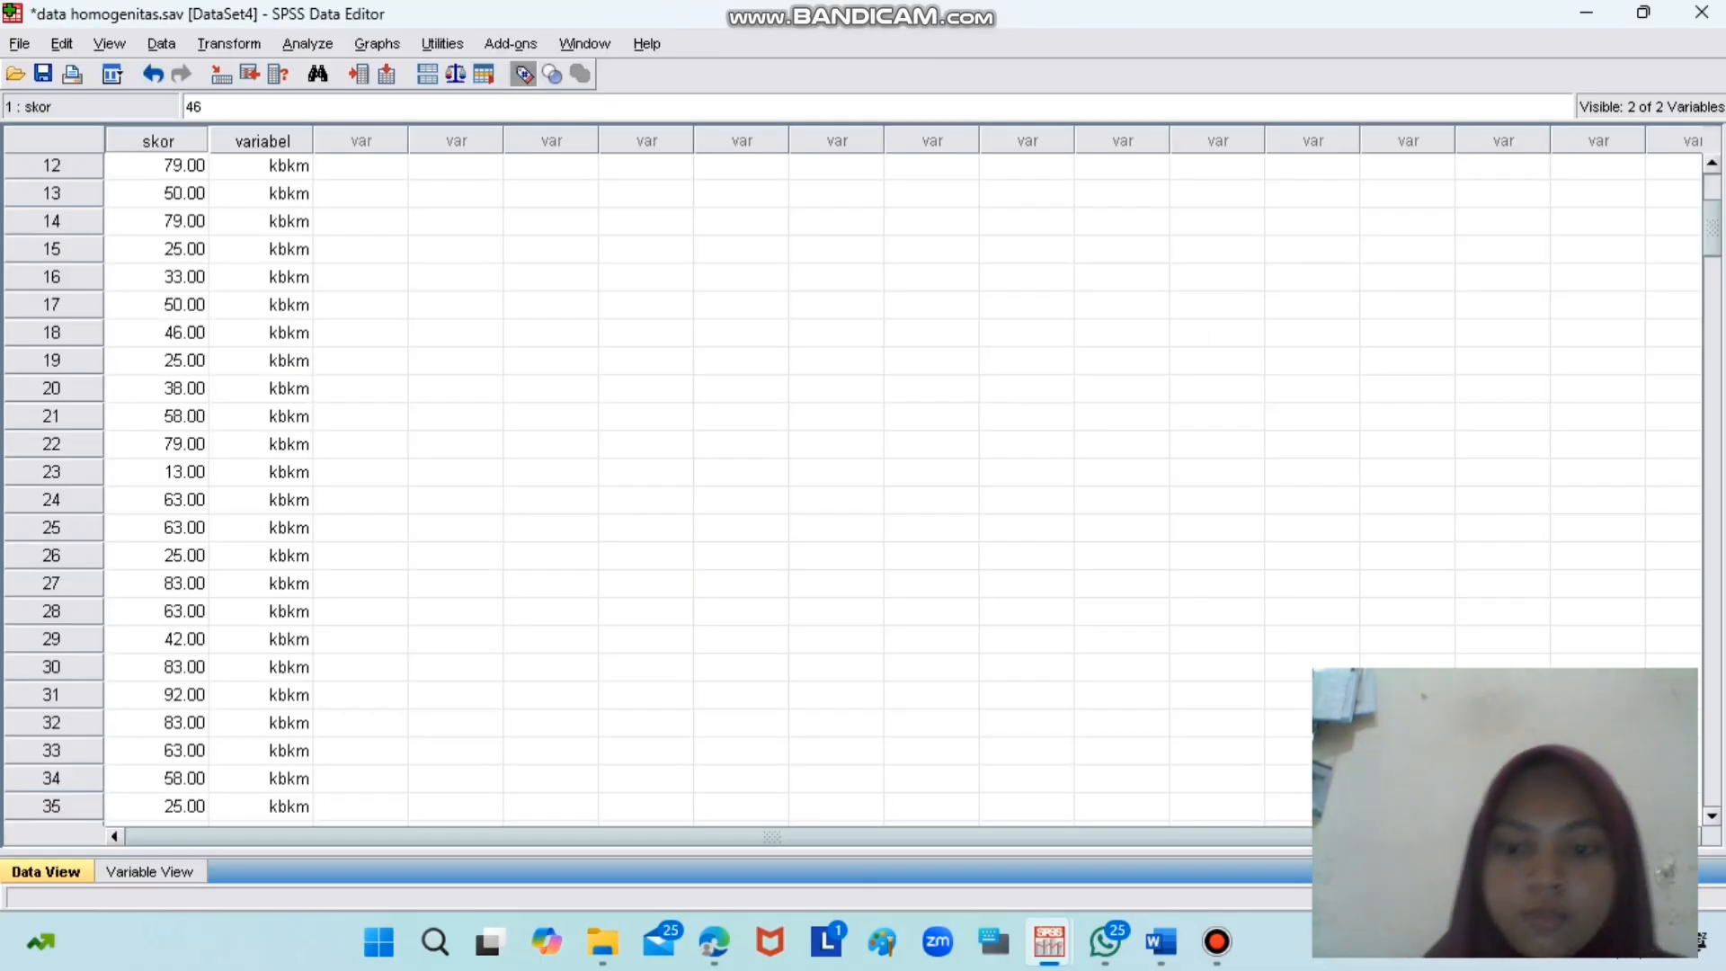
mouse_move(1049, 941)
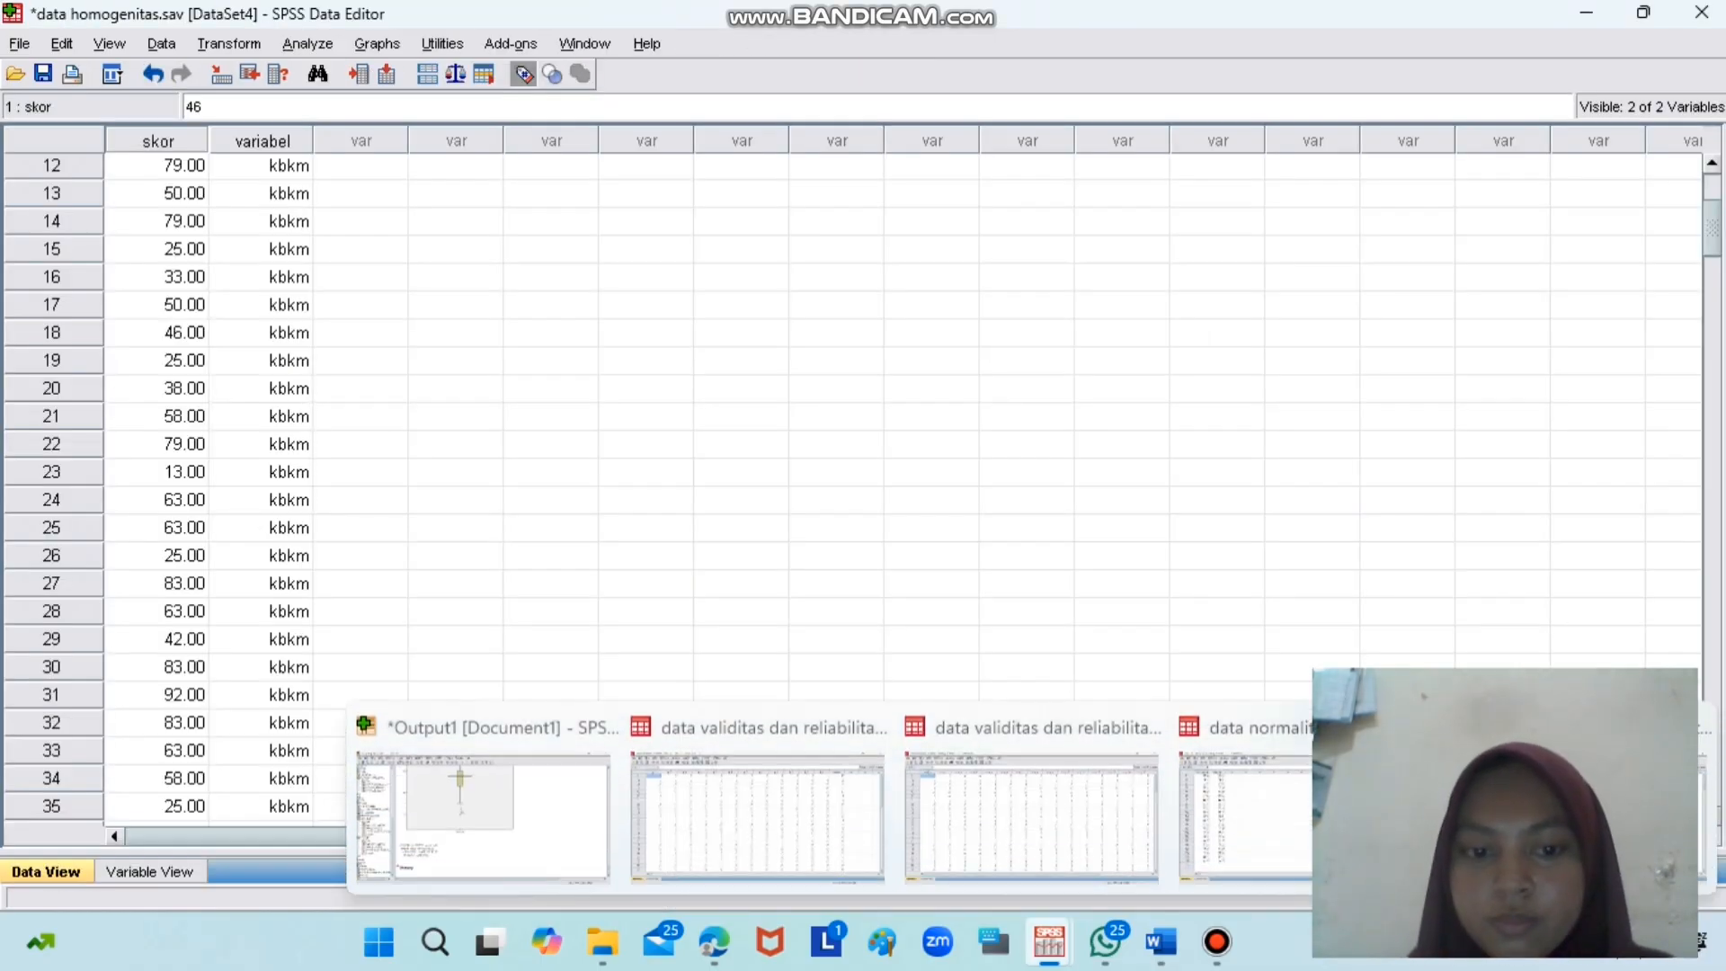
click(483, 791)
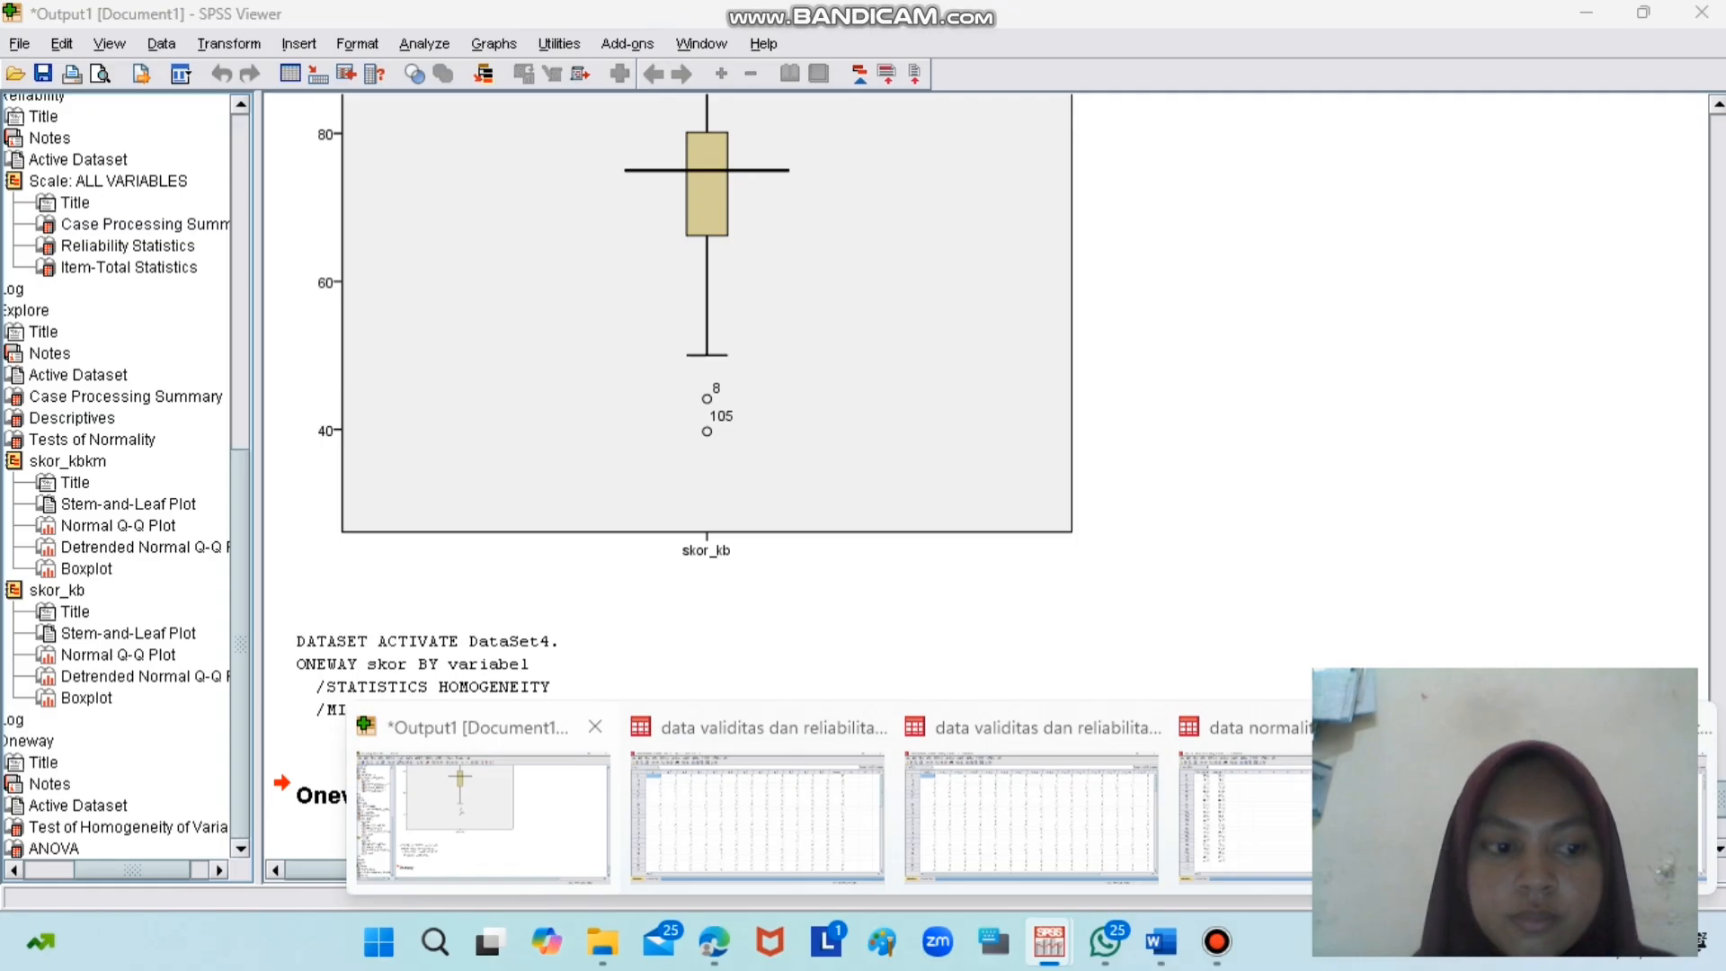
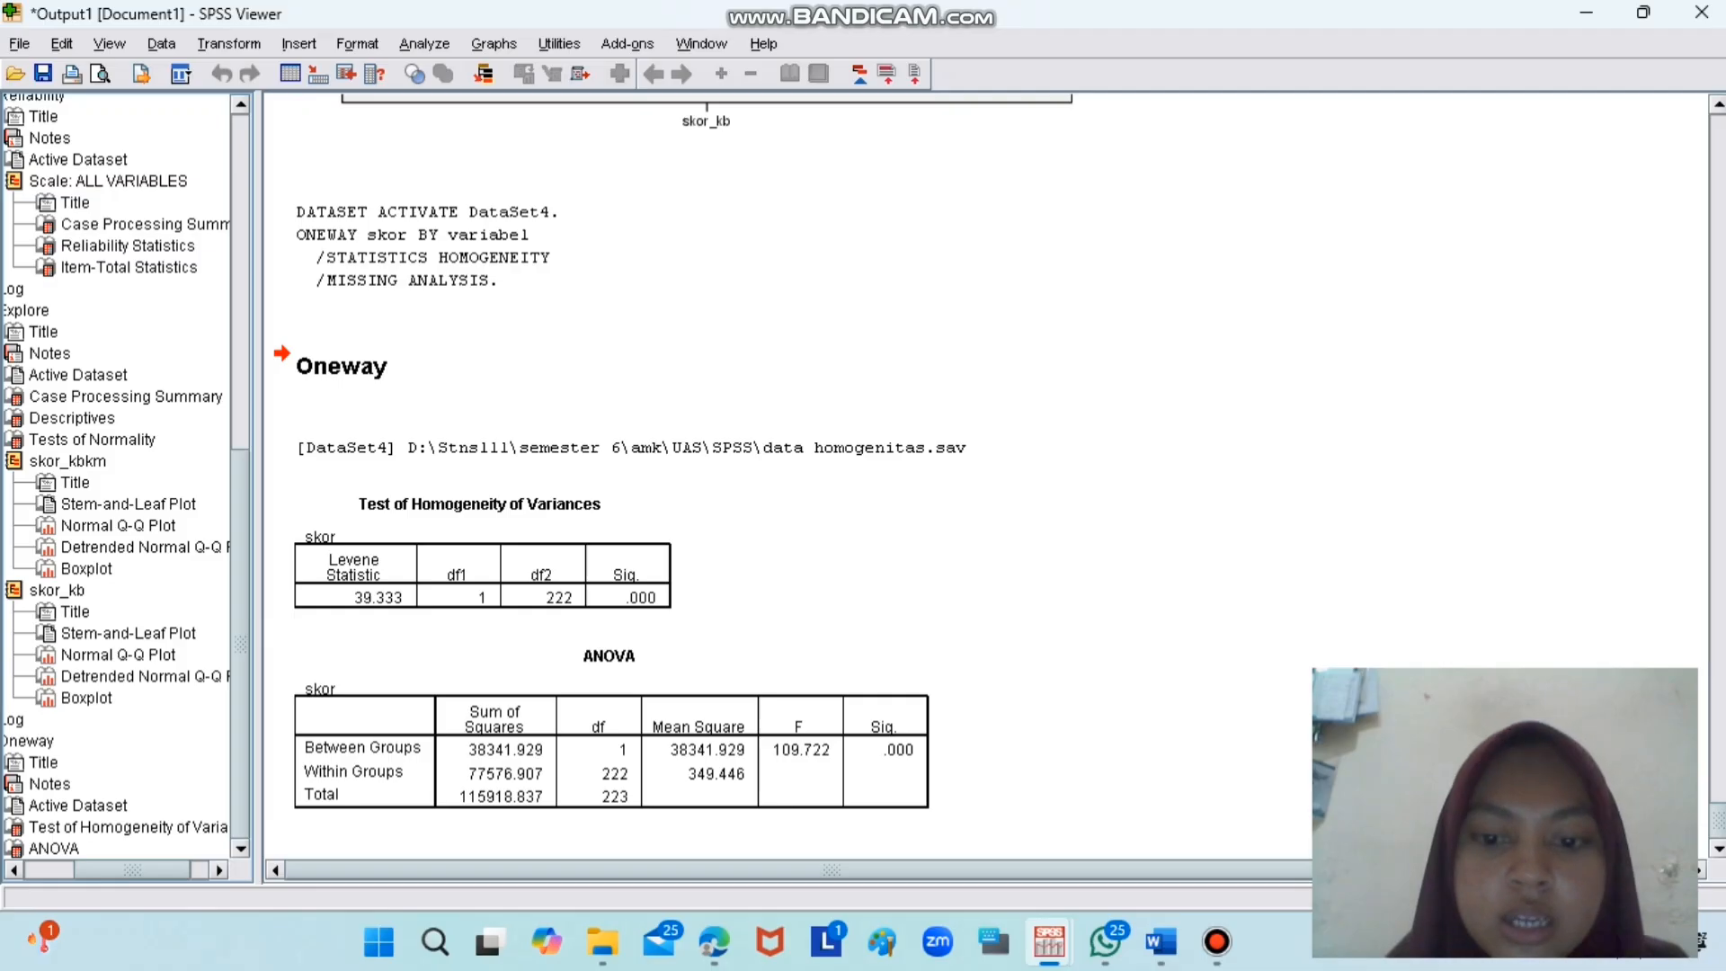
- Switch to data normalitas & korelasi.sav and check the skor_kbkm and skor_kb data and their variable definitions
mouse_move(1049, 942)
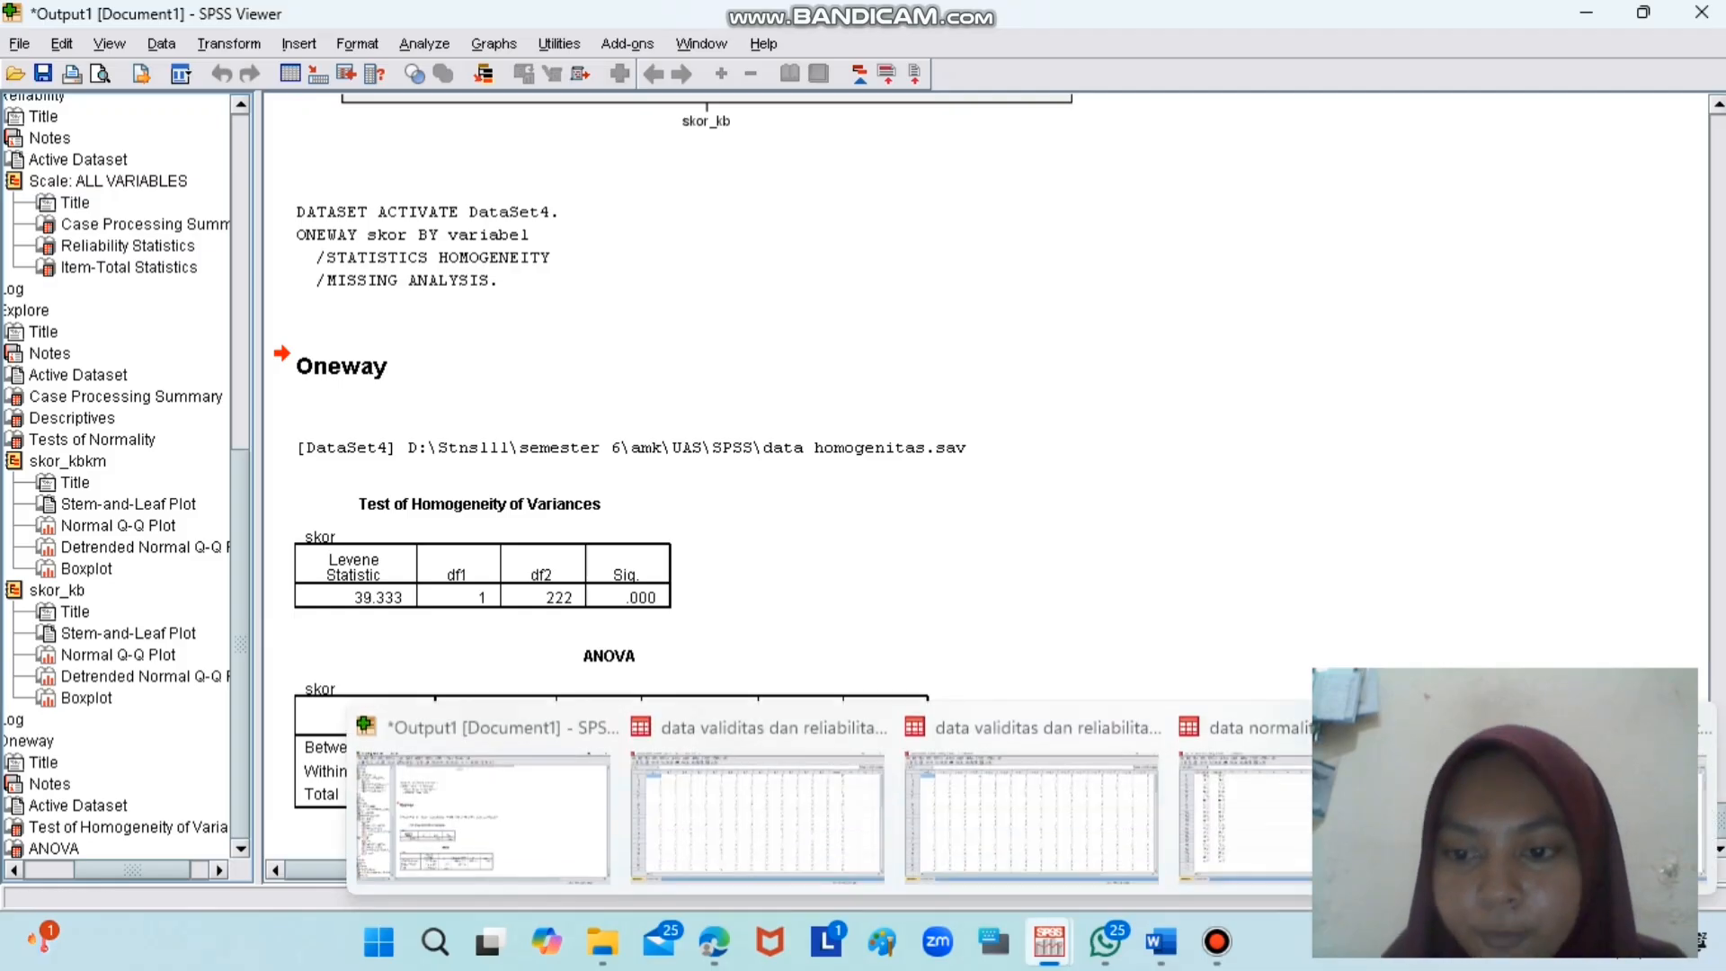
click(1299, 785)
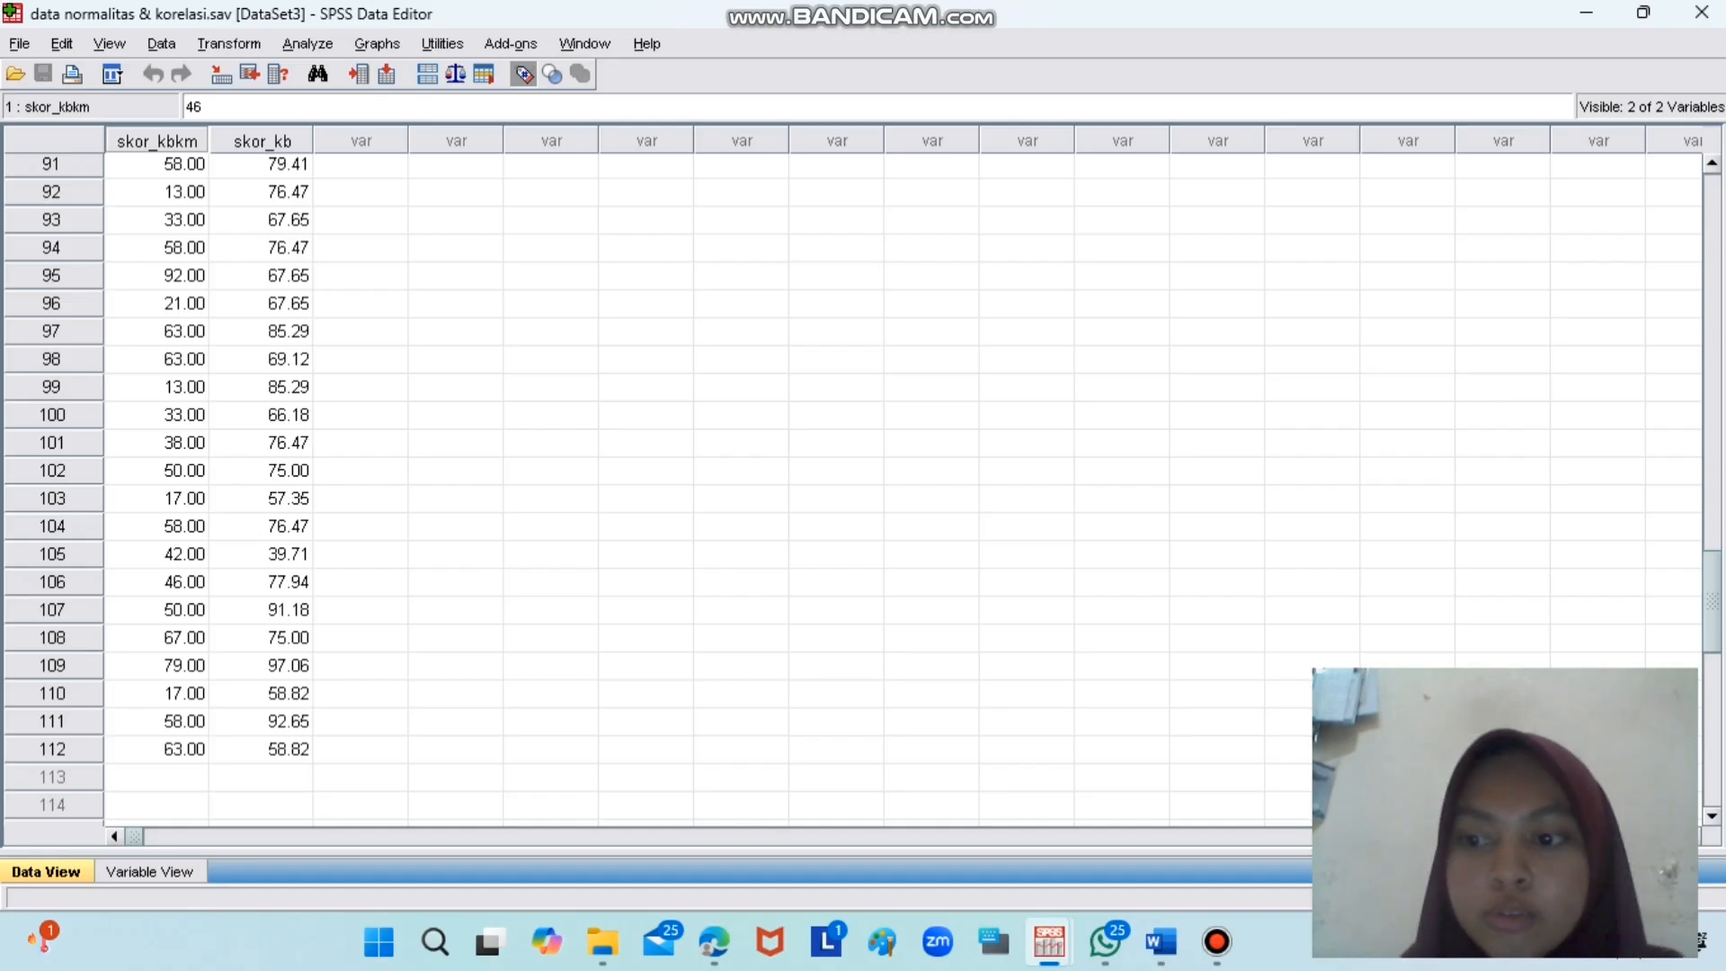
drag(1713, 601, 1712, 223)
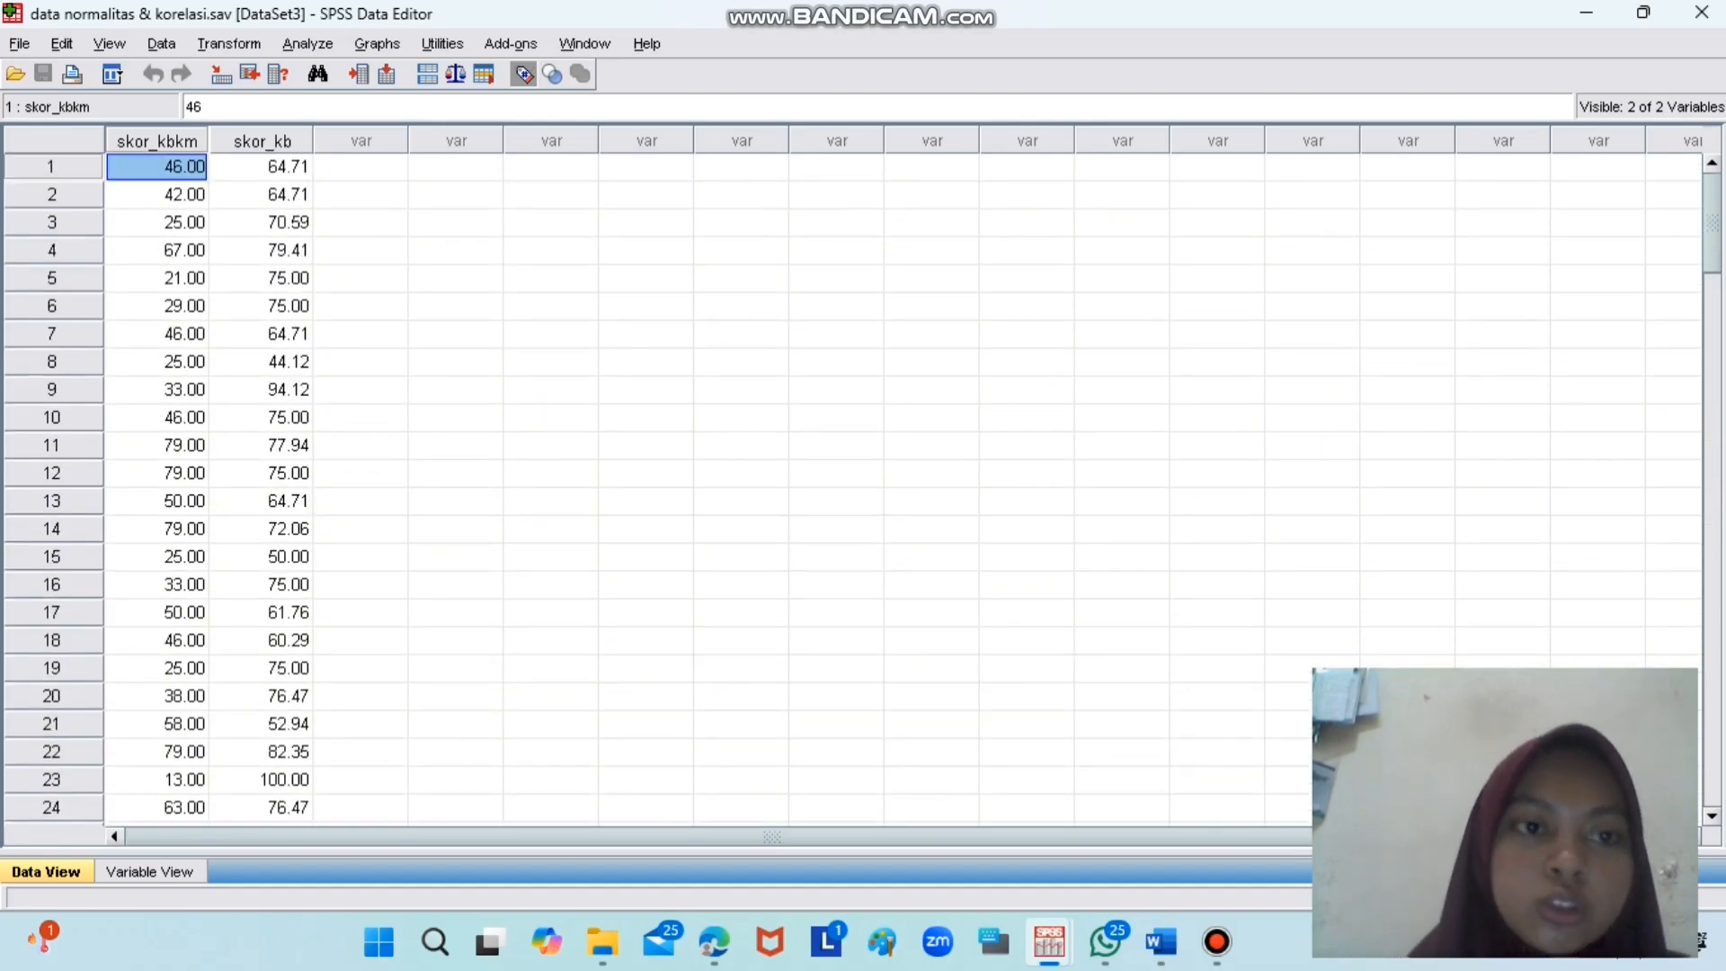
click(149, 871)
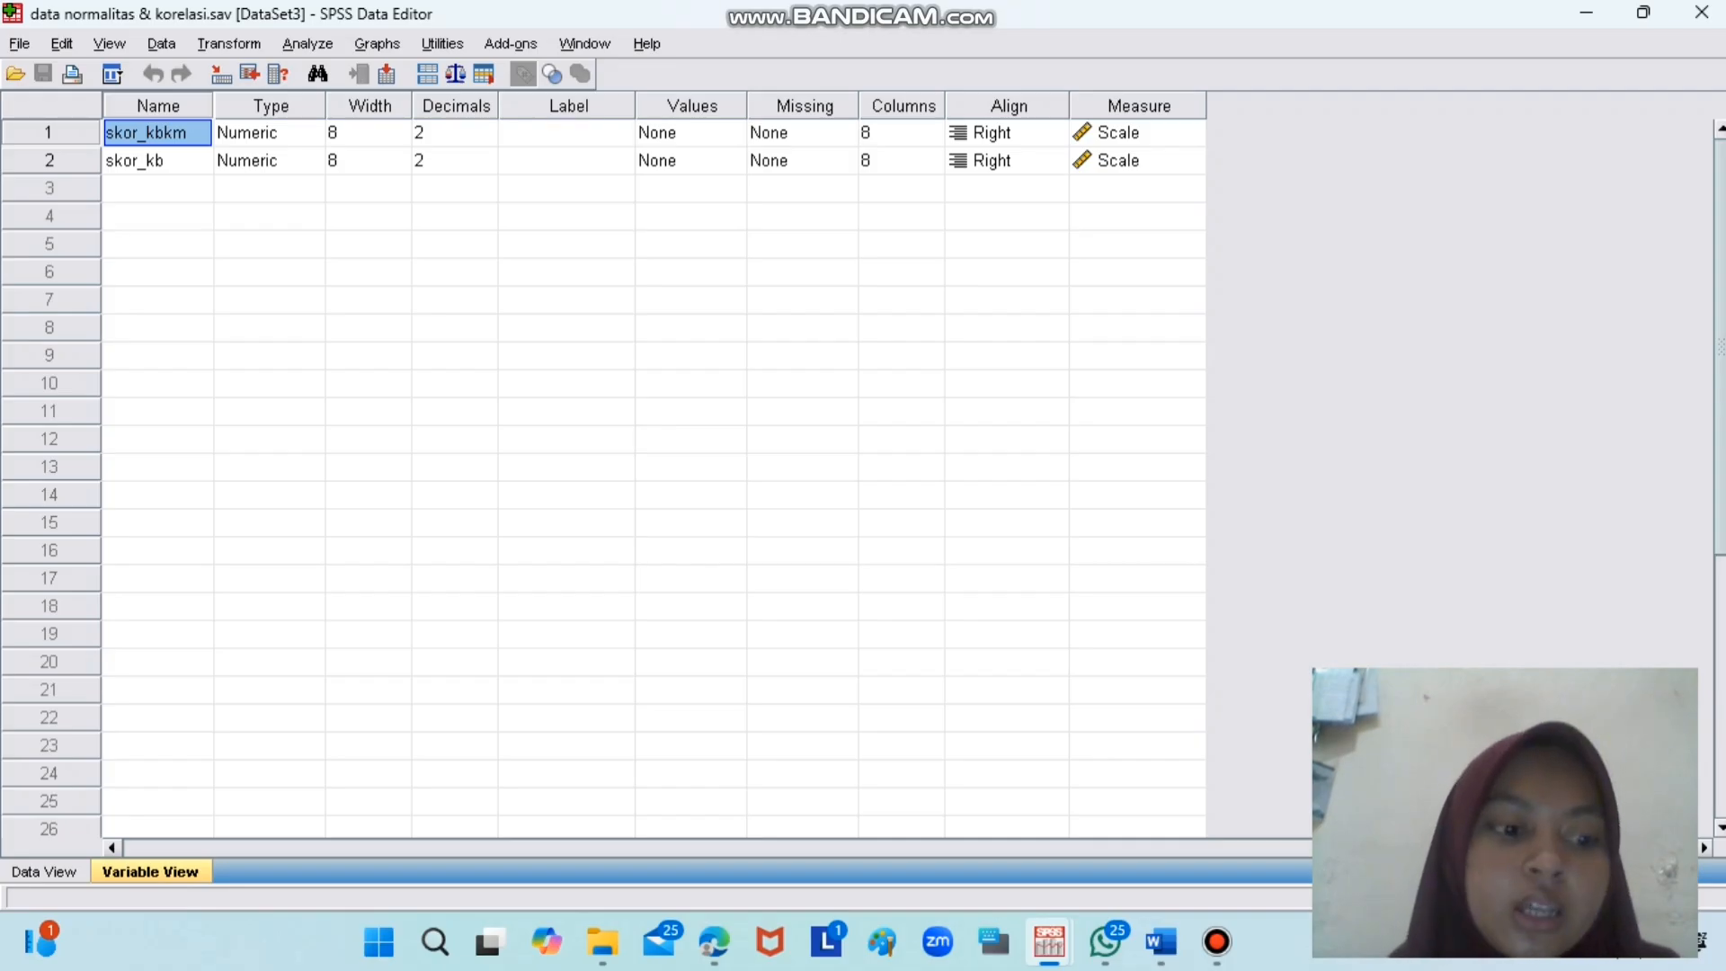
click(44, 872)
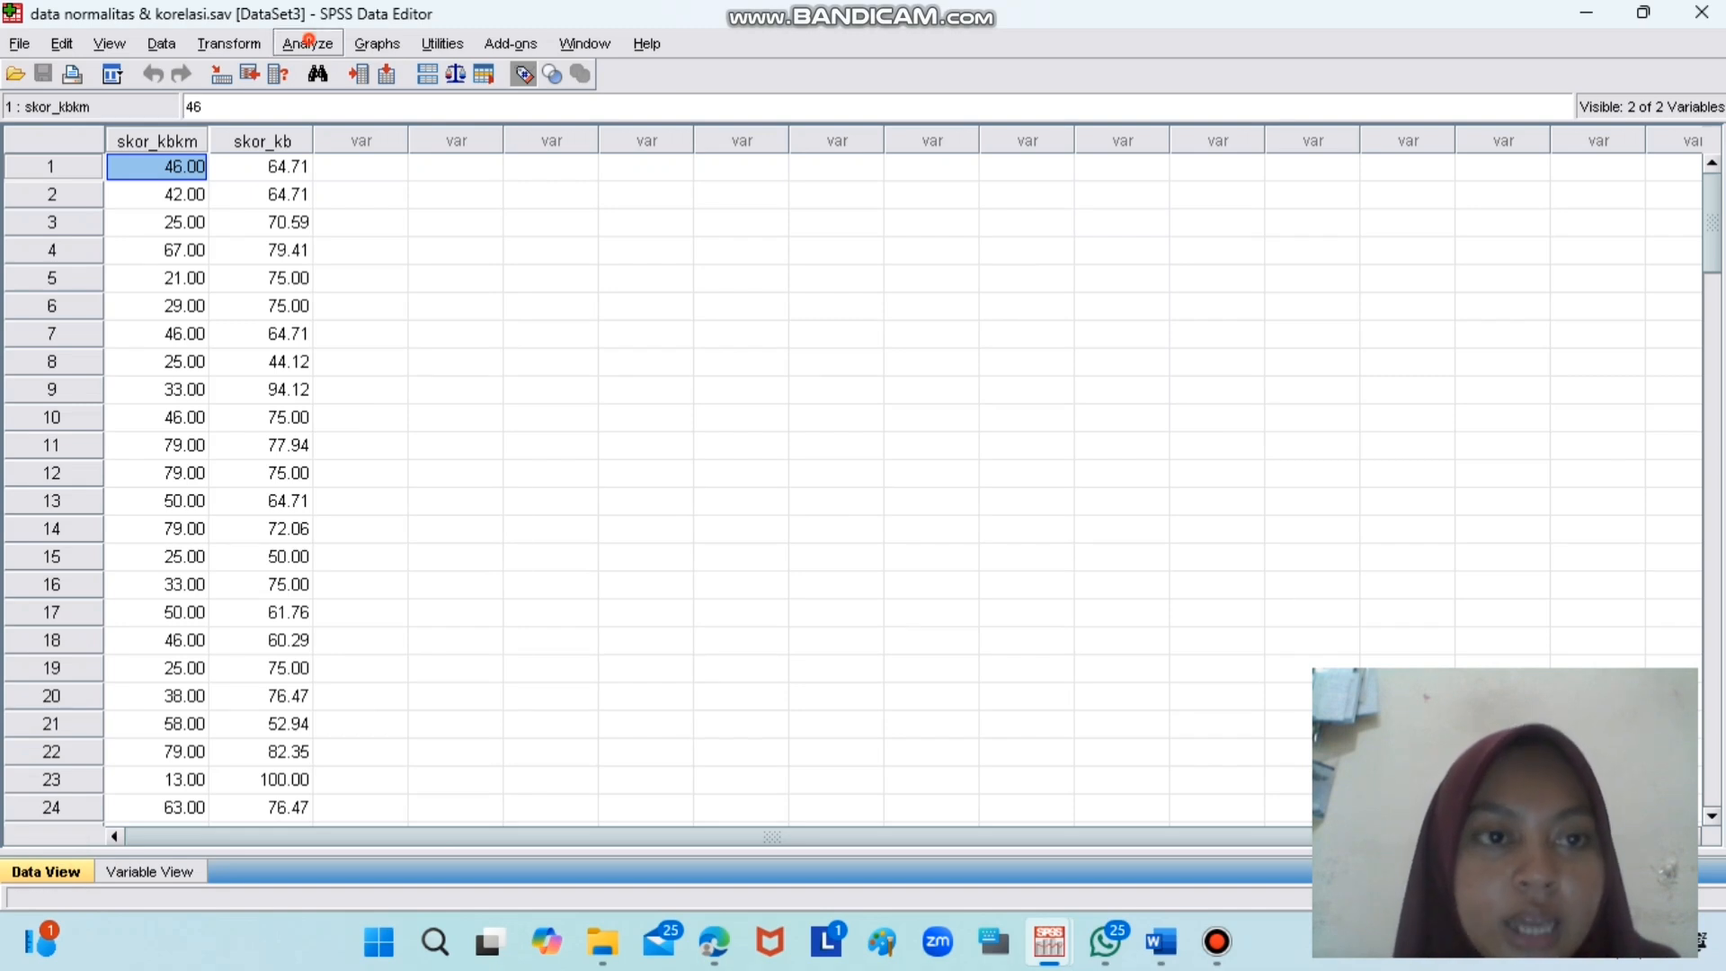
- Set up a Bivariate Correlation with skor_kbkm and skor_kb as the variables
click(309, 43)
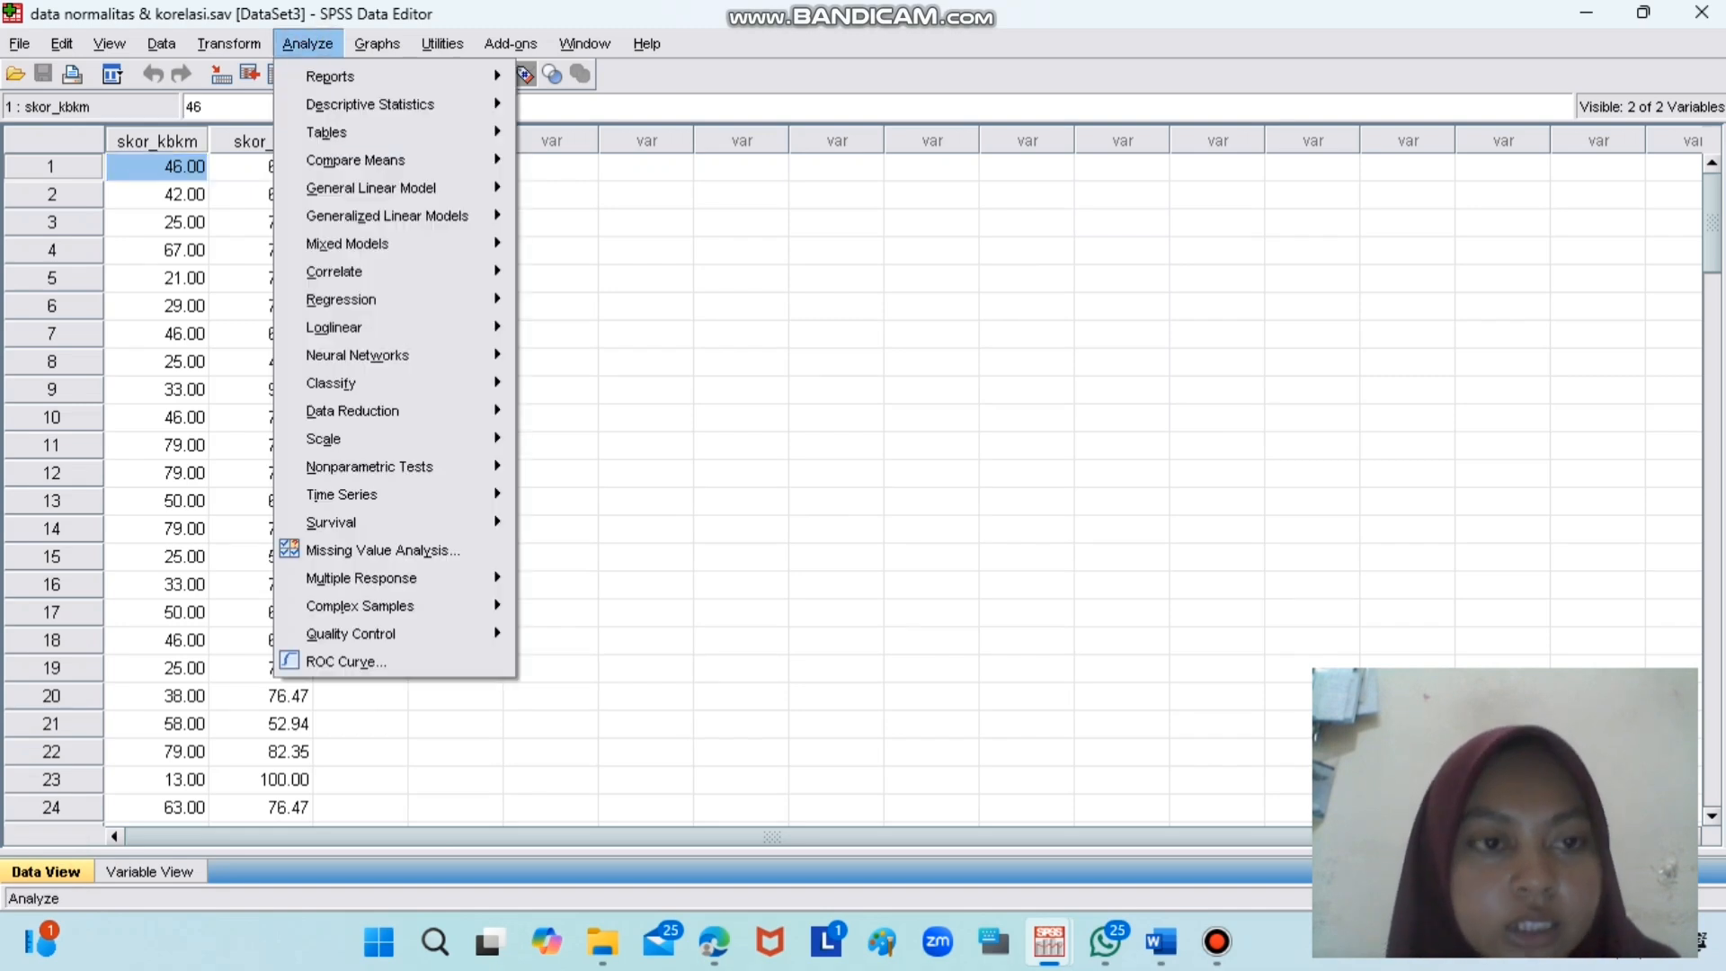
mouse_move(335, 272)
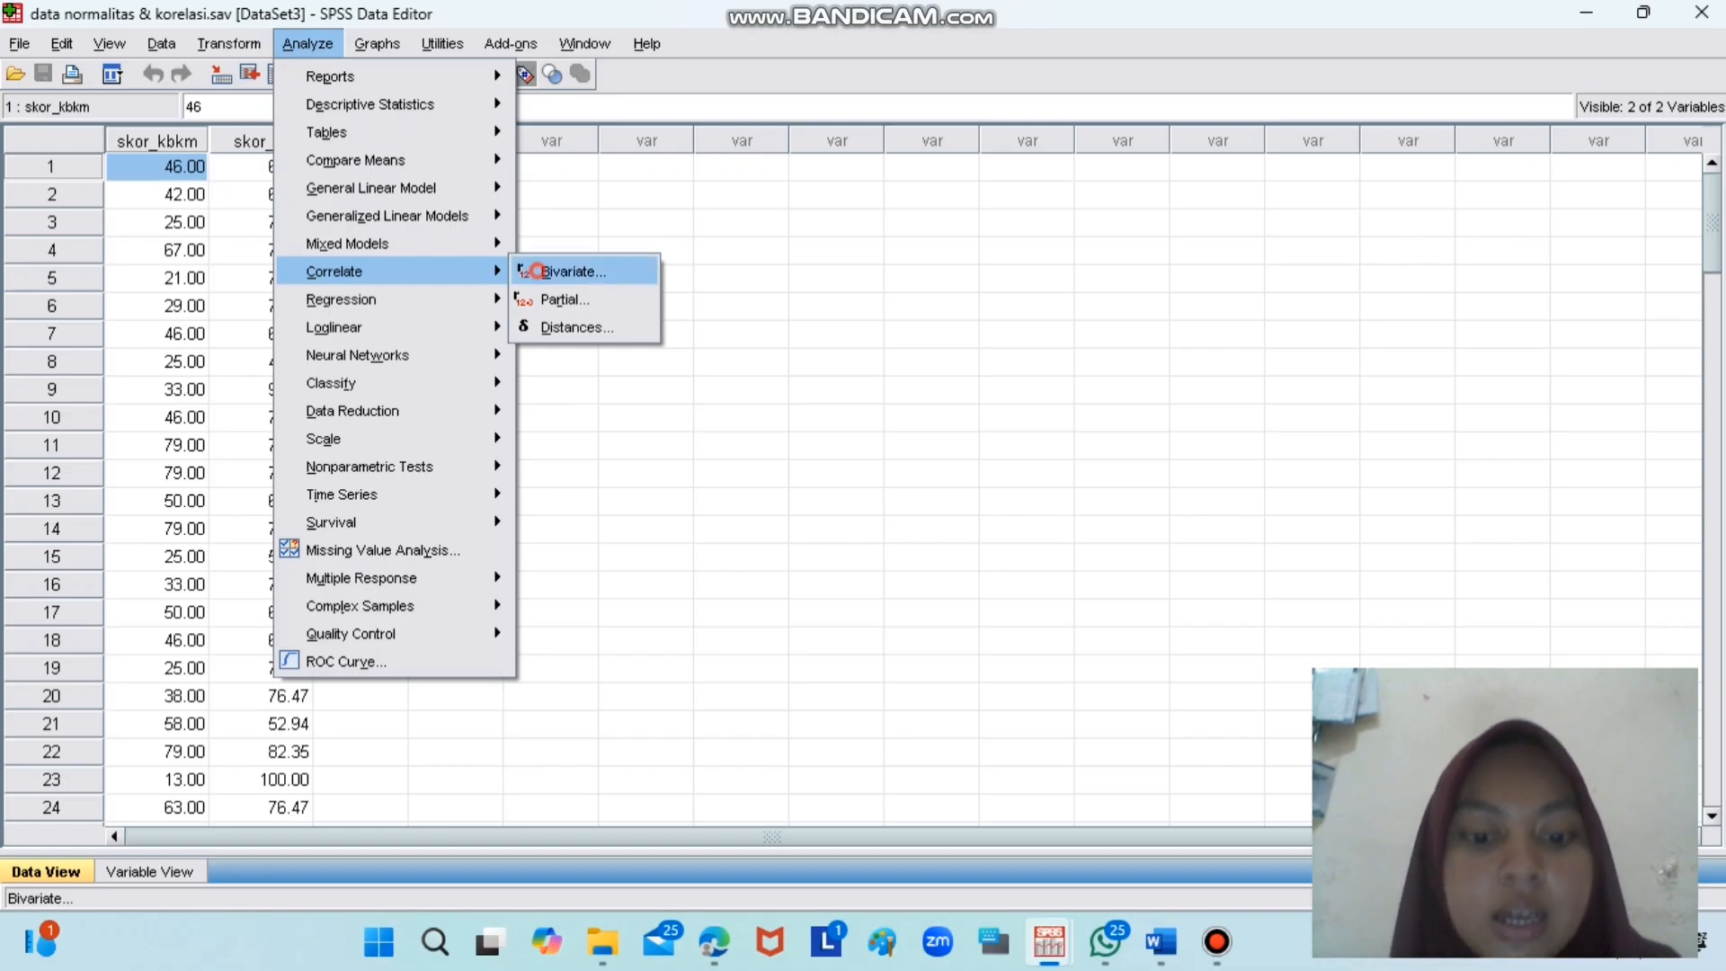
click(561, 272)
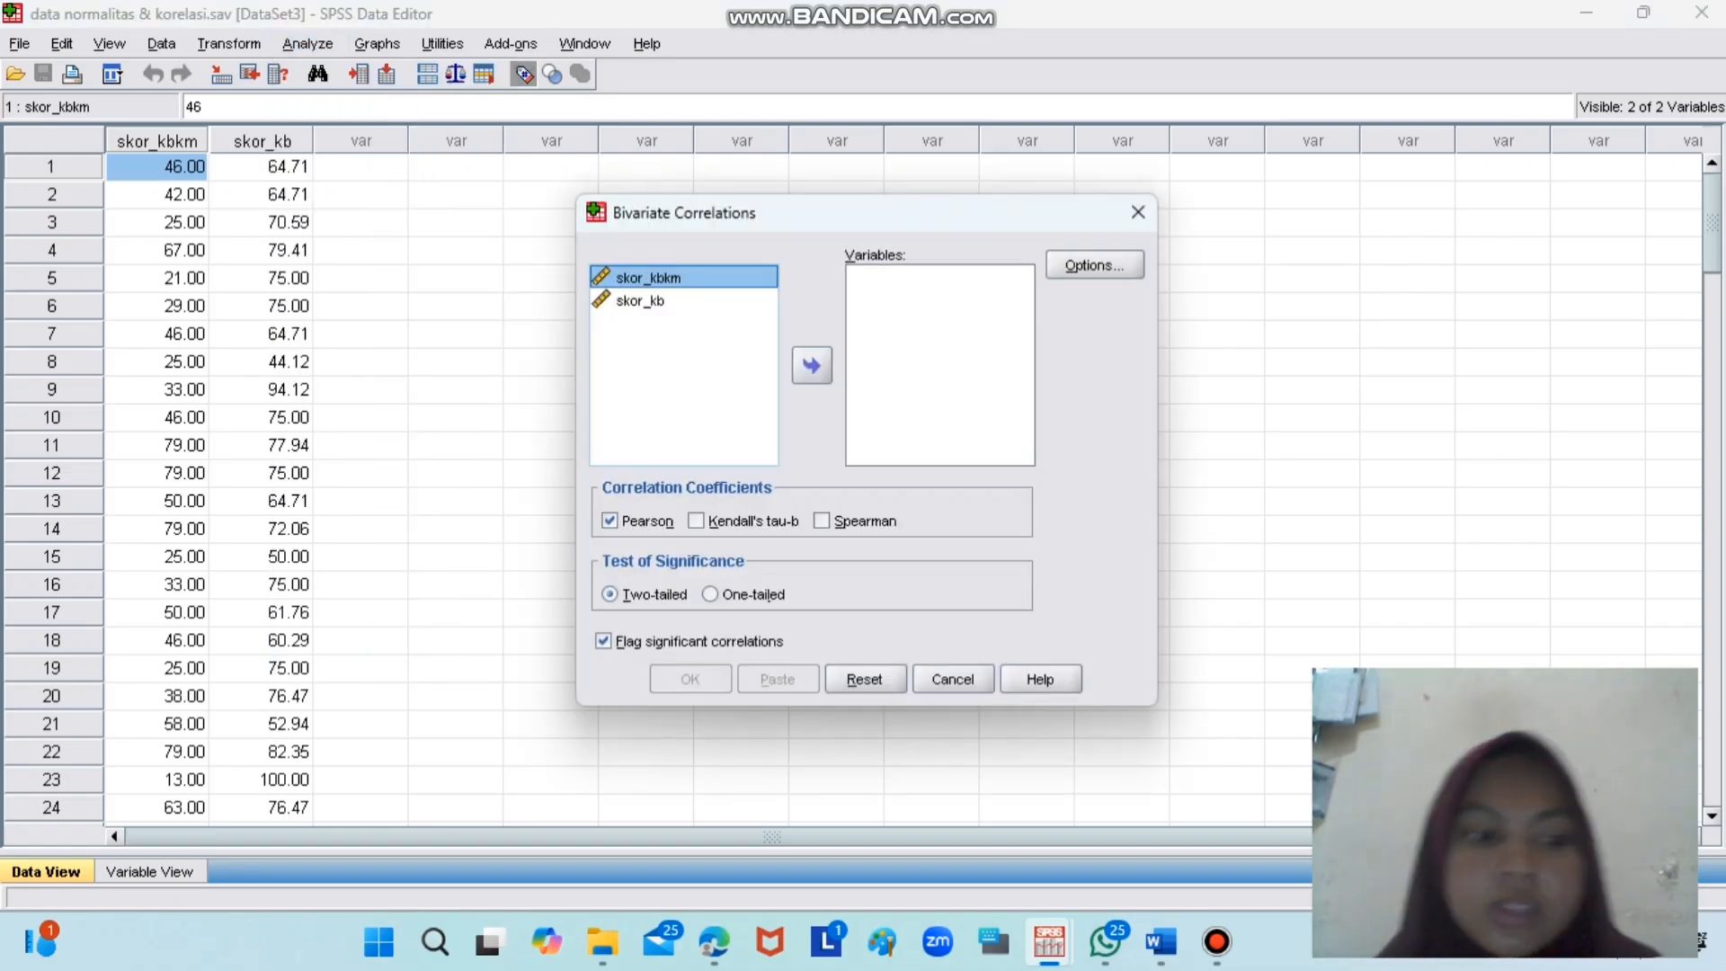
key(ctrl+a)
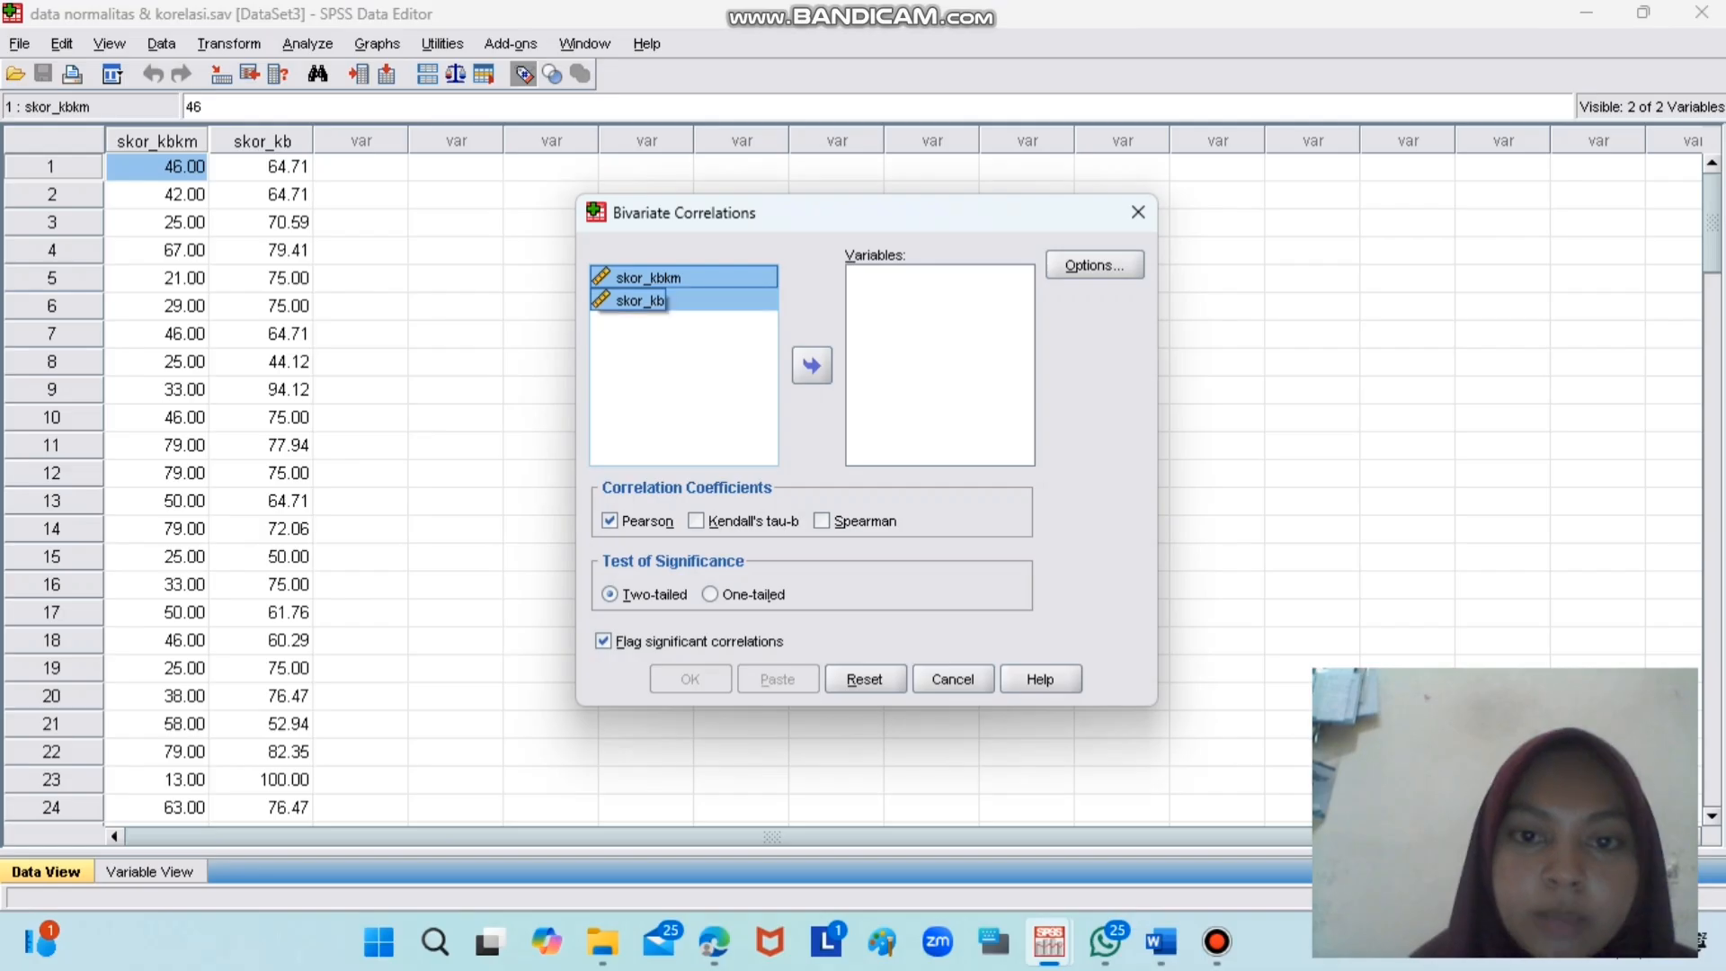
click(812, 369)
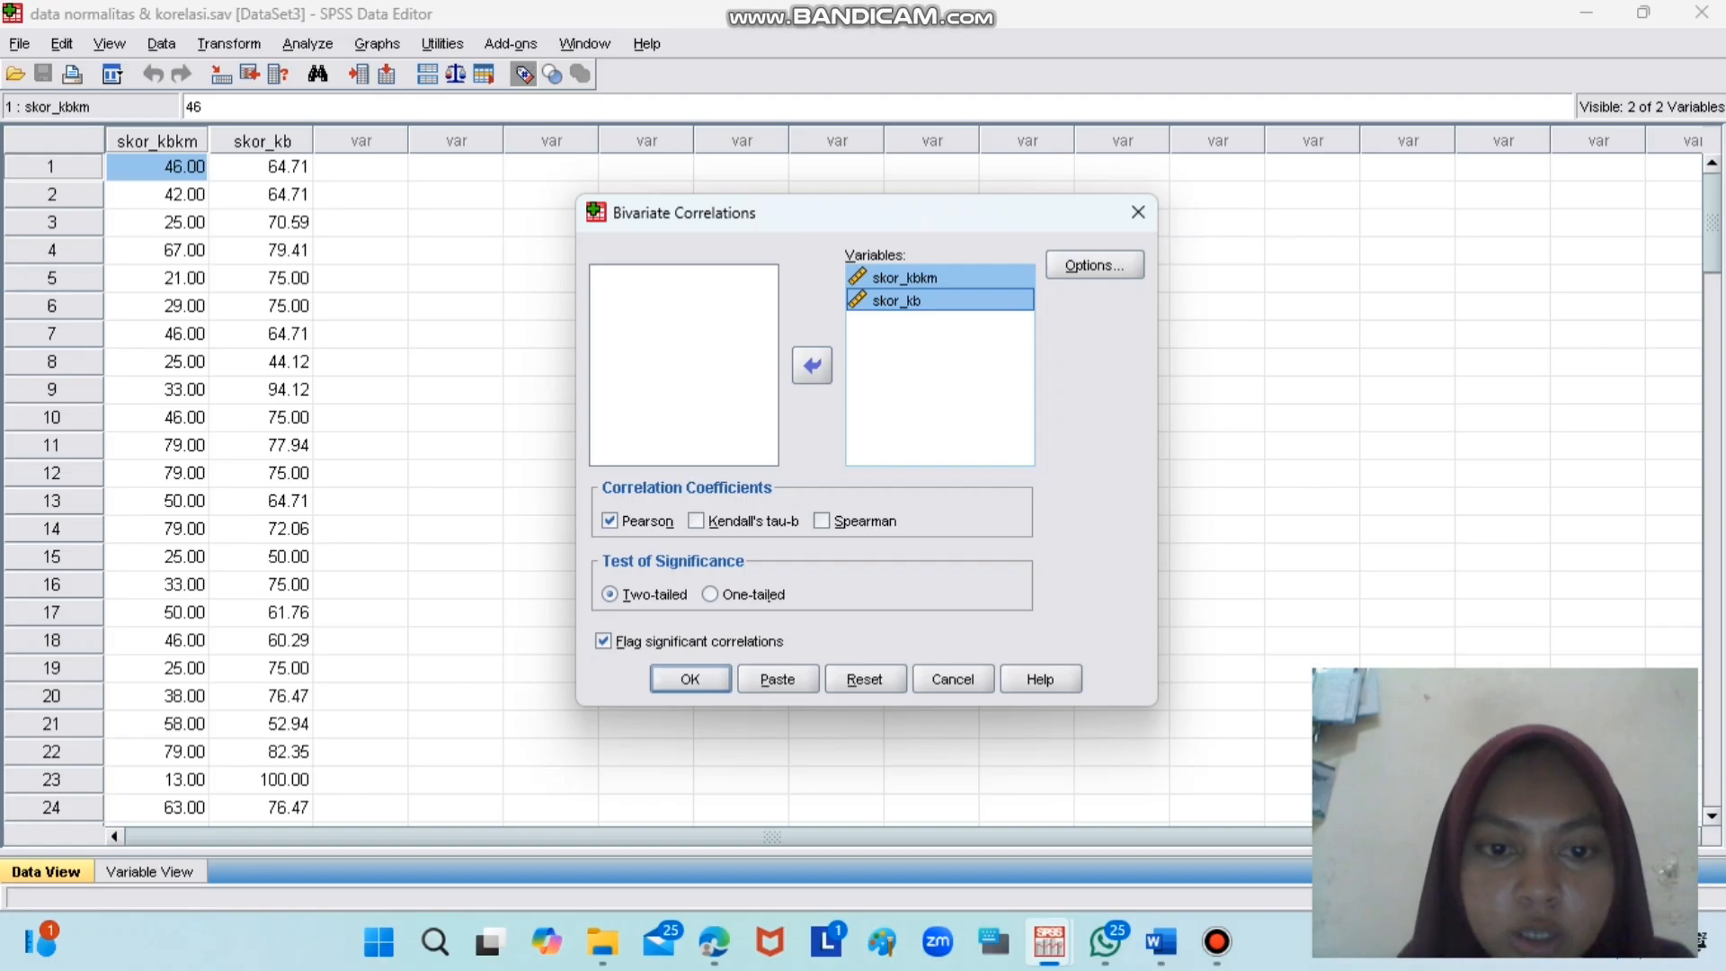
- Choose the Spearman coefficient instead of Pearson and run the bivariate correlation of skor_kbkm and skor_kb
click(820, 521)
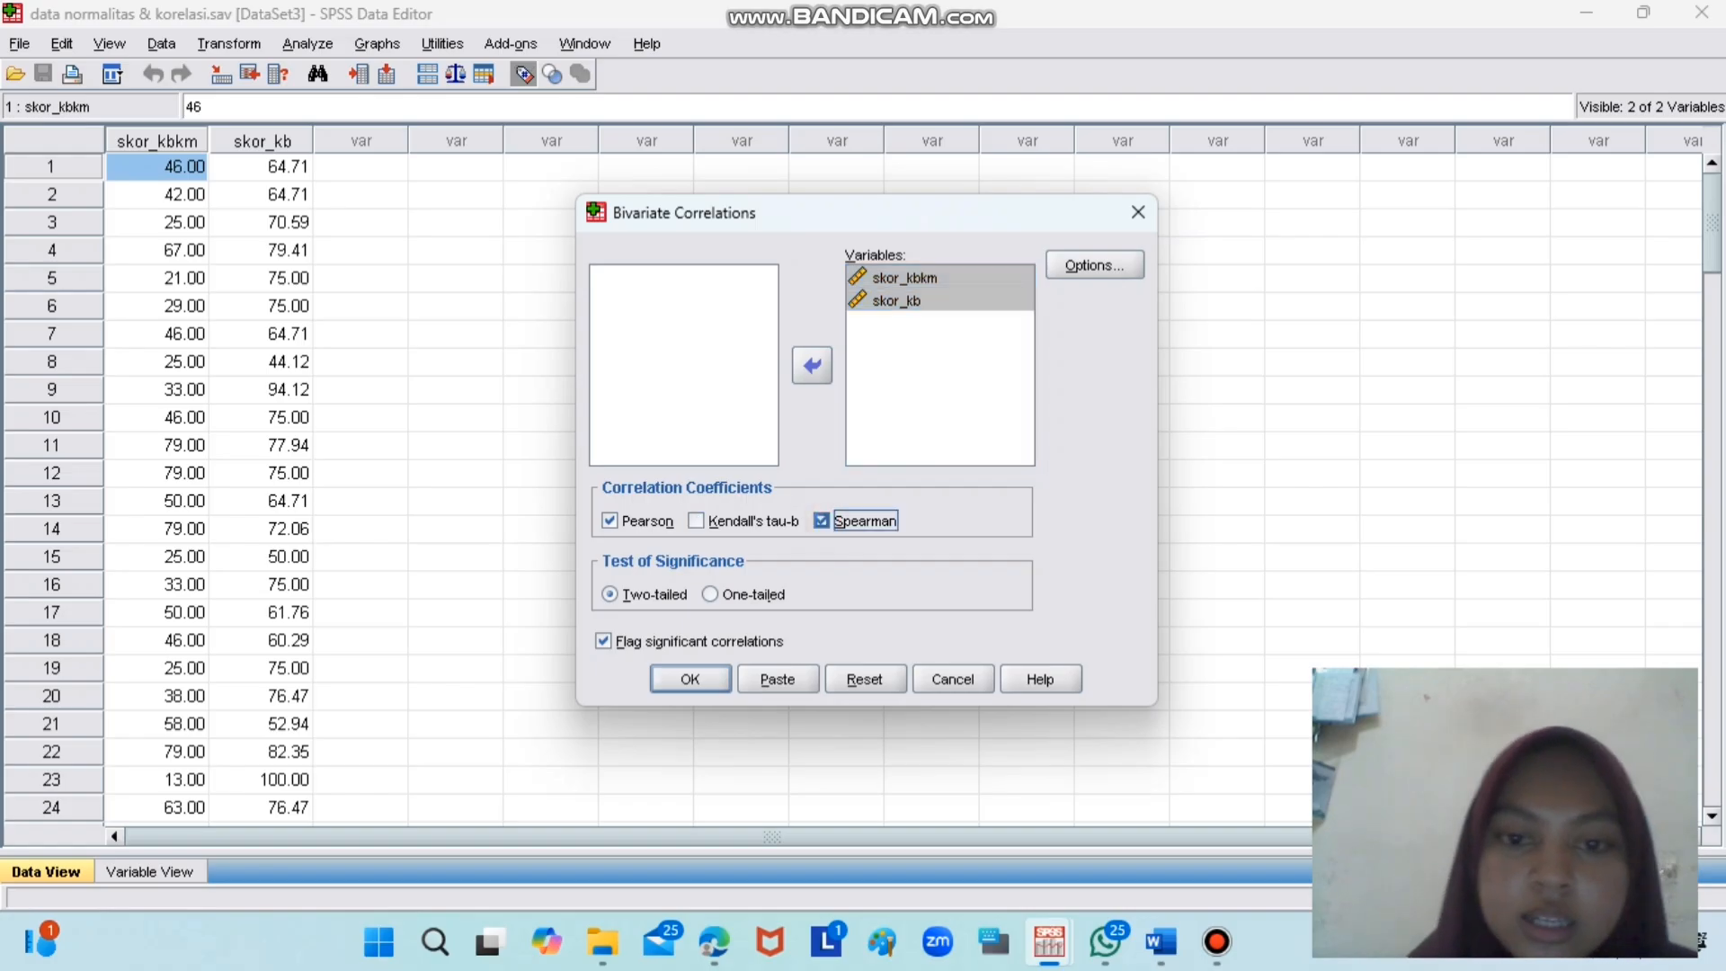
click(609, 525)
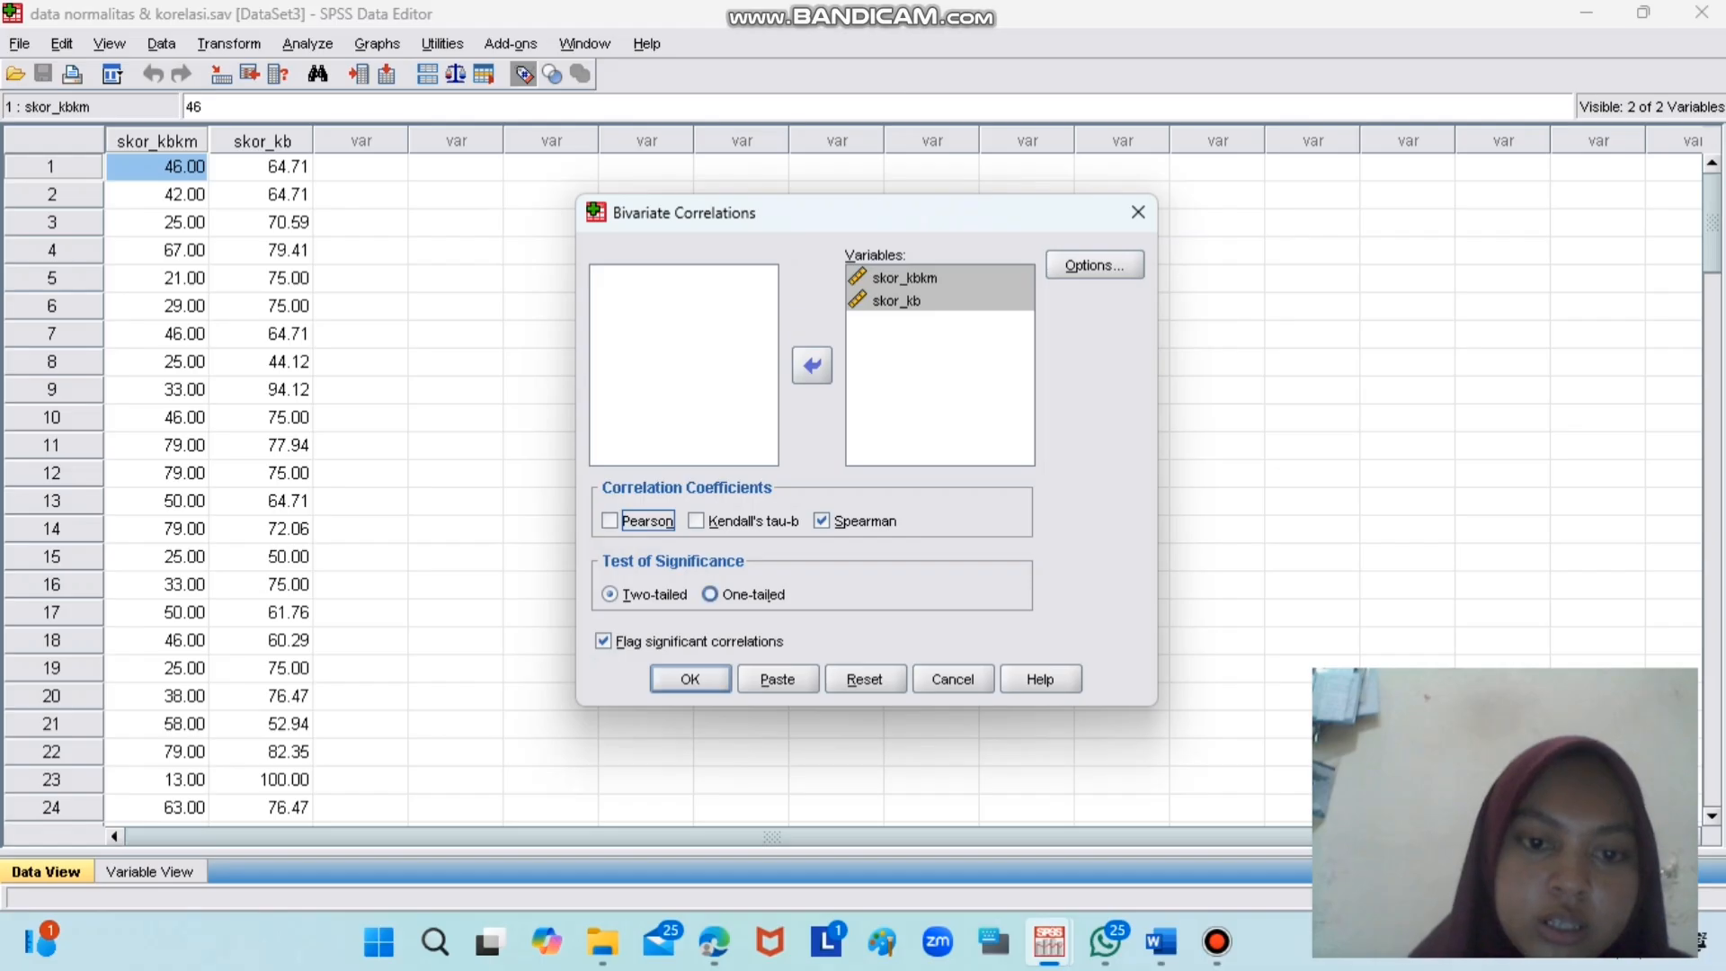
click(694, 677)
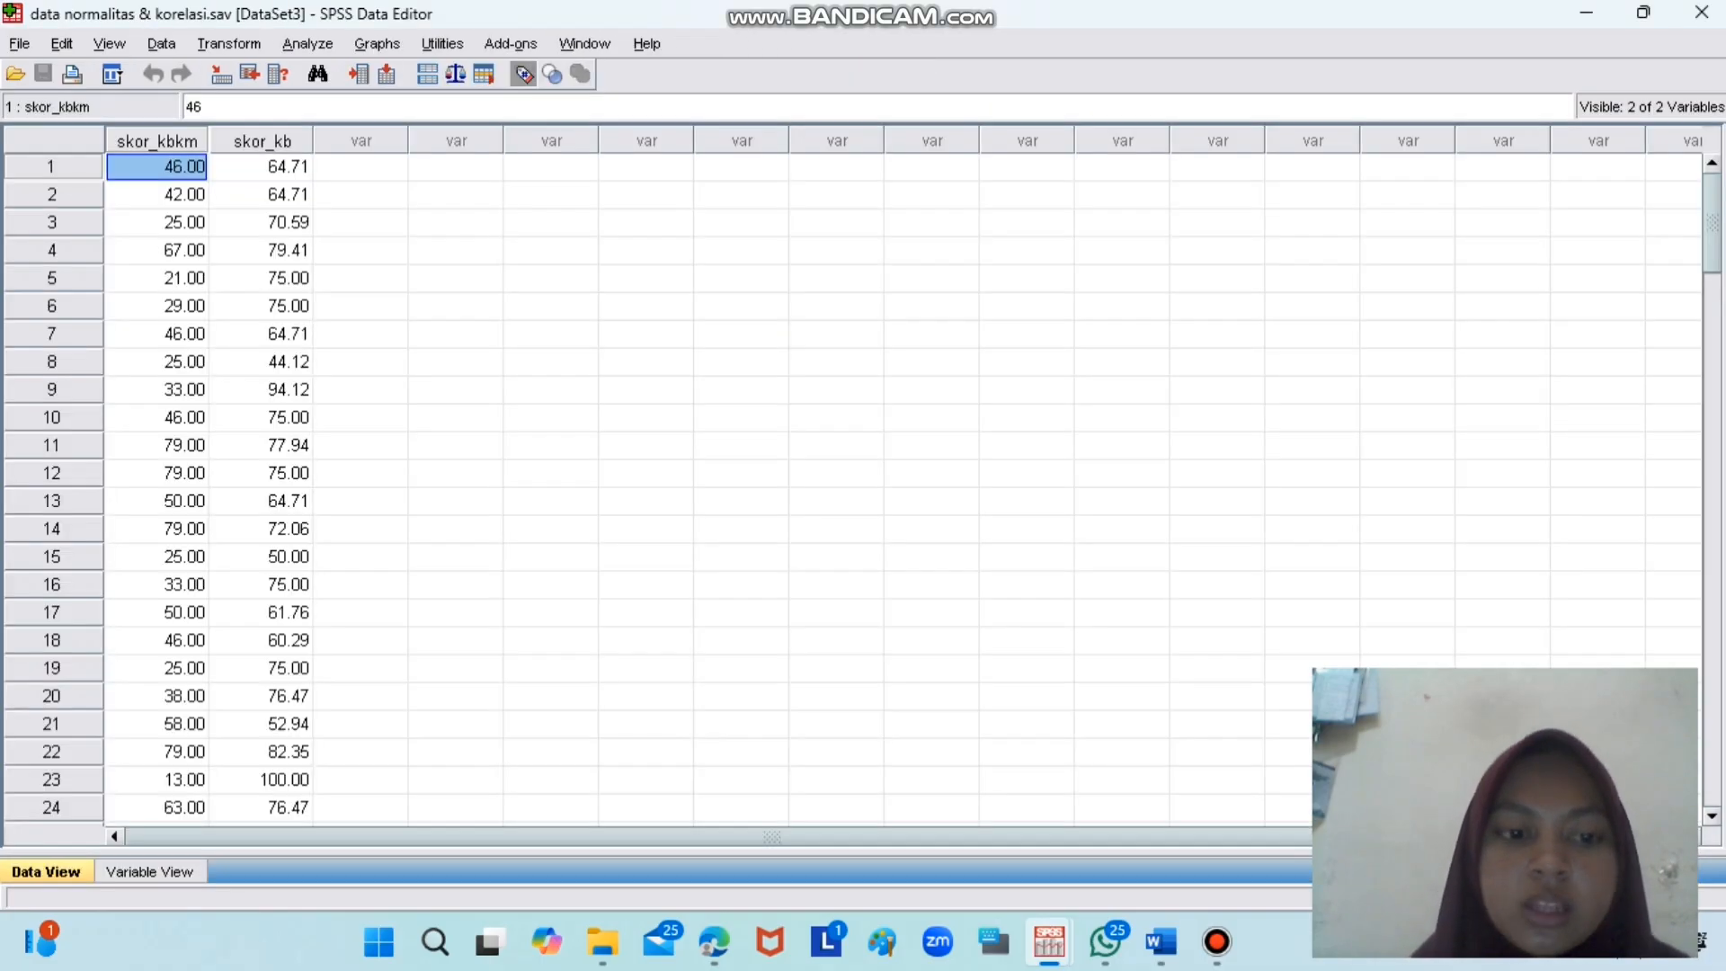
mouse_move(1049, 941)
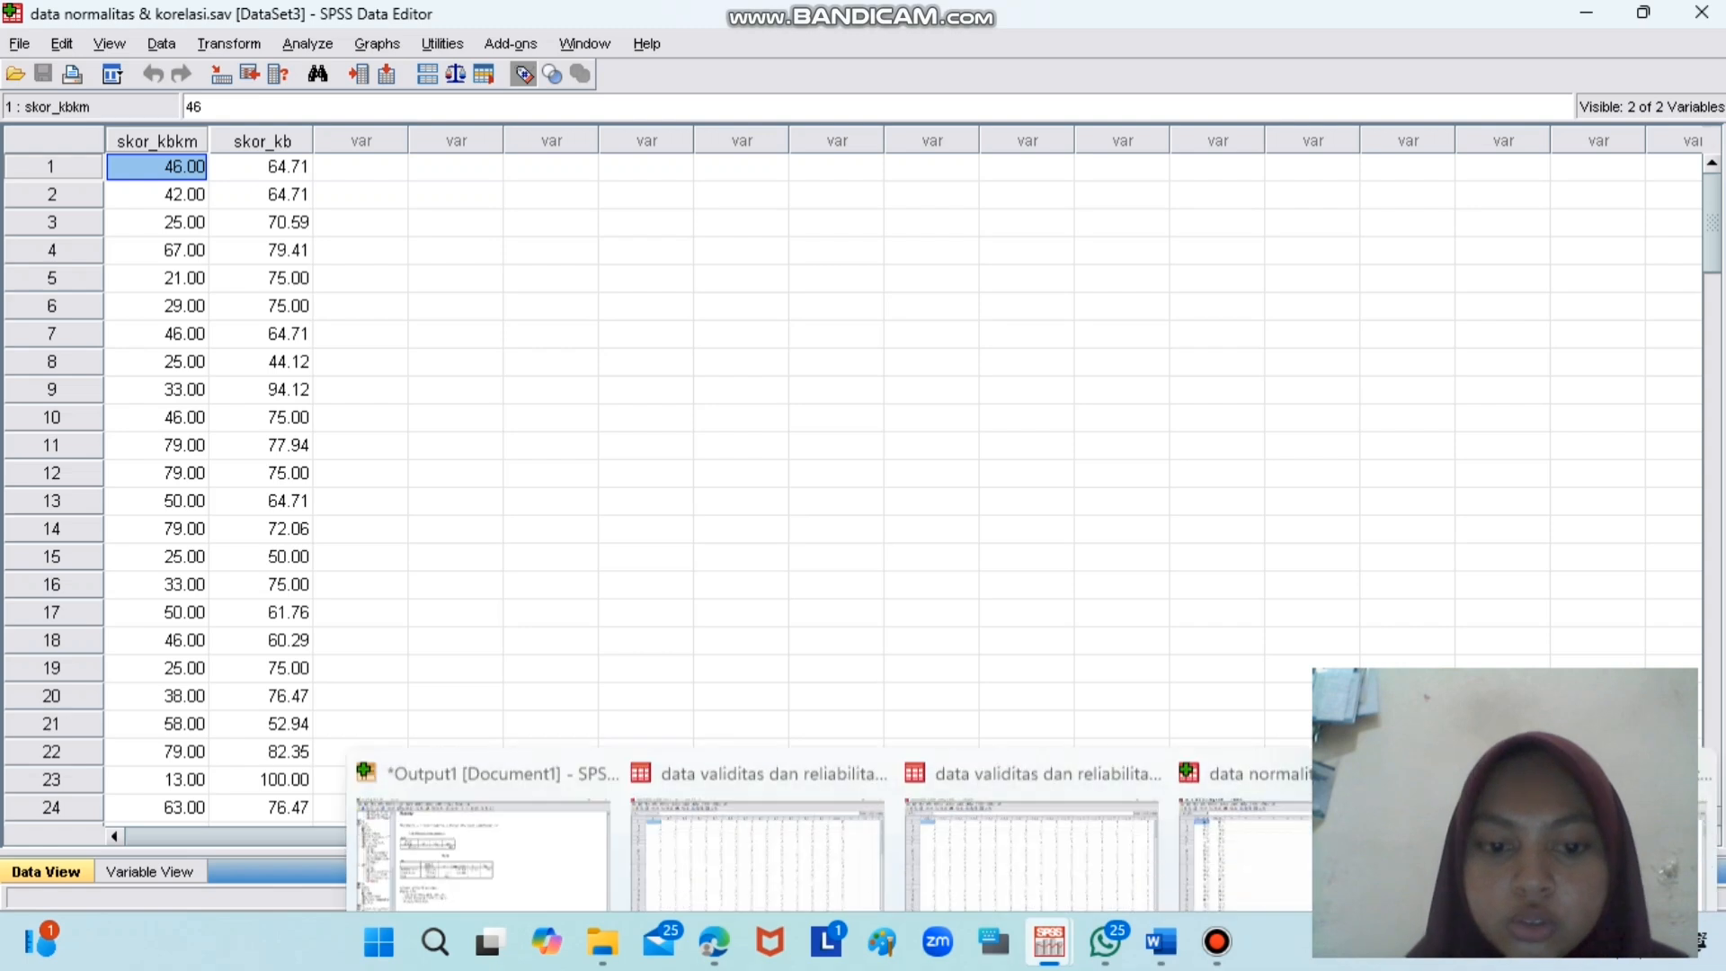
- Bring up the Output1 viewer and examine the Spearman's rho correlations between skor_kbkm and skor_kb
click(486, 836)
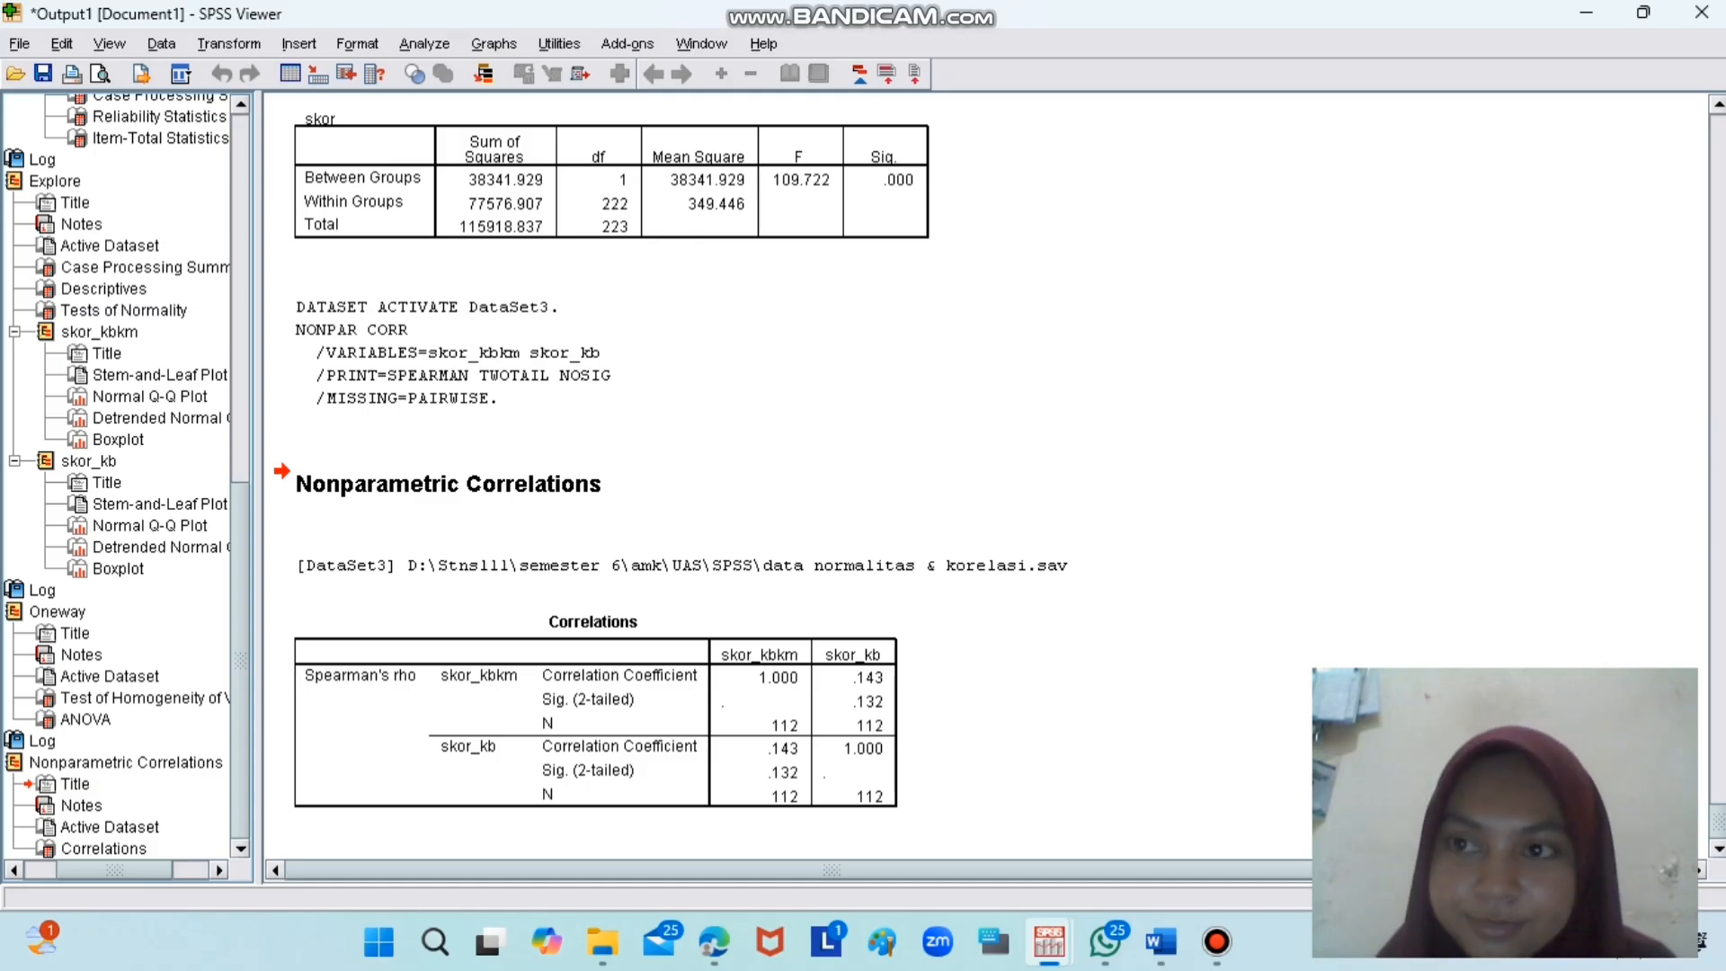
mouse_move(1106, 941)
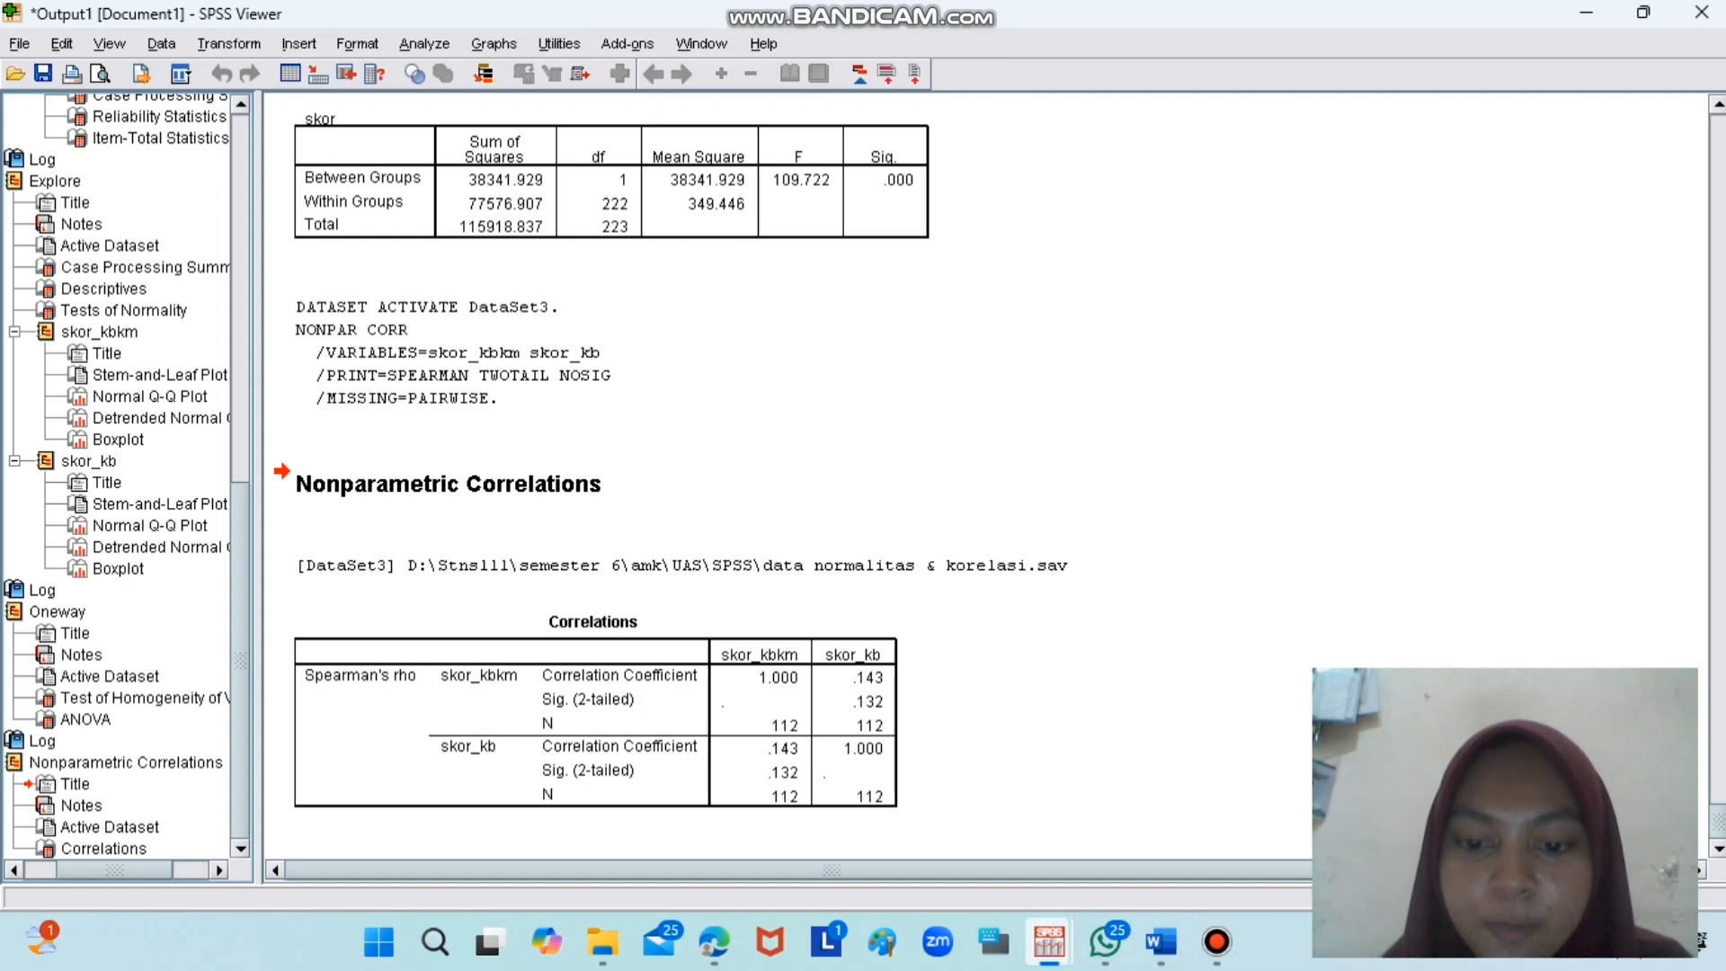
mouse_move(1049, 942)
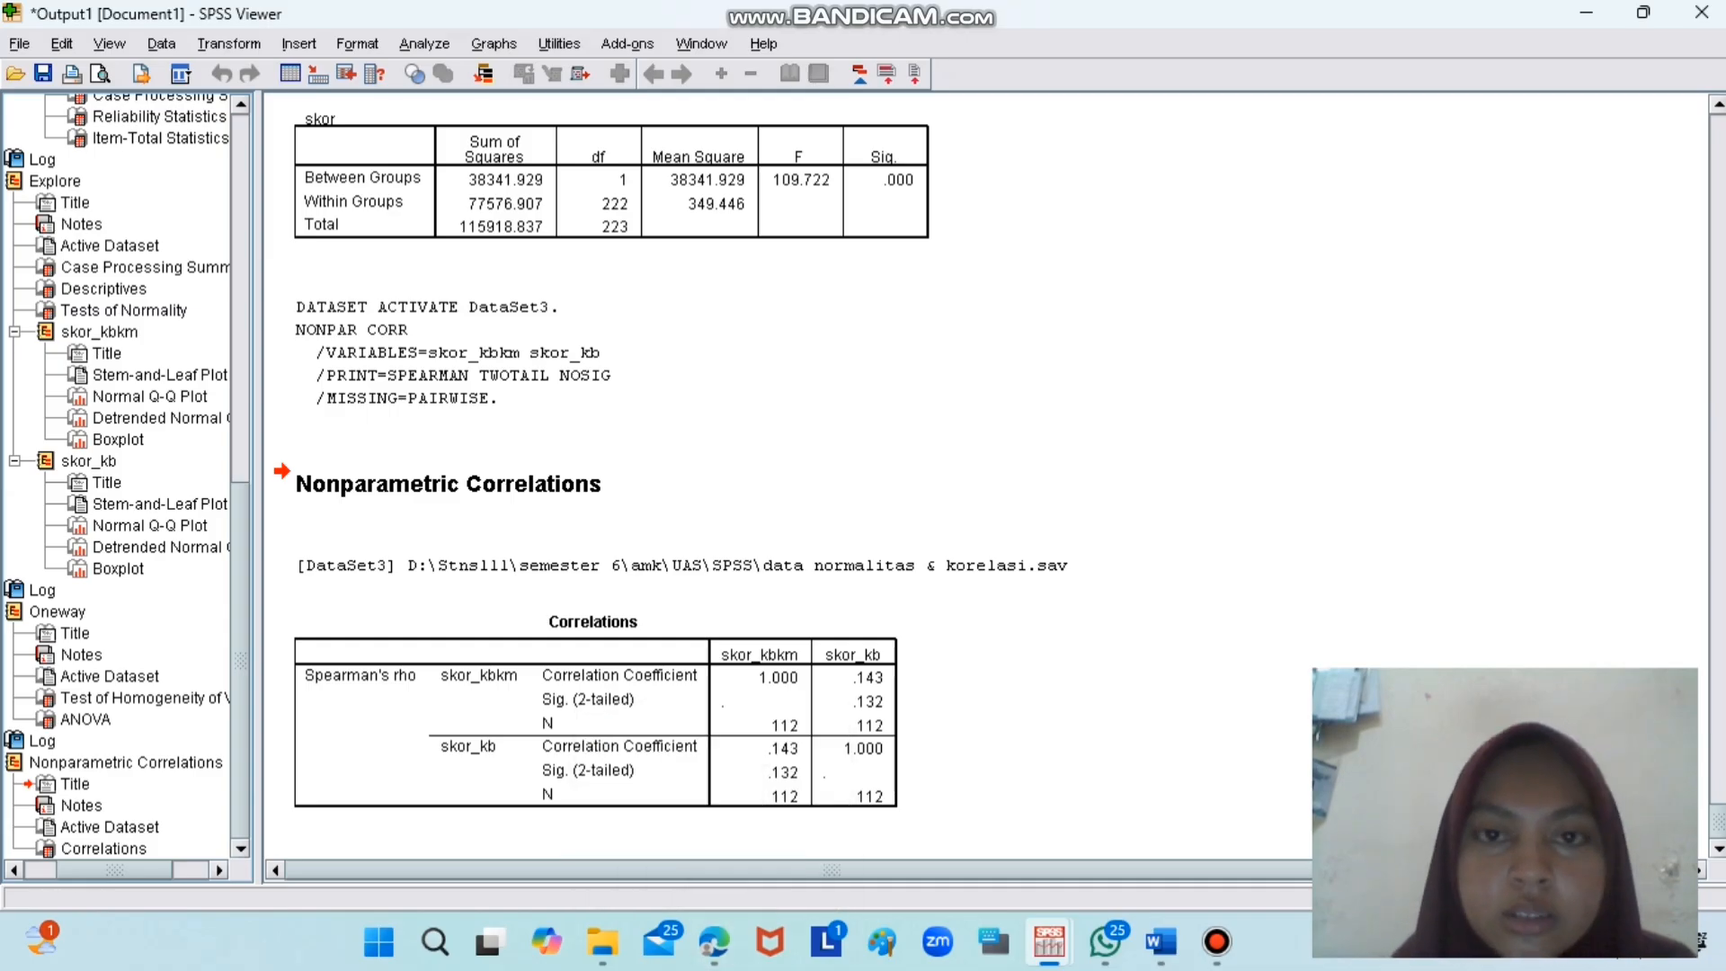
- Switch to the Full Draft Skripsi PDF in Edge and examine the item validity recap of the test instrument in Lampiran 11
mouse_move(715, 942)
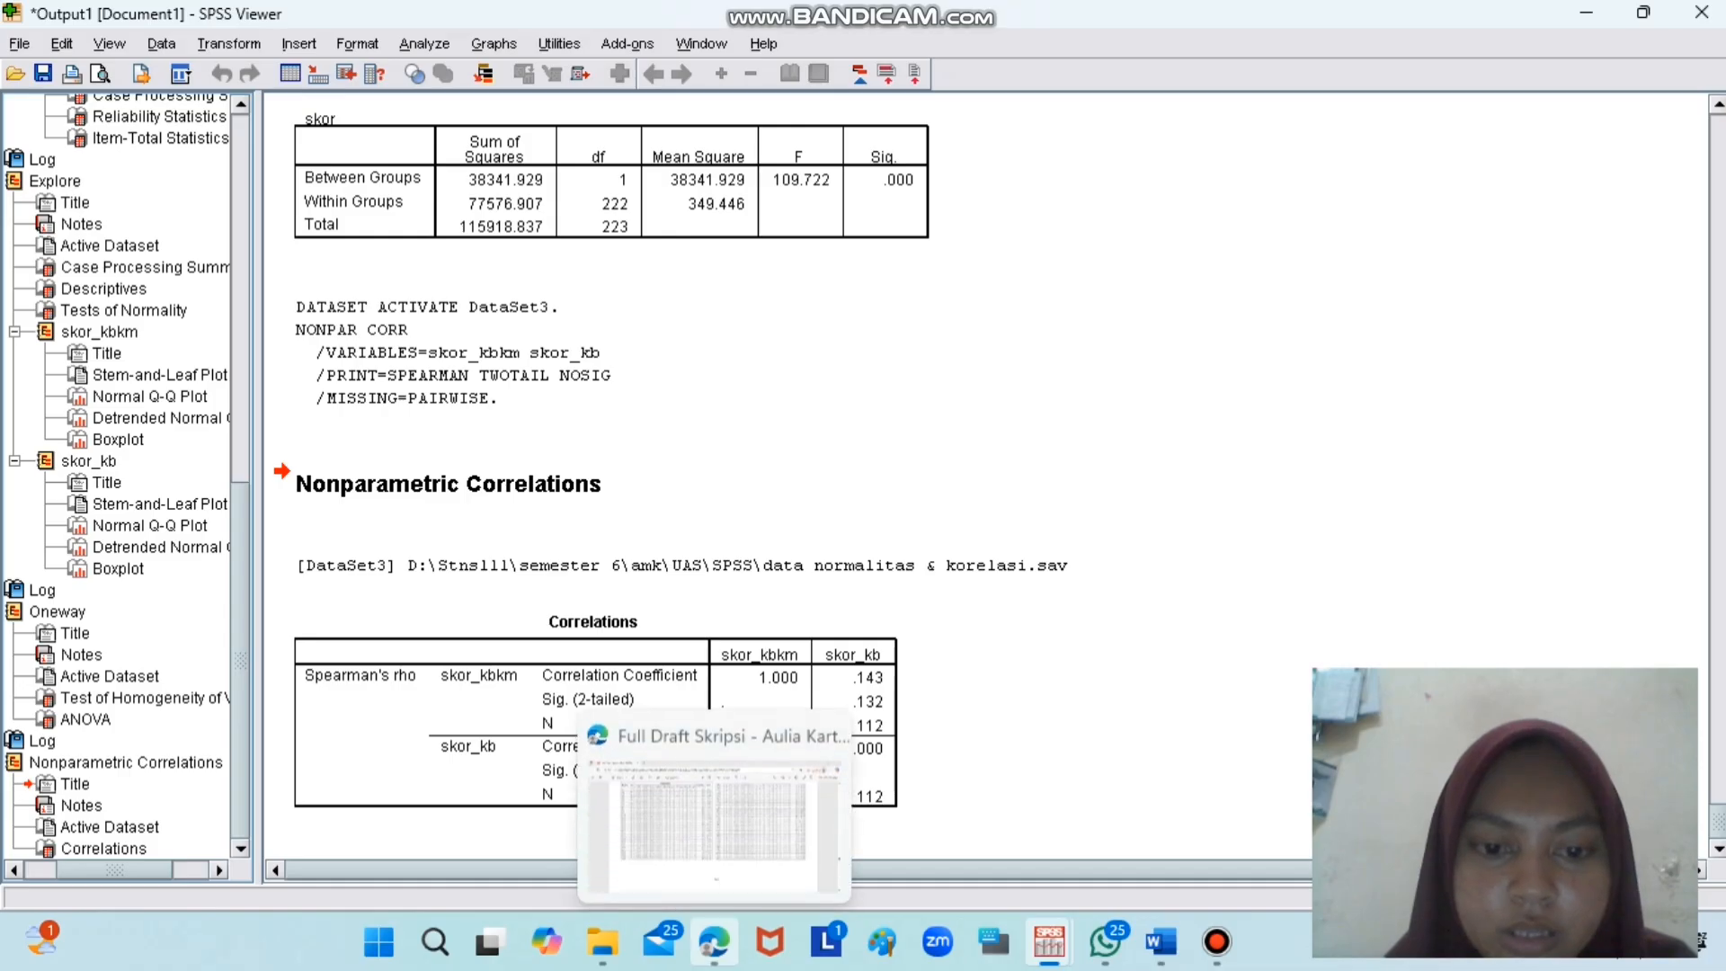
click(754, 820)
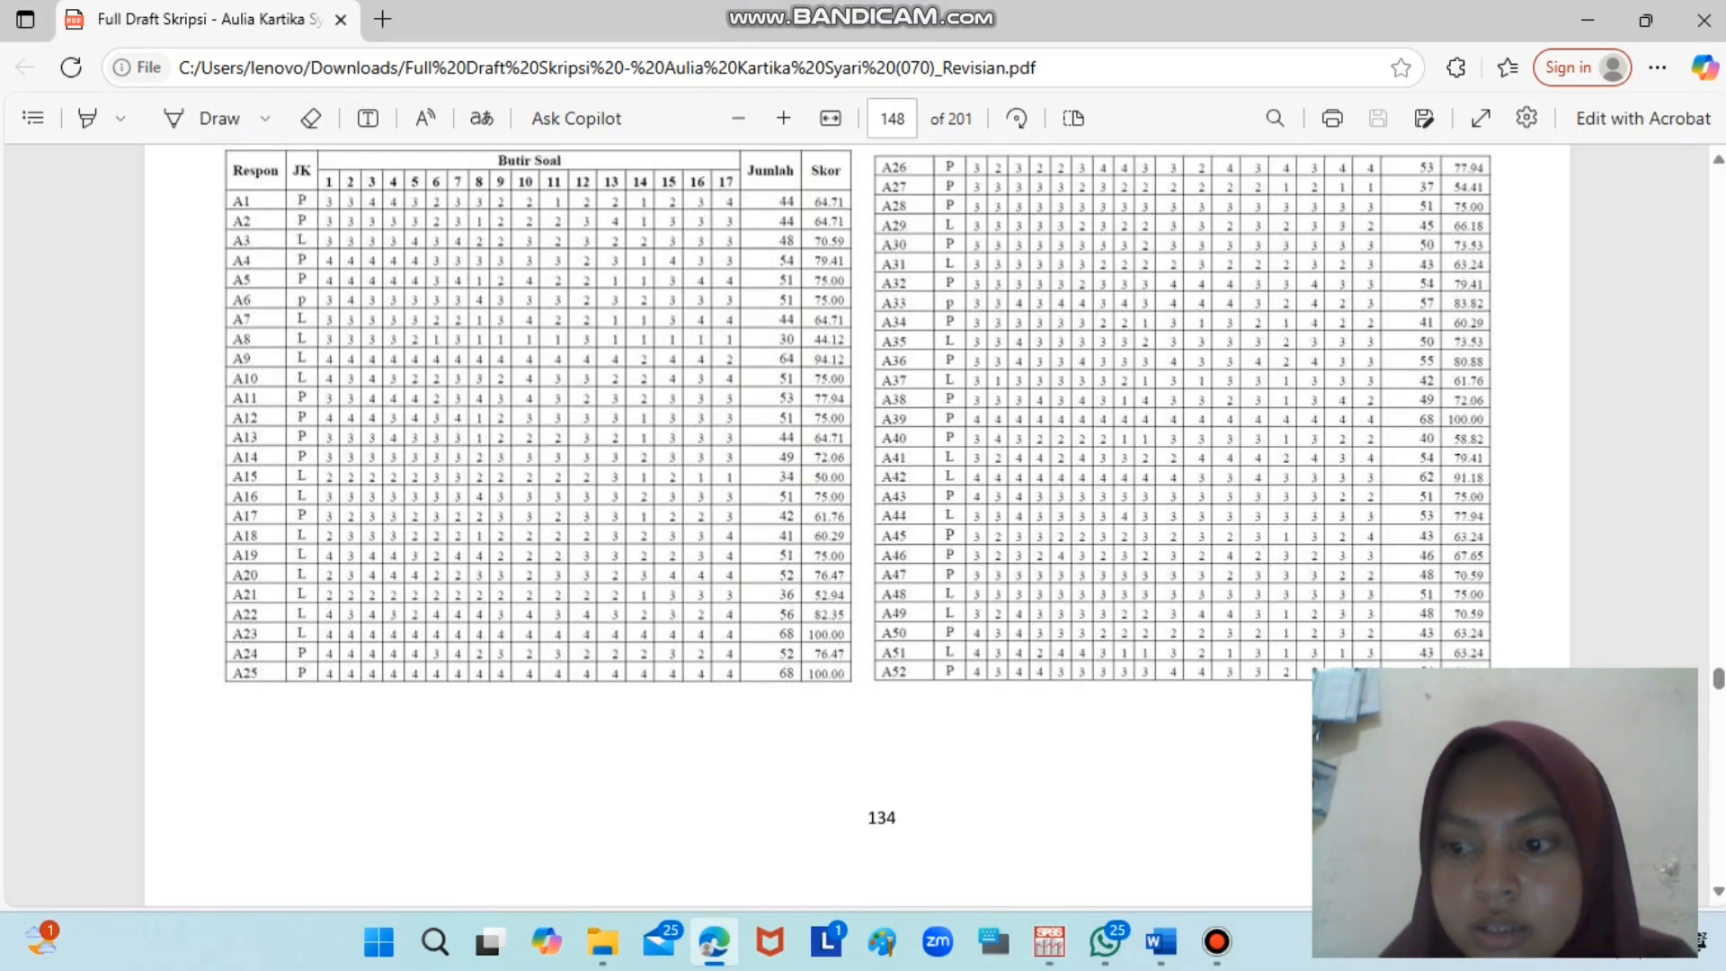
drag(1718, 680, 1718, 695)
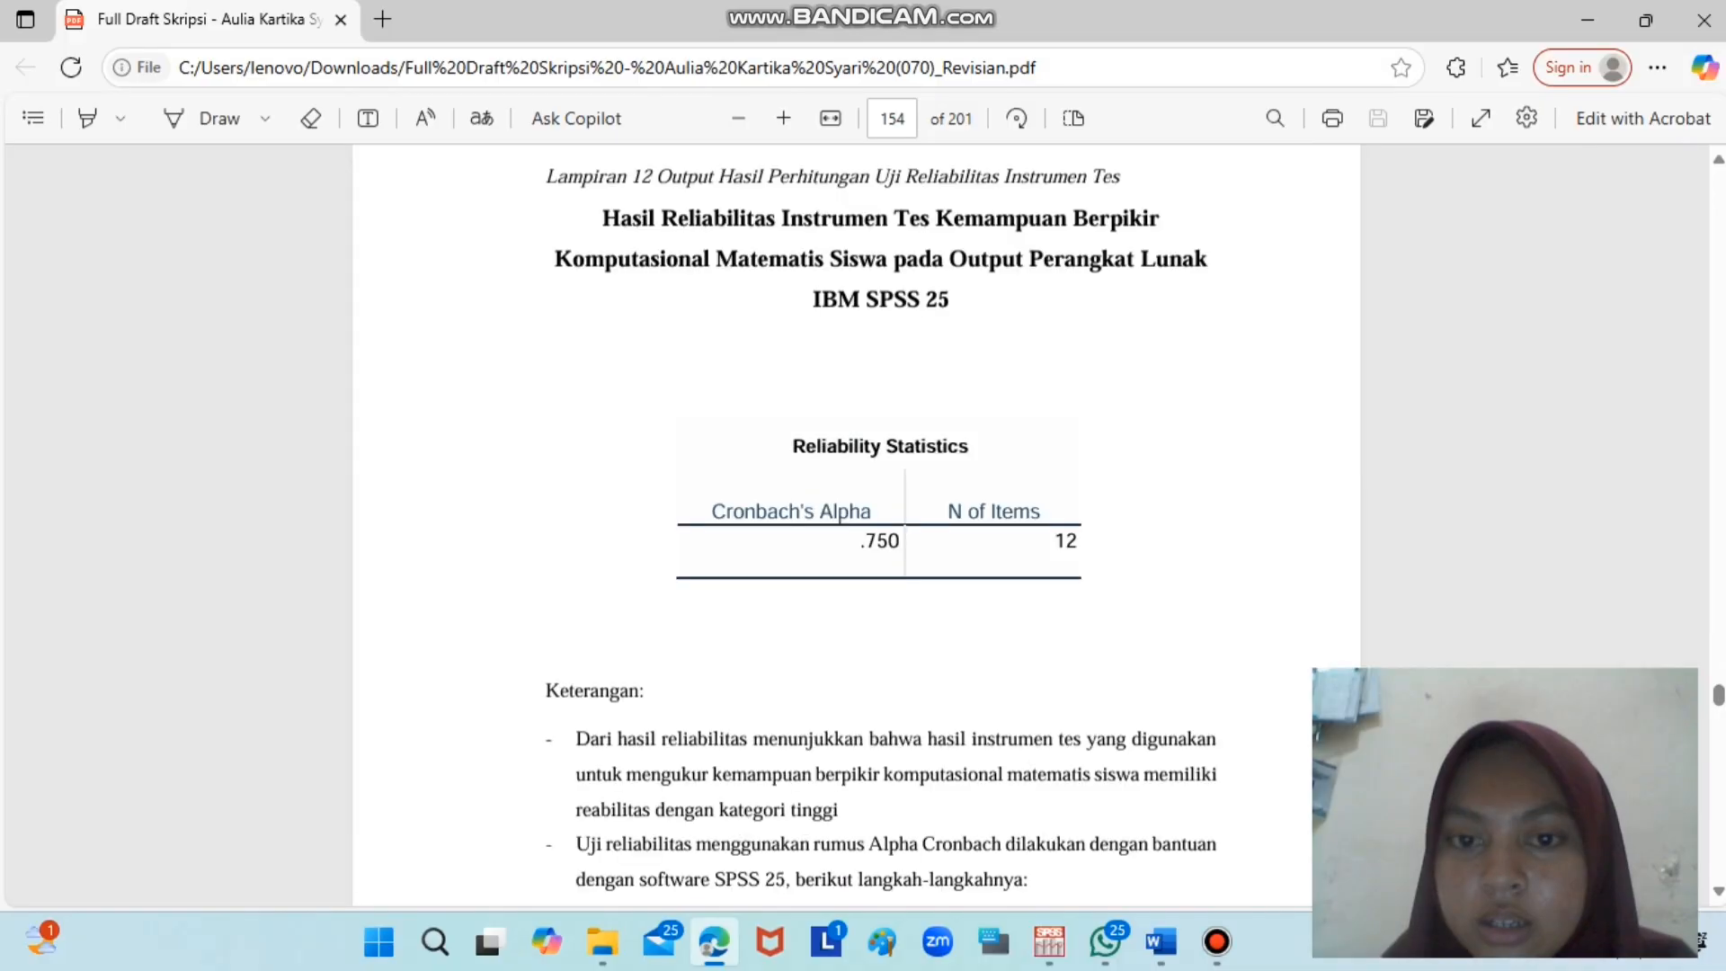
scroll(862, 522, up, 10)
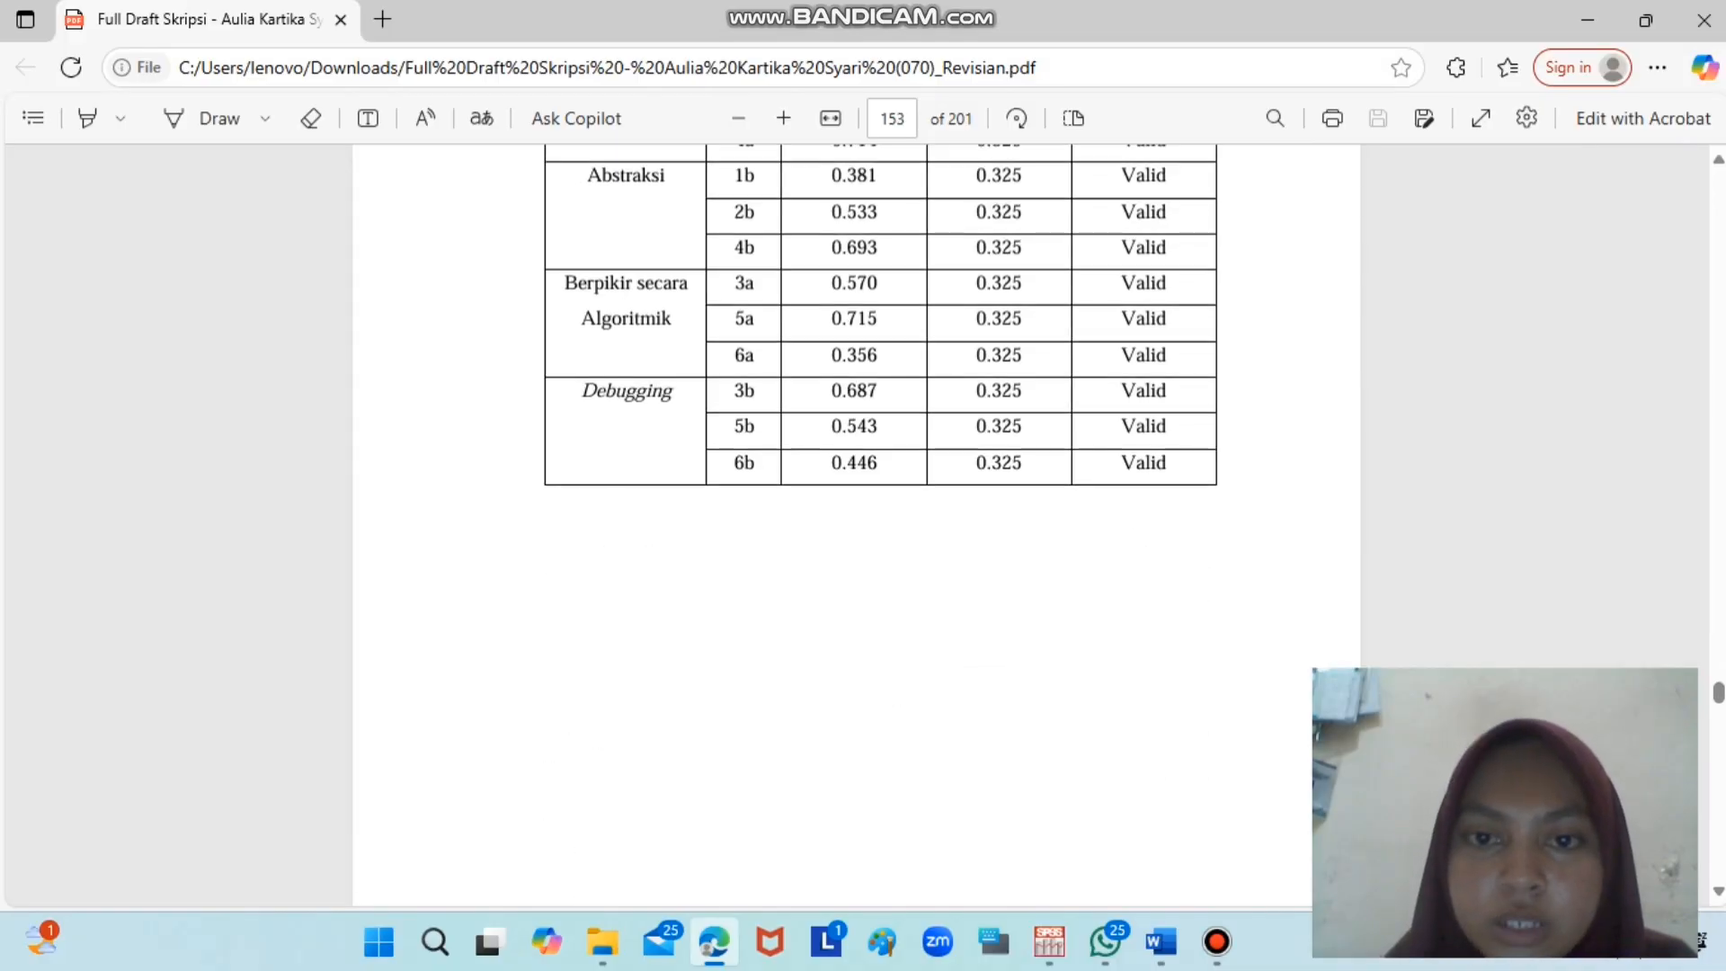
scroll(881, 521, up, 4)
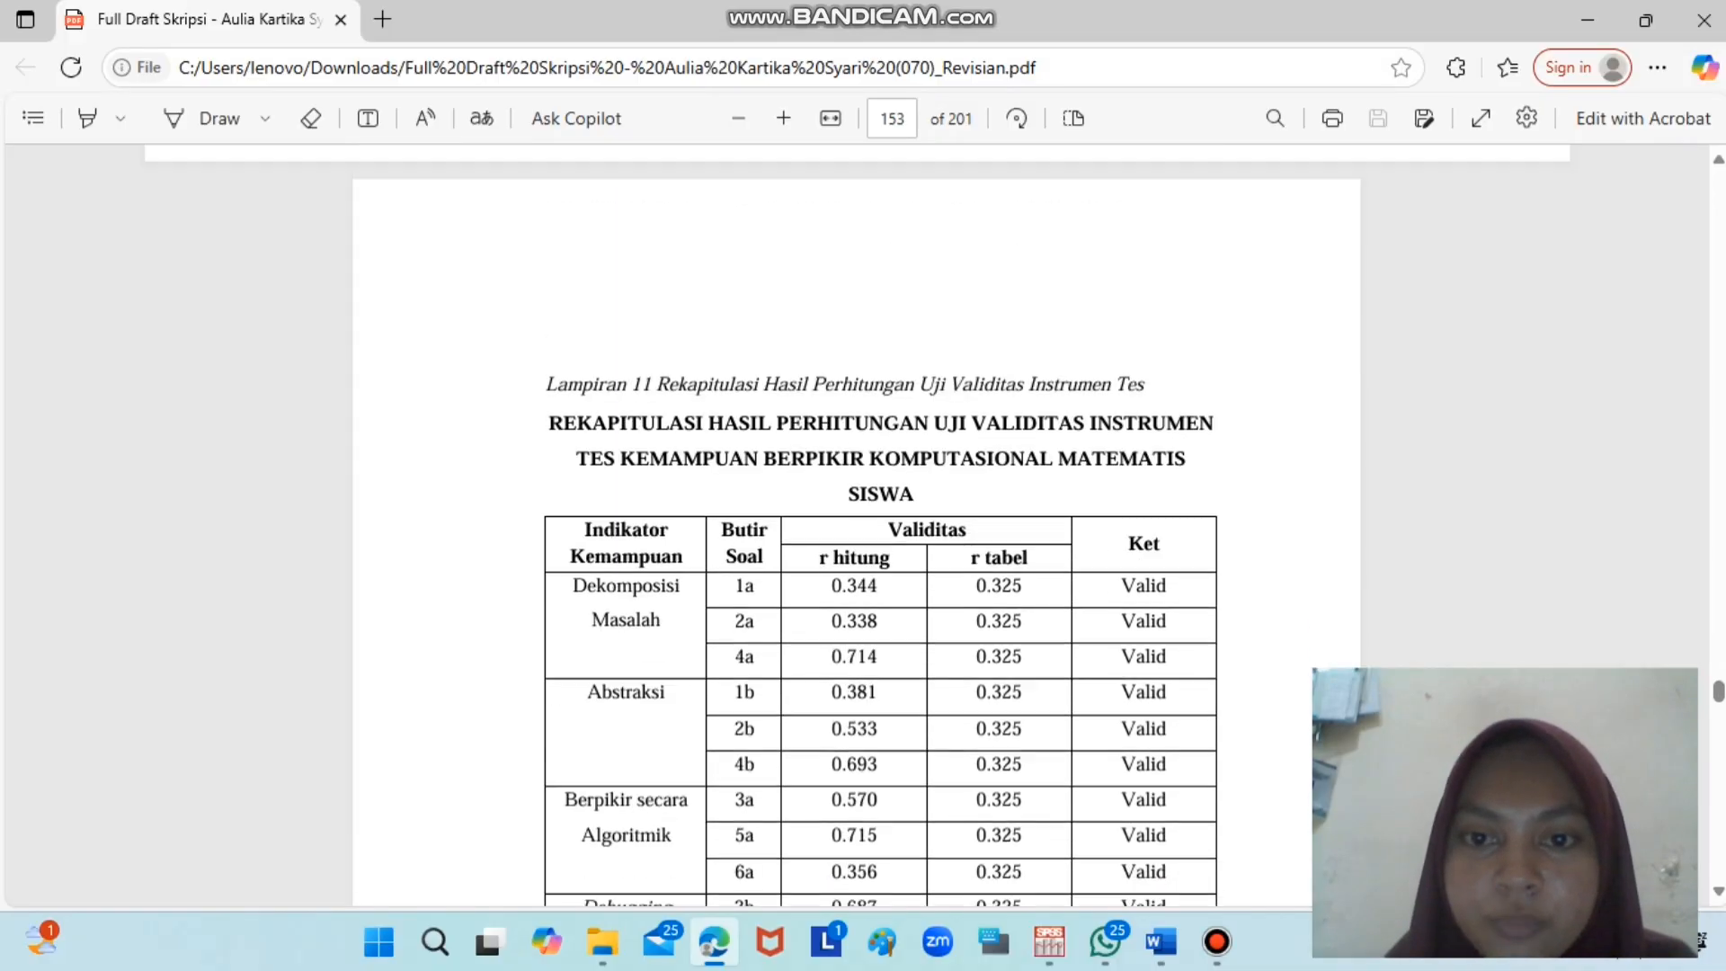
scroll(881, 521, down, 3)
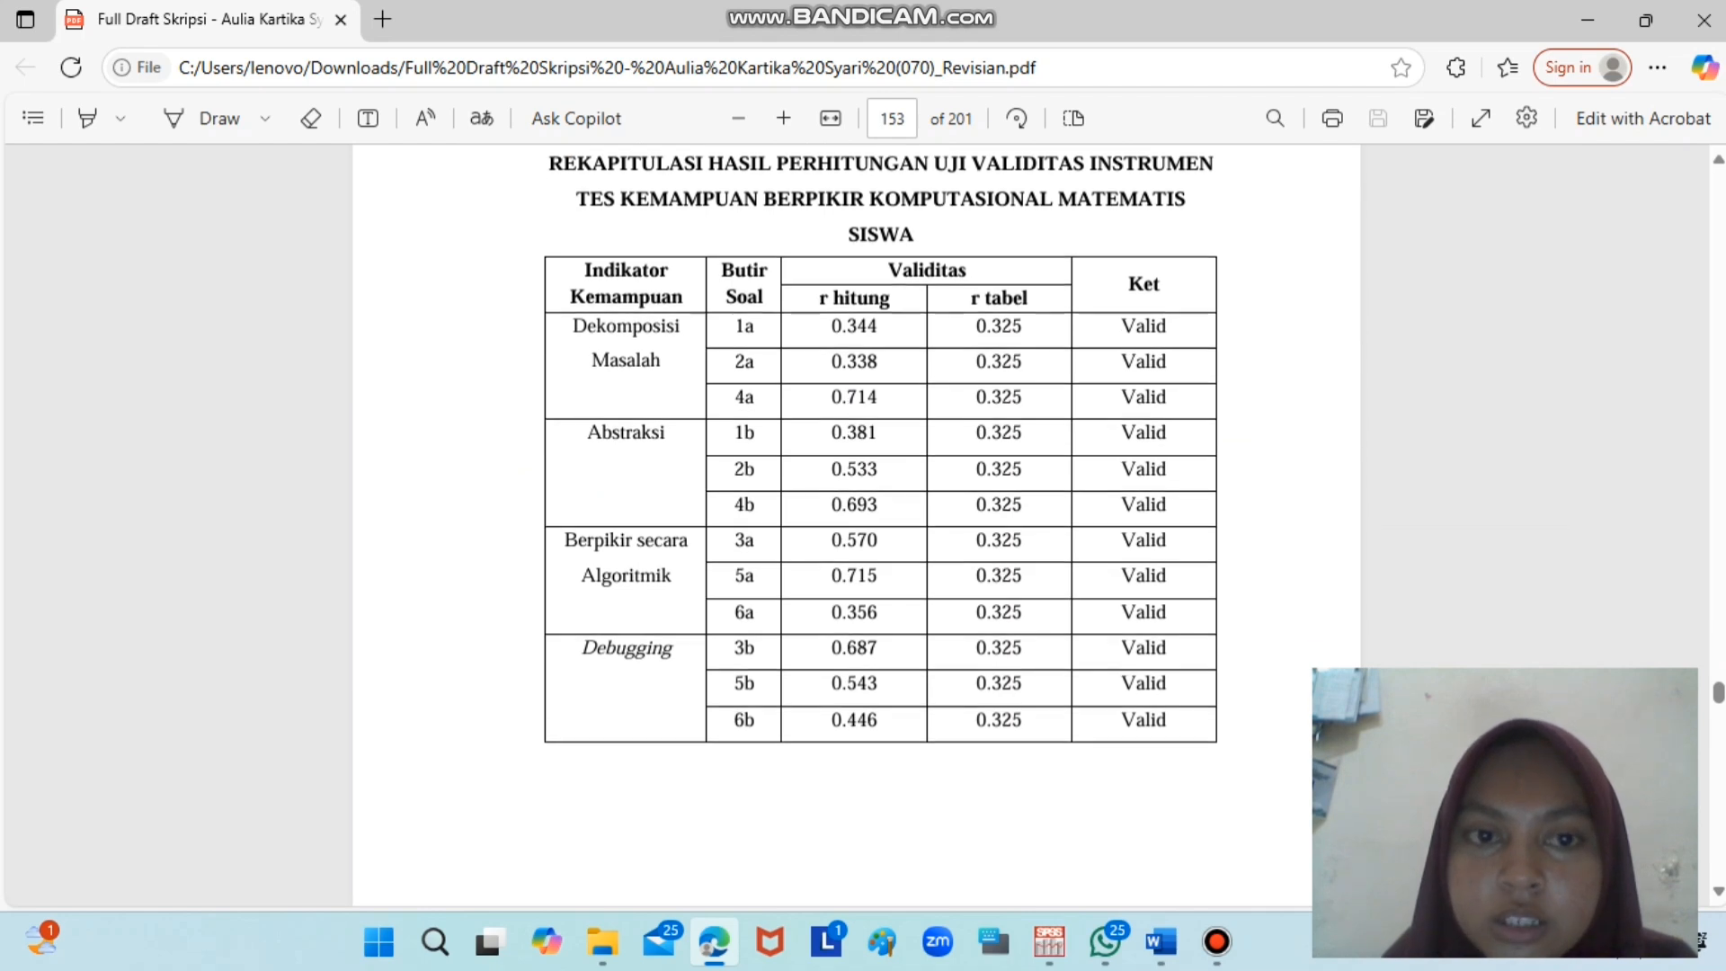
scroll(881, 521, down, 1)
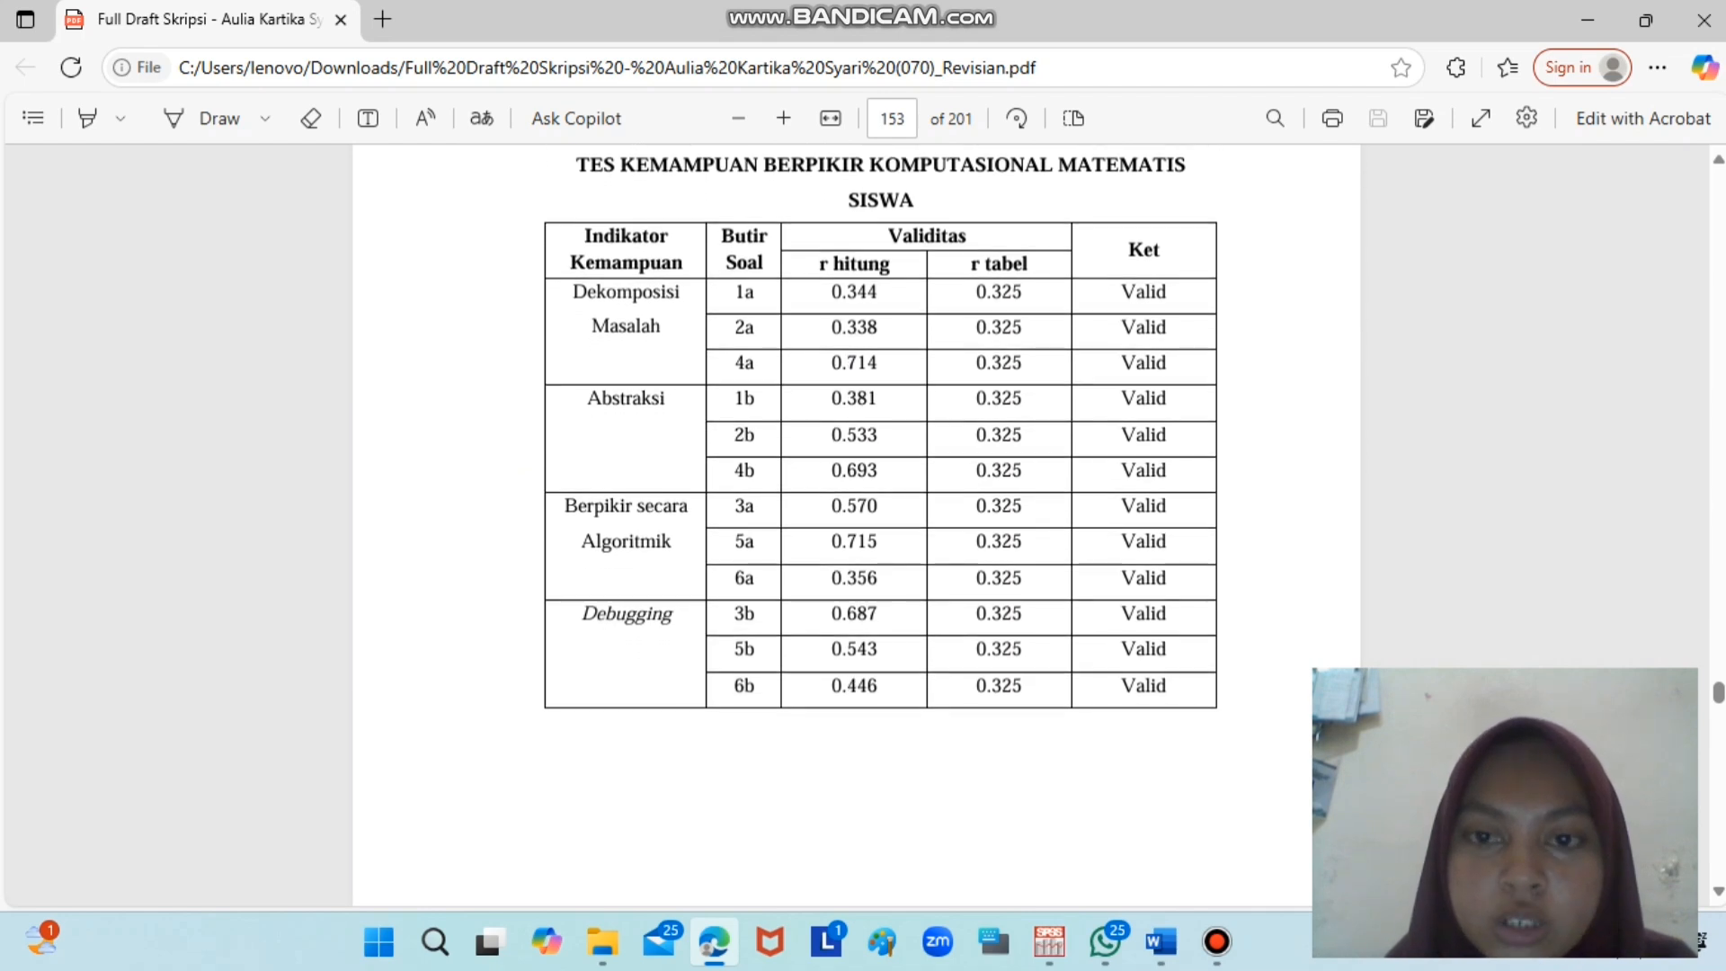
scroll(881, 522, down, 1)
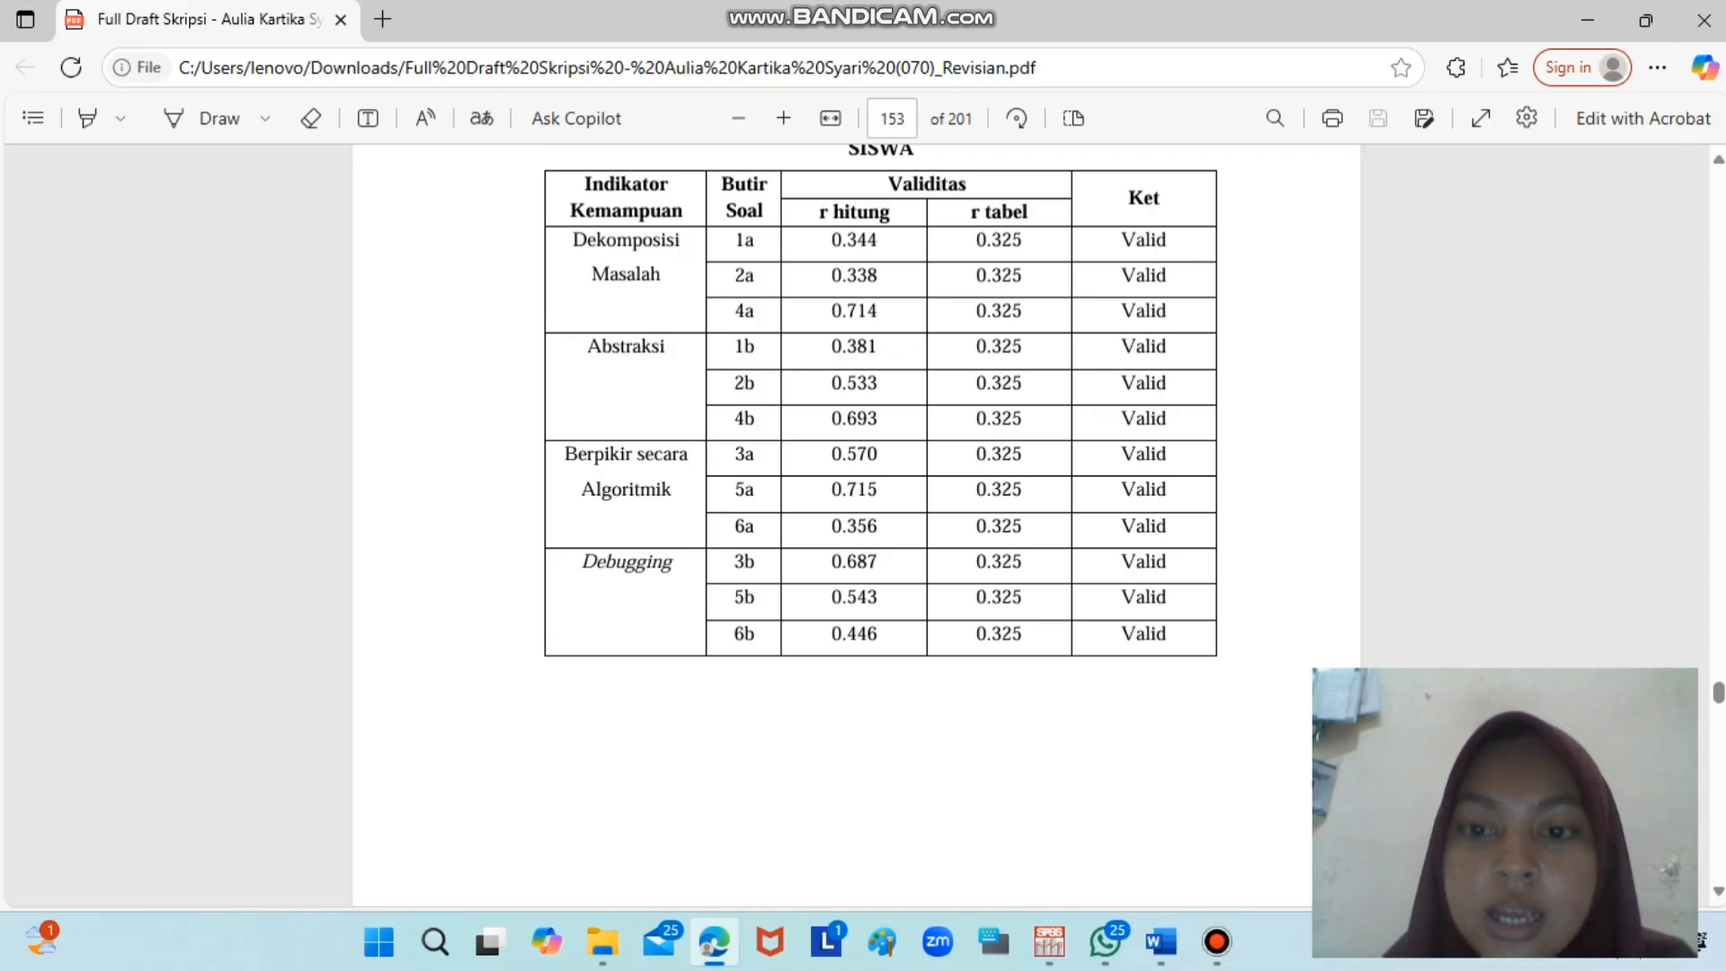
- Examine the test instrument's Cronbach's Alpha output and reliability procedure in Lampiran 12, plus the difficulty level table in Lampiran 13
scroll(881, 521, down, 10)
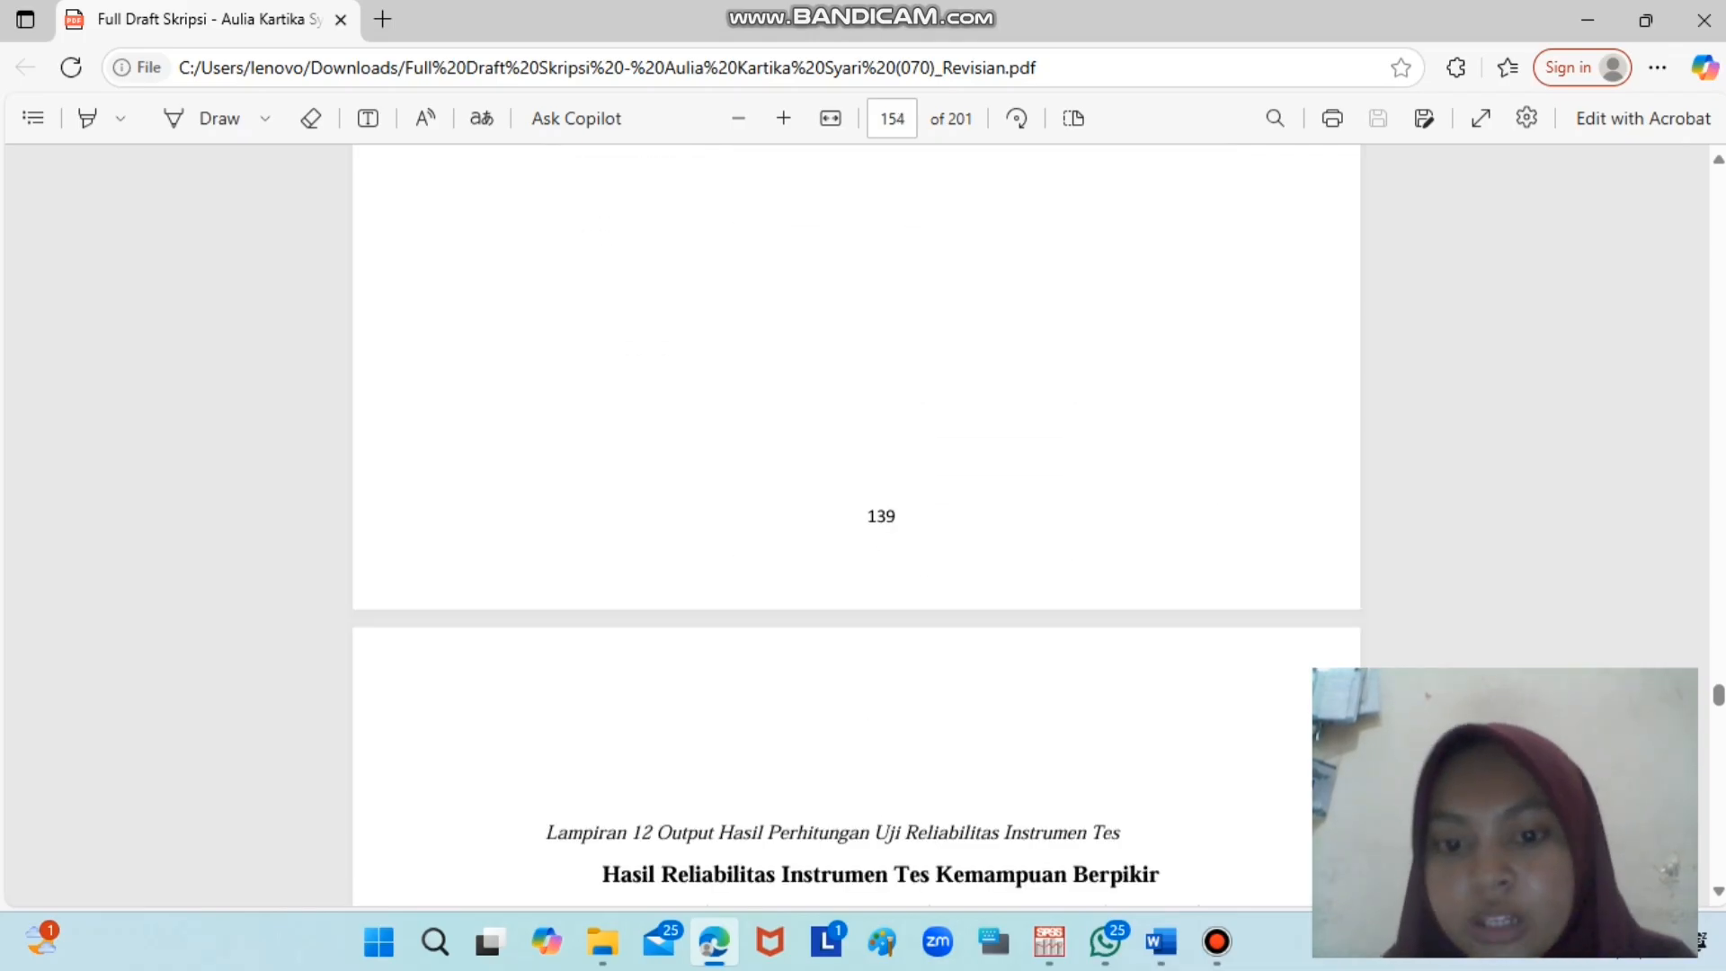
scroll(880, 522, down, 10)
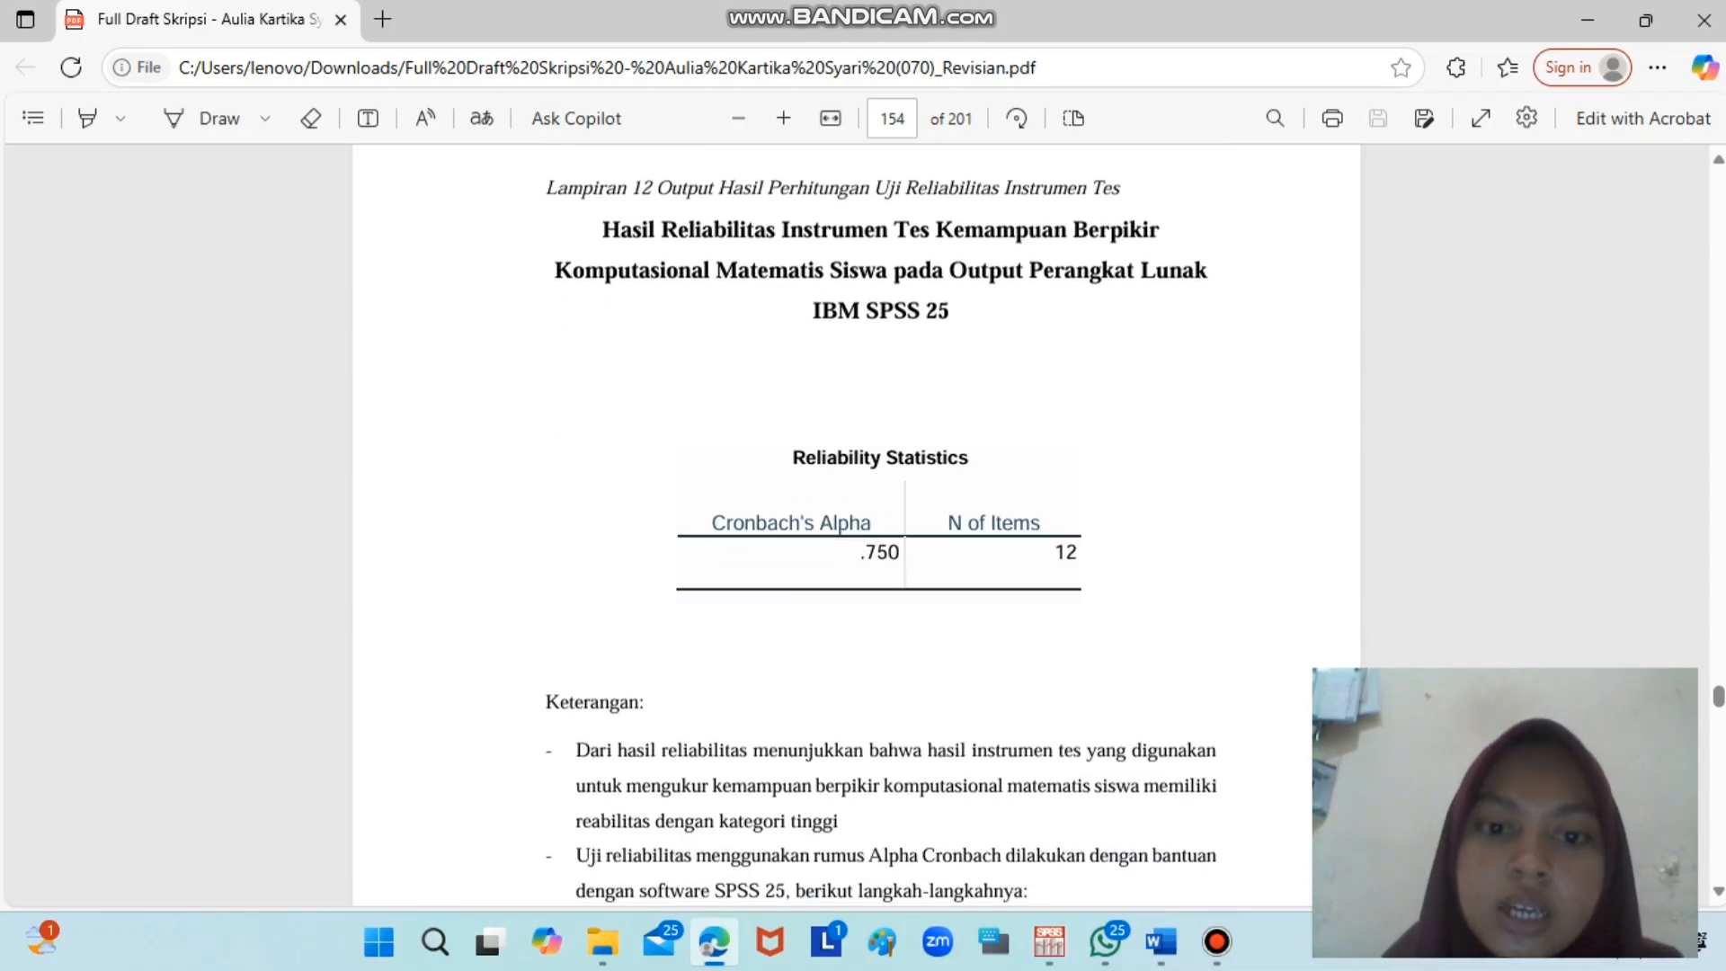
scroll(881, 522, down, 1)
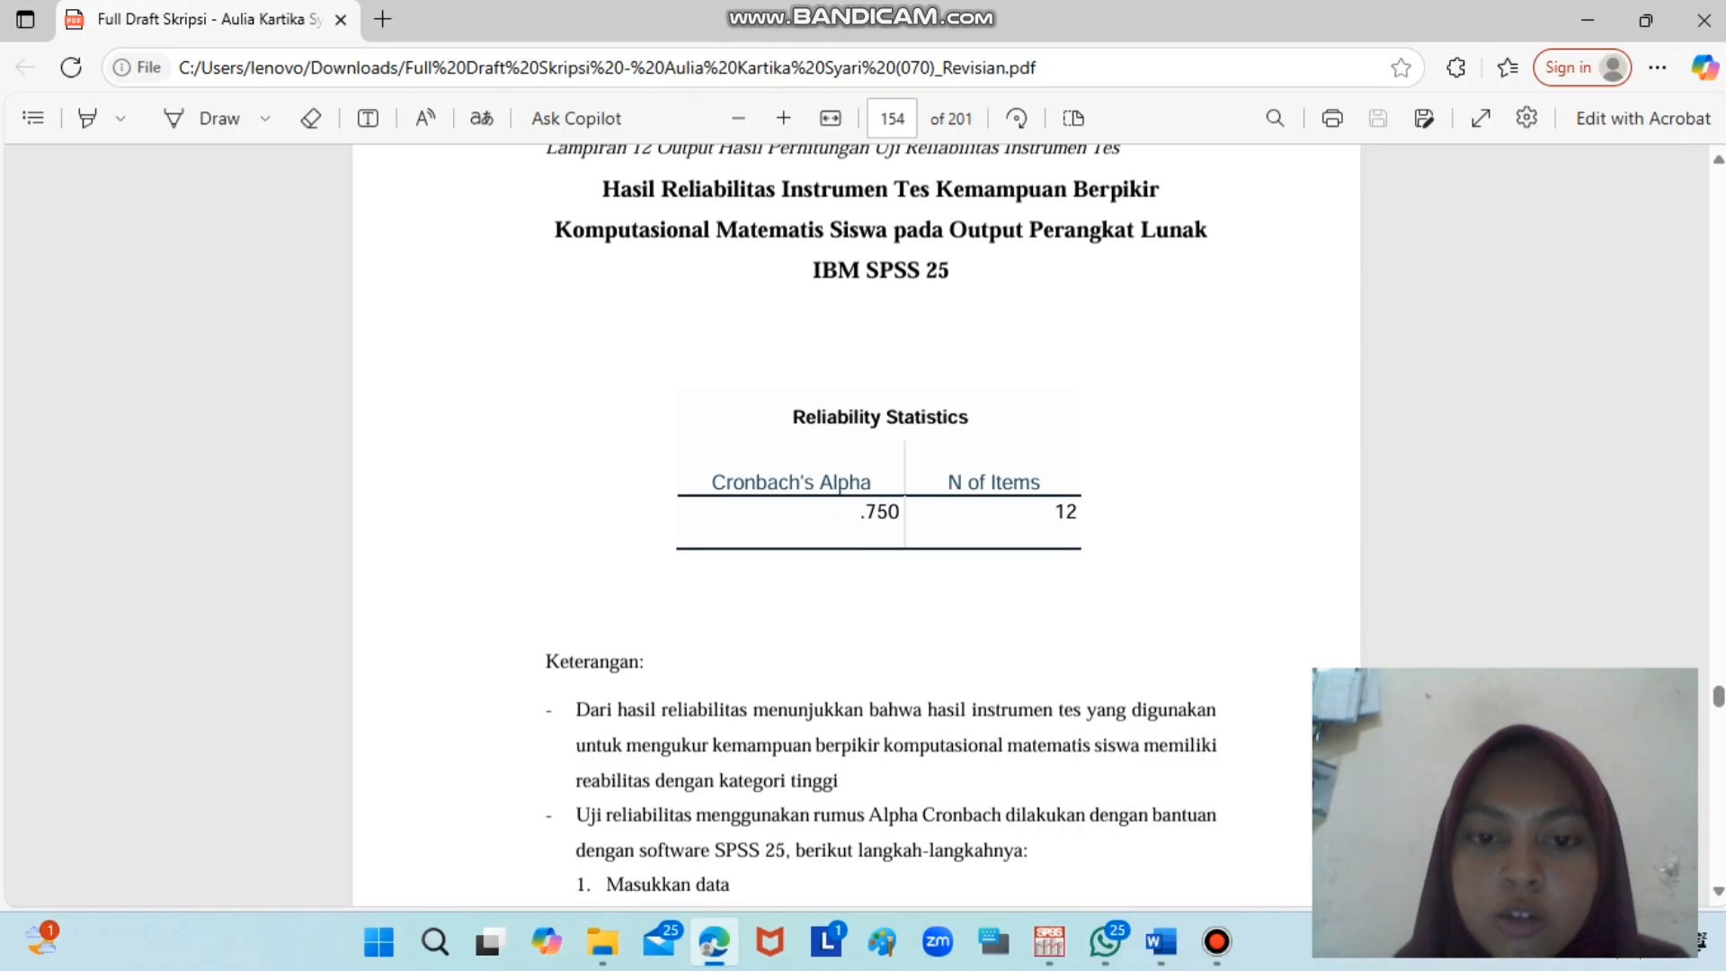
scroll(881, 522, down, 12)
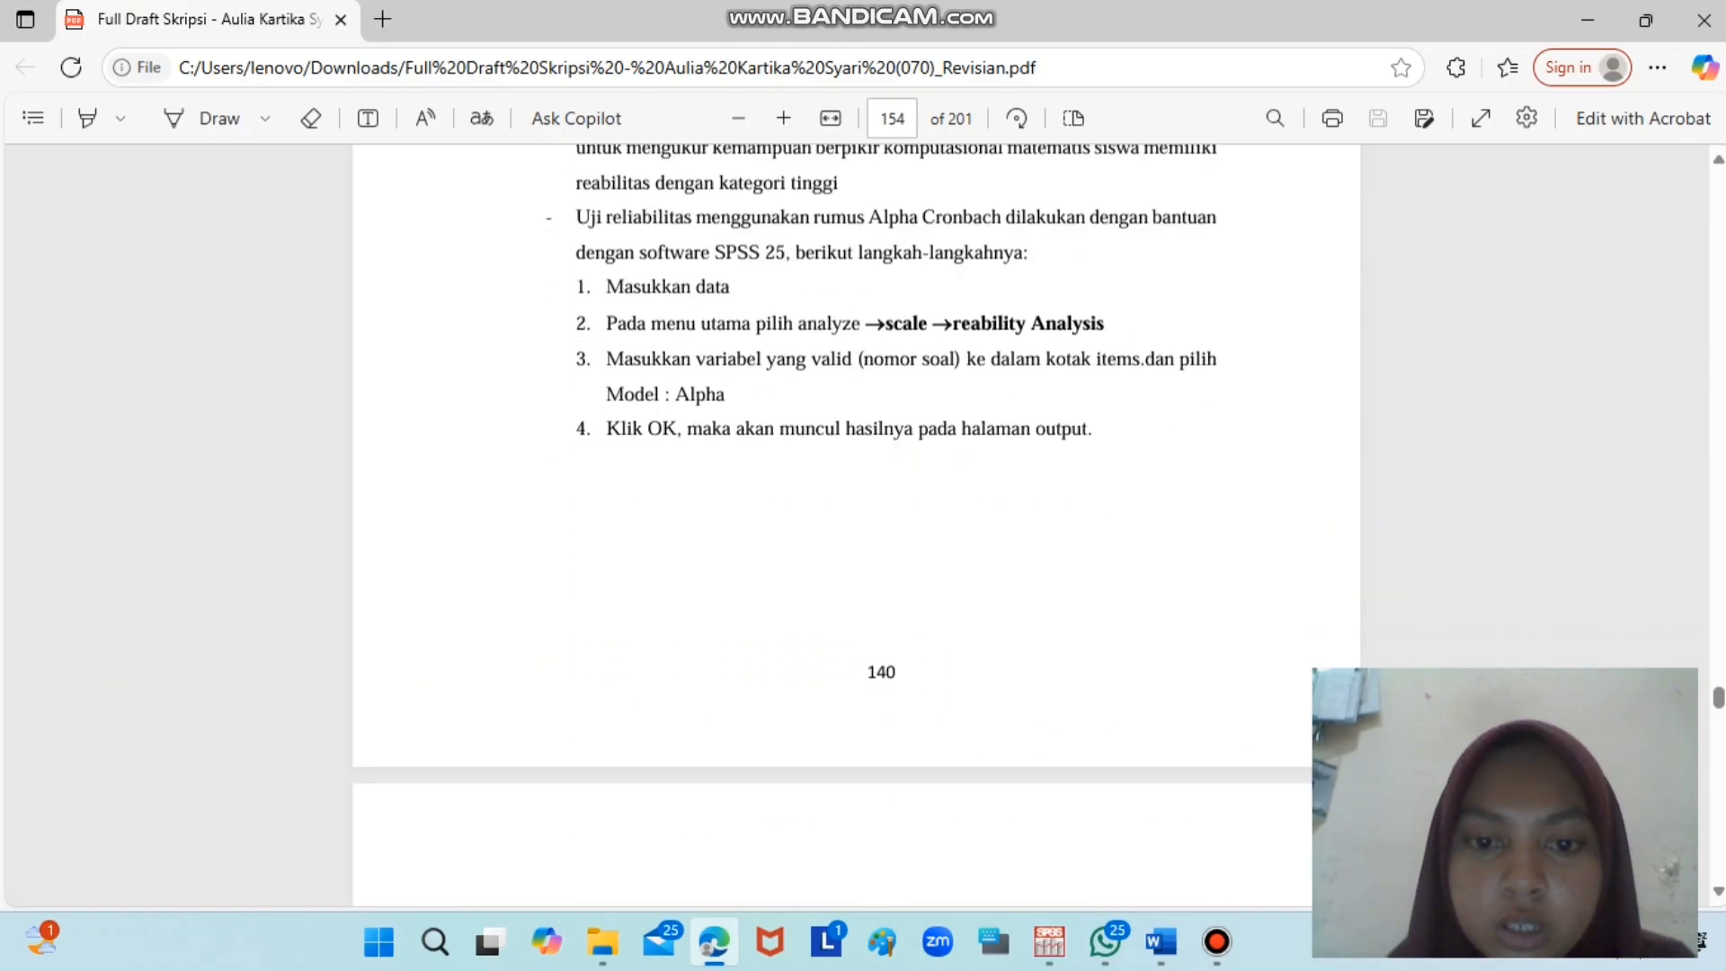
scroll(880, 521, down, 12)
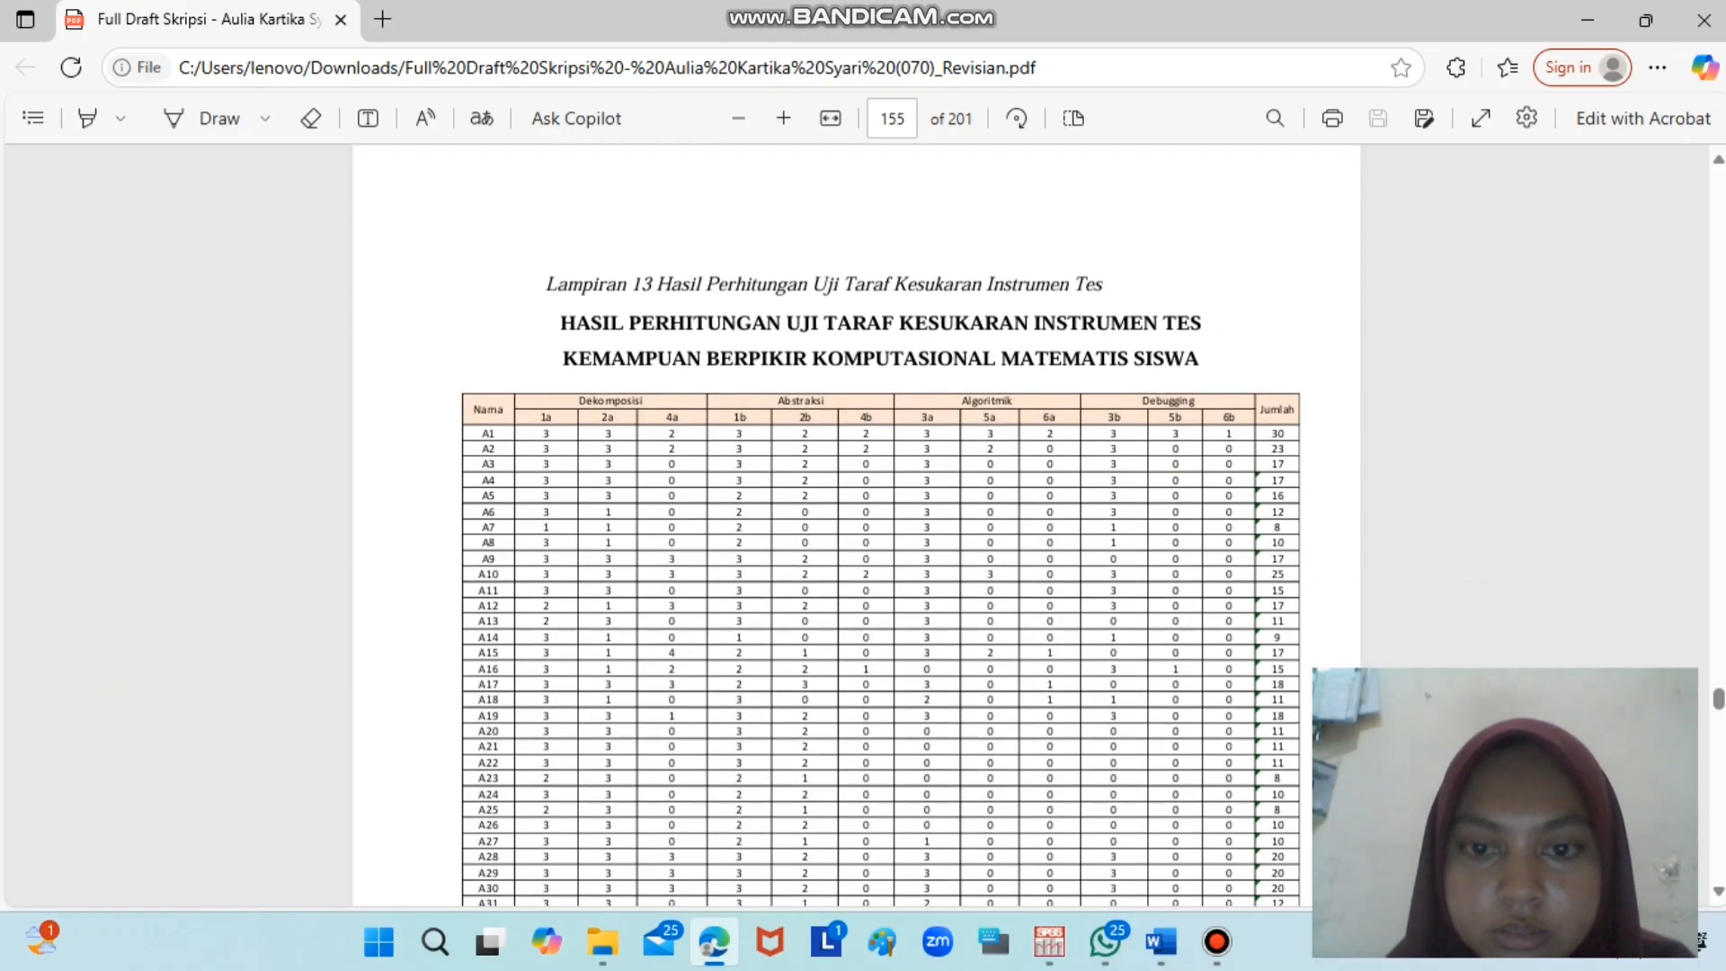
scroll(881, 522, up, 9)
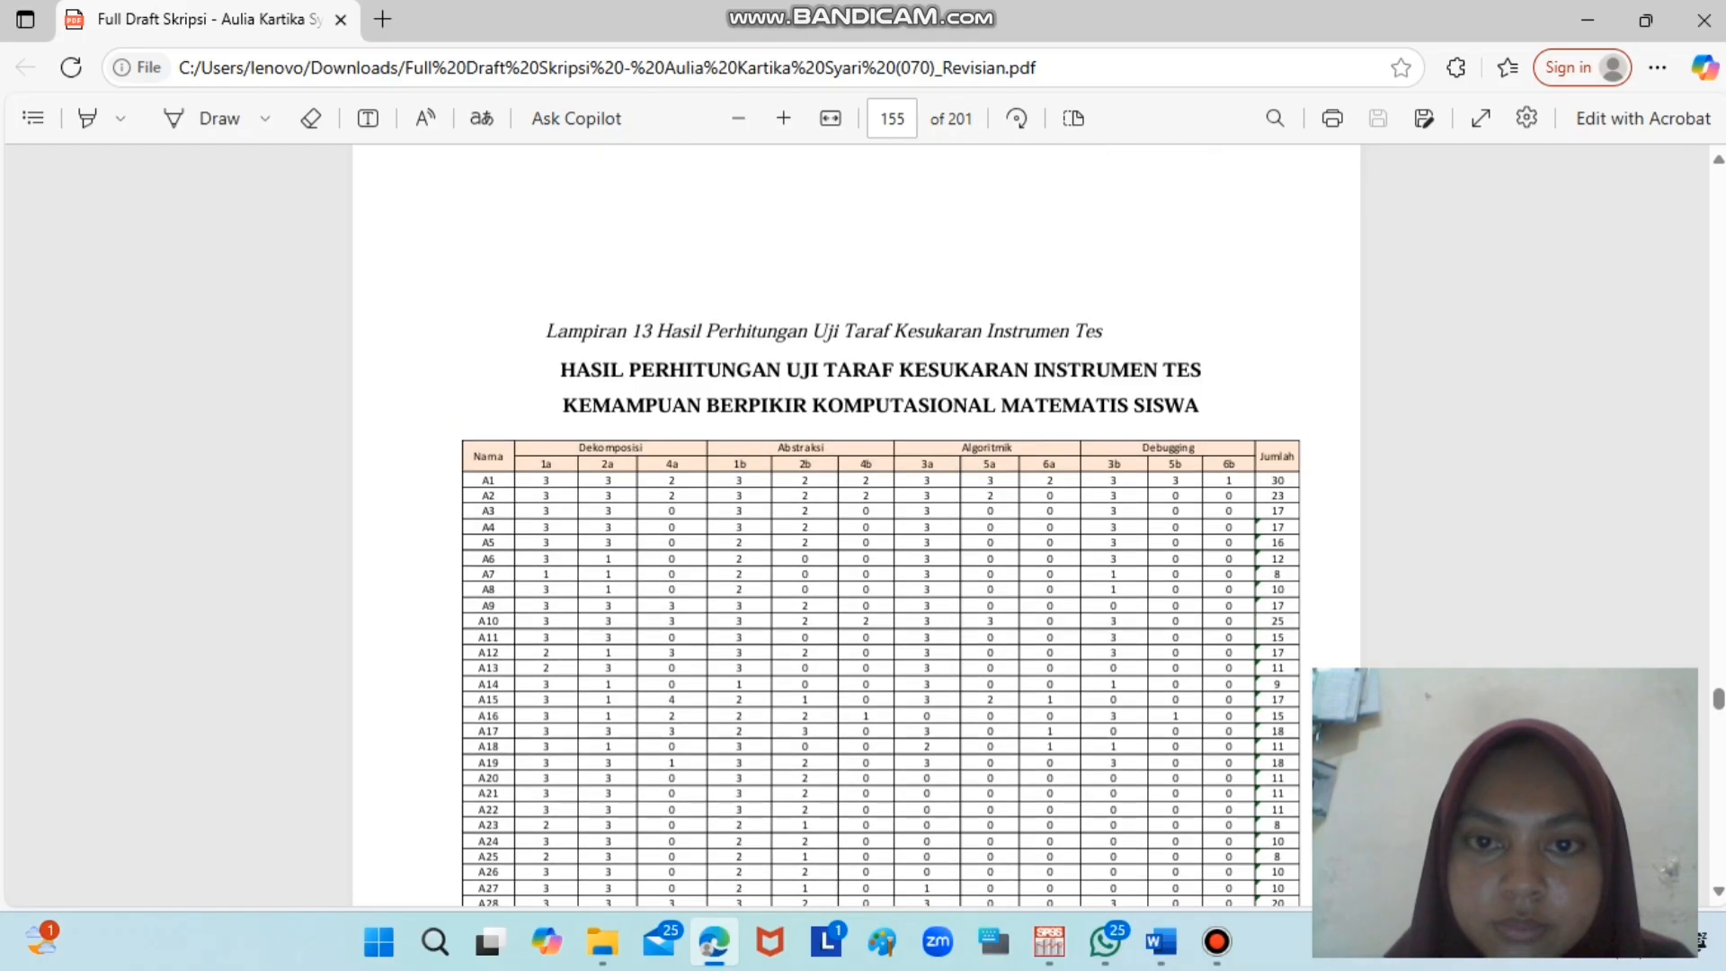
scroll(881, 522, up, 13)
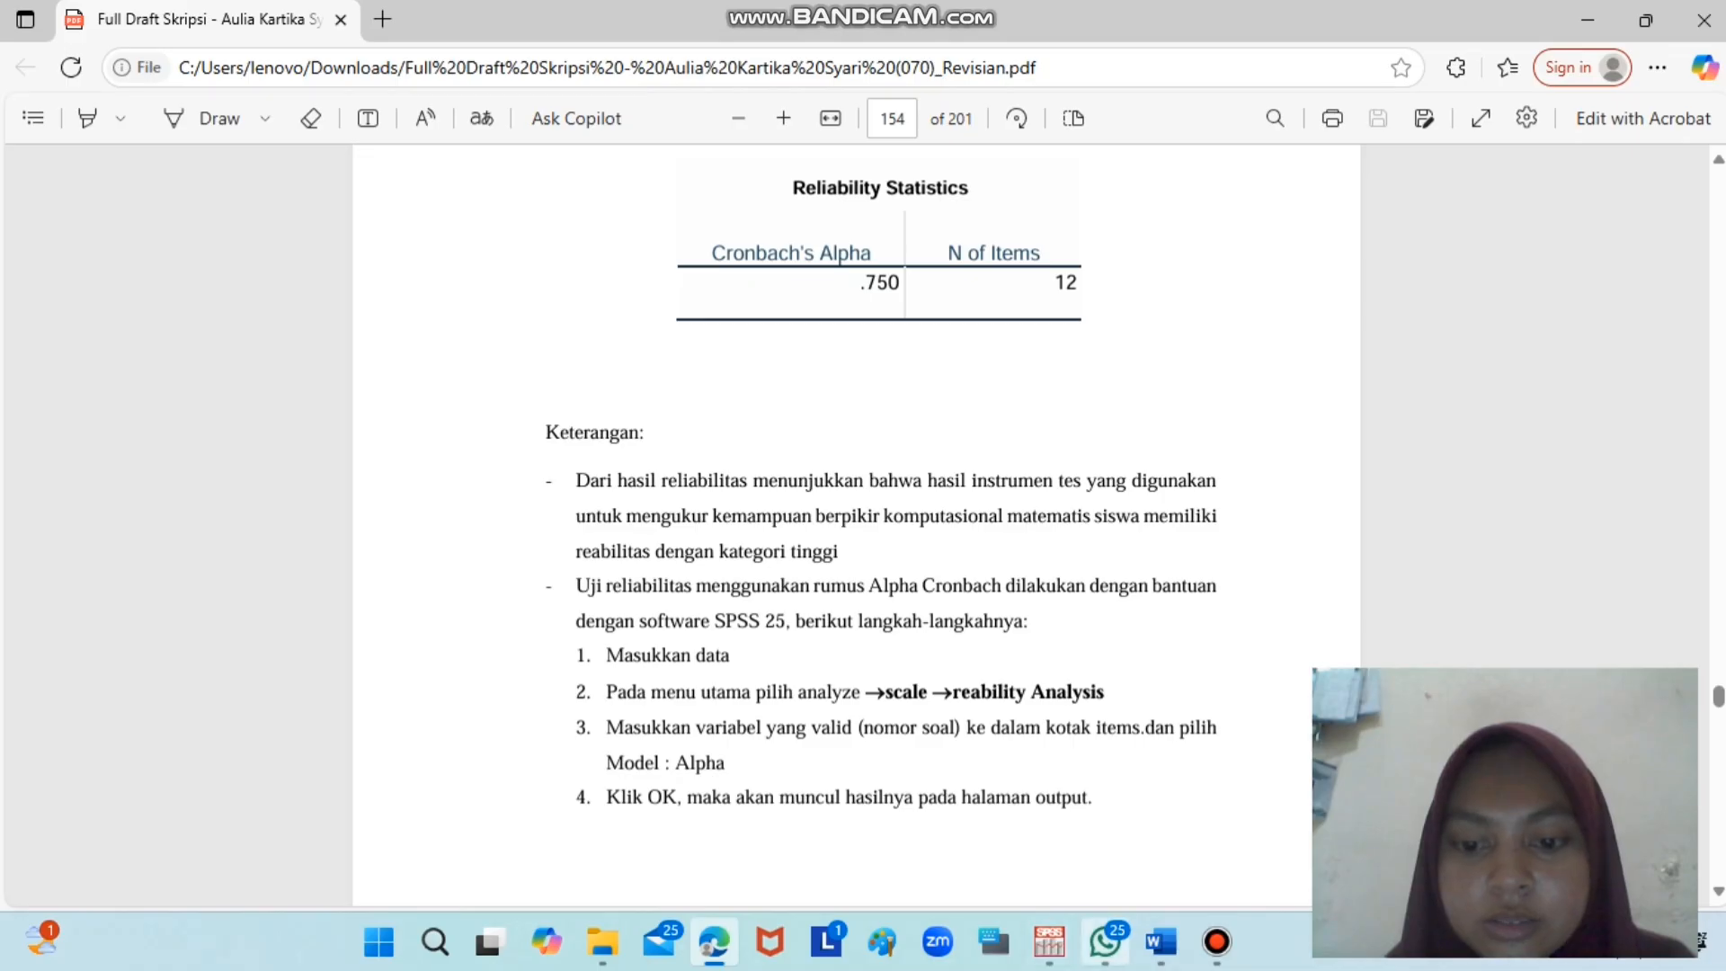
- Switch to the data validitas dan reliabilitas kb.sav dataset in the SPSS Data Editor
click(1054, 845)
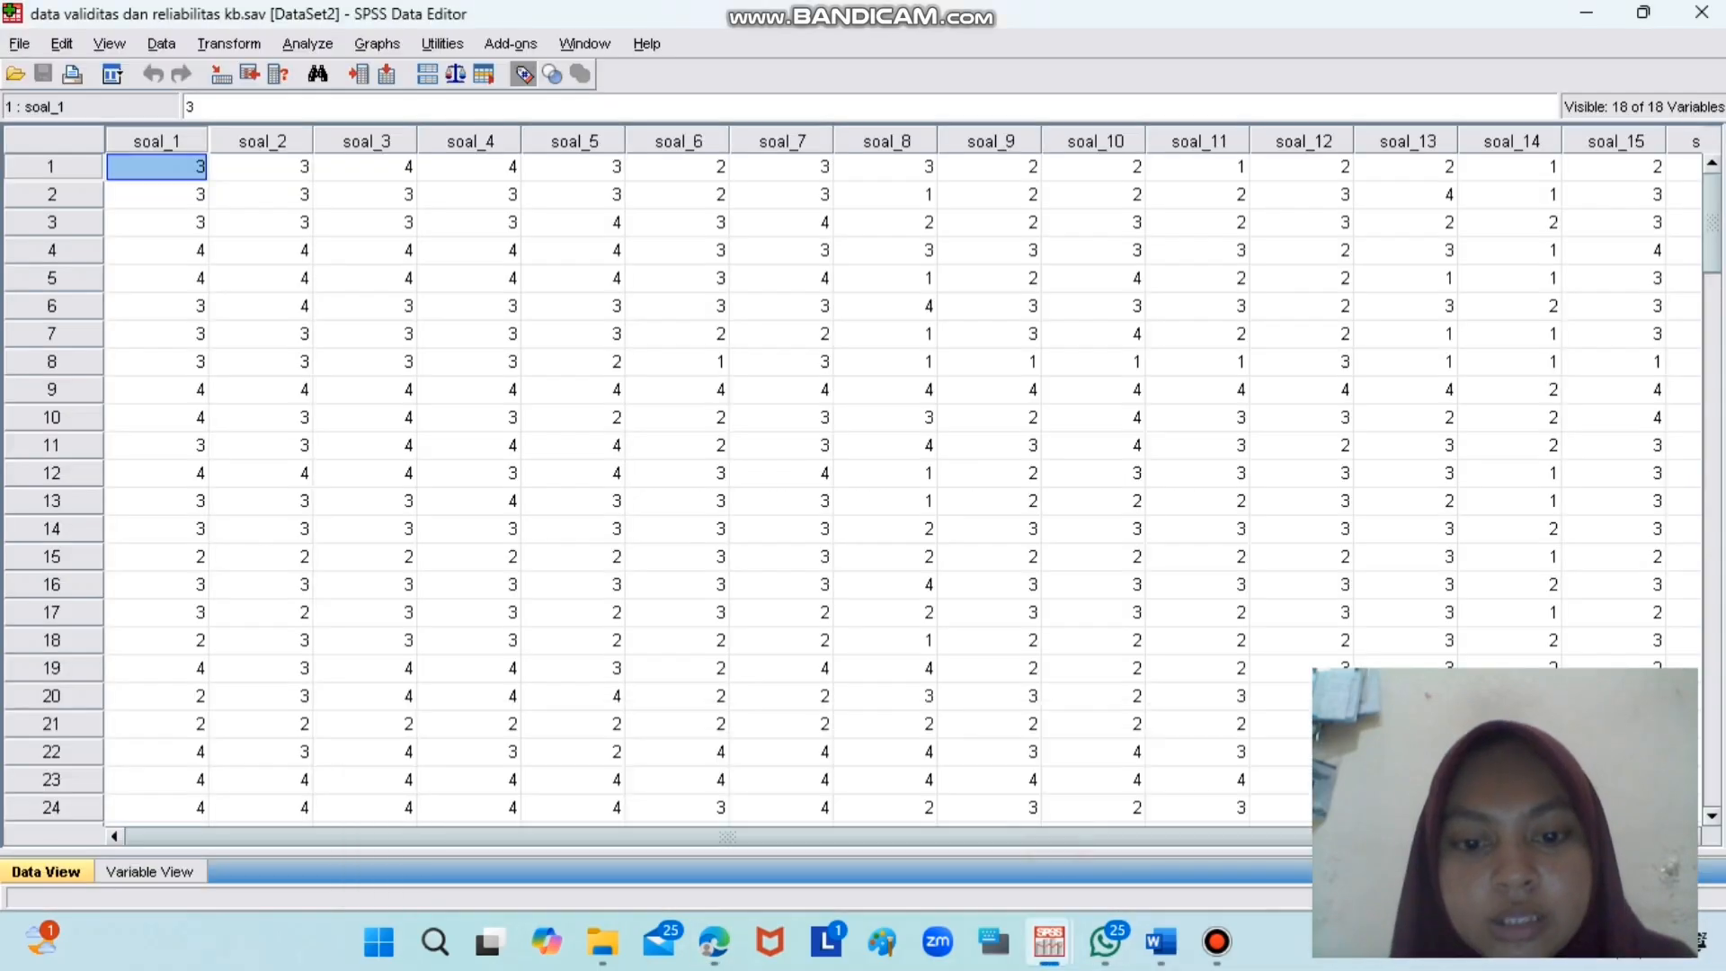